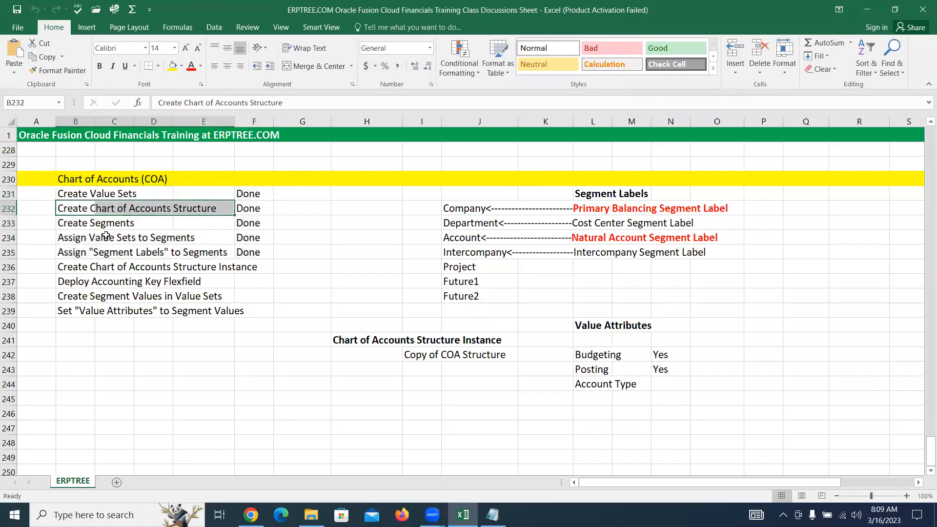
# Review the completed chart of accounts tasks, the segment label assignments and the four remaining tasks in the sheet
pyautogui.moveTo(76, 223); pyautogui.dragTo(130, 224)
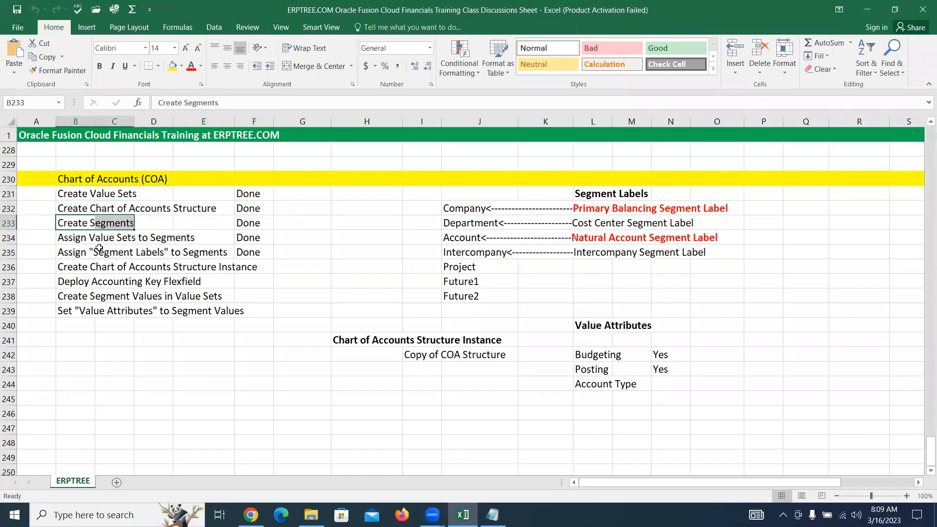
pyautogui.moveTo(61, 239); pyautogui.dragTo(183, 233)
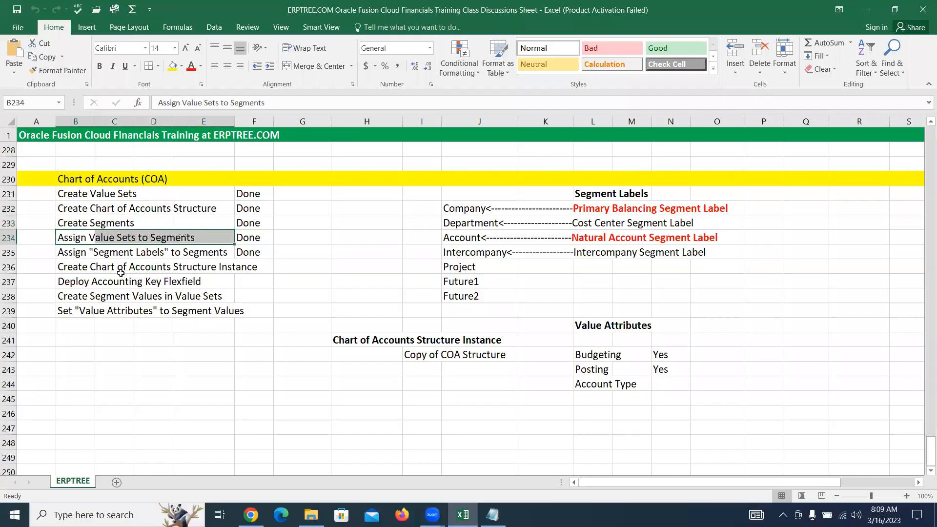
pyautogui.click(75, 252)
pyautogui.moveTo(75, 252); pyautogui.dragTo(197, 253)
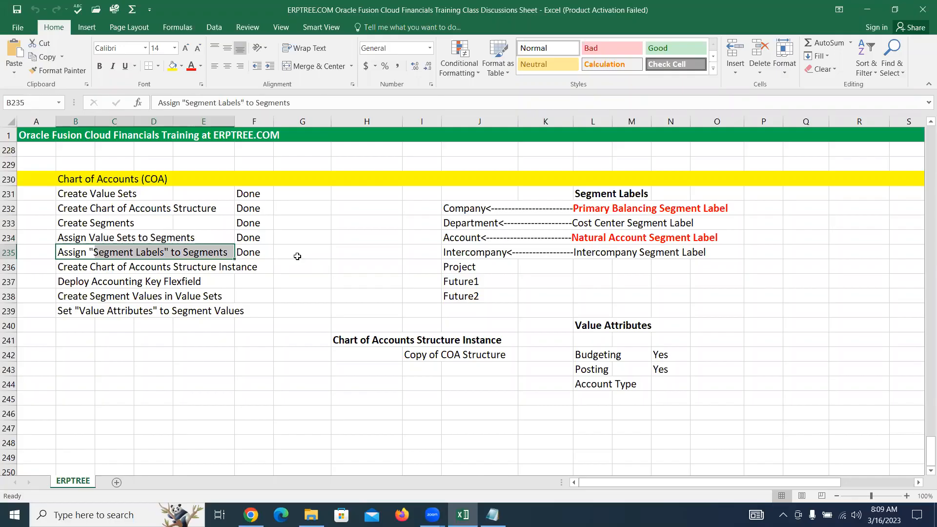
pyautogui.moveTo(461, 207); pyautogui.dragTo(713, 250)
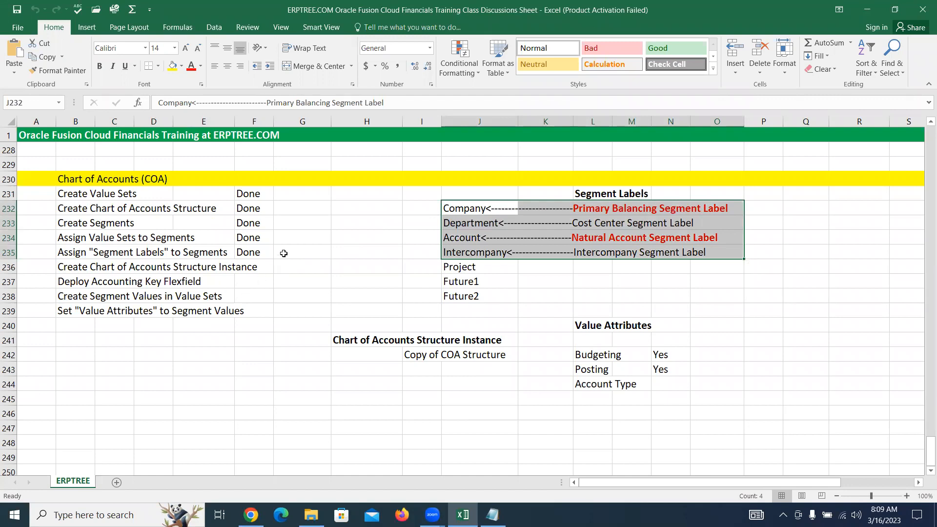
pyautogui.moveTo(65, 265); pyautogui.dragTo(237, 307)
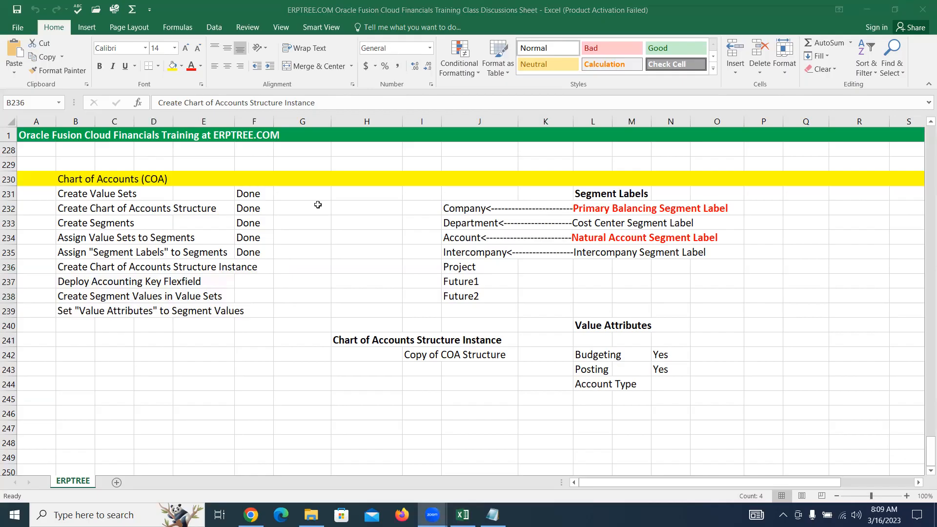
# Switch to Oracle Fusion Cloud Applications in Chrome and open Setup and Maintenance
pyautogui.moveTo(251, 515)
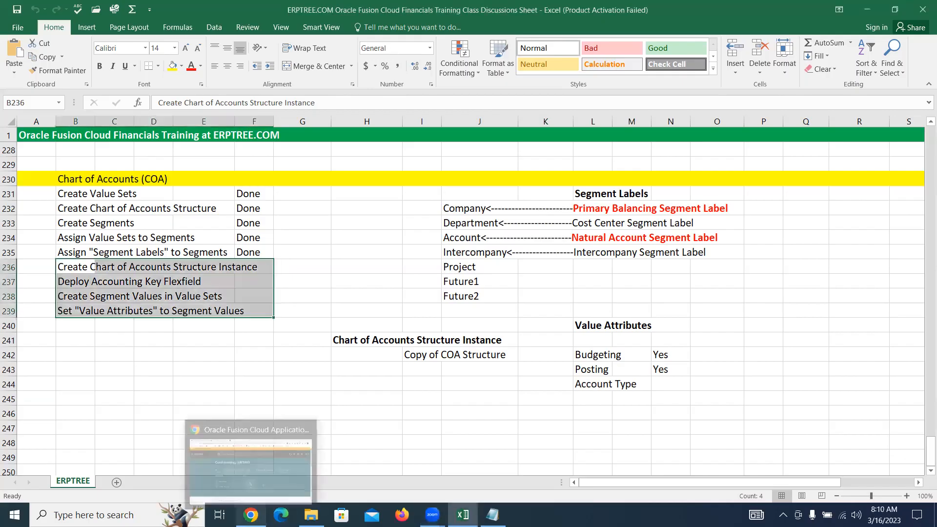
pyautogui.click(256, 468)
pyautogui.click(900, 115)
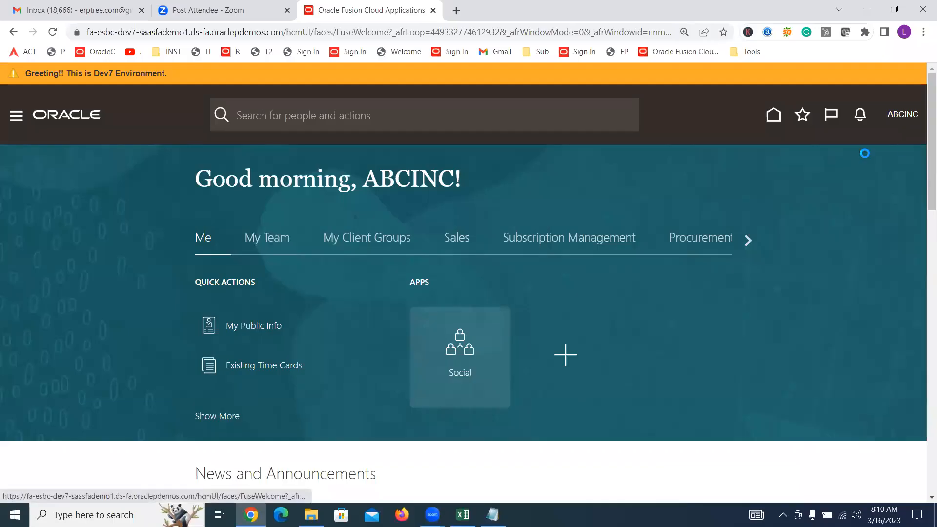
pyautogui.click(685, 312)
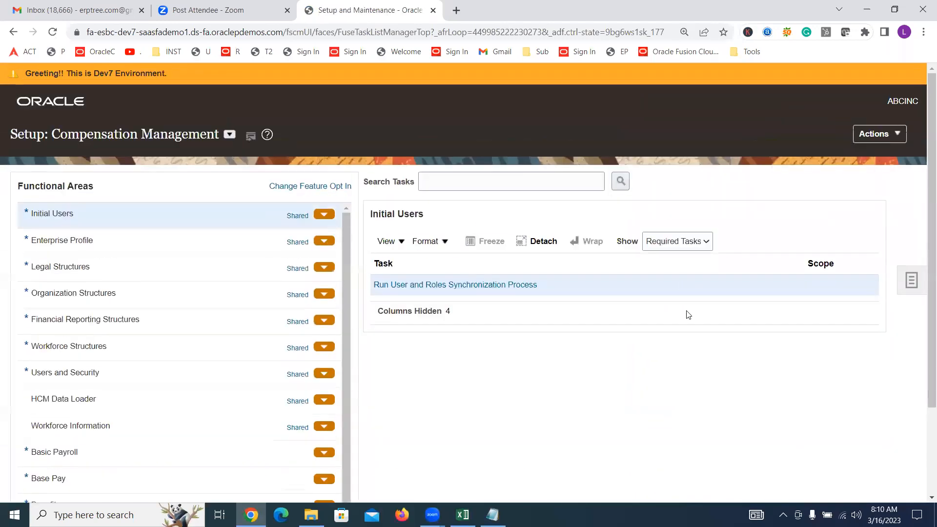
# Open the ABCINC Implementation Project from the overview of implementation projects
pyautogui.click(919, 286)
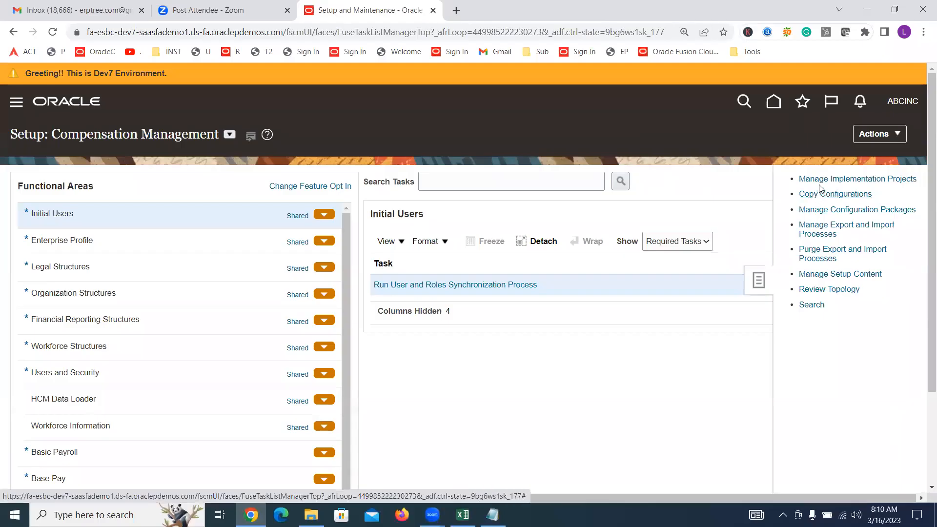
pyautogui.click(819, 180)
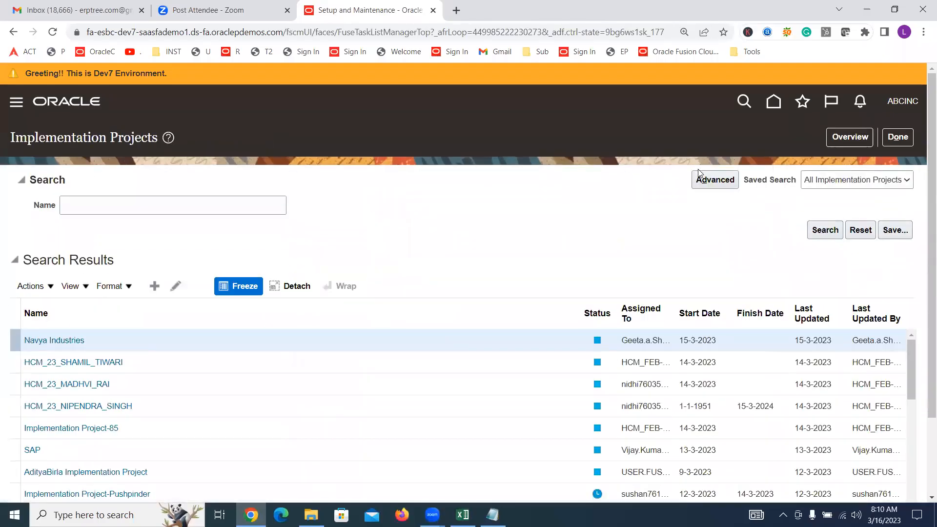
pyautogui.click(849, 137)
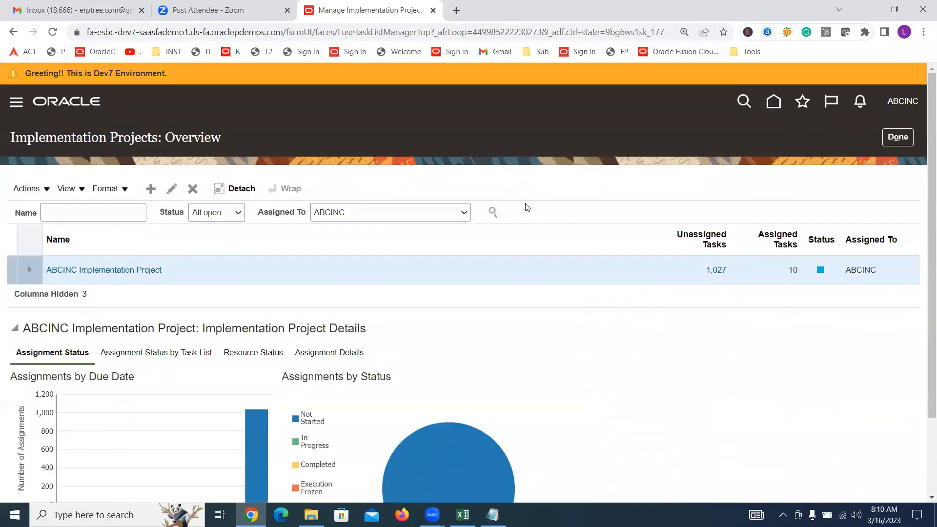
pyautogui.click(108, 274)
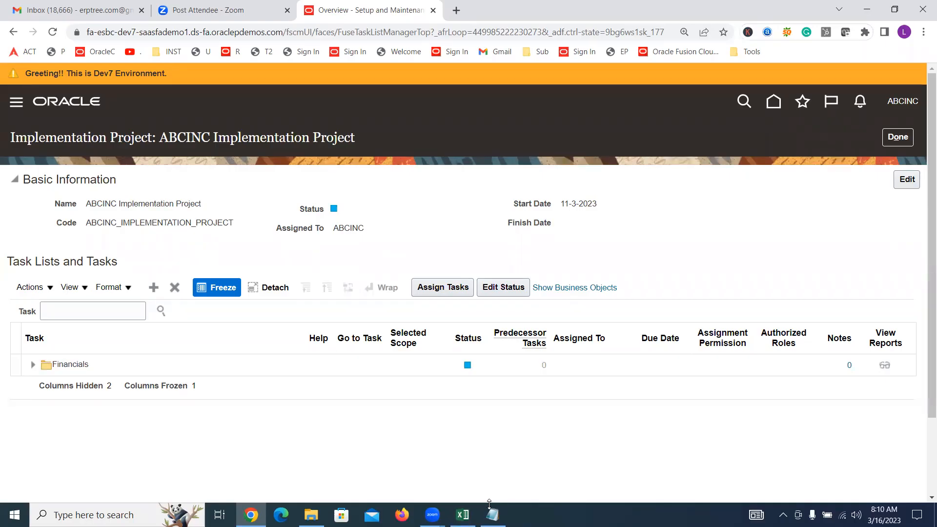
# Switch to the Excel training sheet and compare the structure instance task with the Create Chart of Accounts Structure task
pyautogui.click(462, 515)
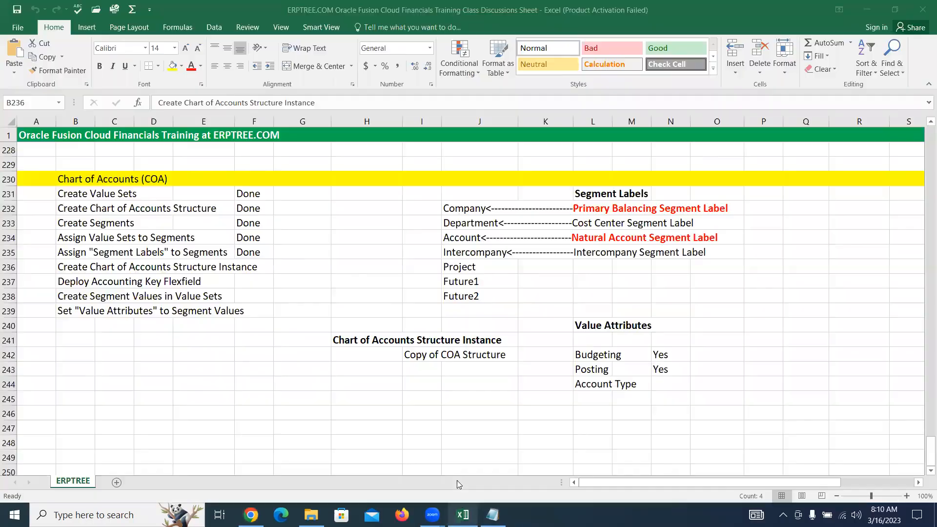
pyautogui.moveTo(73, 267); pyautogui.dragTo(266, 311)
pyautogui.moveTo(88, 272); pyautogui.dragTo(256, 265)
pyautogui.moveTo(71, 212); pyautogui.dragTo(215, 209)
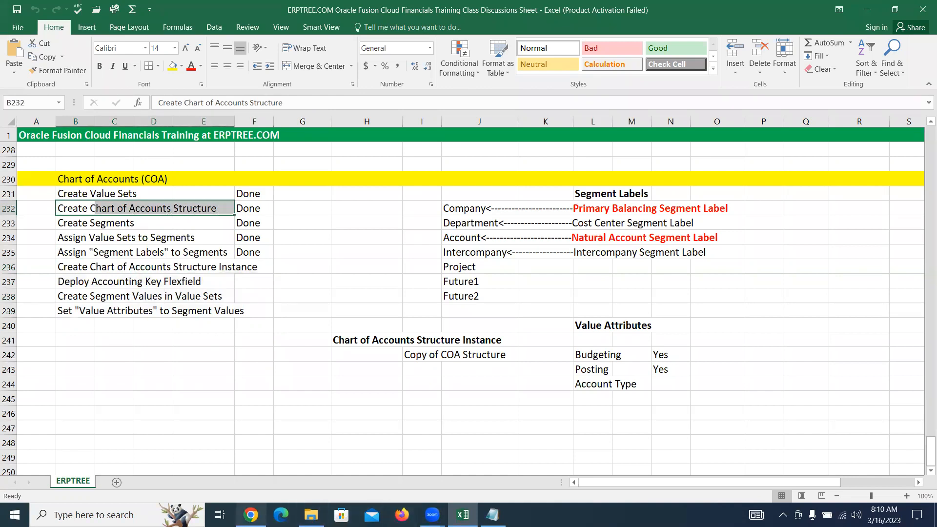
# Back in Oracle Fusion, search the project tasks for "Chart of accounts s" and locate Manage Chart of Accounts Structures in the hierarchy
pyautogui.click(250, 514)
pyautogui.click(93, 310)
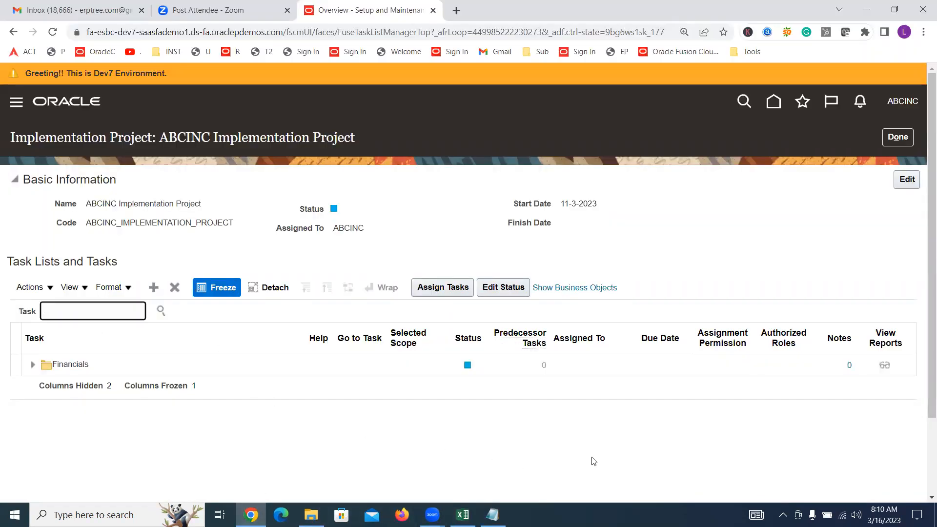
pyautogui.write('Chart of accounts s')
pyautogui.press('Return')
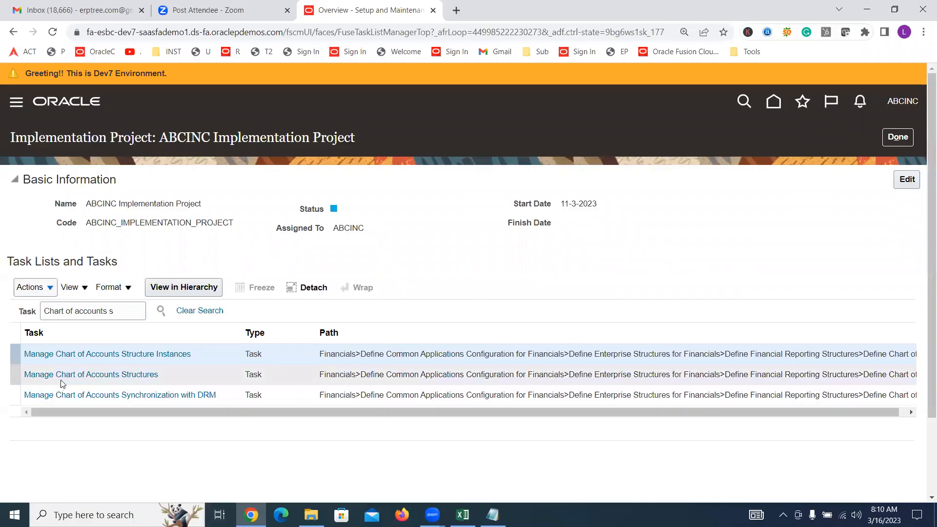
pyautogui.click(64, 375)
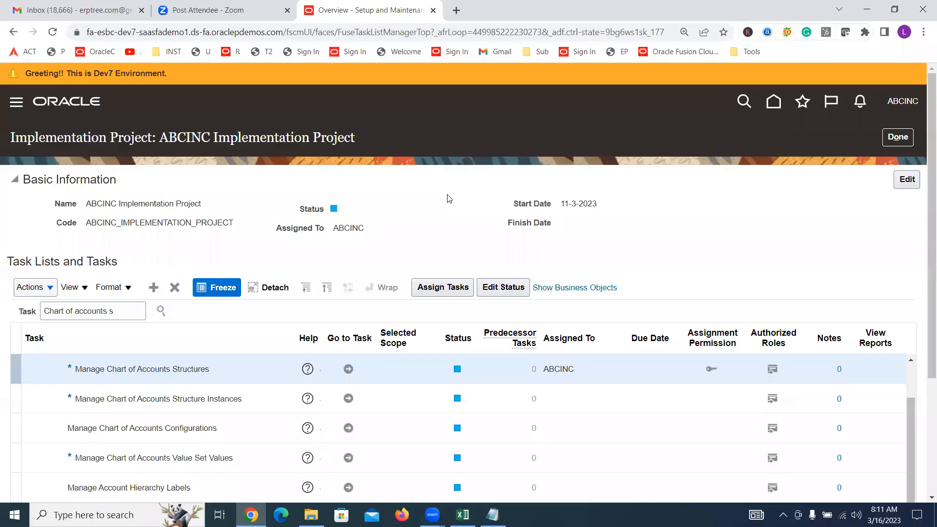
# Compare the structures and structure instances tasks, and go to the Manage Chart of Accounts Structures task
pyautogui.scroll(-3, 449, 198)
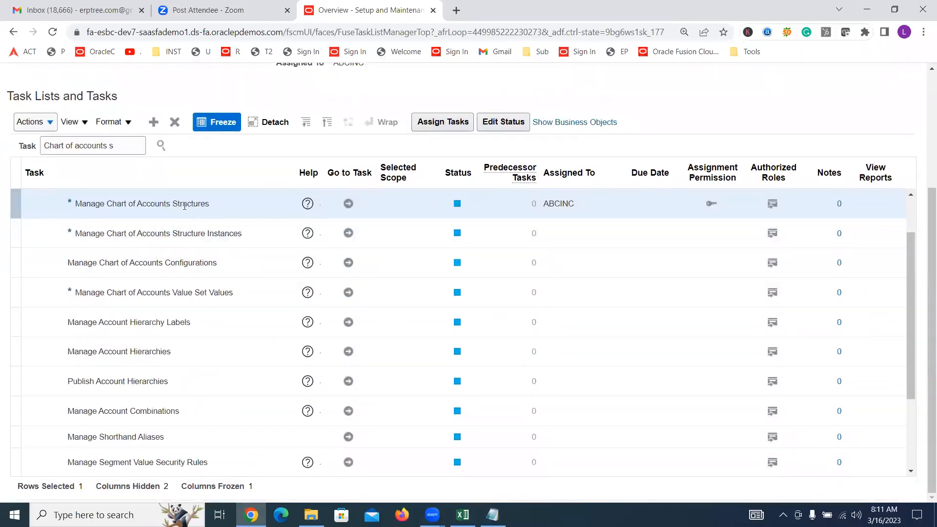
pyautogui.click(188, 233)
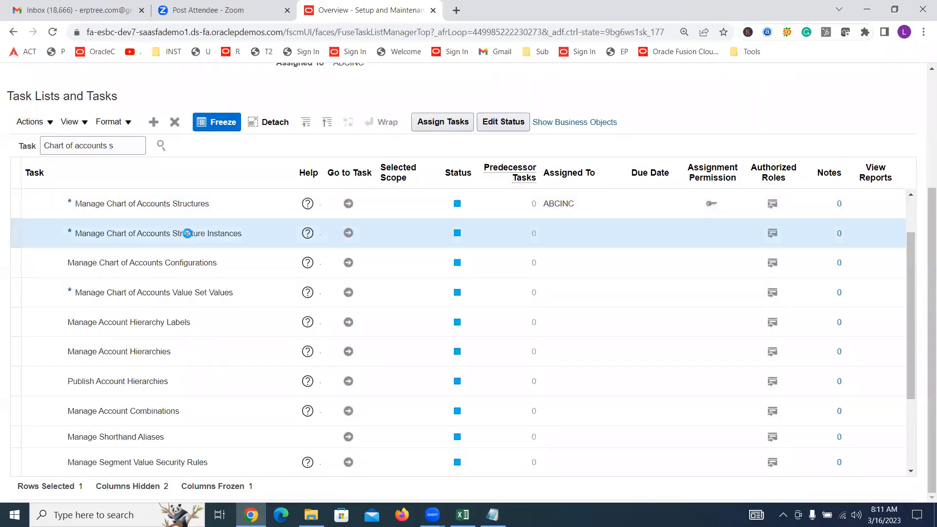
pyautogui.click(194, 205)
pyautogui.click(200, 229)
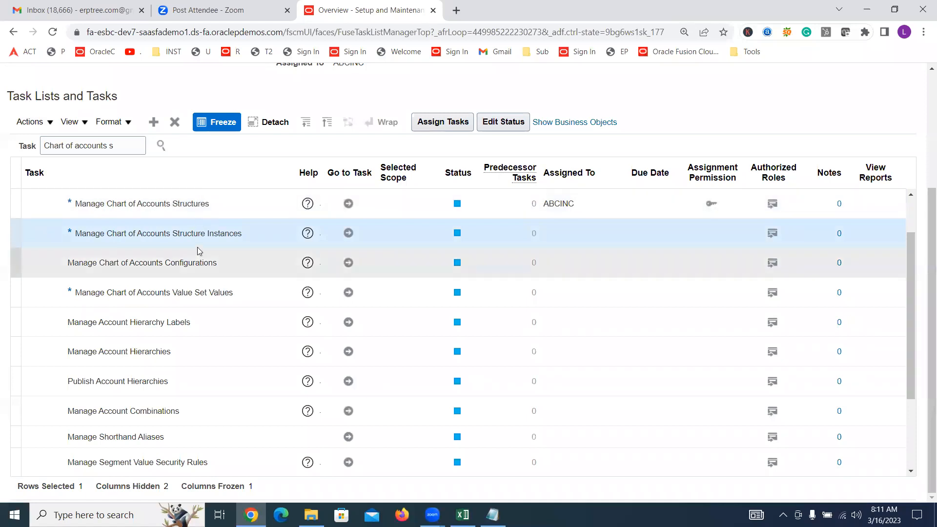
pyautogui.click(191, 203)
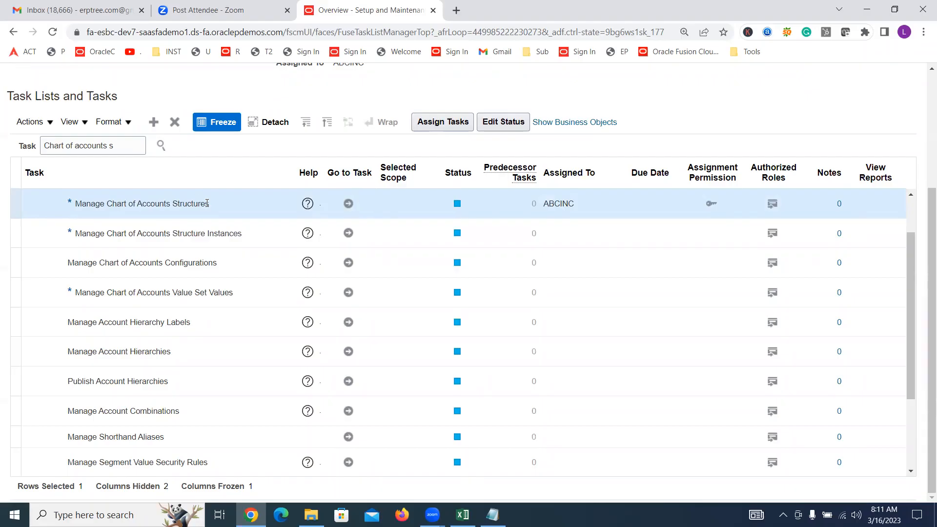
pyautogui.click(349, 205)
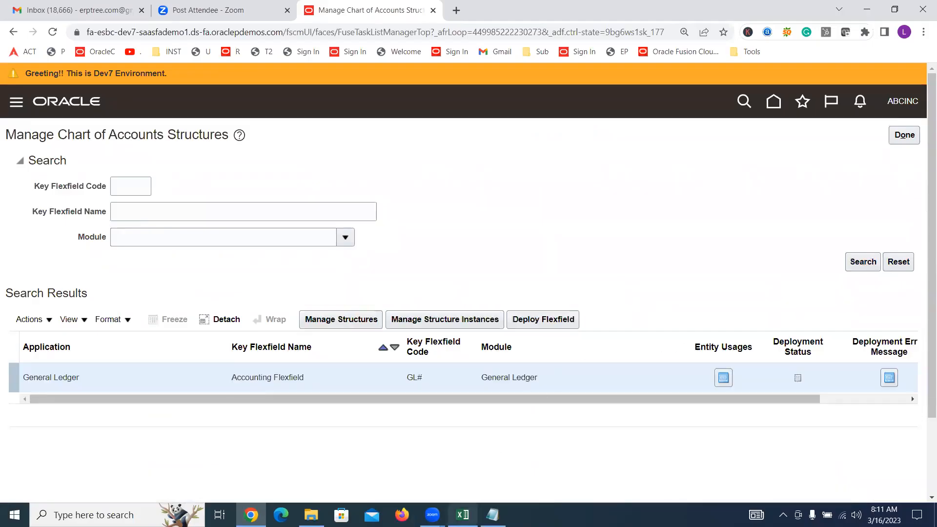
# Check the Create Chart of Accounts Structure Instance entry in the Excel sheet and return to Oracle Fusion in Chrome
pyautogui.click(462, 515)
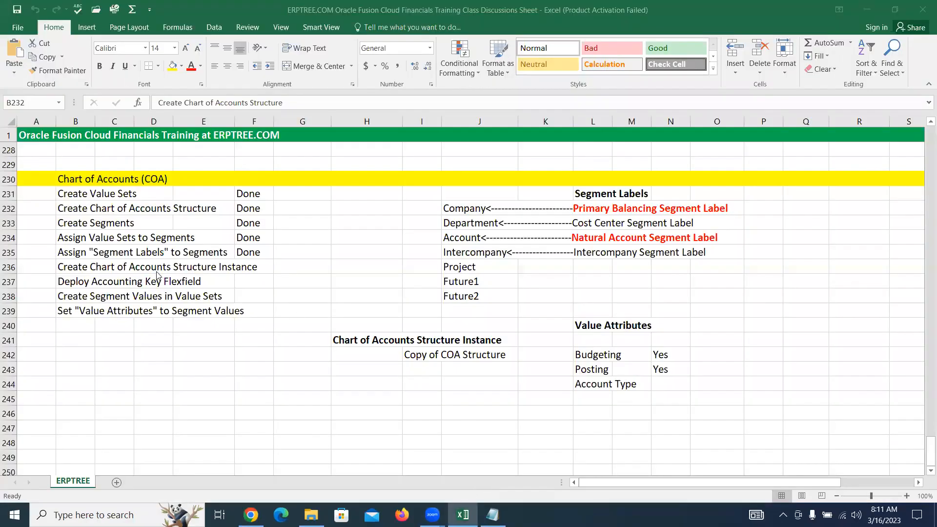
pyautogui.moveTo(66, 269); pyautogui.dragTo(261, 267)
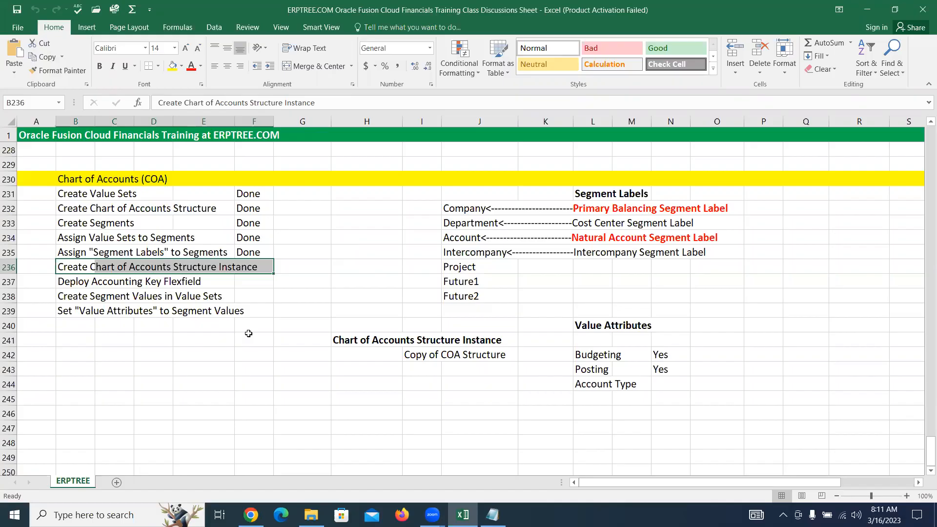
pyautogui.moveTo(250, 515)
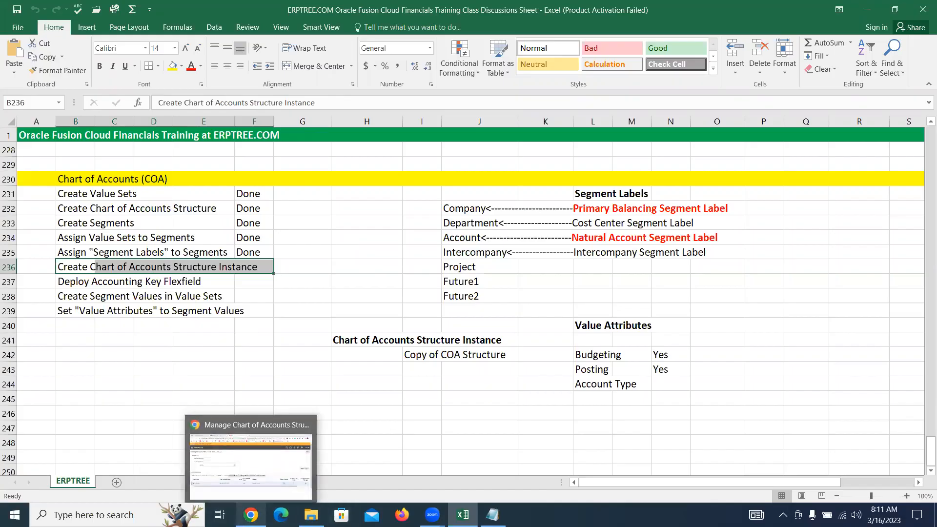
pyautogui.click(280, 469)
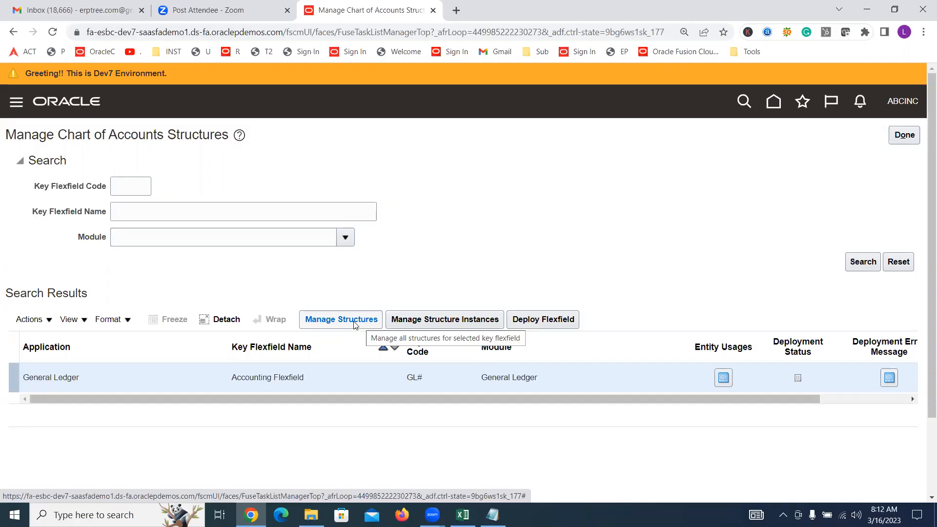
# Start a new structure instance for the Accounting Flexfield with the code "ABCINC Accounting Flex" and let the API name fill in
pyautogui.click(441, 320)
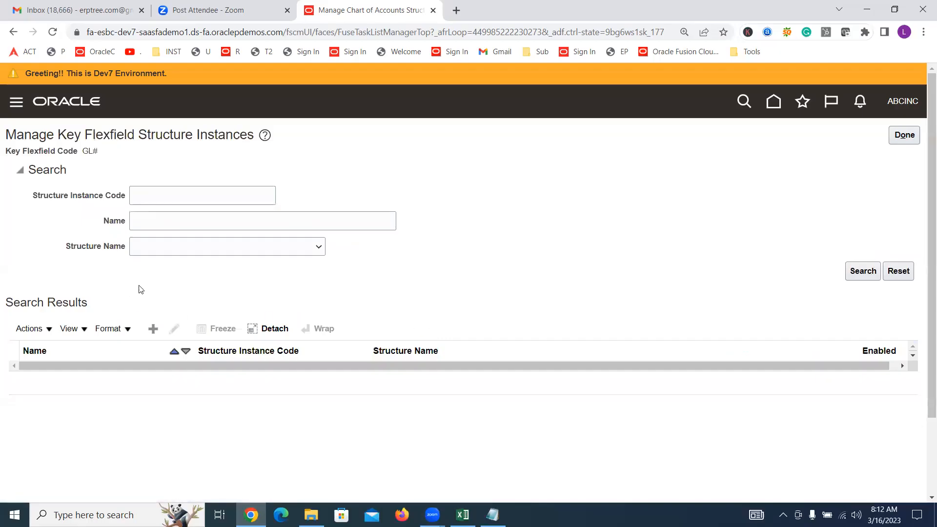
pyautogui.click(153, 331)
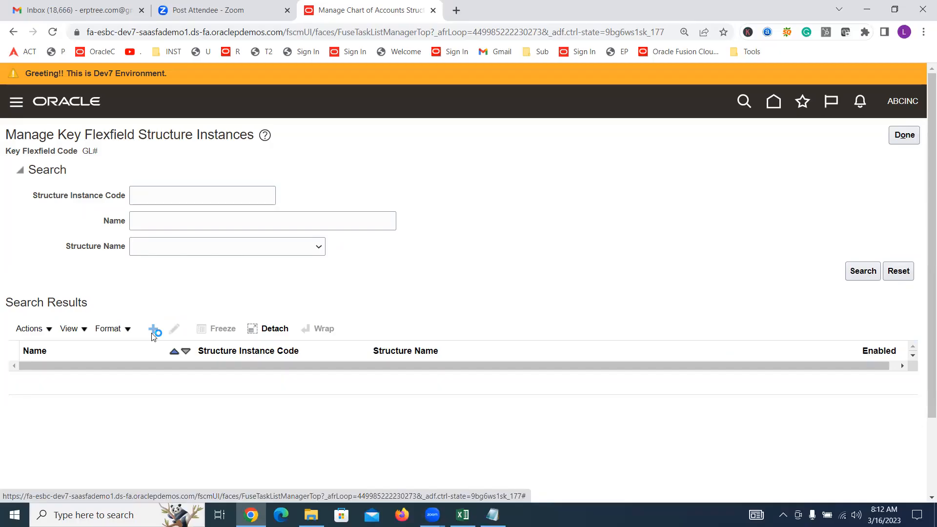
pyautogui.click(169, 172)
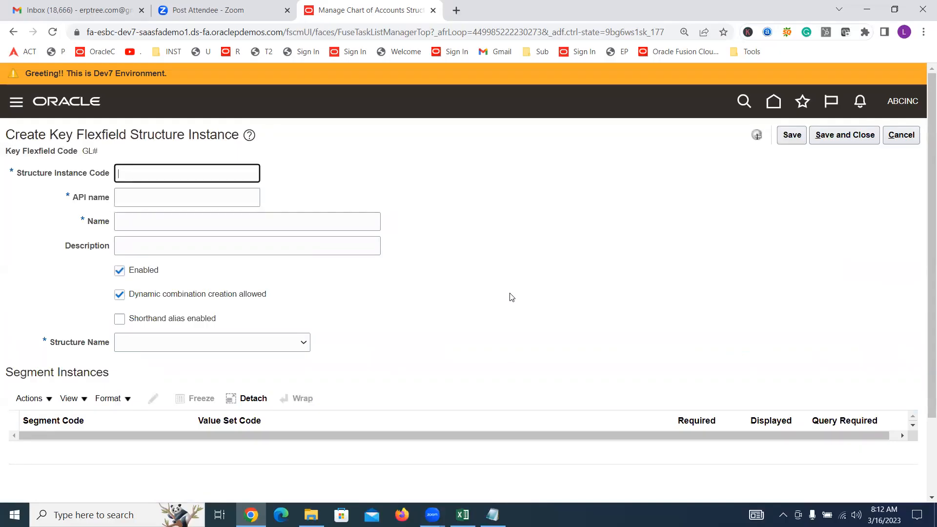
pyautogui.write('BA')
pyautogui.press('BackSpace')
pyautogui.write('ABCINC')
pyautogui.write('Accounting Flex')
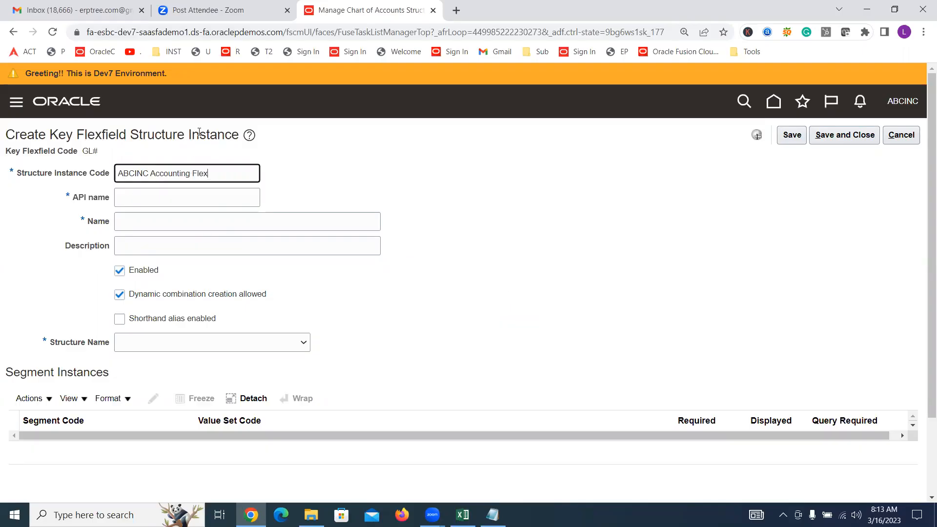
pyautogui.press('Tab')
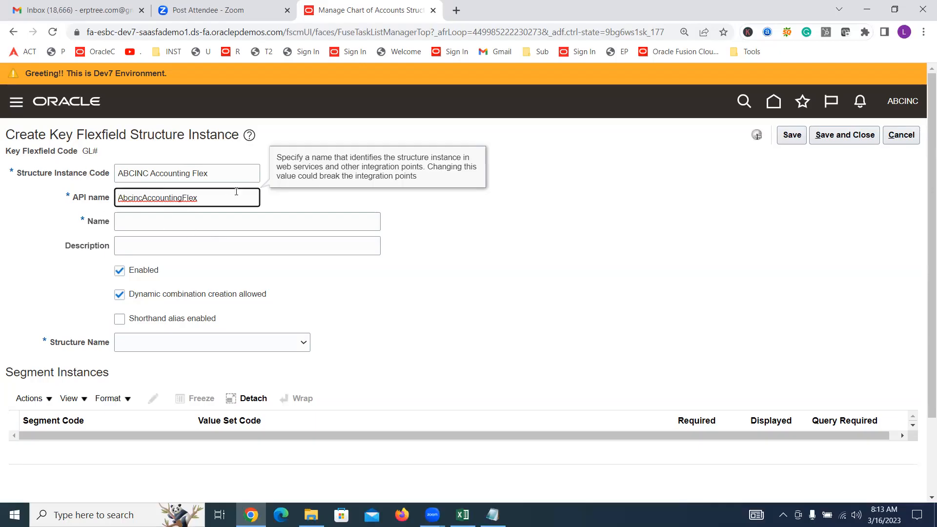
# Copy the structure instance code "ABCINC Accounting Flex" into the name and description
pyautogui.moveTo(234, 171); pyautogui.dragTo(2, 173)
pyautogui.hotkey('ctrl', 'c')
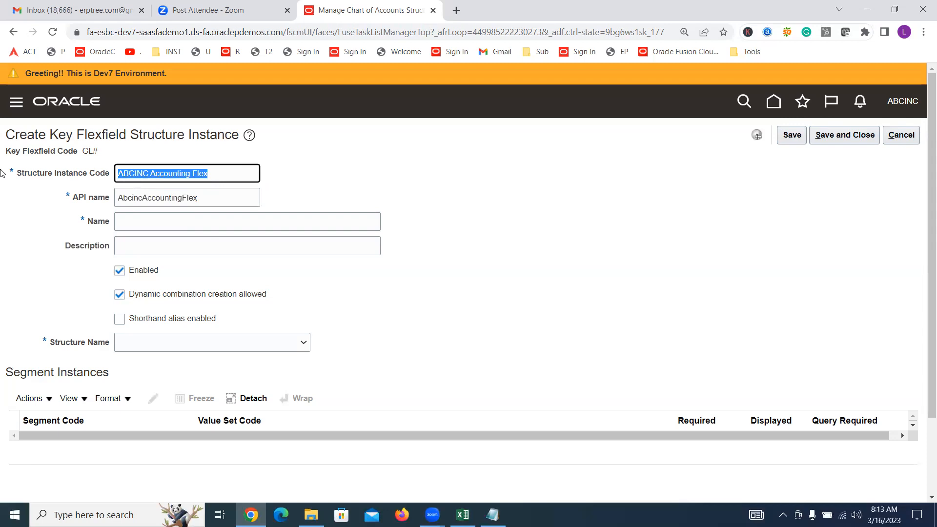
pyautogui.click(145, 224)
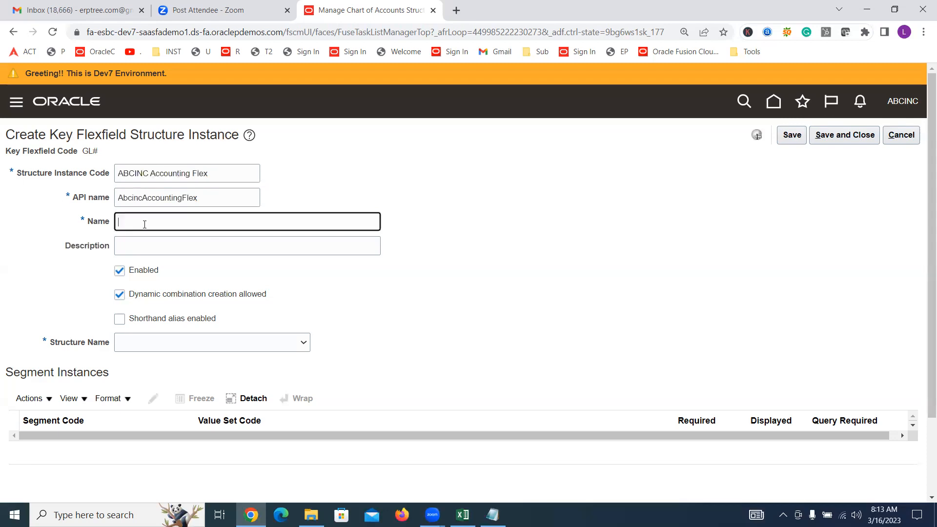
pyautogui.hotkey('ctrl', 'v')
pyautogui.press('Tab')
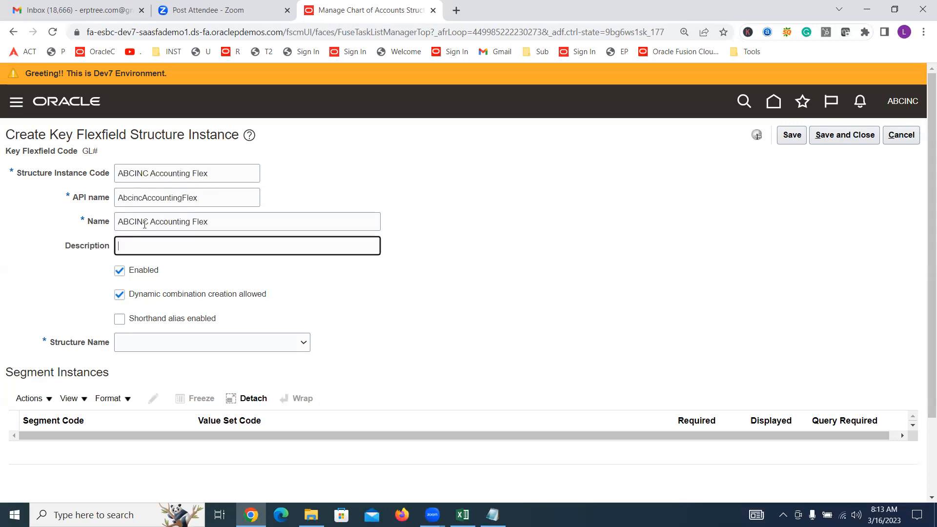
pyautogui.hotkey('ctrl', 'v')
# Set the structure name of the new structure instance to "ABCINC Accounting Flexfield"
pyautogui.moveTo(49, 343); pyautogui.dragTo(107, 345)
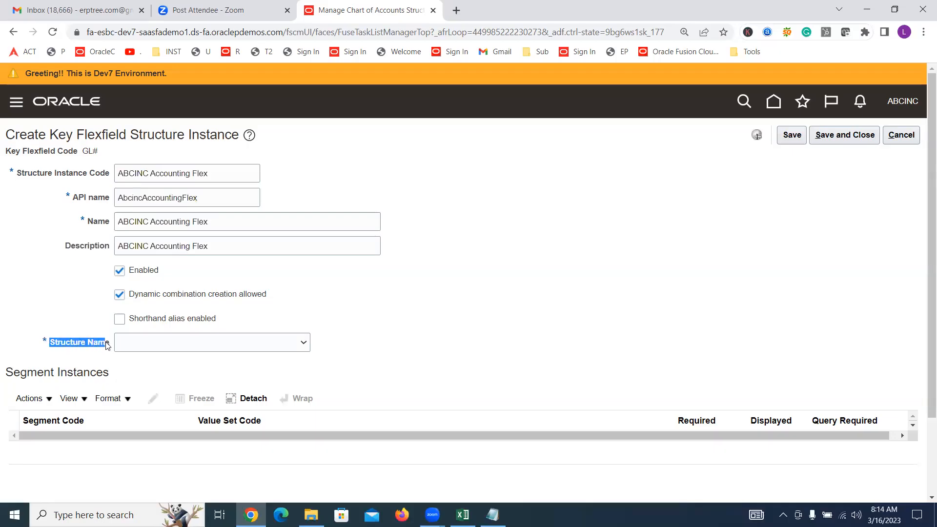
pyautogui.click(191, 346)
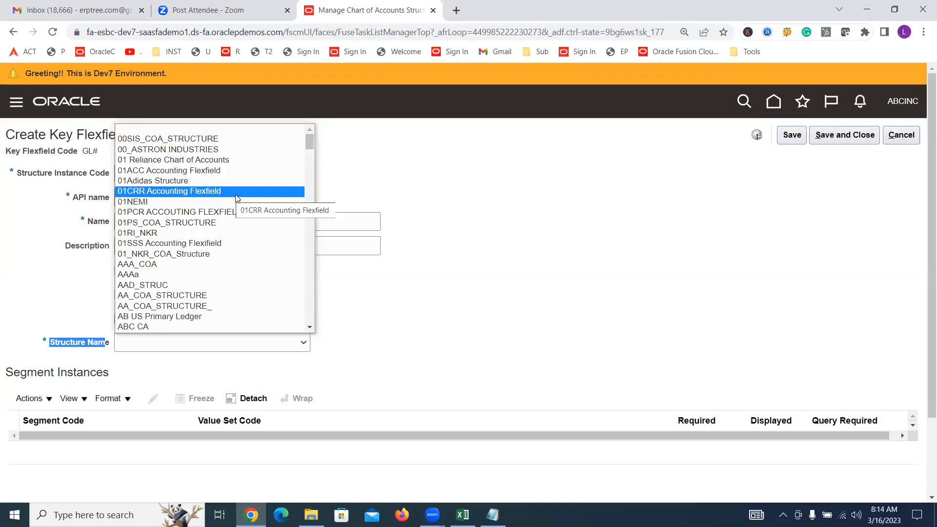
pyautogui.scroll(-3, 238, 198)
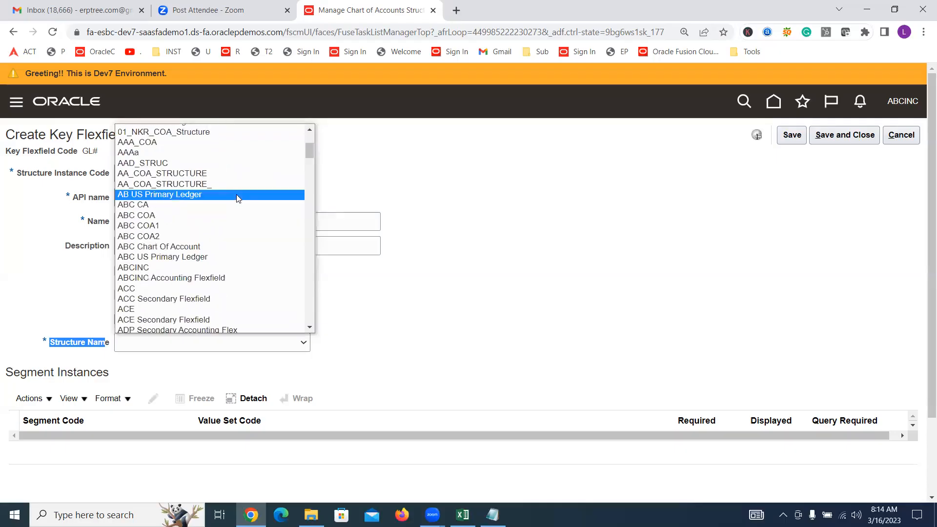
pyautogui.click(227, 279)
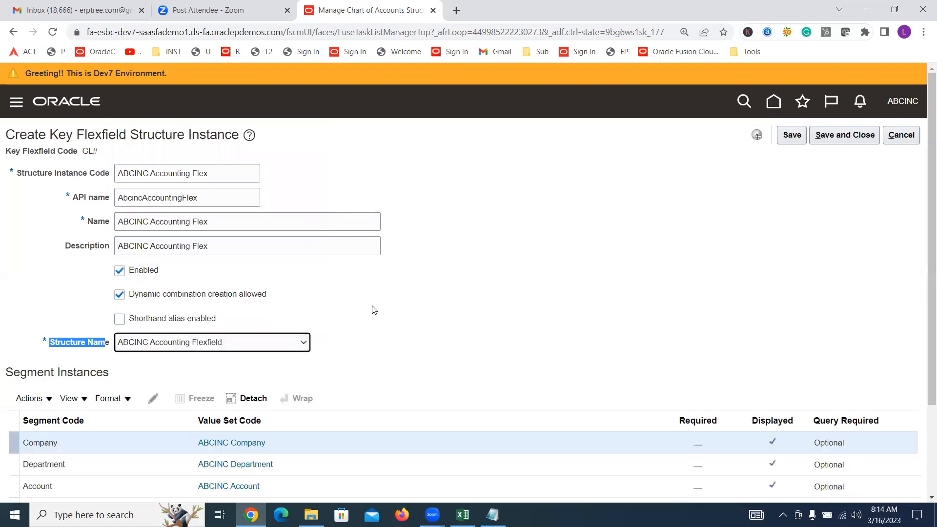
# Review the instance's header settings and its segment instances, including their value sets and the Required column
pyautogui.scroll(-3, 459, 199)
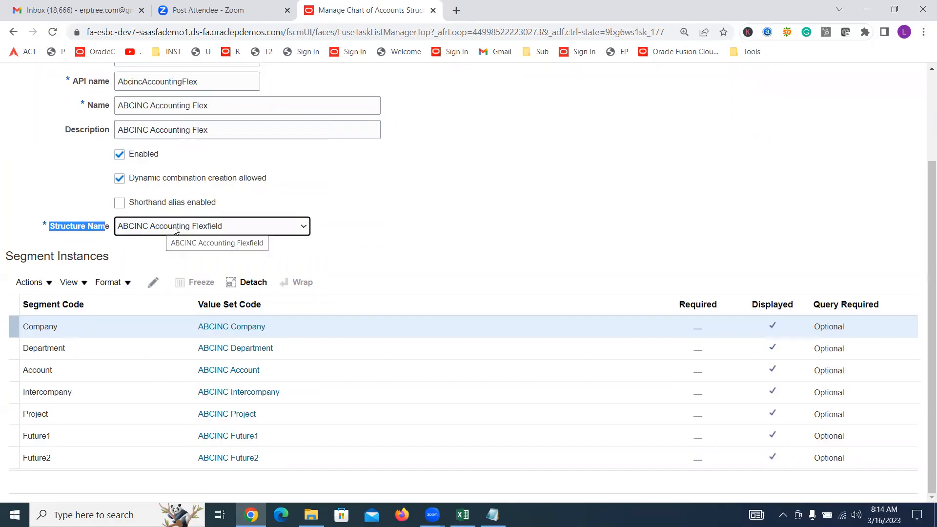
pyautogui.click(413, 220)
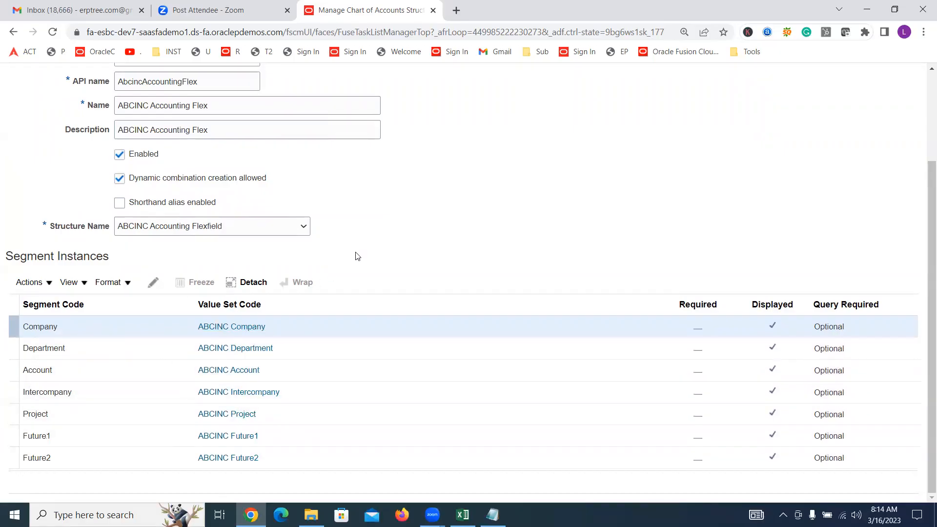
pyautogui.scroll(3, 357, 256)
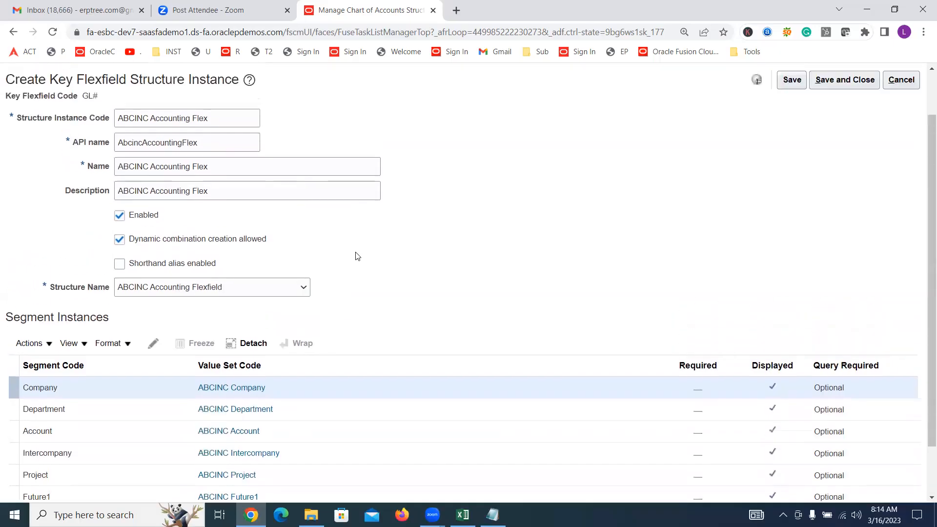
pyautogui.scroll(2, 357, 256)
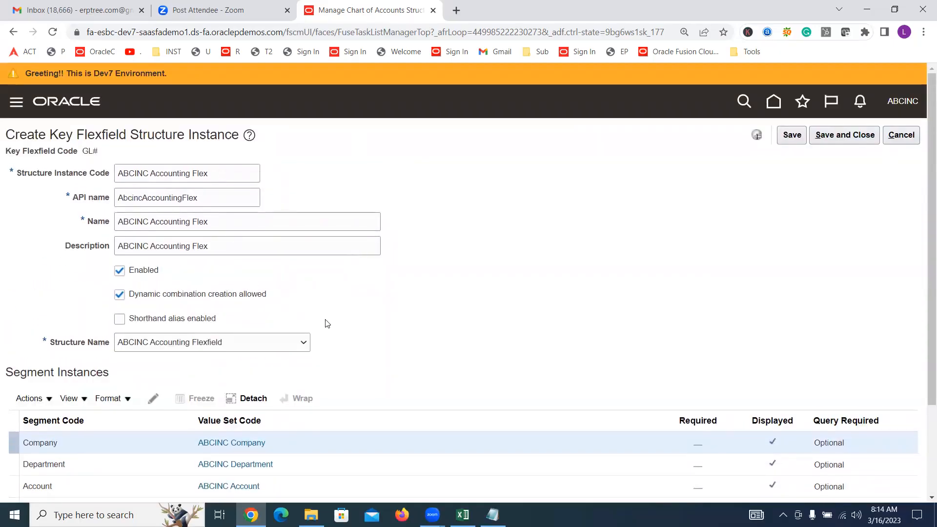
pyautogui.scroll(-3, 222, 139)
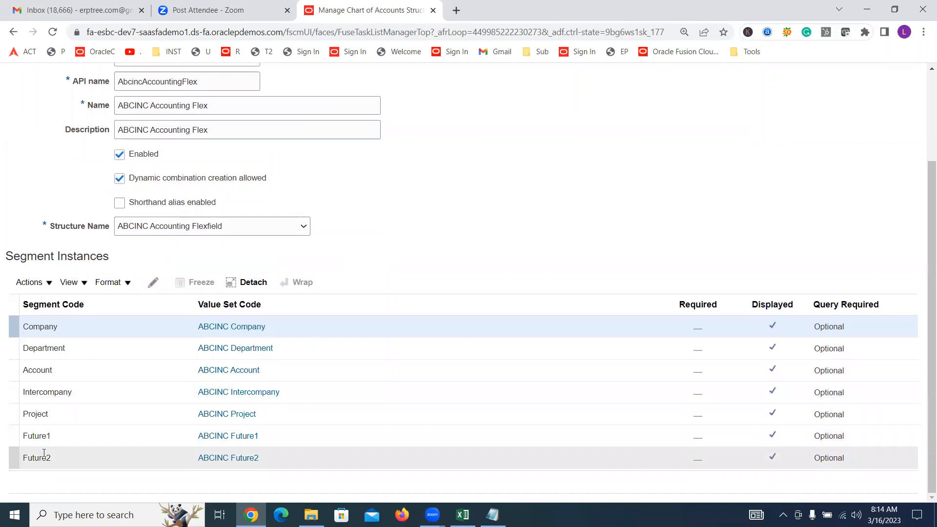
pyautogui.click(696, 299)
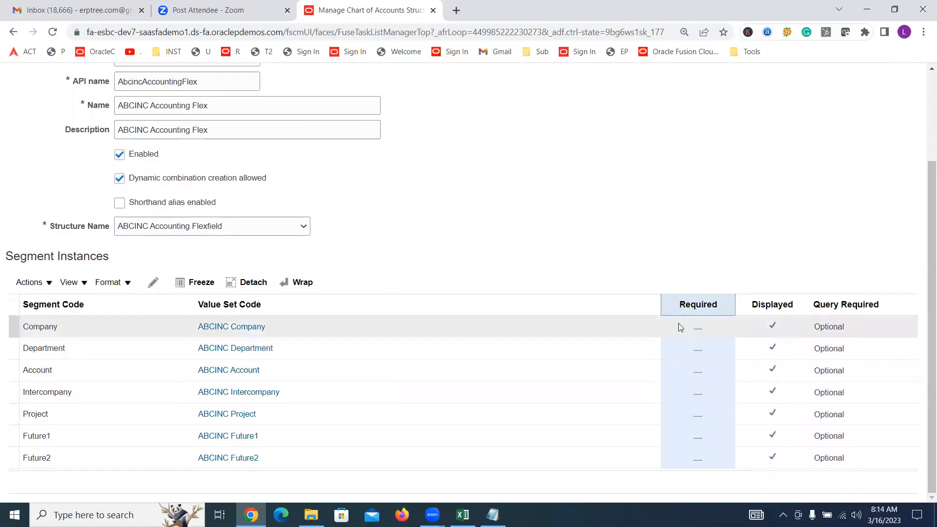
pyautogui.scroll(3, 416, 190)
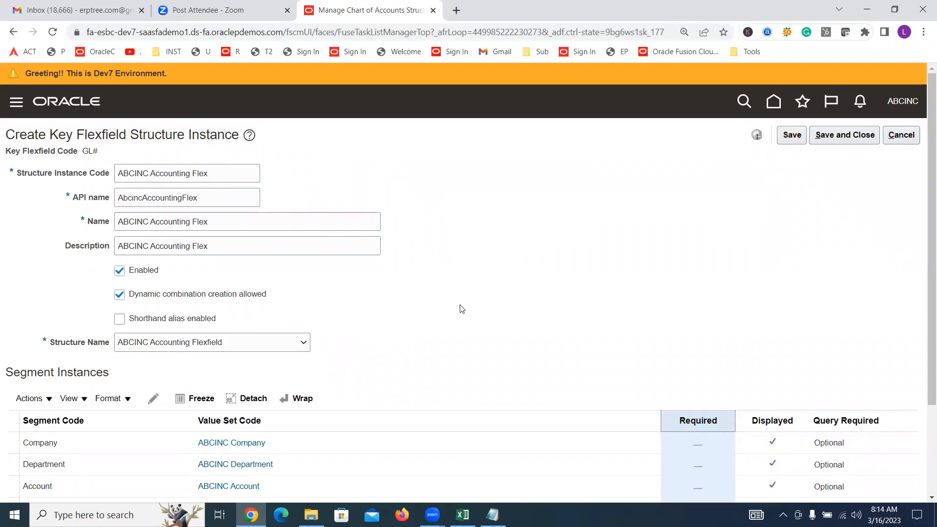
pyautogui.scroll(-3, 458, 308)
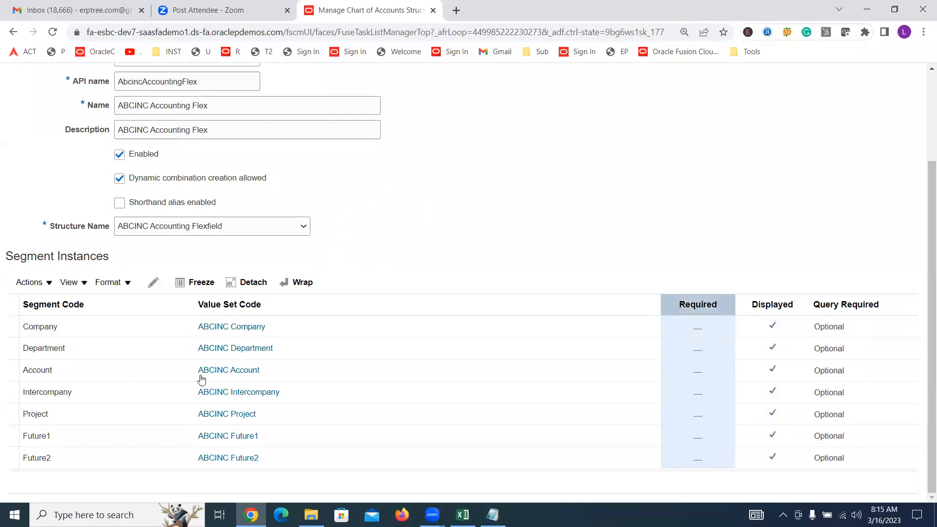
# Make the Company and Department segment instances required
pyautogui.click(31, 325)
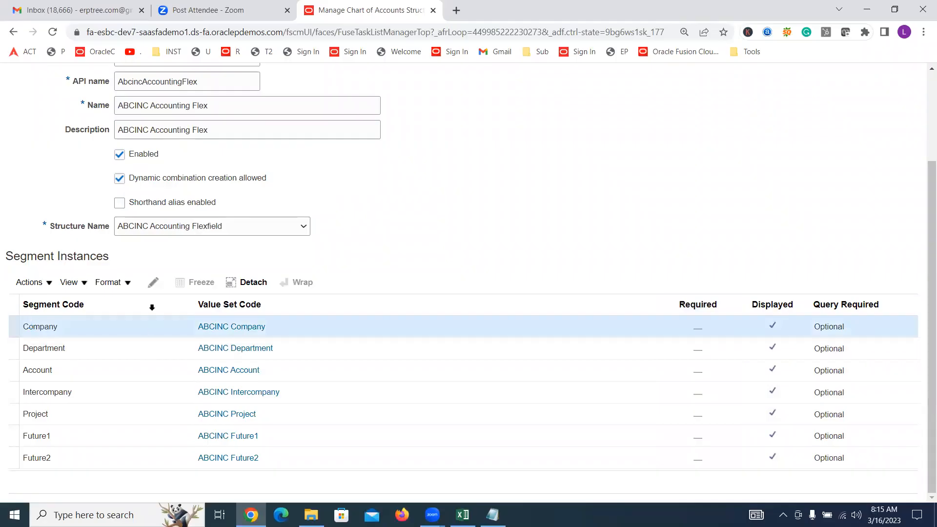
pyautogui.click(152, 283)
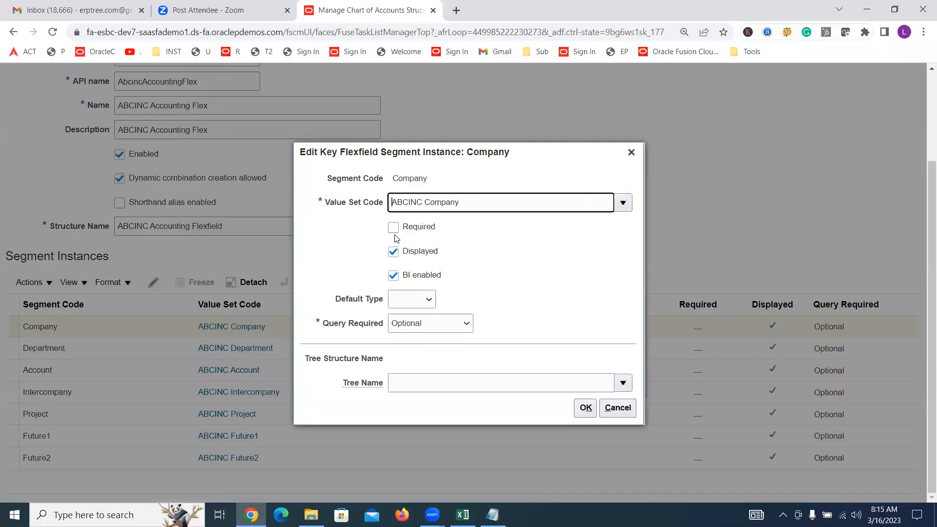
pyautogui.click(393, 227)
pyautogui.click(585, 407)
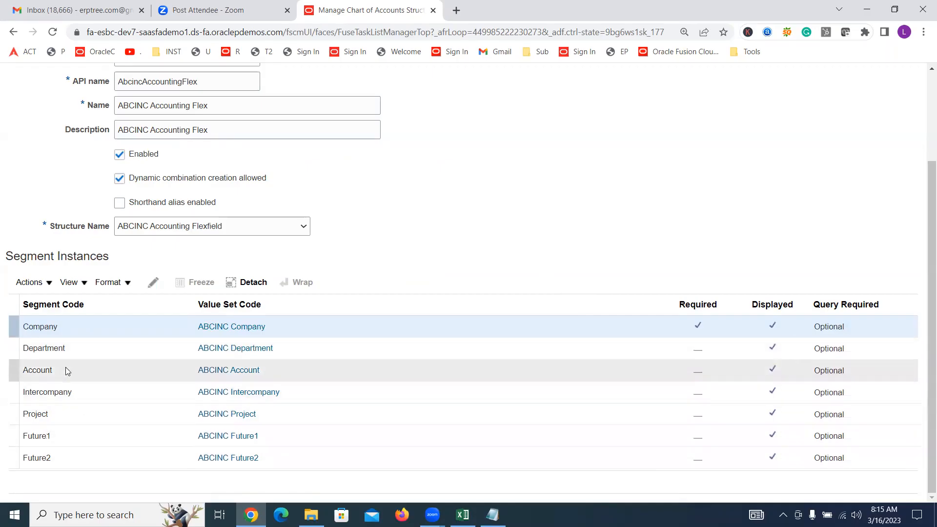
pyautogui.click(63, 350)
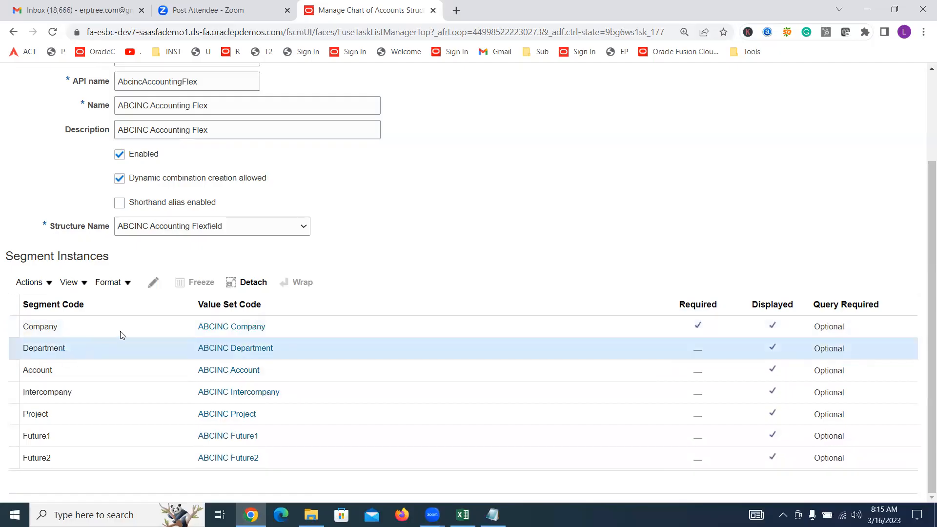
pyautogui.click(152, 282)
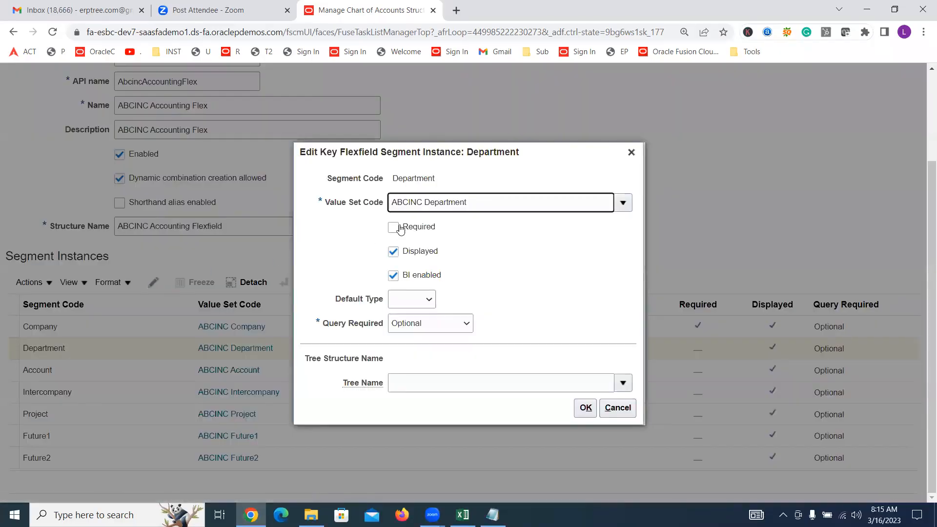
pyautogui.click(393, 227)
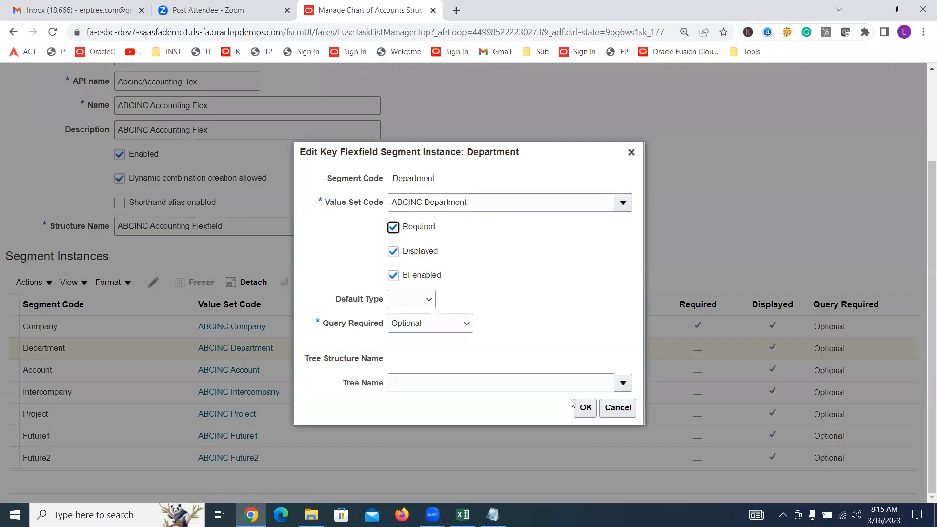
pyautogui.click(584, 408)
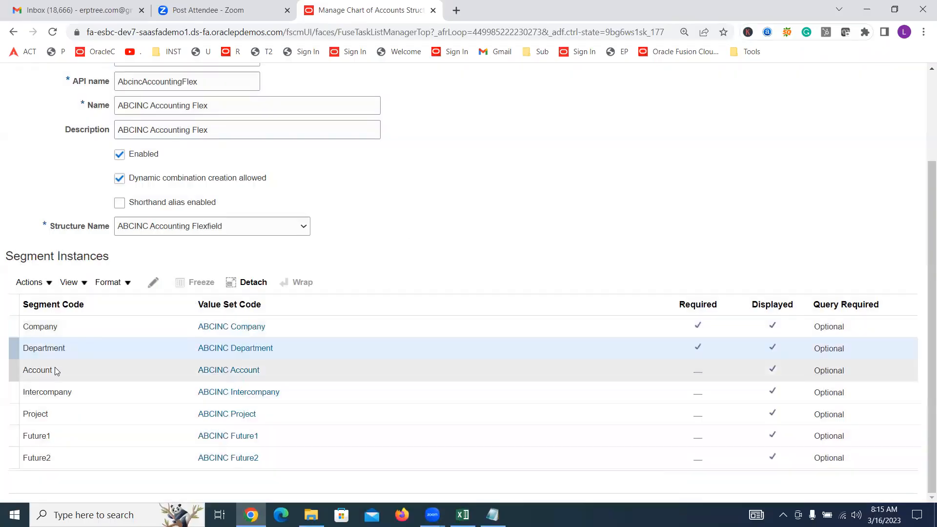
# Make the Account and Intercompany segment instances required
pyautogui.click(55, 371)
pyautogui.click(153, 282)
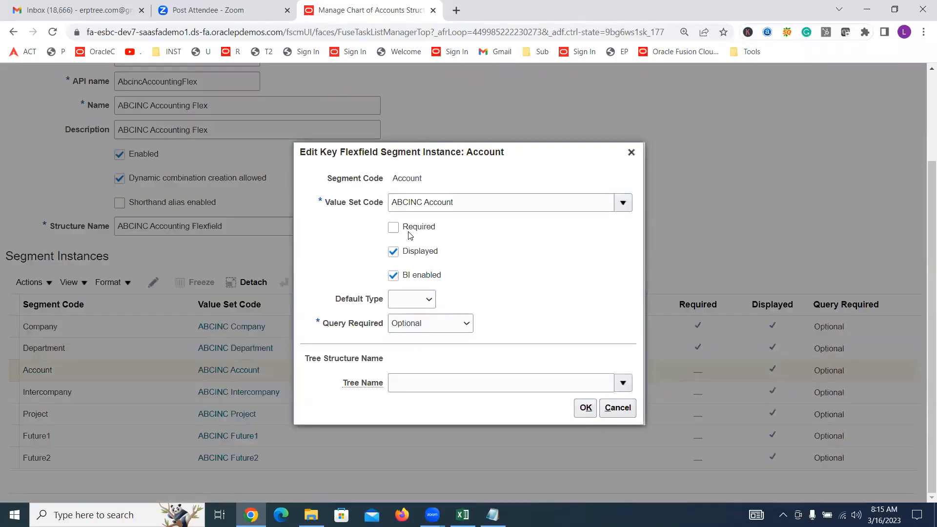
pyautogui.click(406, 230)
pyautogui.click(585, 408)
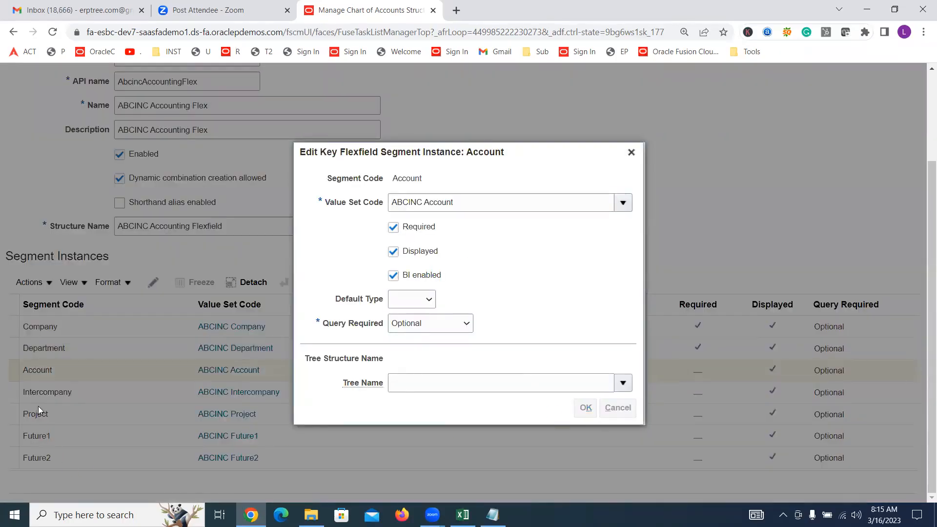
pyautogui.click(37, 392)
pyautogui.click(152, 281)
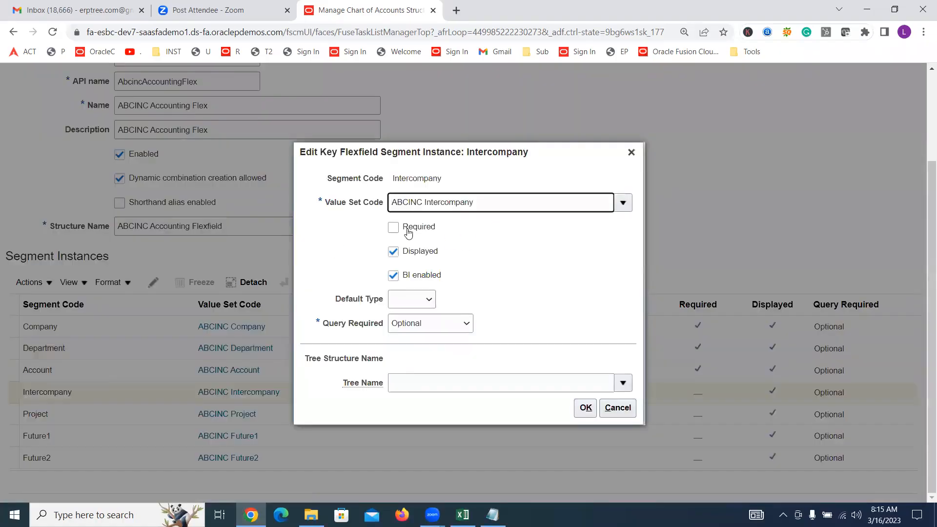
pyautogui.click(406, 230)
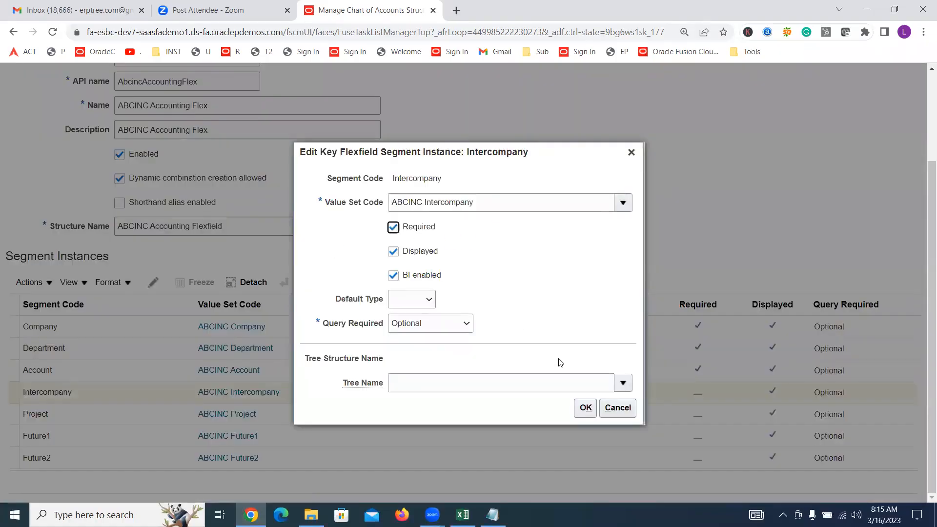
pyautogui.click(585, 407)
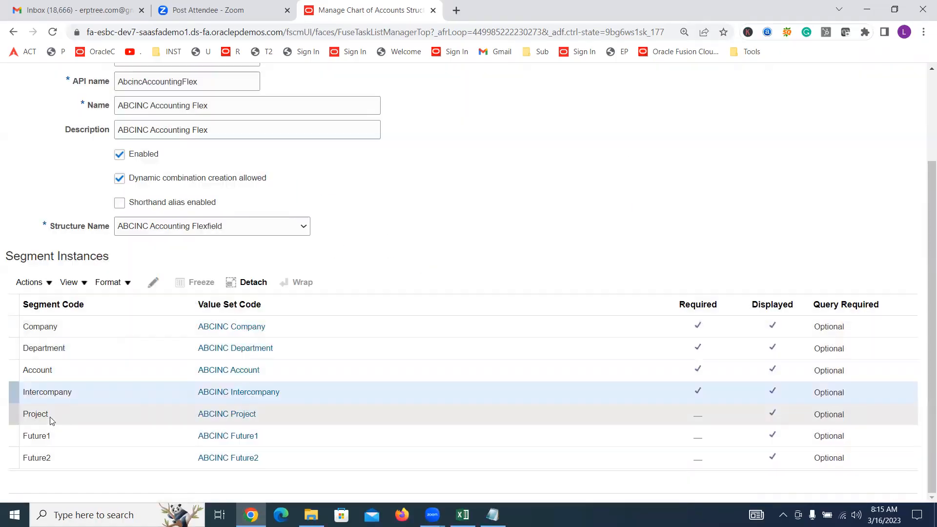
# Make the Project and Future1 segment instances required
pyautogui.click(50, 418)
pyautogui.click(152, 282)
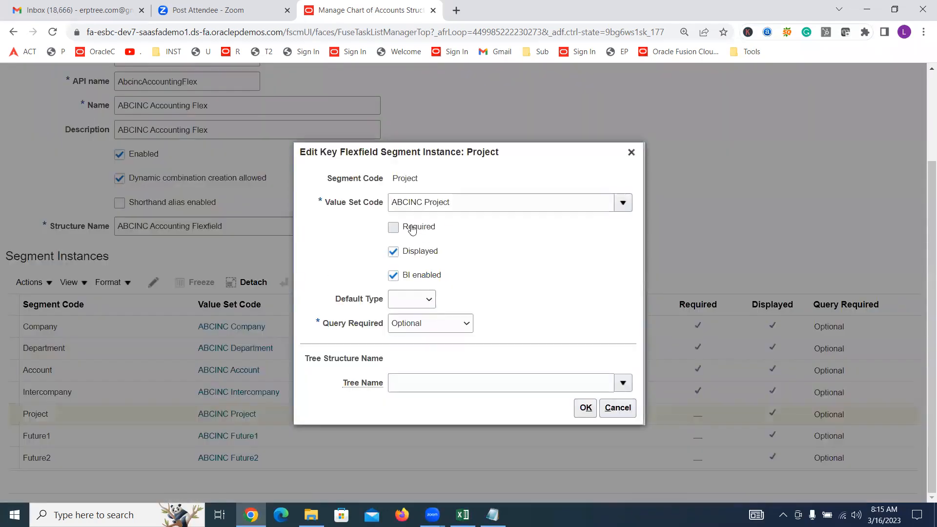
pyautogui.click(412, 230)
pyautogui.click(585, 407)
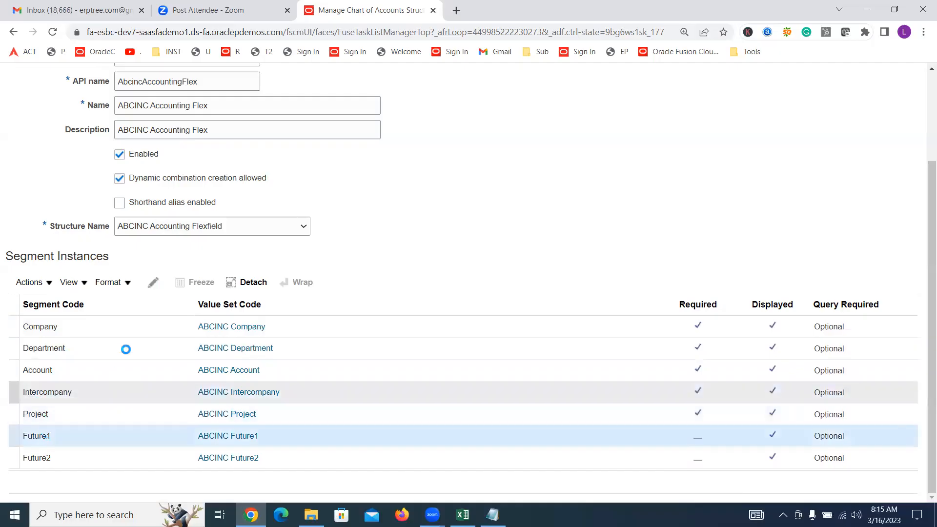
pyautogui.click(153, 282)
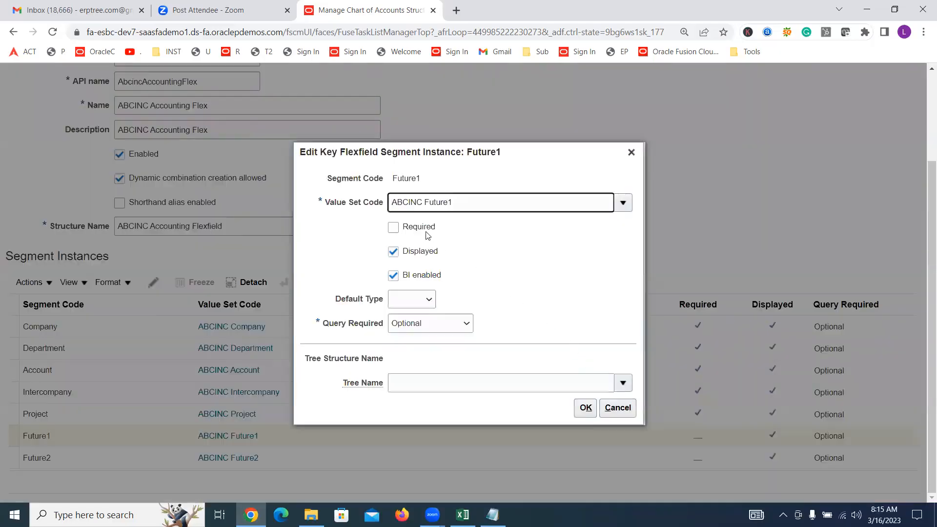
pyautogui.click(409, 225)
pyautogui.click(585, 408)
# Make the Future2 segment instance required
pyautogui.click(71, 460)
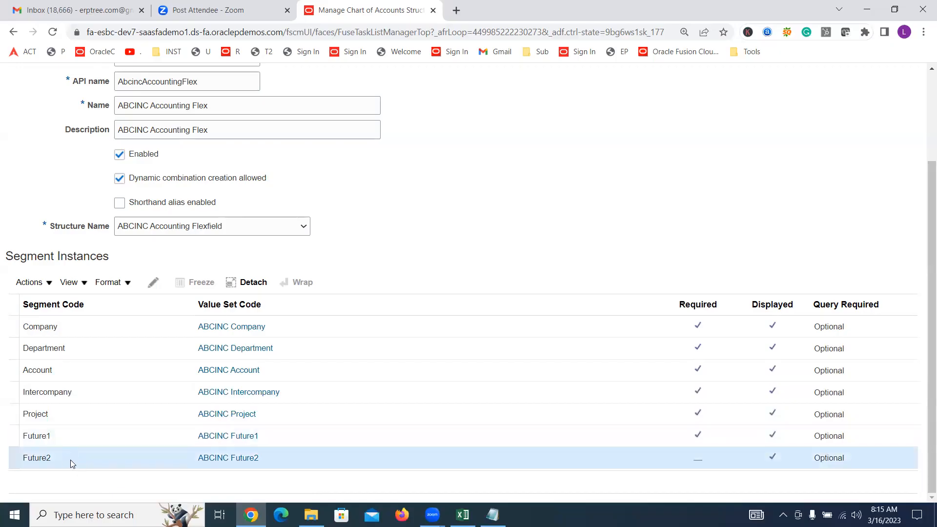
pyautogui.click(155, 283)
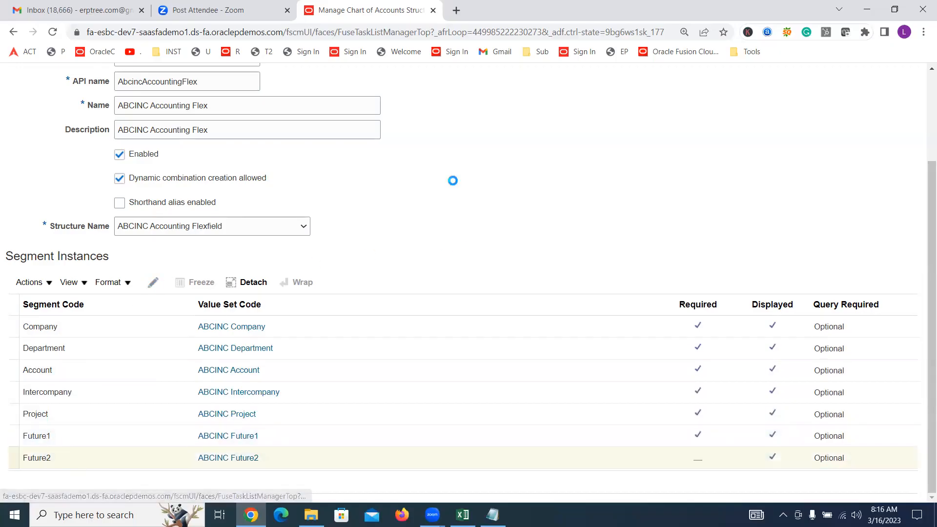
pyautogui.click(393, 227)
pyautogui.click(585, 407)
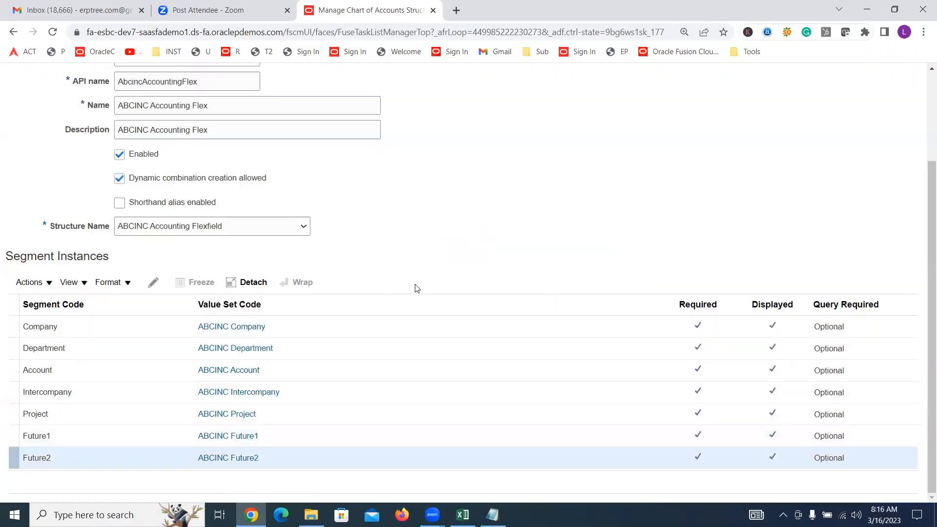
# Switch to the Excel training sheet and enter the note "Hyperion Reporting Tool" in cell P238
pyautogui.scroll(2, 459, 247)
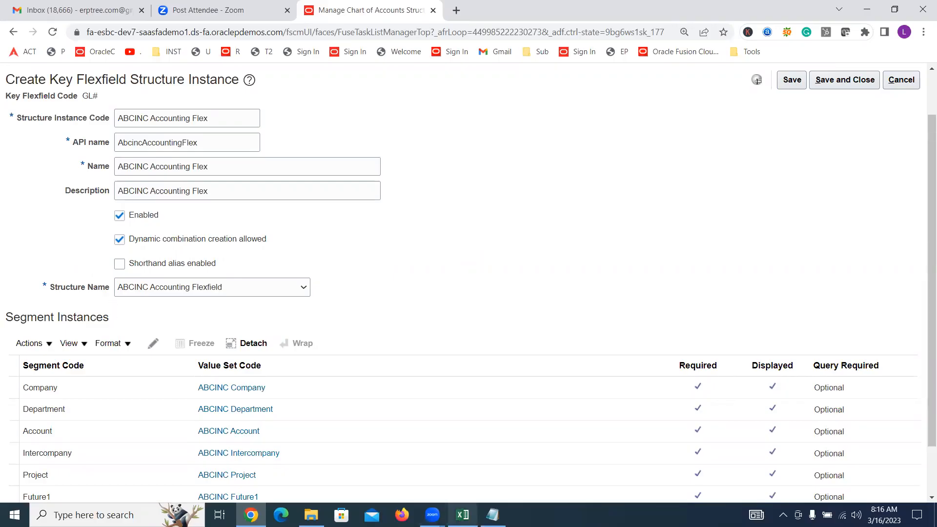
pyautogui.moveTo(462, 515)
pyautogui.click(442, 485)
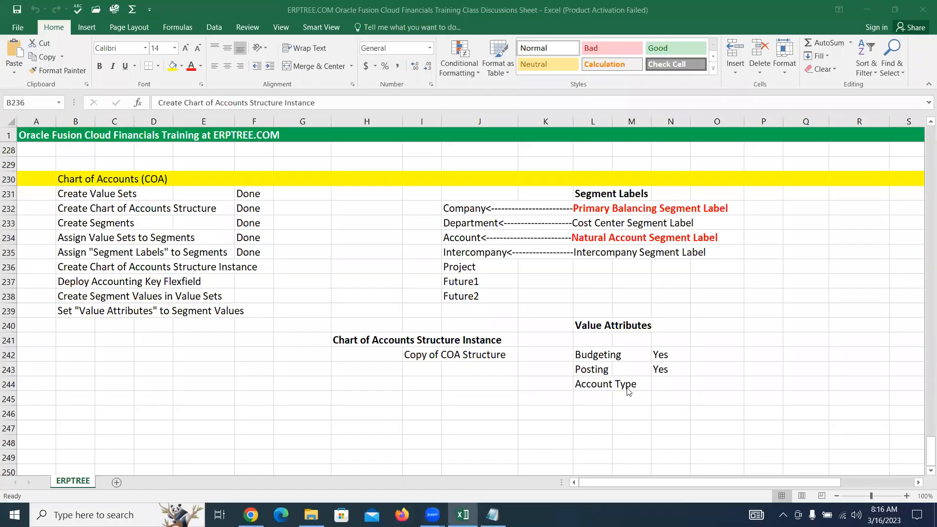
pyautogui.click(769, 296)
pyautogui.write('Hyperion Rep')
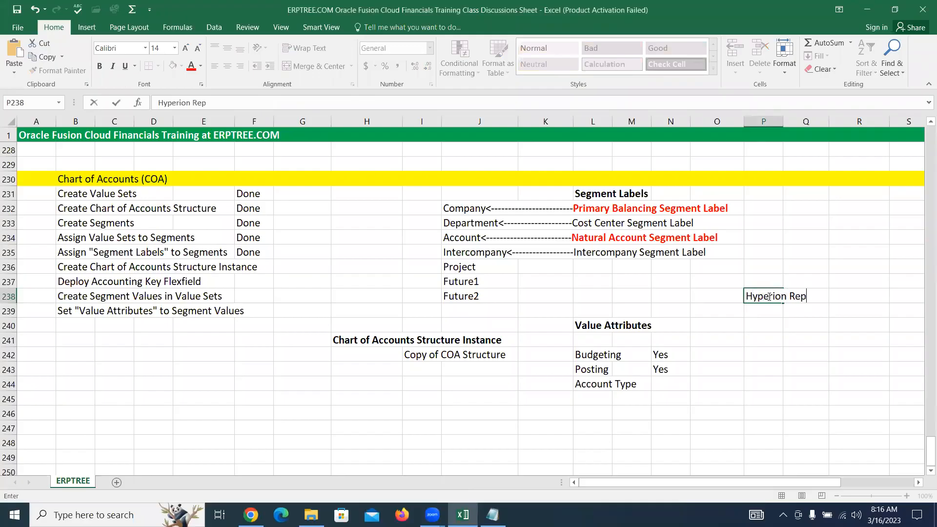
pyautogui.write('orting Tool')
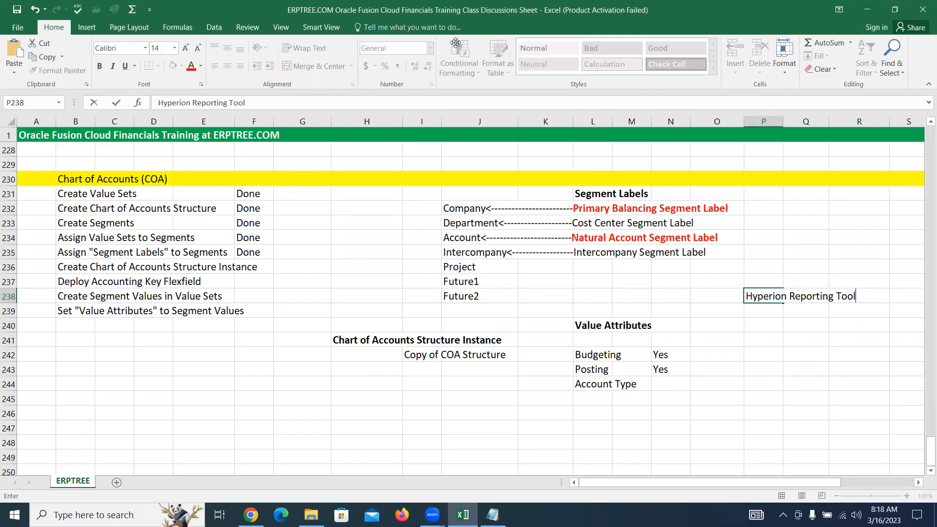
pyautogui.click(455, 42)
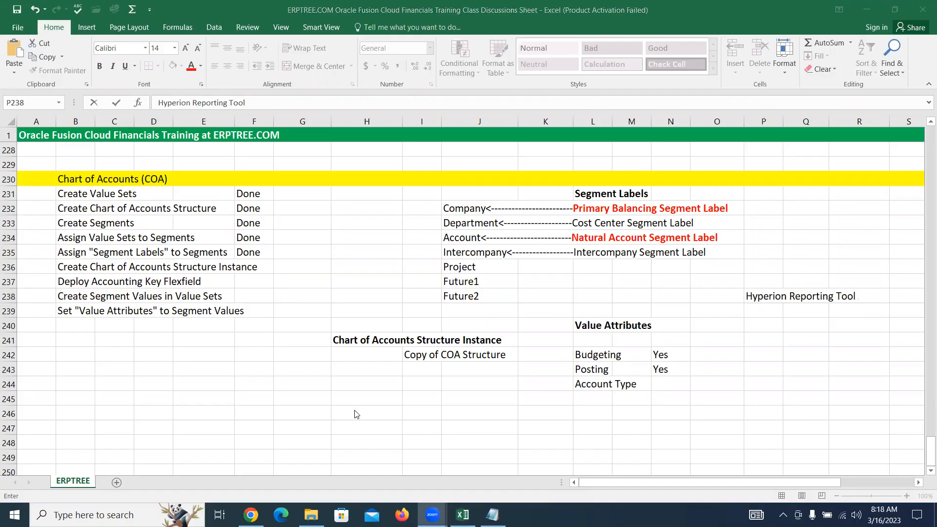
pyautogui.click(756, 301)
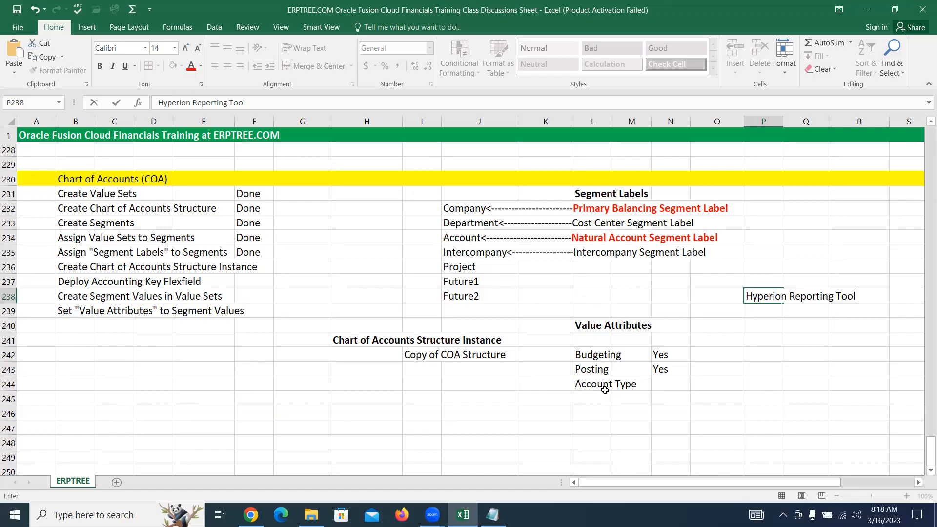
# Return to Oracle Fusion, save and close the ABCINC Accounting Flex structure instance, and go back to Manage Chart of Accounts Structures
pyautogui.hotkey('alt', 'Tab')
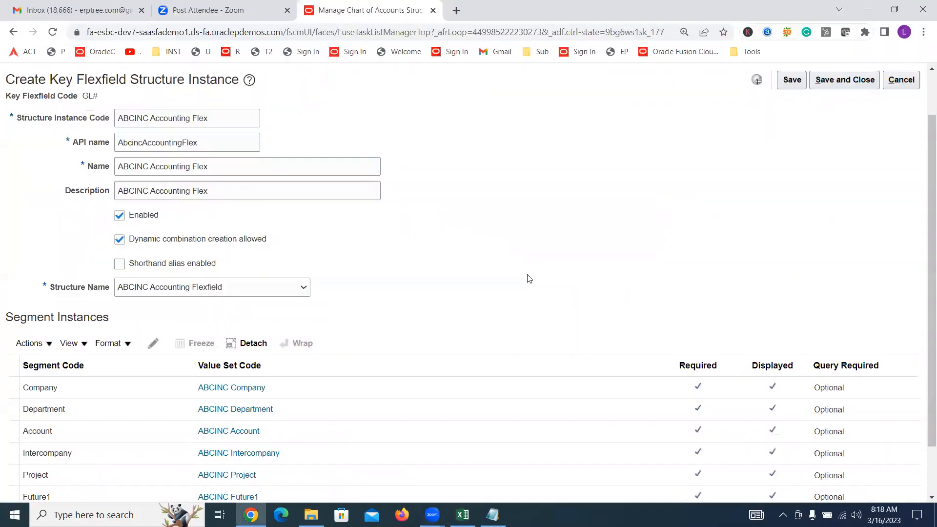
pyautogui.scroll(-2, 528, 277)
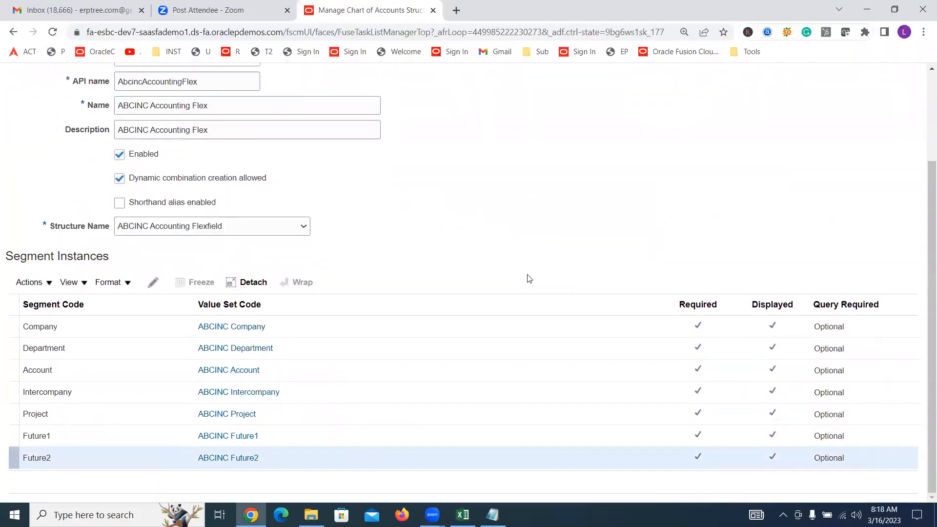
pyautogui.scroll(3, 529, 278)
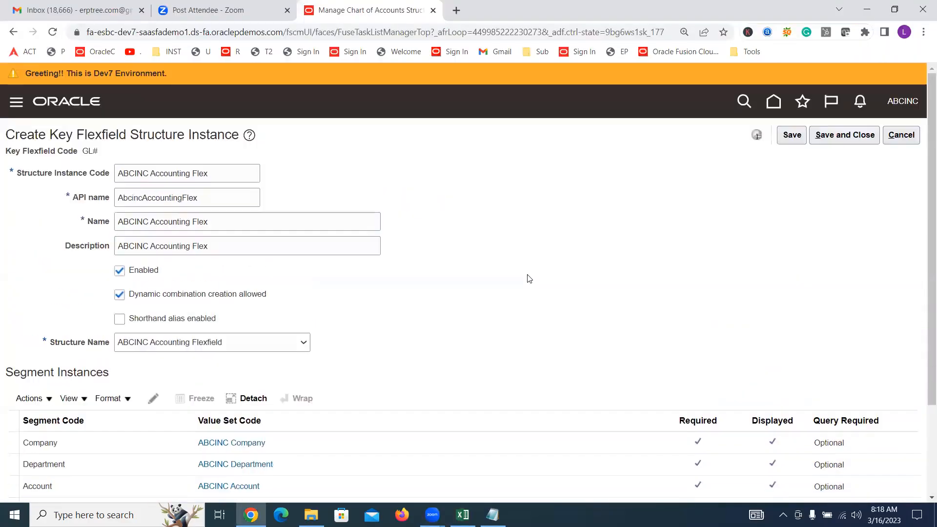
pyautogui.click(838, 135)
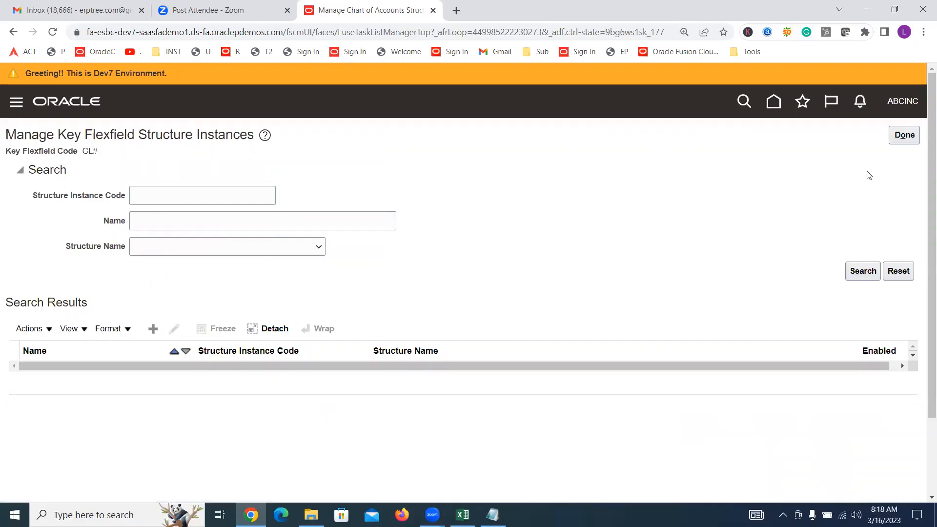
pyautogui.click(904, 138)
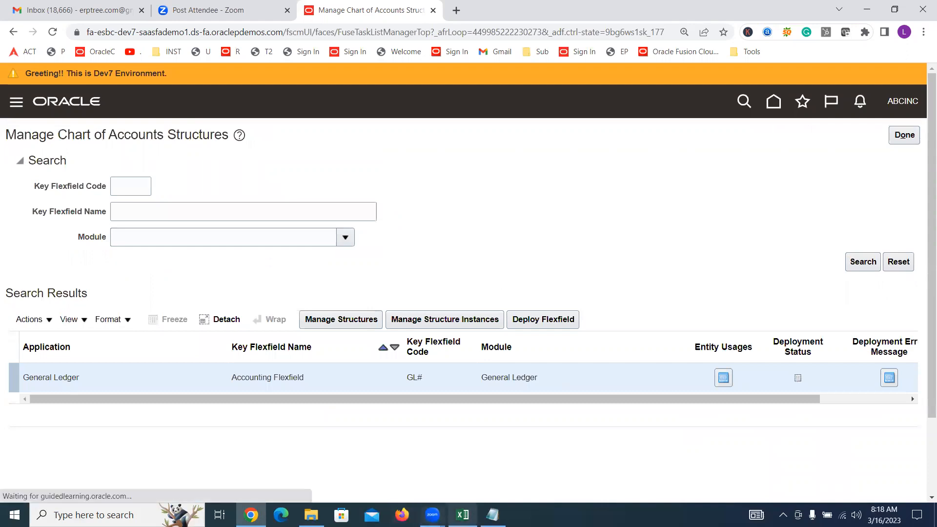
# Switch to the Excel training sheet and enter "Done" in F236 for the Create Chart of Accounts Structure Instance task
pyautogui.click(462, 515)
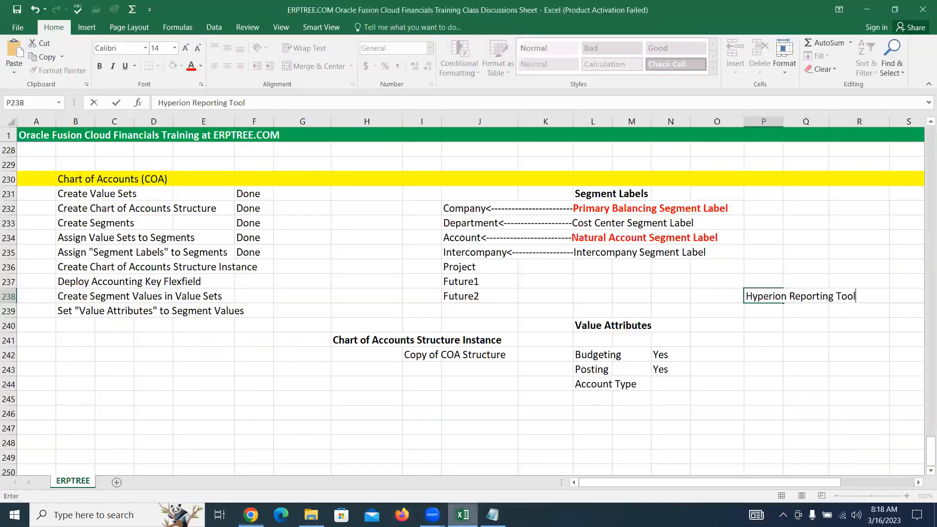
pyautogui.click(252, 267)
pyautogui.write('Done')
pyautogui.press('Tab')
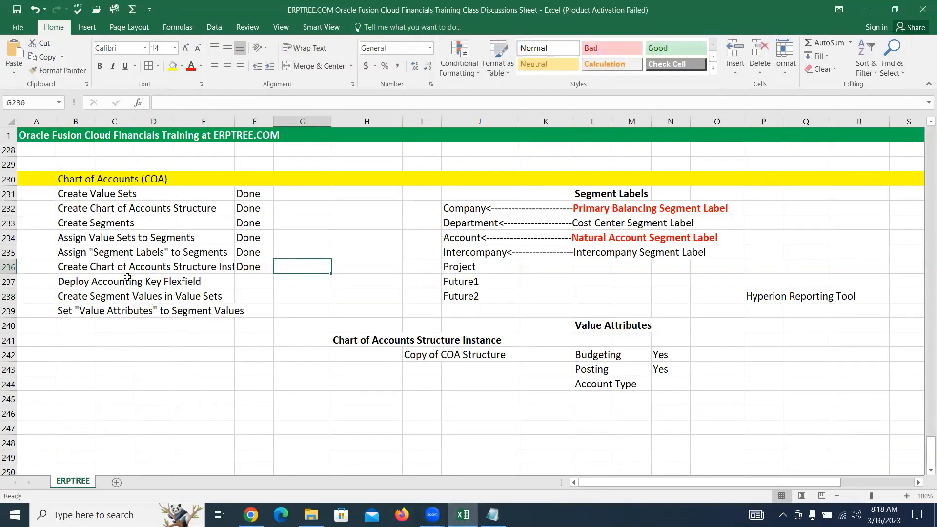
# Highlight the Deploy Accounting Key Flexfield task, then switch to Oracle Fusion and highlight the Accounting Flexfield name
pyautogui.moveTo(65, 280); pyautogui.dragTo(198, 281)
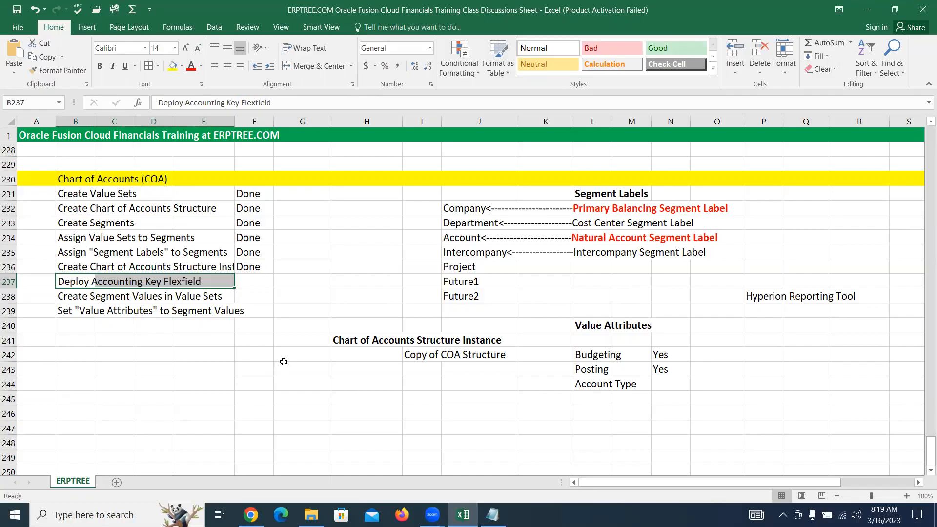
pyautogui.hotkey('alt', 'Tab')
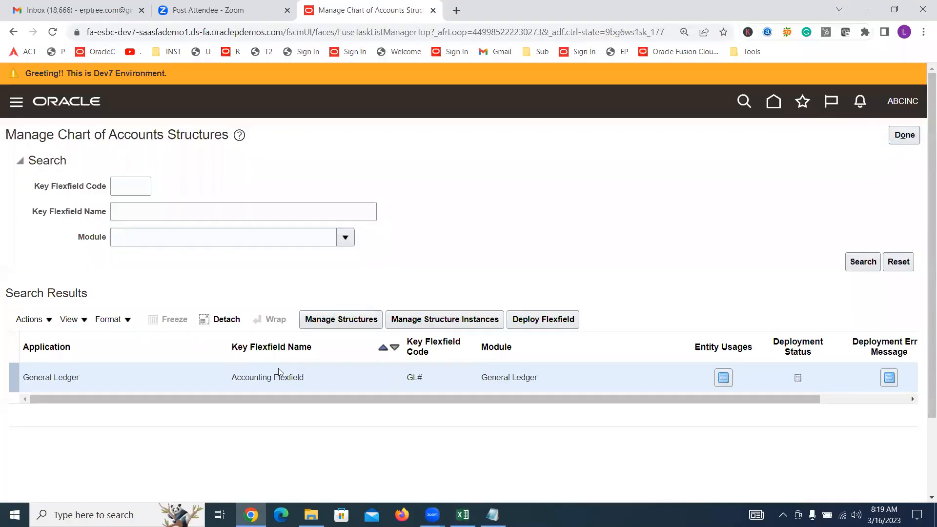
pyautogui.tripleClick(267, 376)
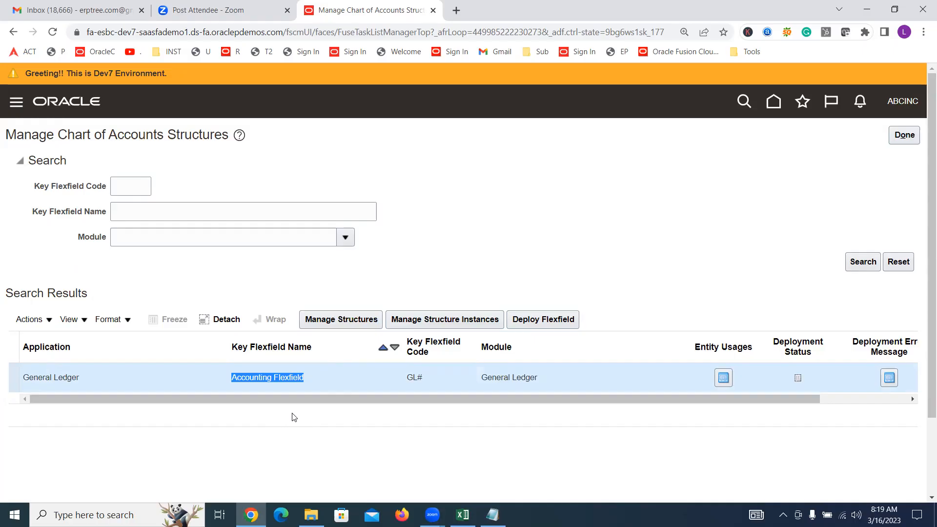
pyautogui.tripleClick(266, 377)
# List all structures under the Accounting Flexfield, examine them, and return to the Accounting Flexfield row in Manage Chart of Accounts Structures
pyautogui.click(341, 318)
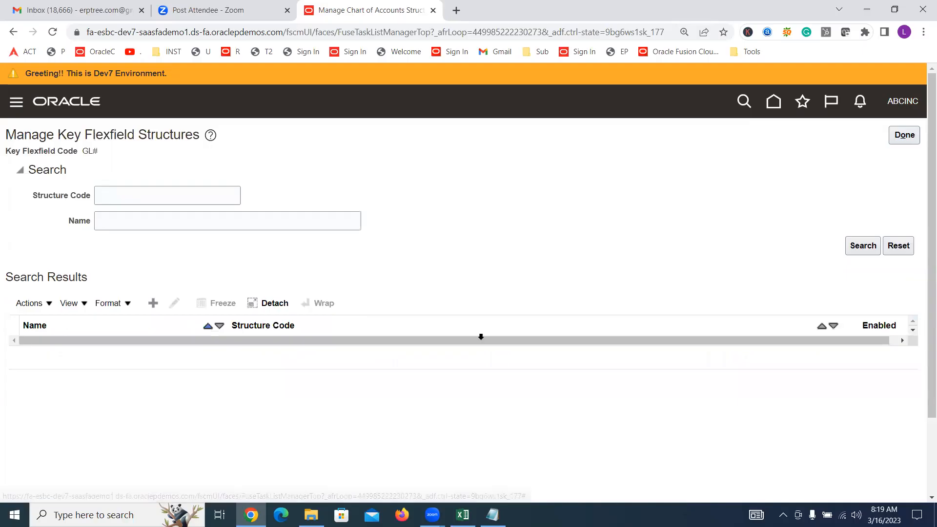
pyautogui.click(861, 249)
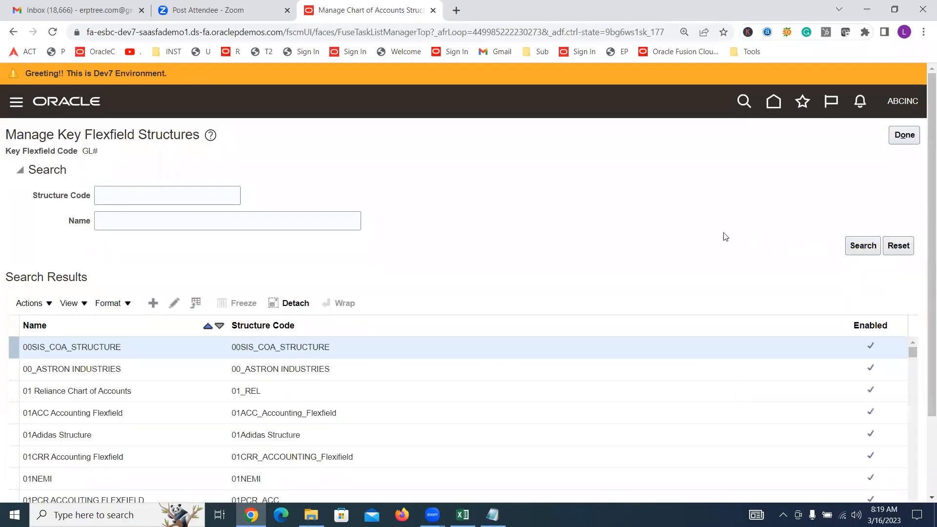
pyautogui.scroll(-2, 667, 295)
pyautogui.scroll(-3, 712, 275)
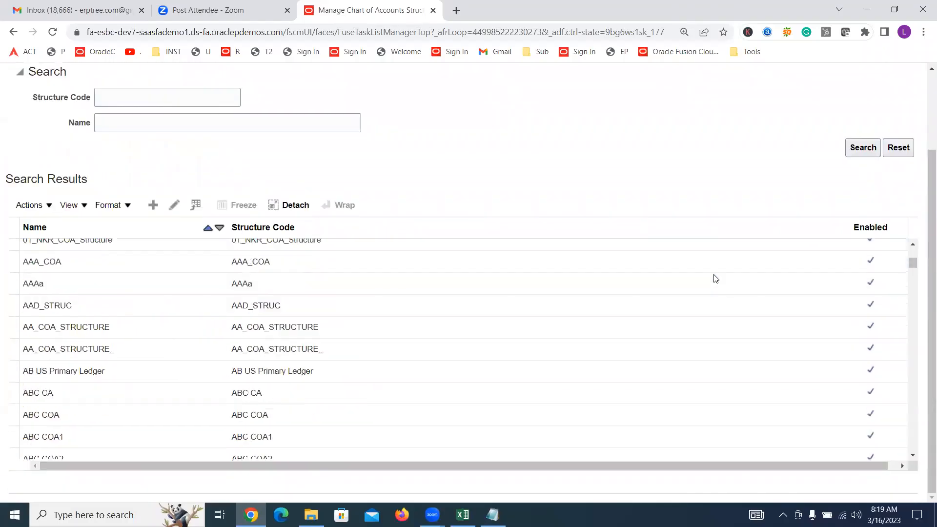
pyautogui.scroll(-5, 713, 274)
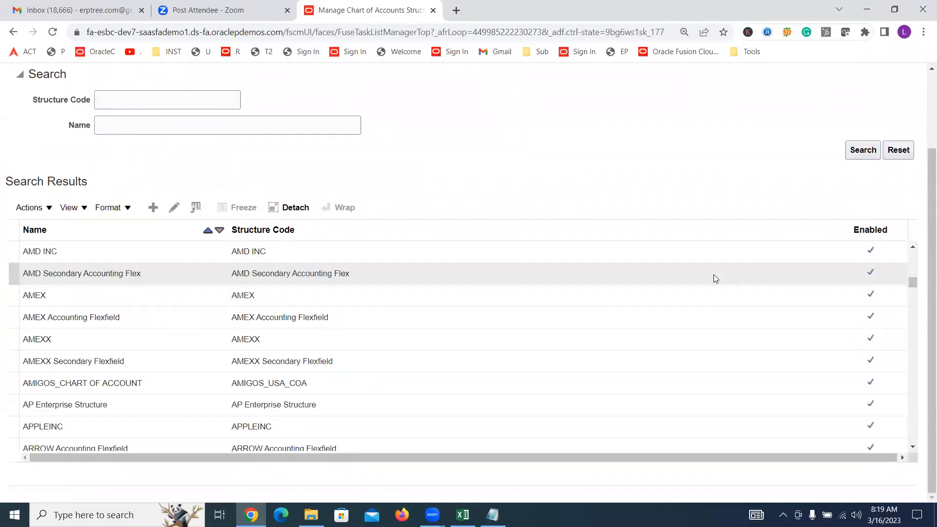
pyautogui.scroll(-6, 713, 274)
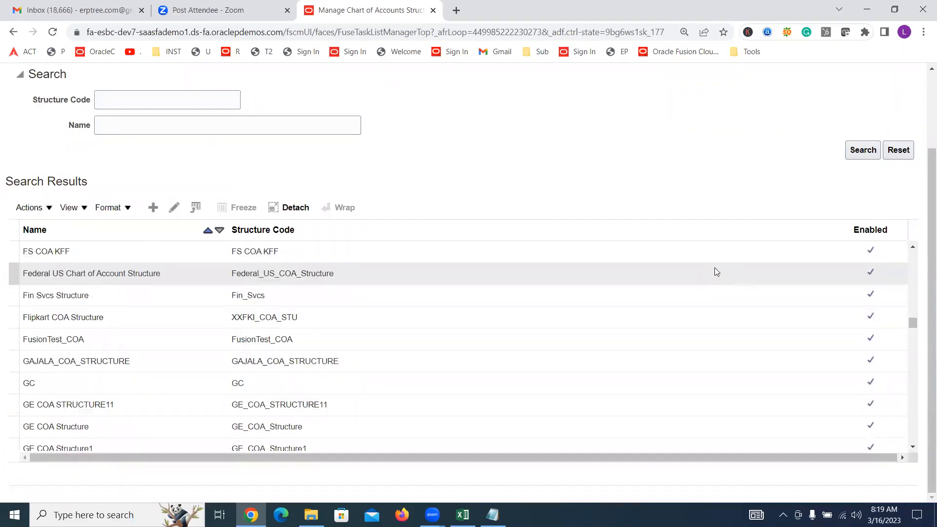
pyautogui.scroll(-4, 714, 268)
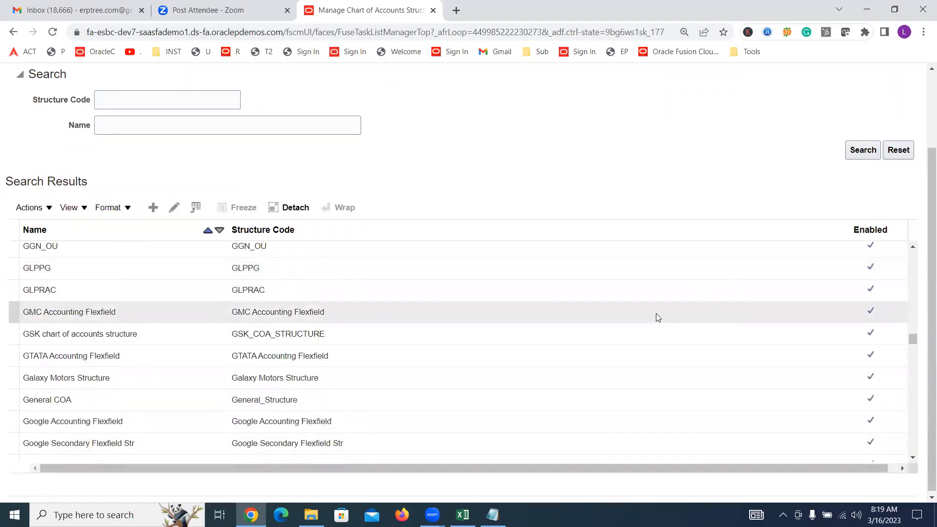
pyautogui.scroll(-5, 656, 313)
pyautogui.scroll(3, 655, 315)
pyautogui.scroll(4, 659, 307)
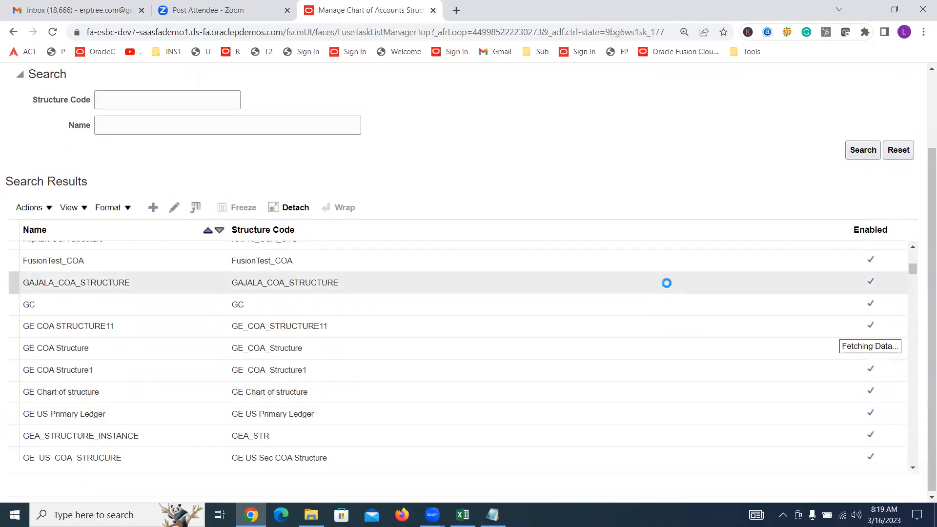
pyautogui.scroll(10, 666, 284)
pyautogui.scroll(3, 668, 285)
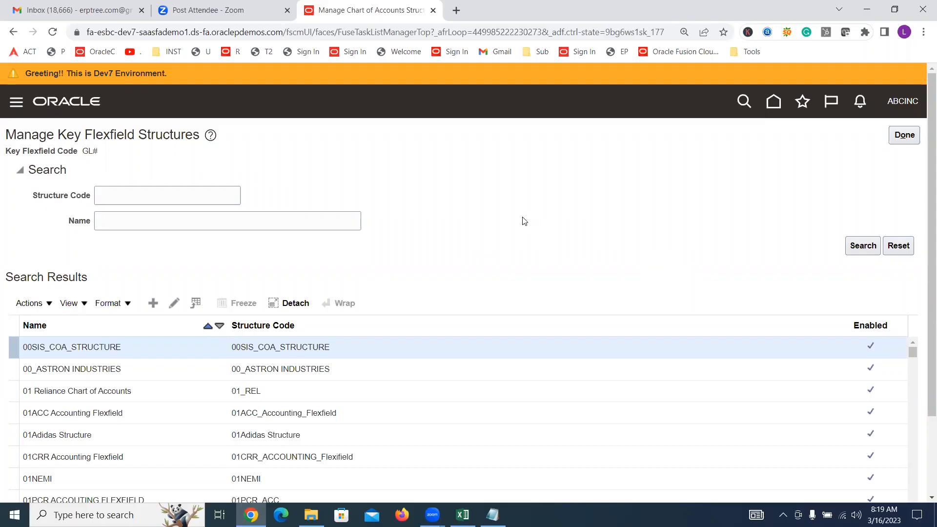
pyautogui.click(903, 136)
pyautogui.doubleClick(260, 378)
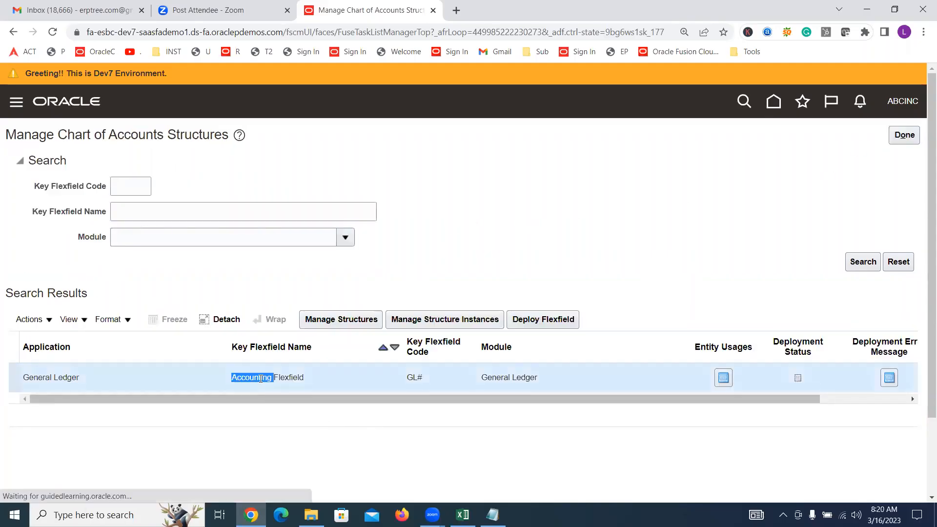
pyautogui.tripleClick(261, 378)
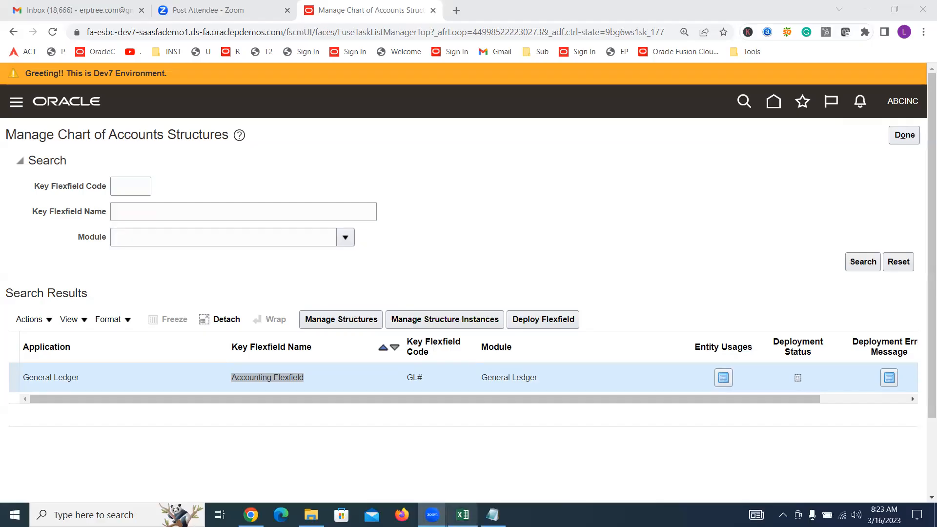
# Switch to the Excel training sheet and enter the heading "Labels Check" in cell J248, below the segment label notes
pyautogui.click(462, 515)
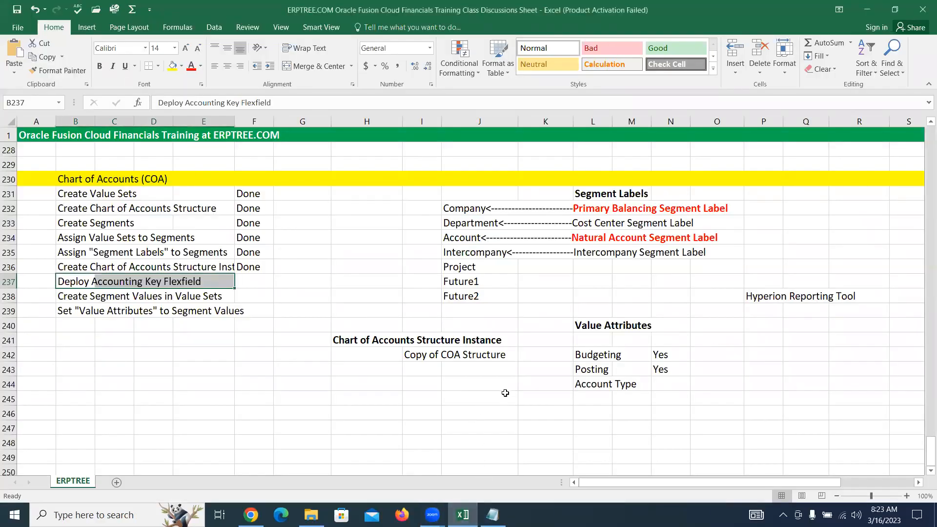
pyautogui.scroll(-2, 505, 393)
pyautogui.click(489, 328)
pyautogui.click(475, 339)
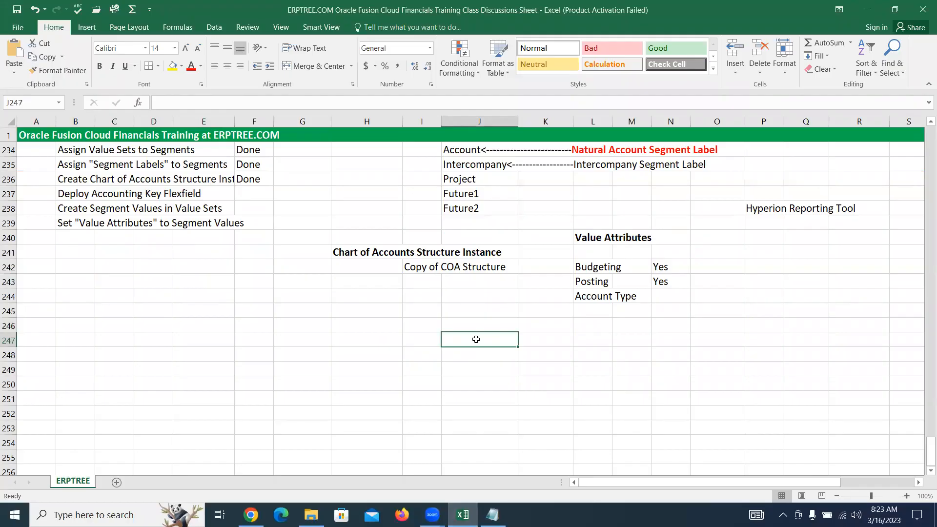
pyautogui.scroll(2, 476, 339)
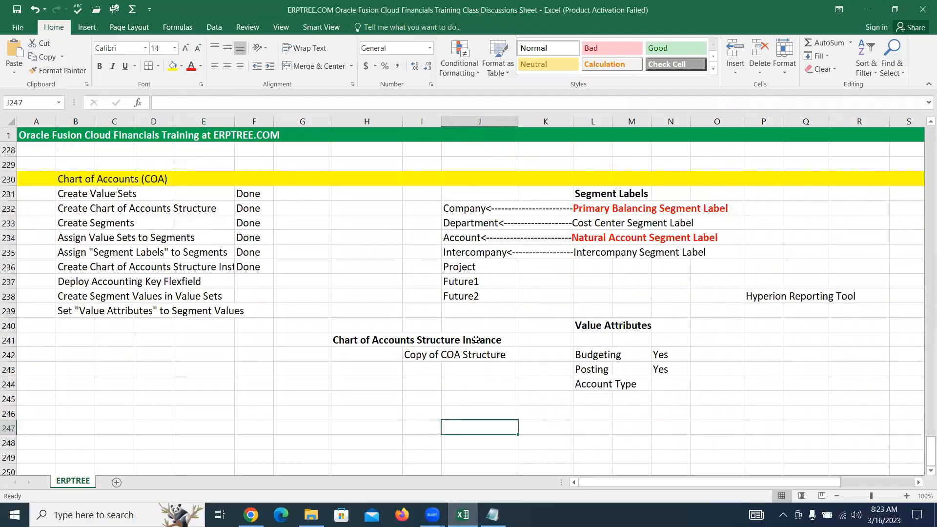
pyautogui.click(588, 210)
pyautogui.click(601, 238)
pyautogui.scroll(-2, 543, 338)
pyautogui.click(489, 349)
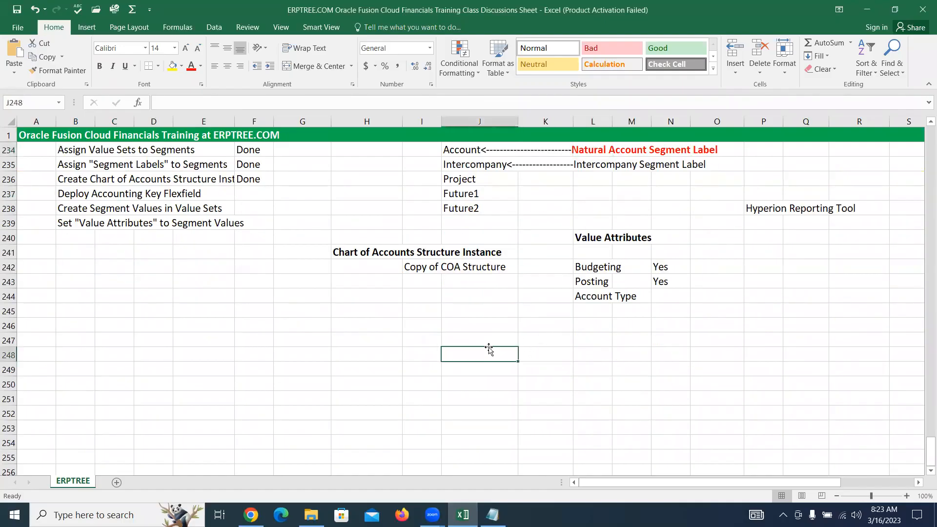
pyautogui.write('La')
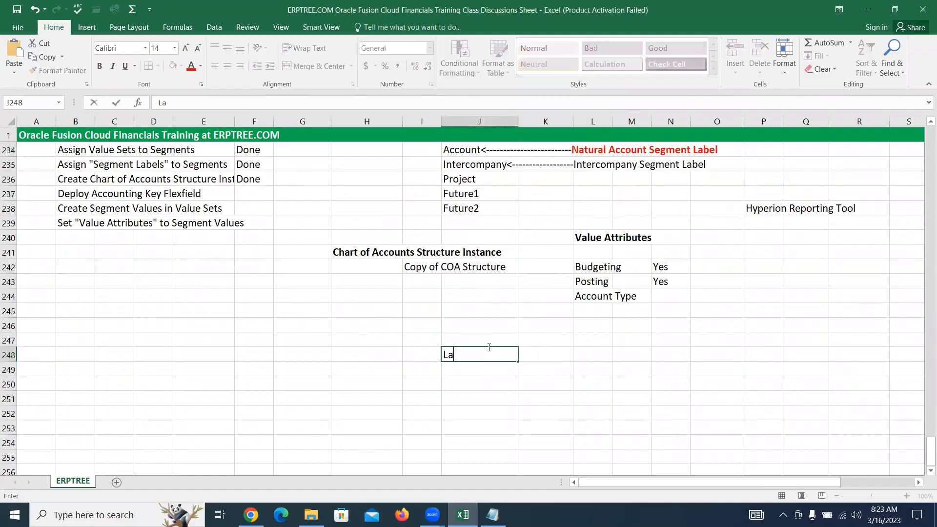
pyautogui.write('bels Check')
pyautogui.press('Return')
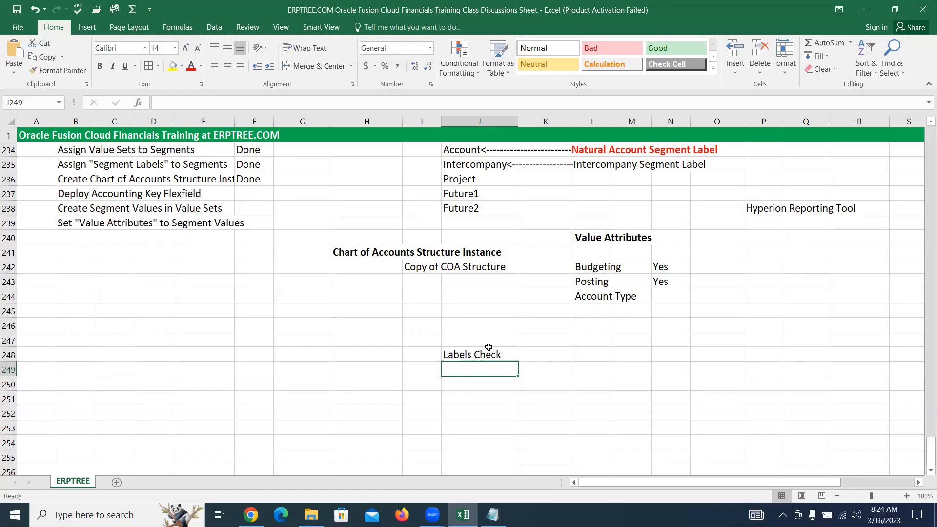
# Enter "1.Assignments" in cell J249 under the Labels Check heading
pyautogui.write('1.Assignments')
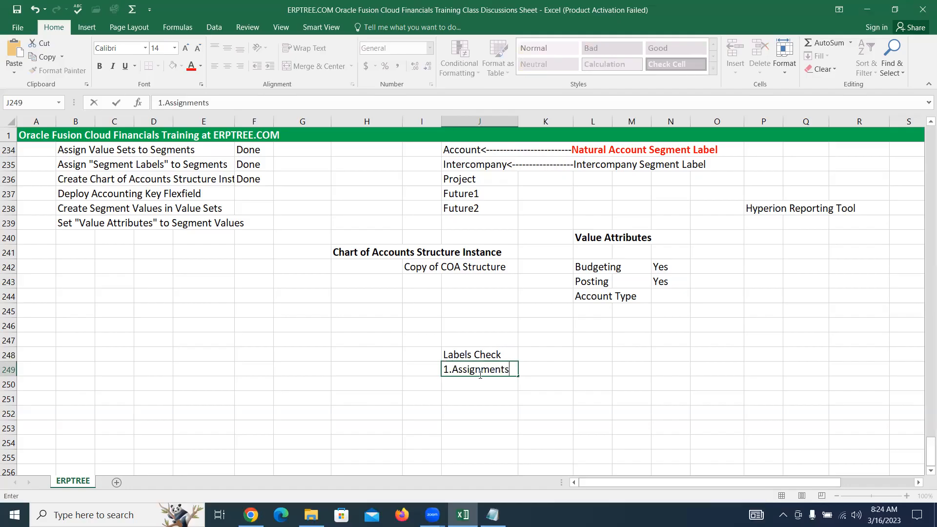
pyautogui.click(476, 352)
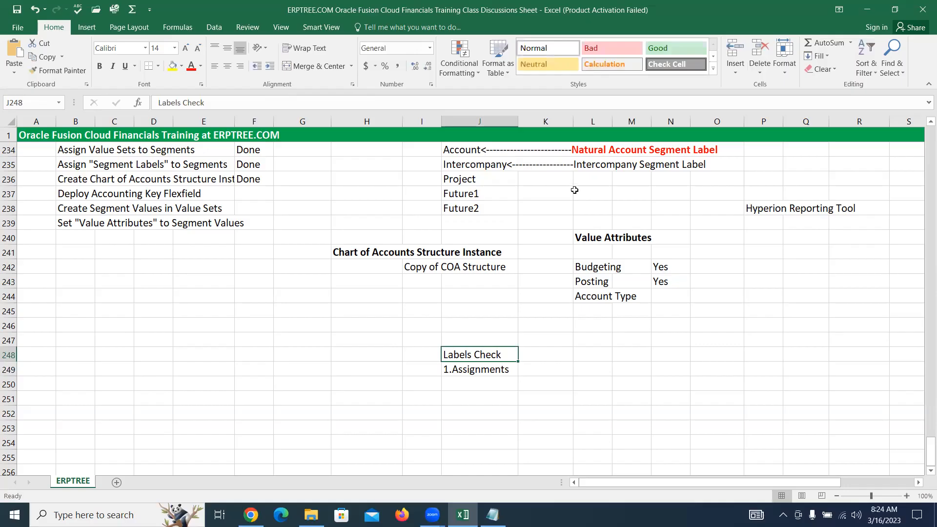
# Change the first item under Labels Check in cell J249 to "1.2 Lables Assignments"
pyautogui.scroll(1, 574, 190)
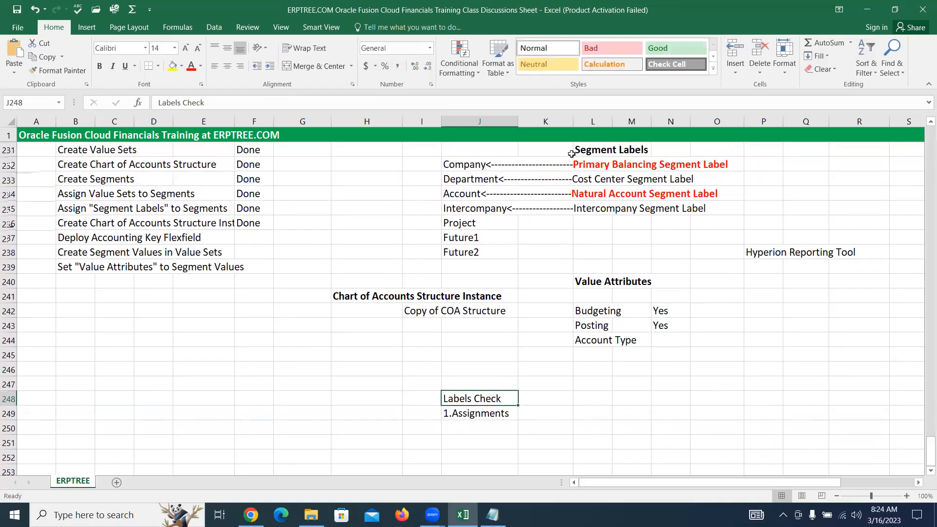
pyautogui.doubleClick(510, 414)
pyautogui.write('- 2')
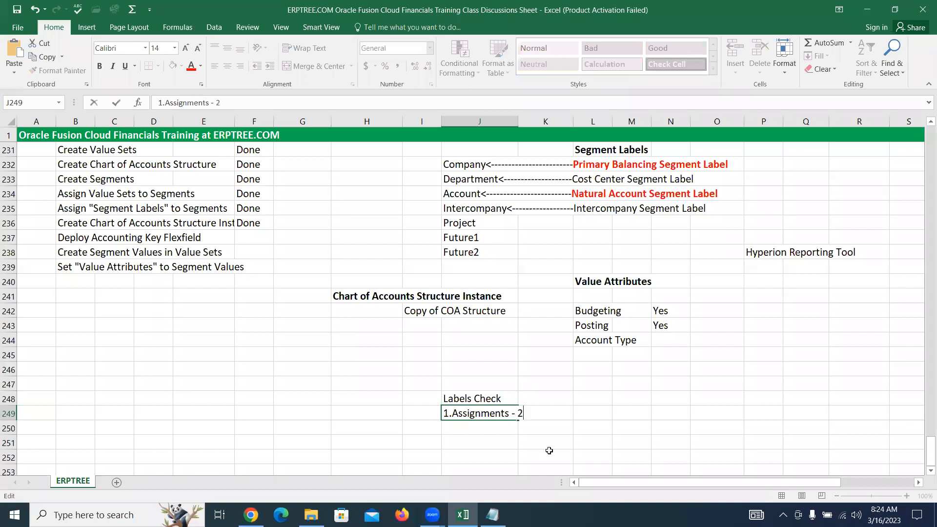
pyautogui.press('BackSpace')
pyautogui.press('BackSpace')
pyautogui.press('BackSpace')
pyautogui.press('BackSpace')
pyautogui.press('BackSpace')
pyautogui.press('BackSpace')
pyautogui.press('BackSpace')
pyautogui.press('BackSpace')
pyautogui.press('BackSpace')
pyautogui.press('BackSpace')
pyautogui.press('BackSpace')
pyautogui.press('BackSpace')
pyautogui.press('BackSpace')
pyautogui.press('BackSpace')
pyautogui.press('BackSpace')
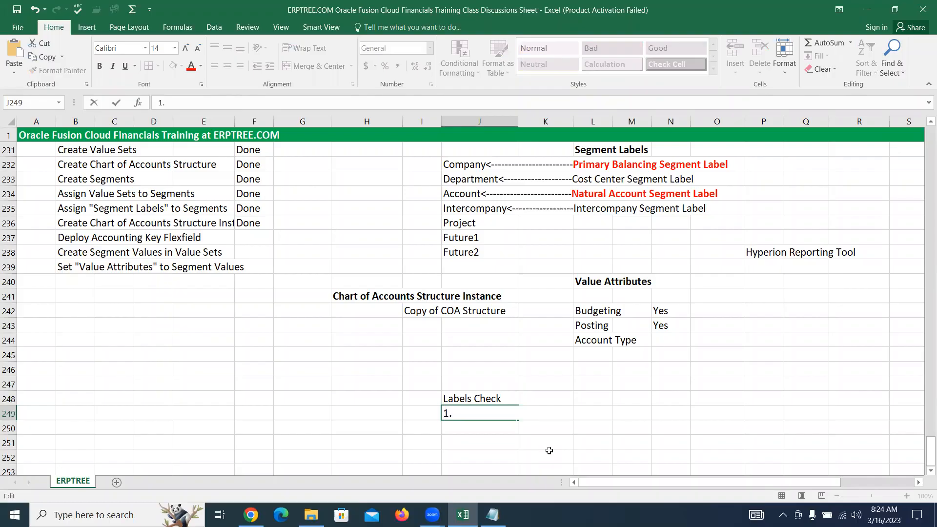
pyautogui.write('2 Lables Assignments')
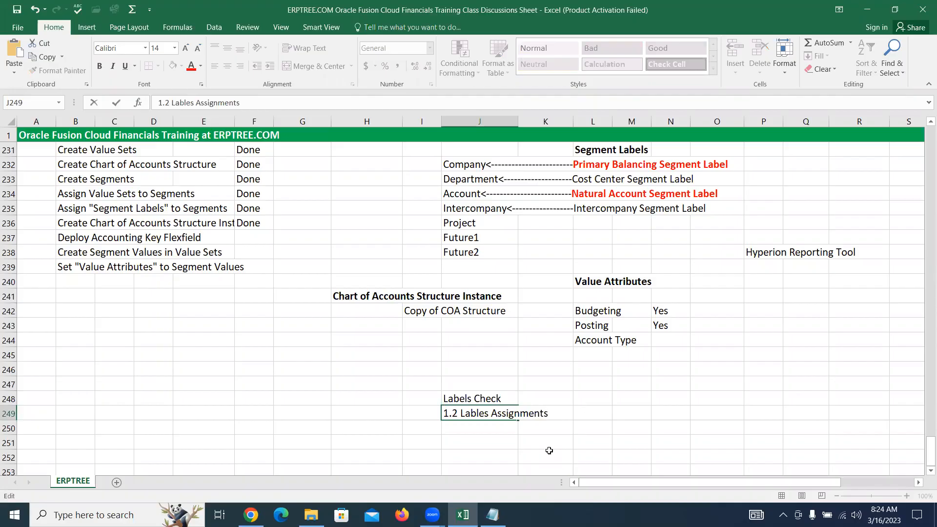
# Enter "2. How many times Labels mapped" in cell J250 and make the Labels Check heading in J248 bold
pyautogui.click(484, 429)
pyautogui.write('2.')
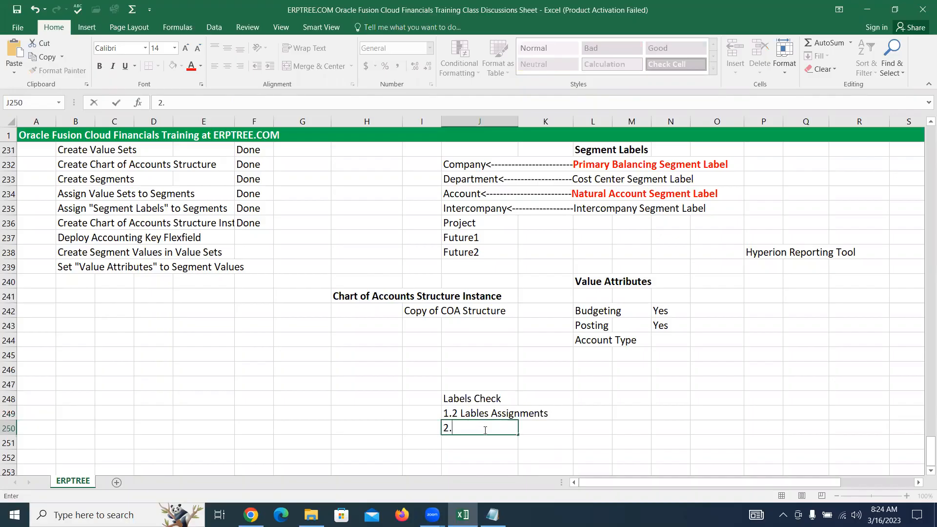
pyautogui.write(' How many times Labels')
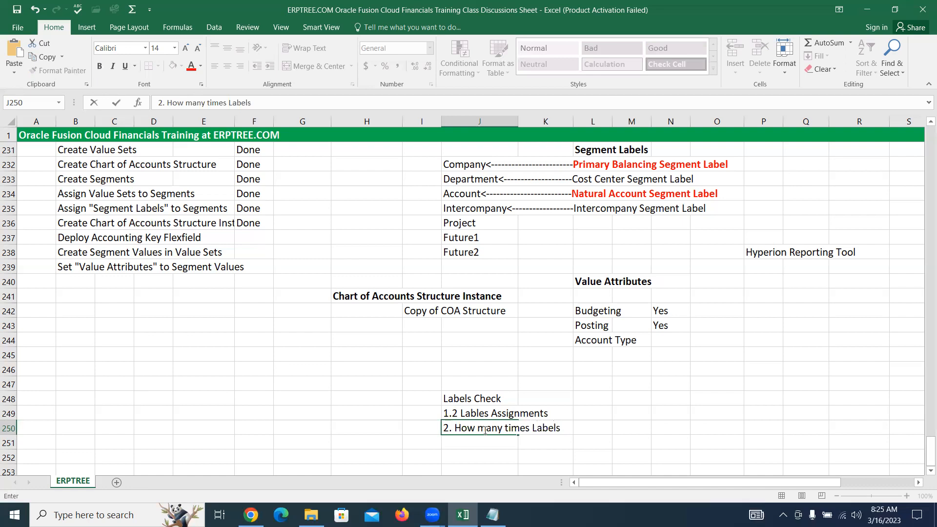
pyautogui.write('mapped')
pyautogui.click(481, 397)
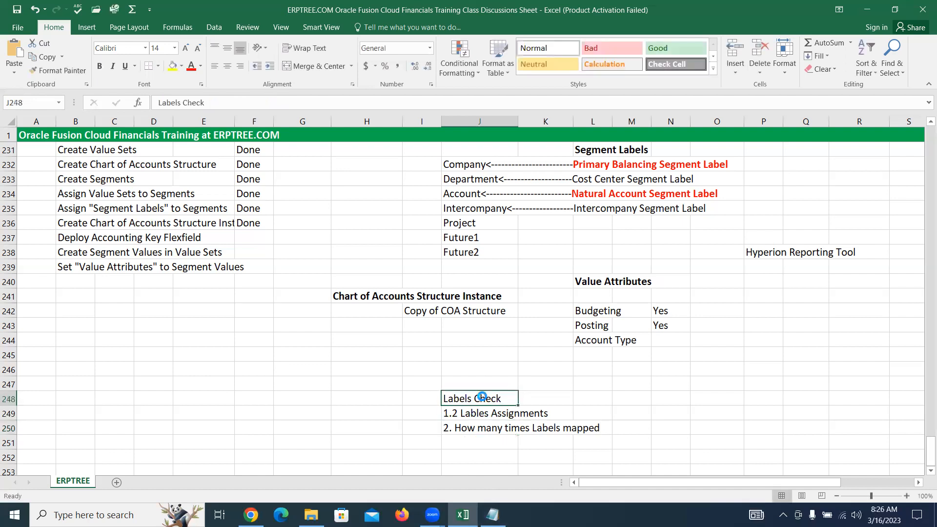
pyautogui.hotkey('ctrl', 'b')
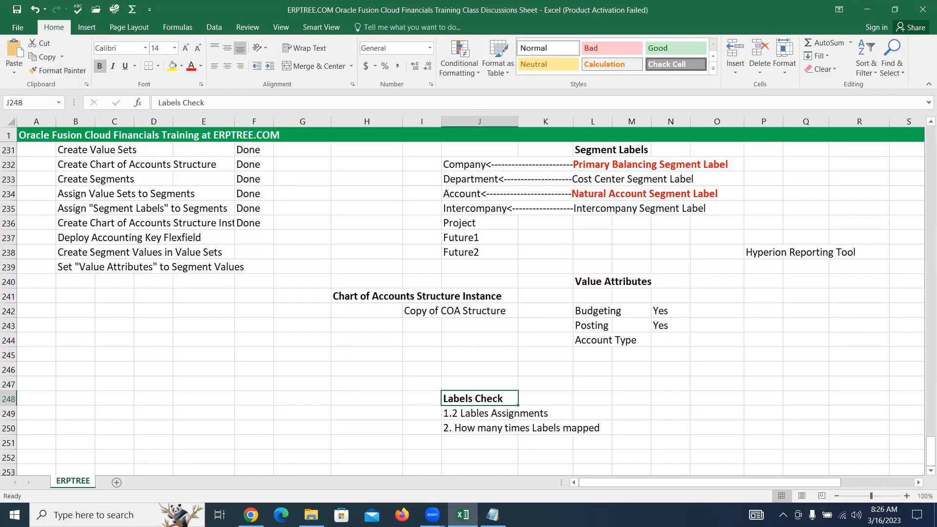
# Switch to Oracle Fusion, search the Accounting Flexfield structures for code ABCINC, and open the ABCINC Accounting Flexfield structure for editing
pyautogui.click(251, 515)
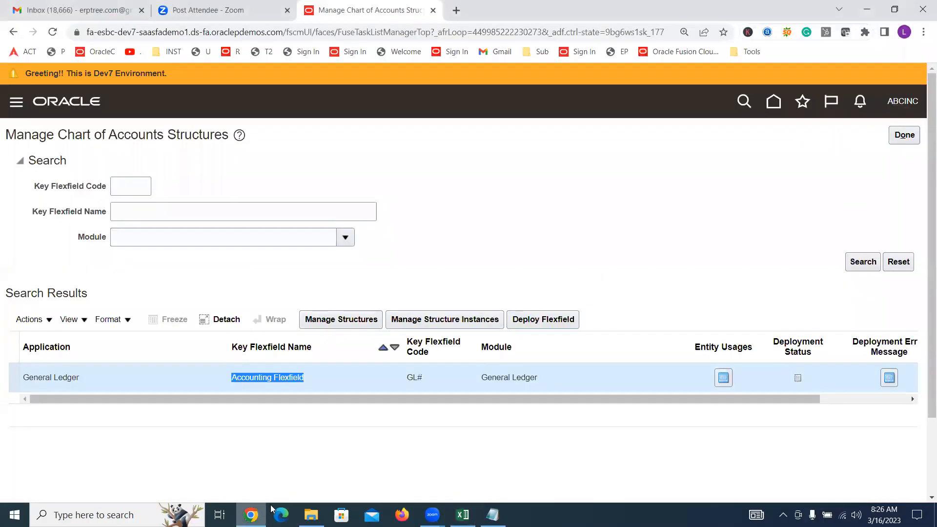
pyautogui.click(344, 321)
pyautogui.click(205, 192)
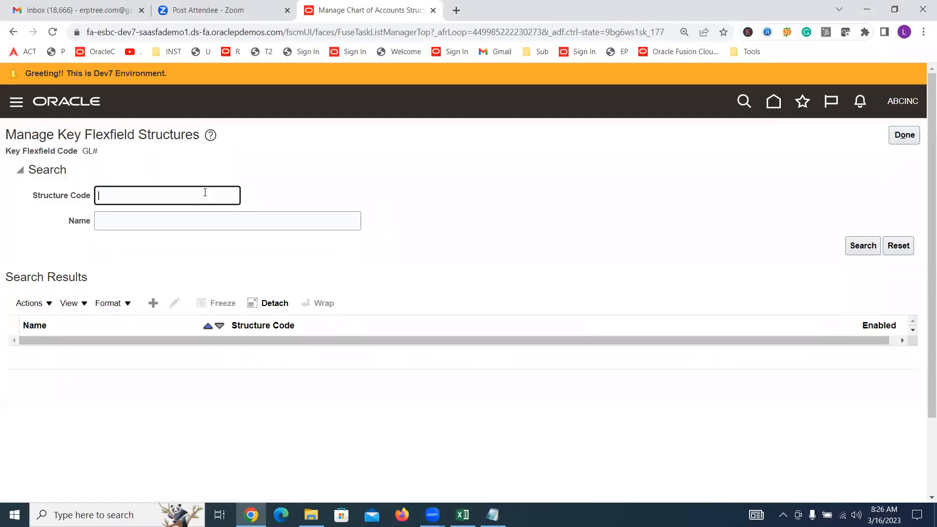
pyautogui.write('ABCINC')
pyautogui.press('Return')
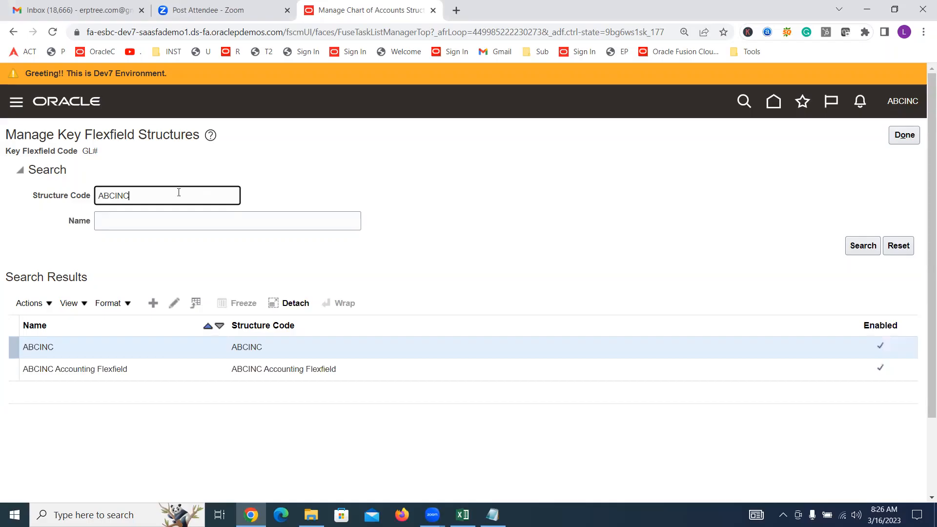
pyautogui.click(138, 367)
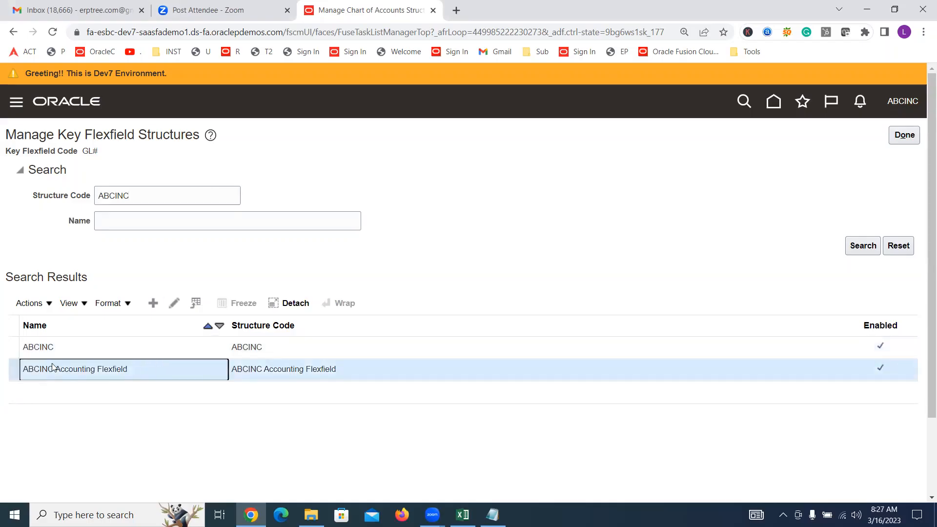
pyautogui.click(174, 303)
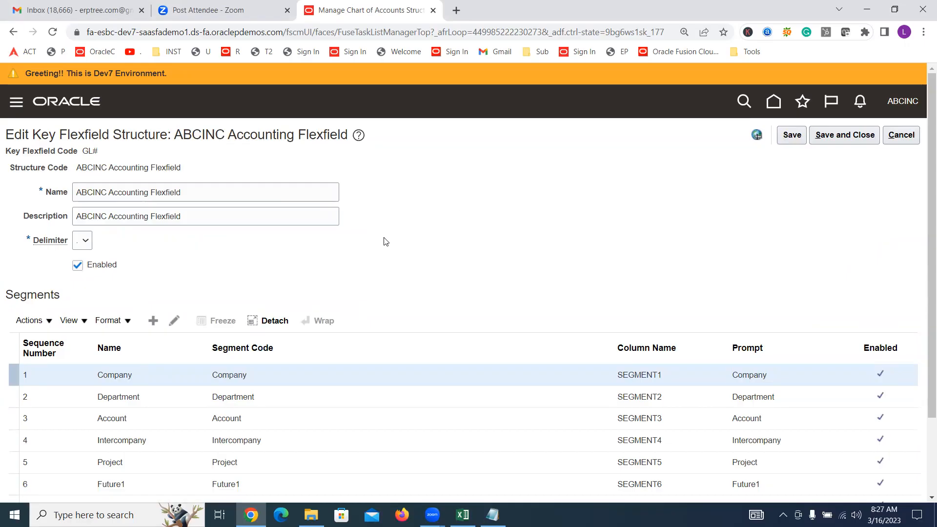
# Remove the Primary Balancing Segment label from the Company segment, save, and return to Manage Chart of Accounts Structures
pyautogui.scroll(-2, 386, 241)
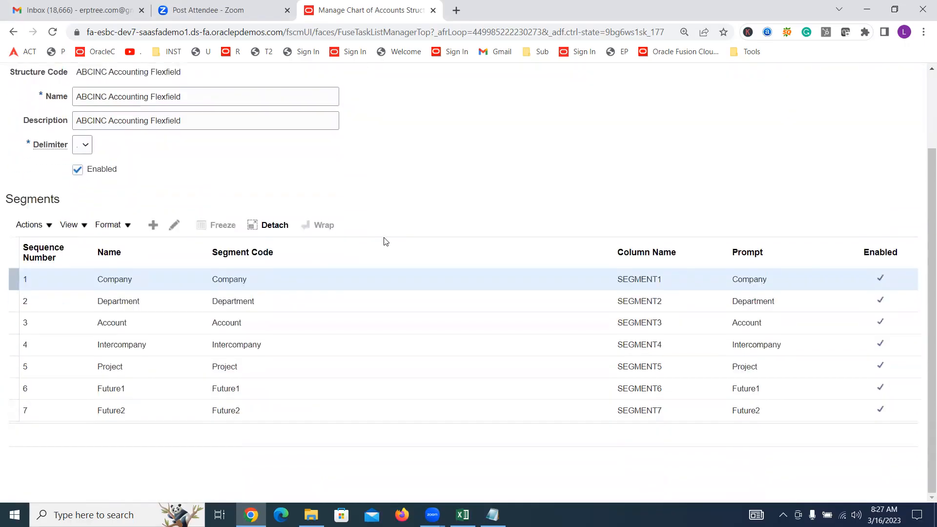
pyautogui.click(149, 282)
pyautogui.click(173, 225)
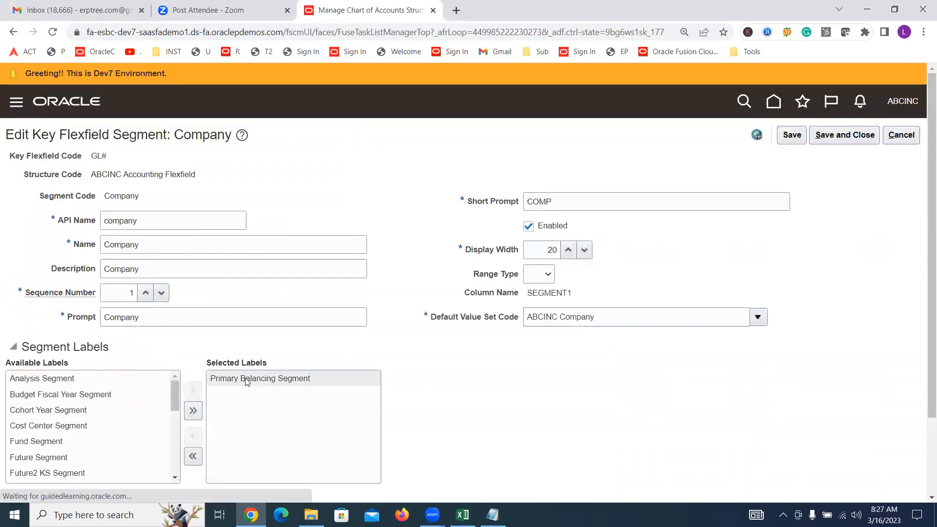
pyautogui.doubleClick(245, 382)
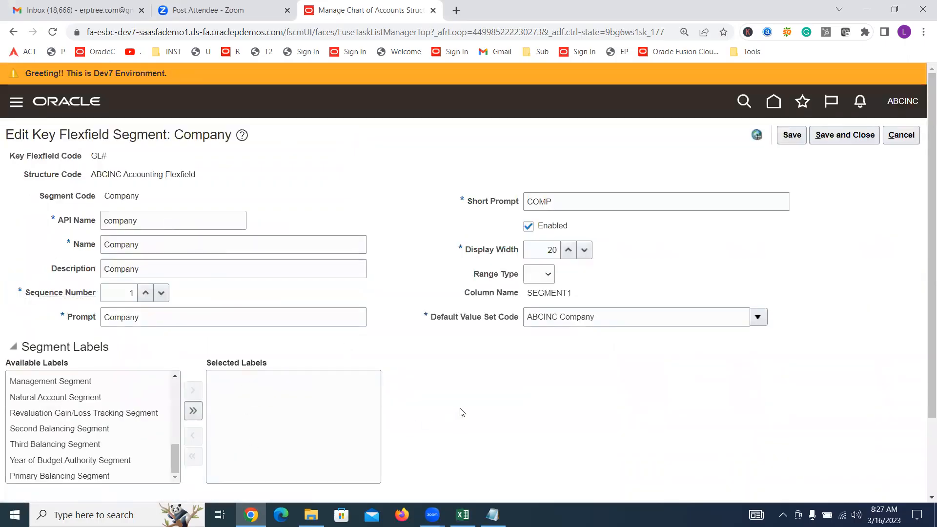
pyautogui.click(842, 139)
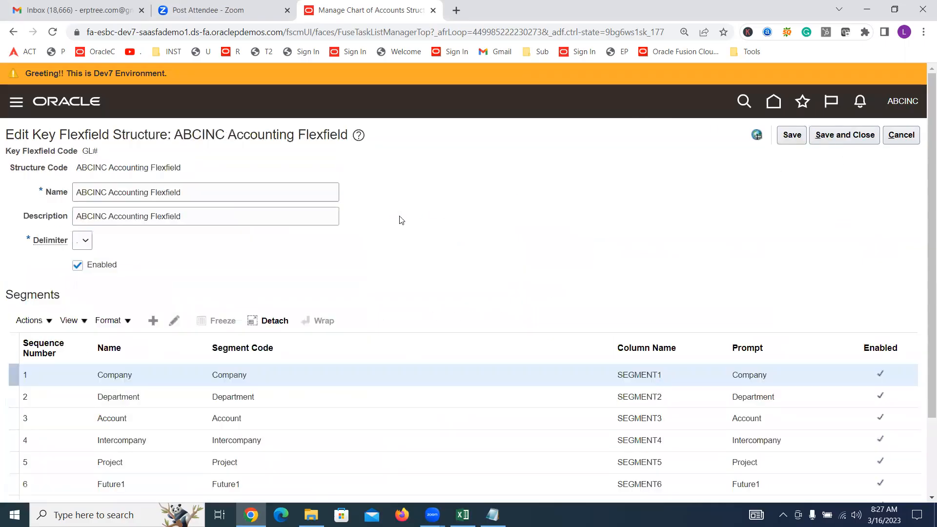
pyautogui.click(859, 142)
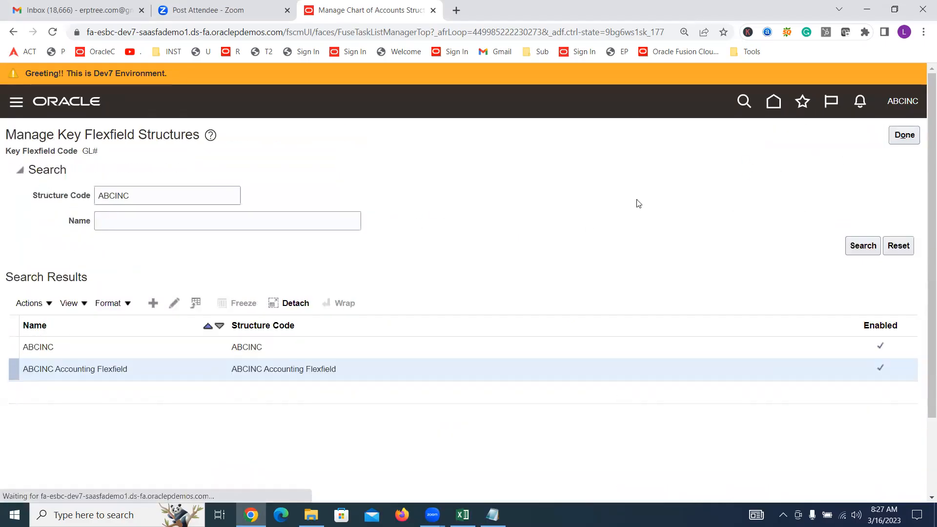
pyautogui.click(892, 140)
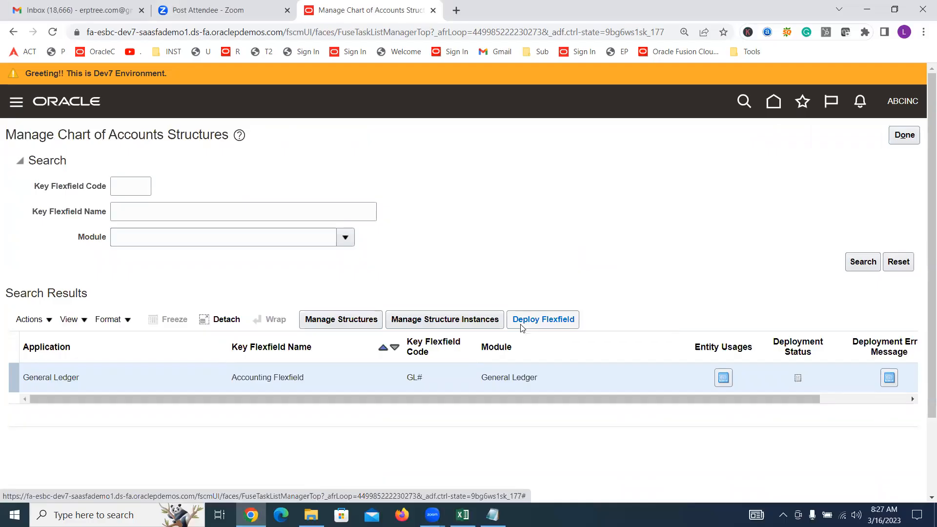
# Check the chart of accounts task list in the Excel training sheet, return to Oracle Fusion, and try to deploy the Accounting Flexfield
pyautogui.hotkey('alt', 'Tab')
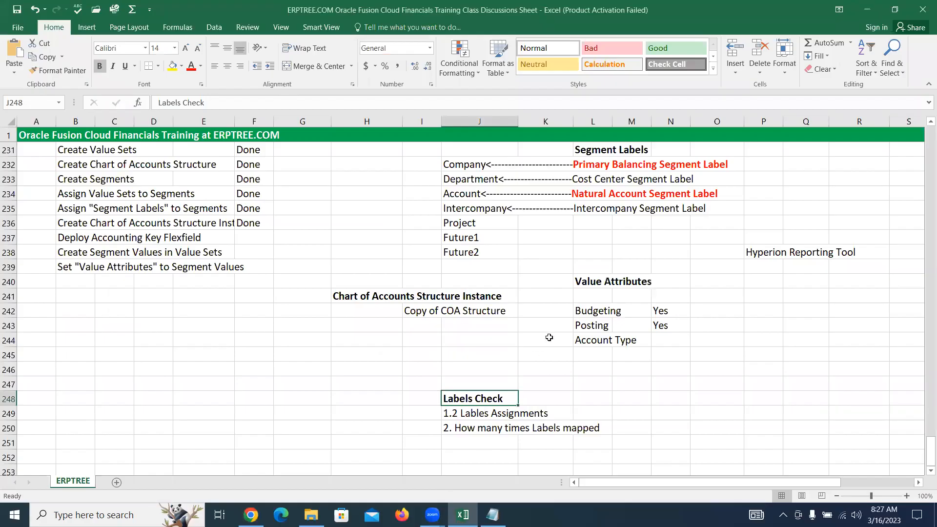
pyautogui.scroll(1, 555, 328)
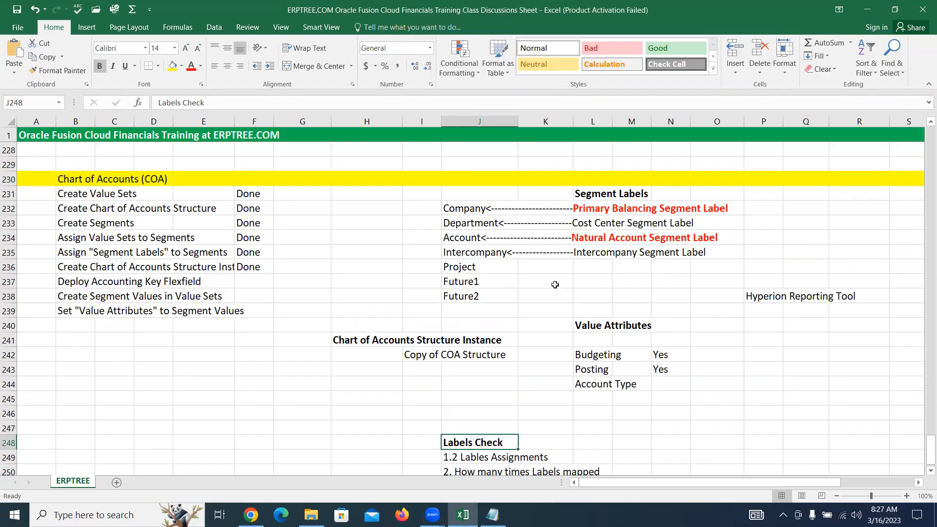
pyautogui.scroll(-2, 554, 284)
pyautogui.hotkey('alt', 'Tab')
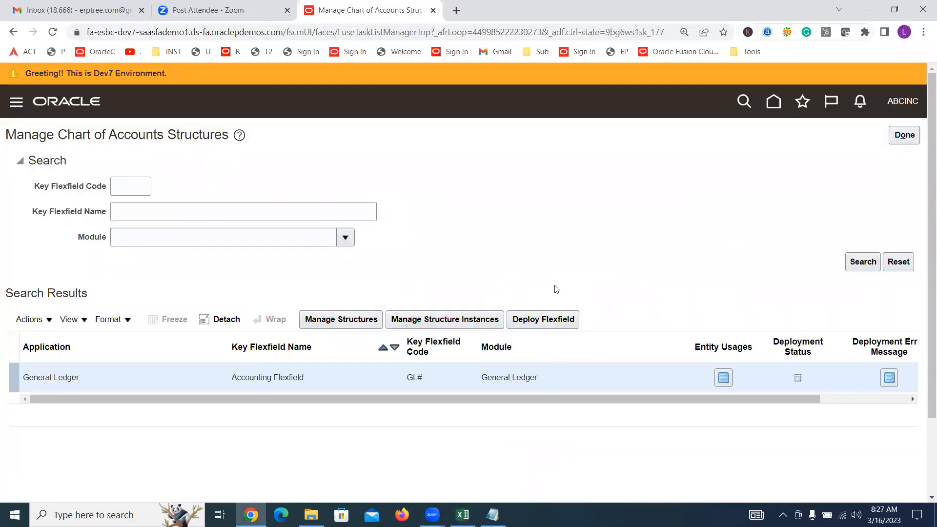
pyautogui.click(543, 320)
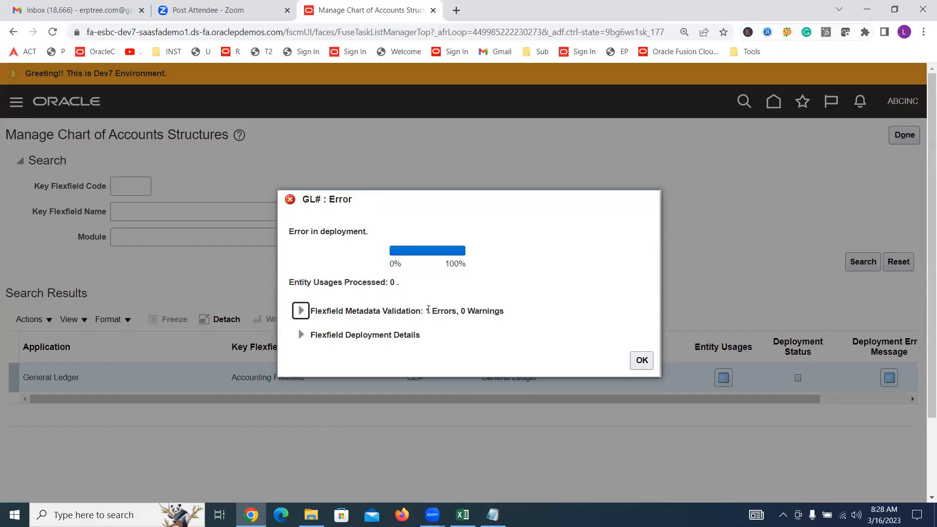
# Expand the Flexfield Metadata Validation details of the deployment and examine which segment label they refer to
pyautogui.click(301, 313)
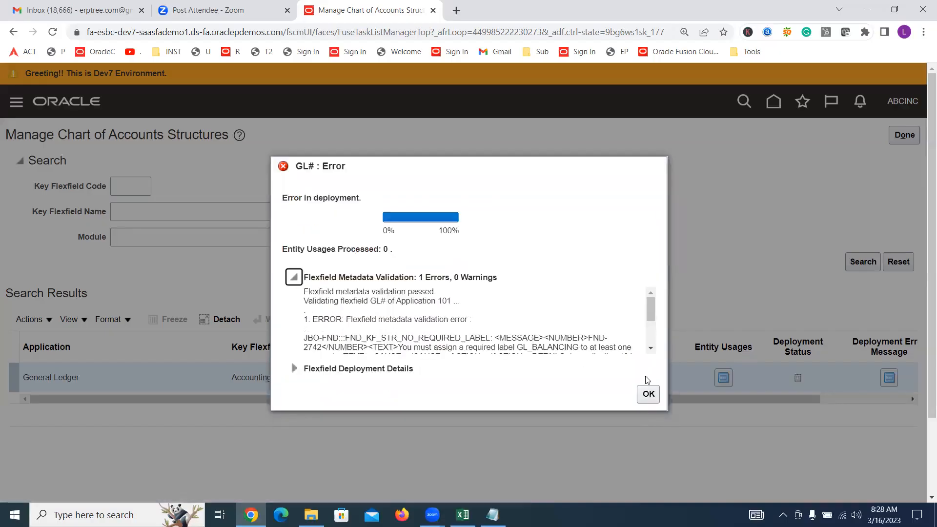
pyautogui.click(651, 348)
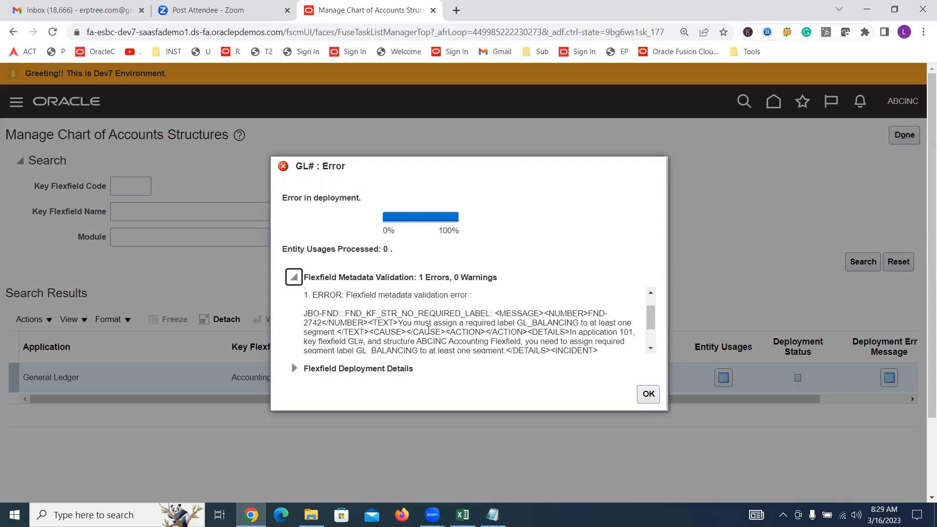
pyautogui.moveTo(399, 323); pyautogui.dragTo(513, 323)
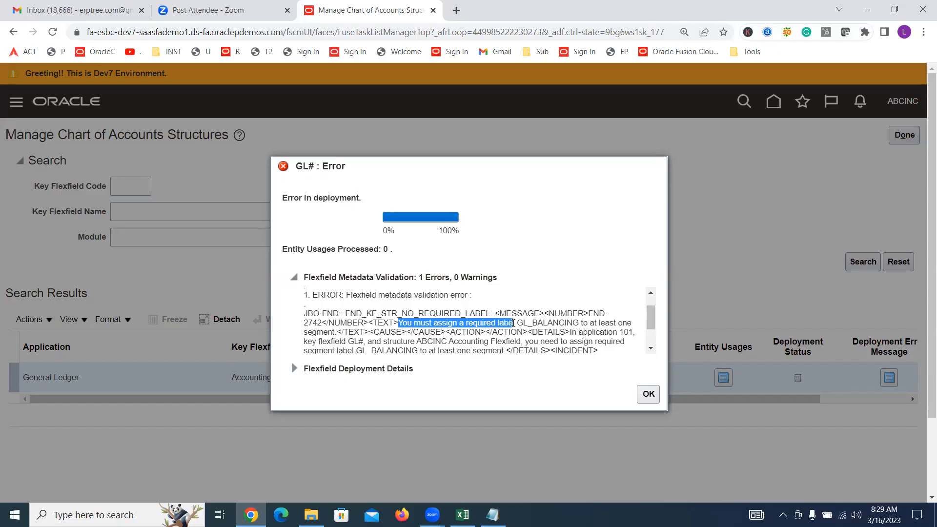
pyautogui.moveTo(513, 323); pyautogui.dragTo(578, 321)
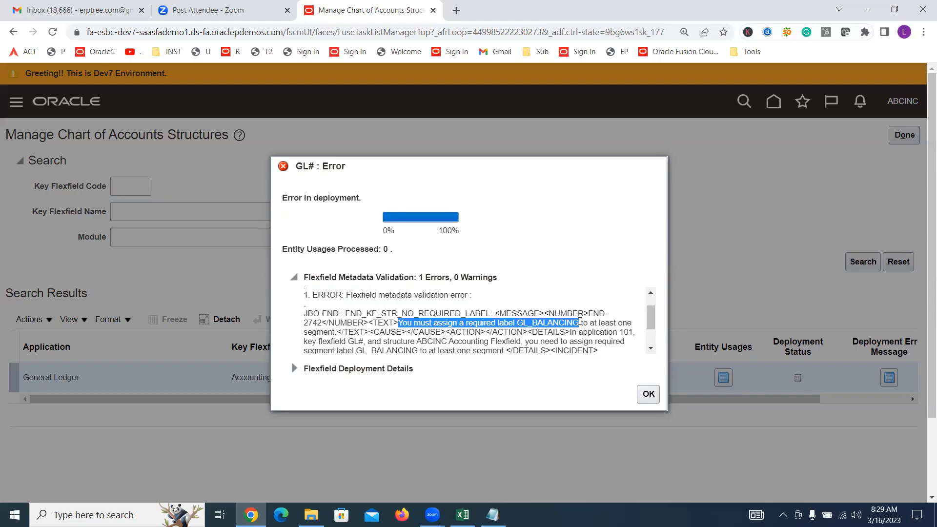
pyautogui.click(577, 323)
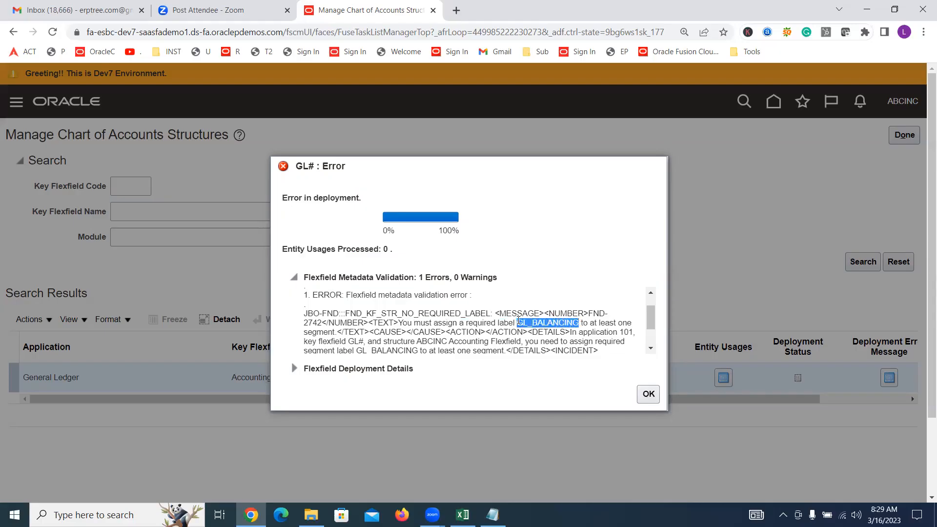
pyautogui.click(555, 319)
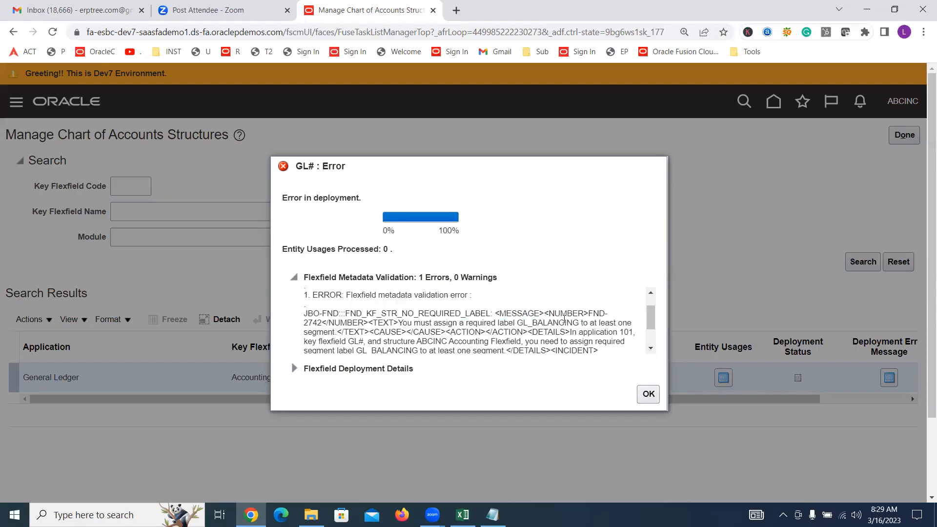
# Compare the label named in the deployment validation details with the Segment Labels list in the Excel training sheet
pyautogui.hotkey('alt', 'Tab')
pyautogui.scroll(2, 603, 246)
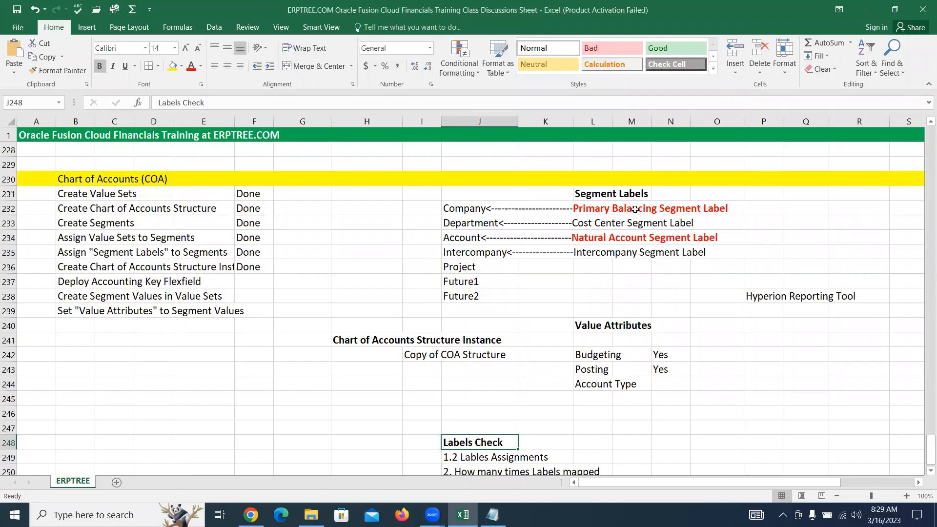
pyautogui.hotkey('alt', 'Tab')
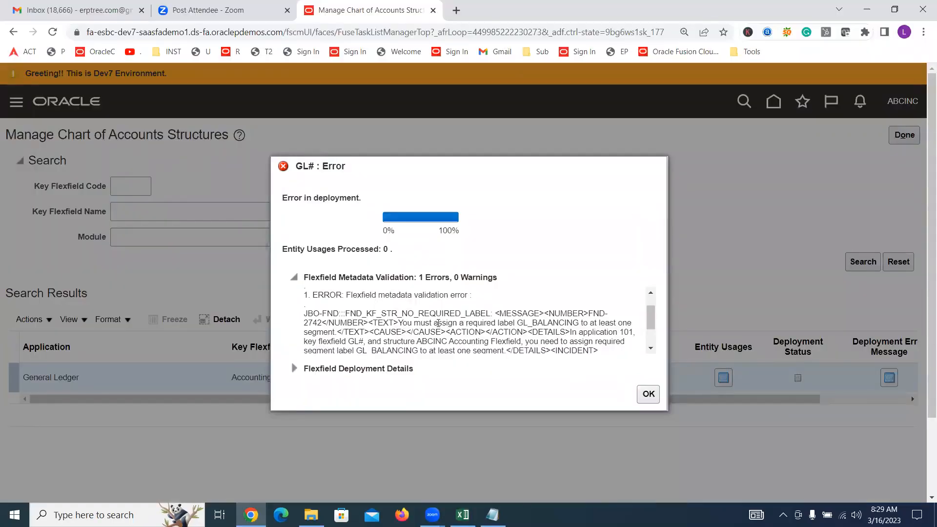
pyautogui.moveTo(516, 322)
pyautogui.mouseDown()
pyautogui.moveTo(581, 322)
pyautogui.moveTo(531, 317)
pyautogui.moveTo(532, 326)
pyautogui.mouseUp()
pyautogui.click(581, 322)
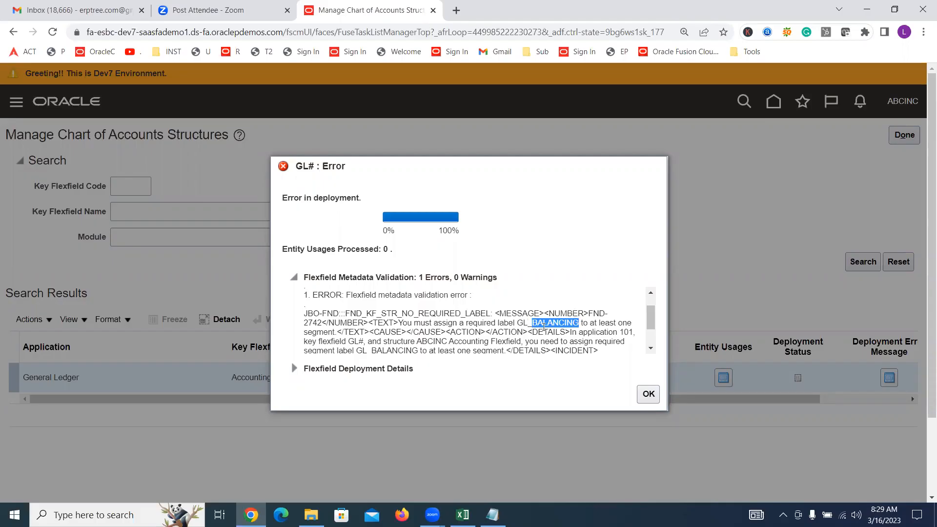
pyautogui.hotkey('alt', 'Tab')
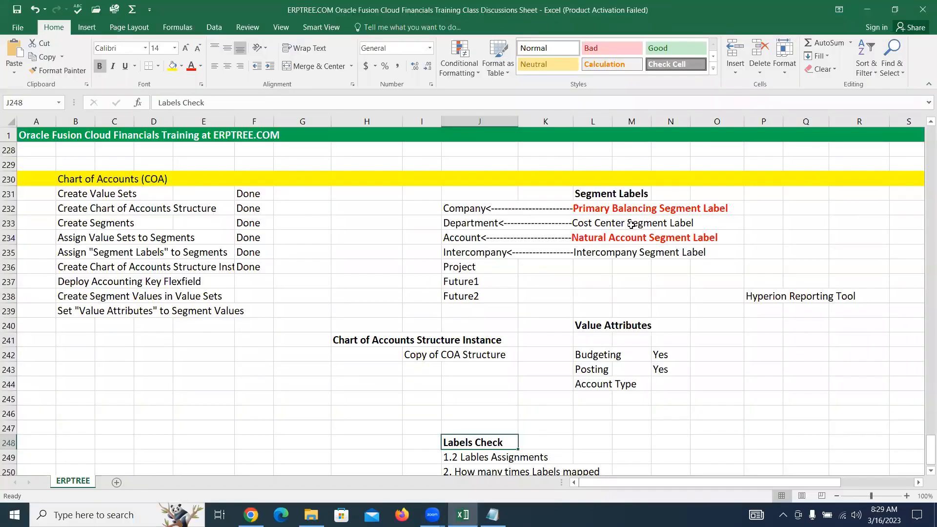
pyautogui.hotkey('alt', 'Tab')
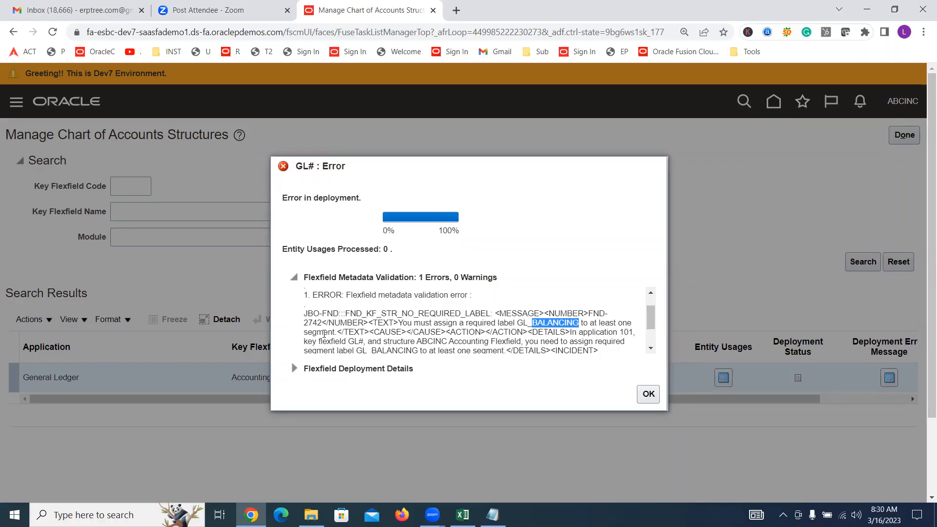
# Read further in the Flexfield Metadata Validation details to identify the affected structure and its required segment label
pyautogui.scroll(-1, 659, 362)
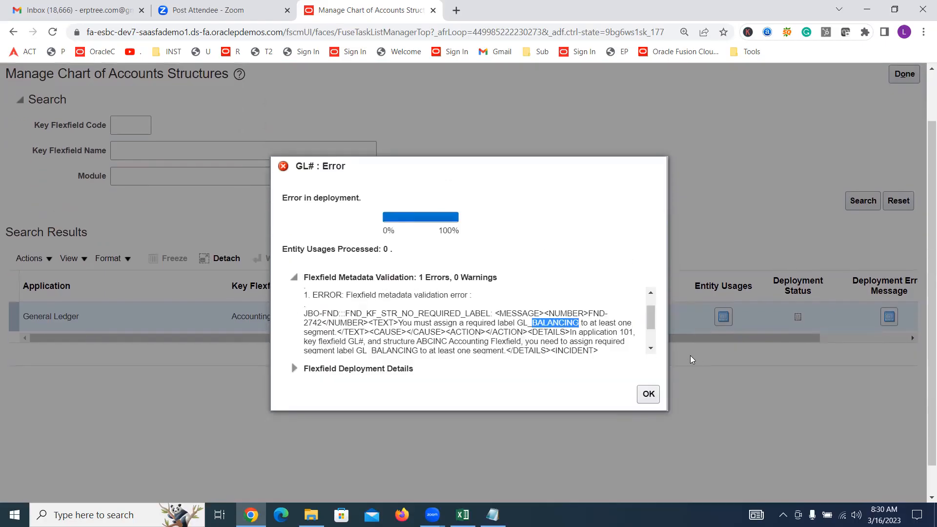
pyautogui.click(652, 348)
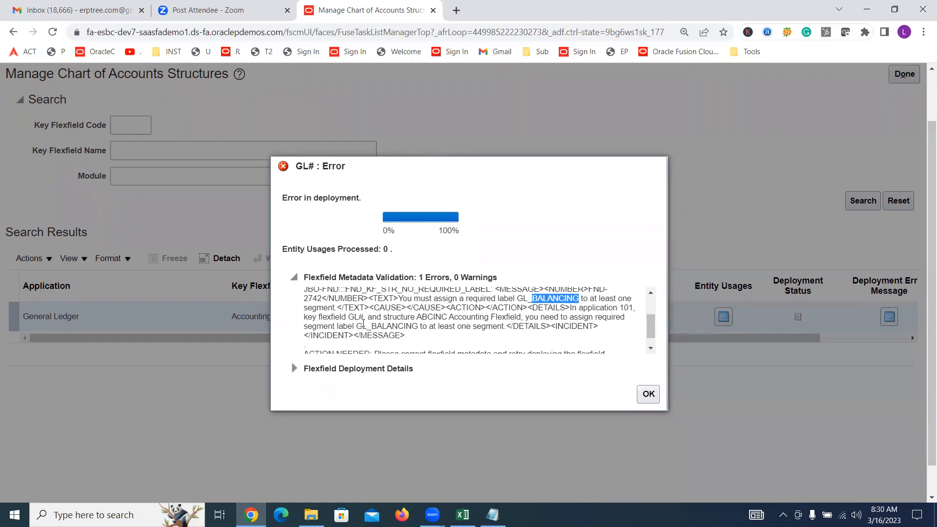
pyautogui.moveTo(417, 317); pyautogui.dragTo(435, 318)
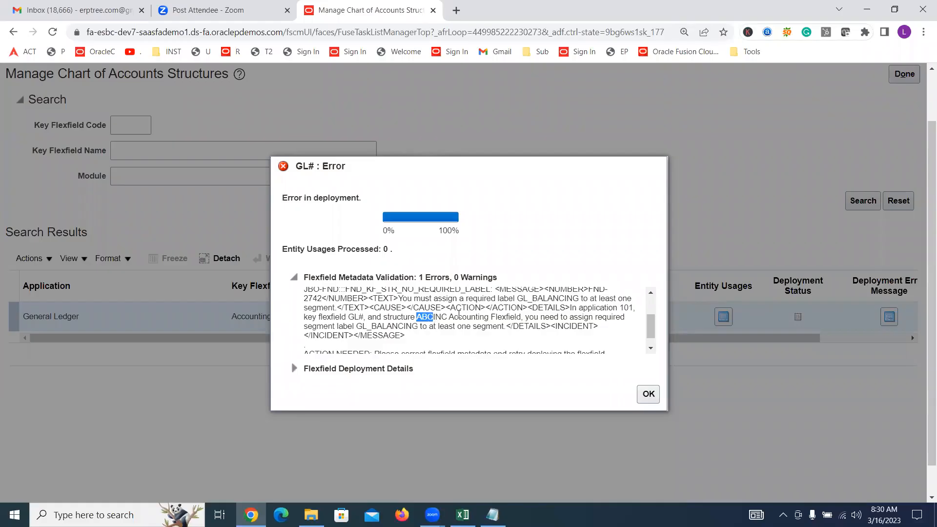
pyautogui.moveTo(517, 309); pyautogui.dragTo(521, 316)
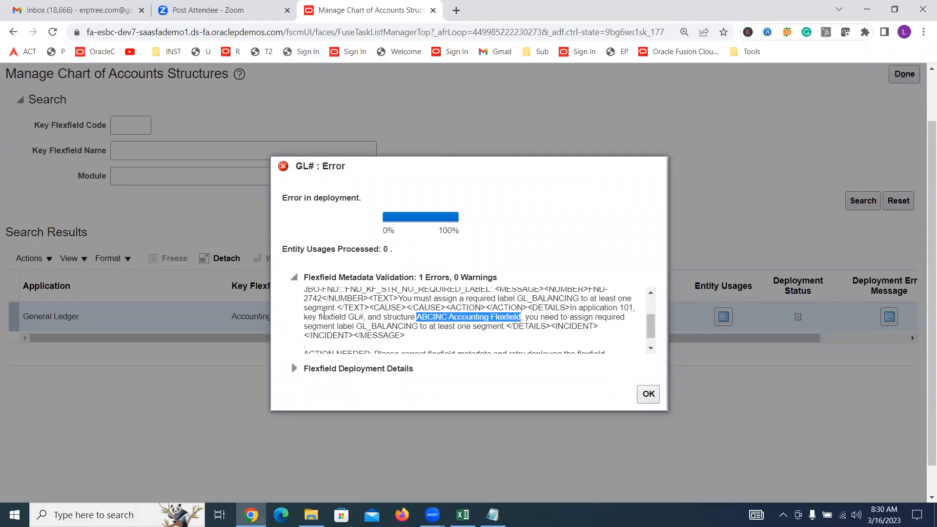
pyautogui.moveTo(356, 326); pyautogui.dragTo(421, 326)
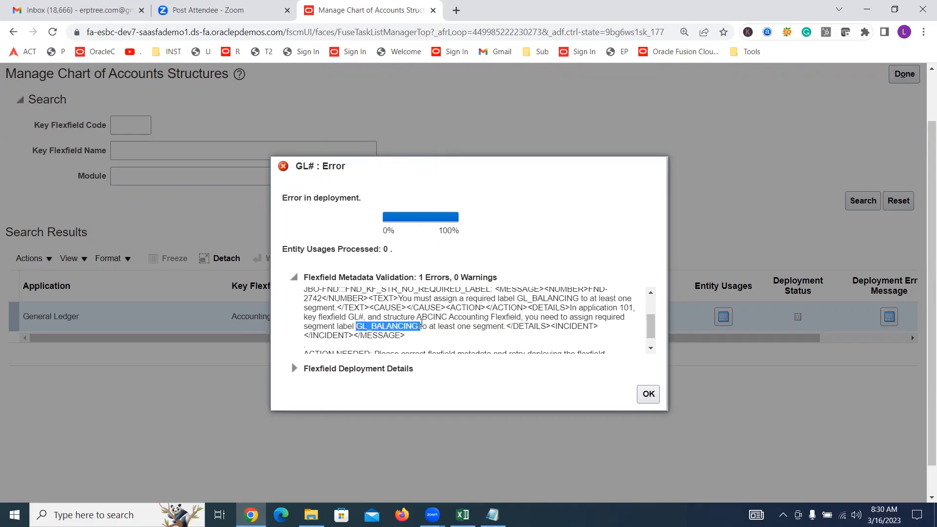
# Read the rest of the Flexfield Metadata Validation details for the affected structure and required action, and dismiss the deployment result
pyautogui.moveTo(420, 324); pyautogui.dragTo(418, 324)
pyautogui.moveTo(501, 327); pyautogui.dragTo(379, 316)
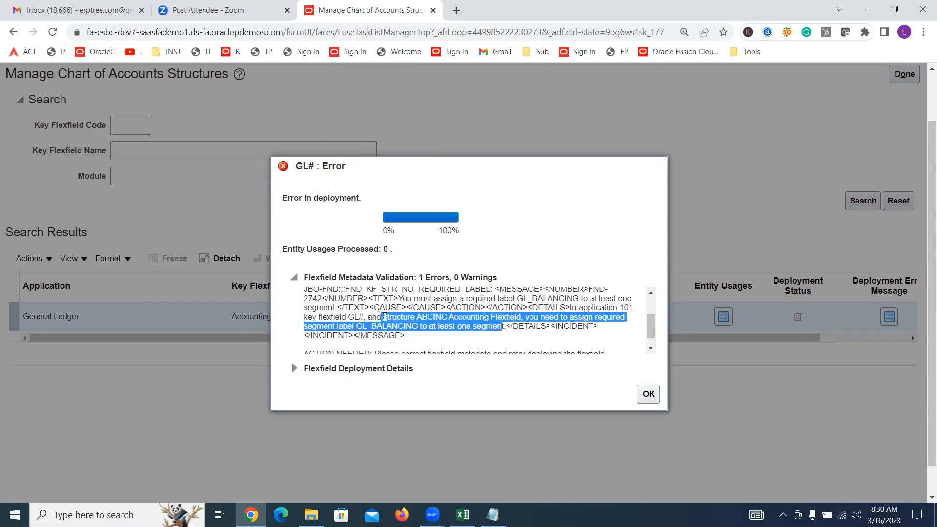
pyautogui.click(387, 317)
pyautogui.rightClick(387, 317)
pyautogui.click(412, 308)
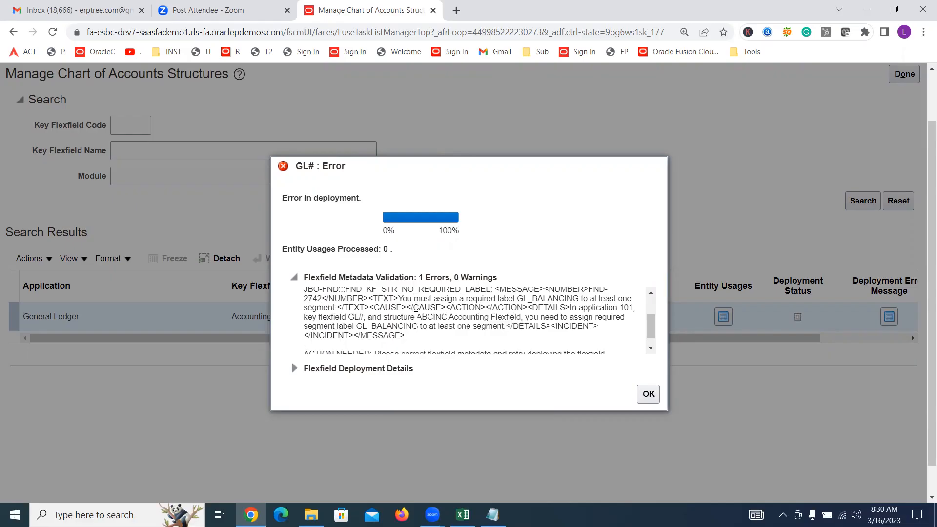
pyautogui.moveTo(417, 316); pyautogui.dragTo(504, 328)
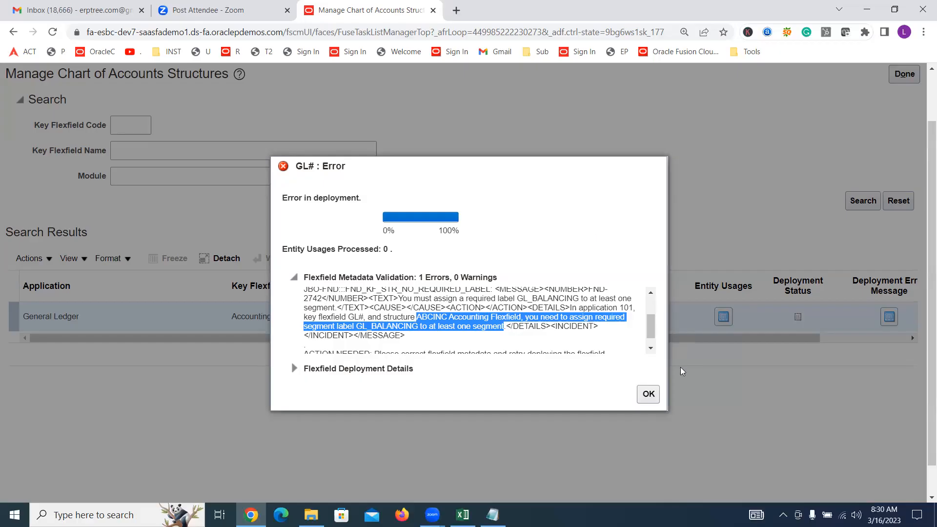
pyautogui.click(651, 348)
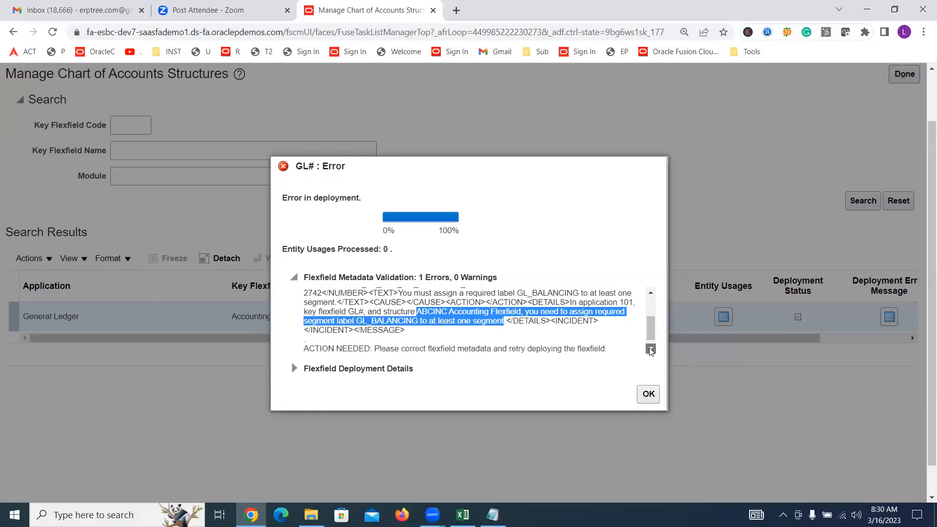
pyautogui.click(647, 394)
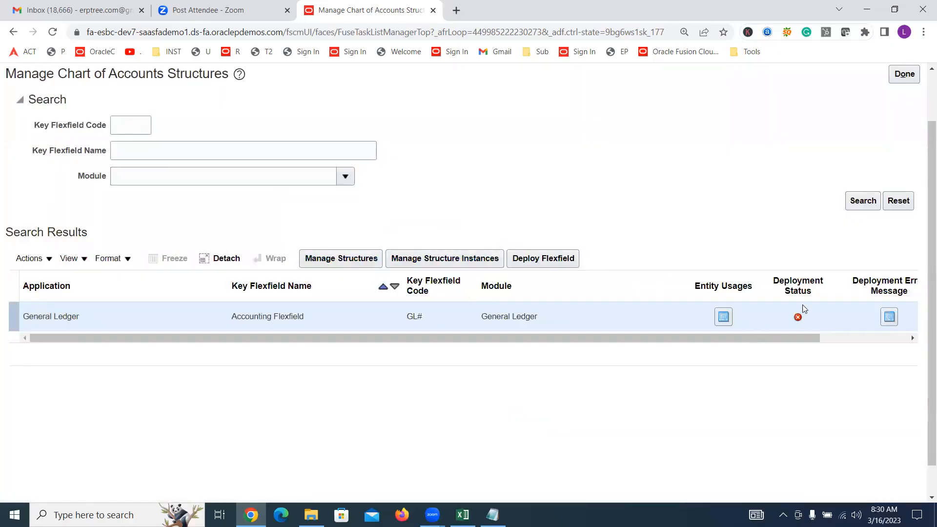
# Review the Accounting Flexfield's deployment error message from the search results and close it
pyautogui.moveTo(798, 320)
pyautogui.moveTo(747, 337); pyautogui.dragTo(827, 337)
pyautogui.click(799, 316)
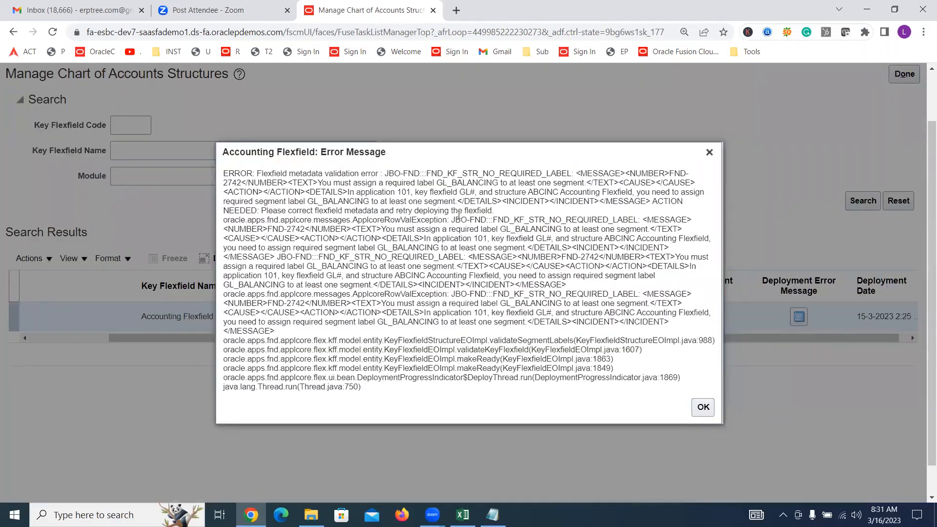
pyautogui.moveTo(224, 173); pyautogui.dragTo(648, 336)
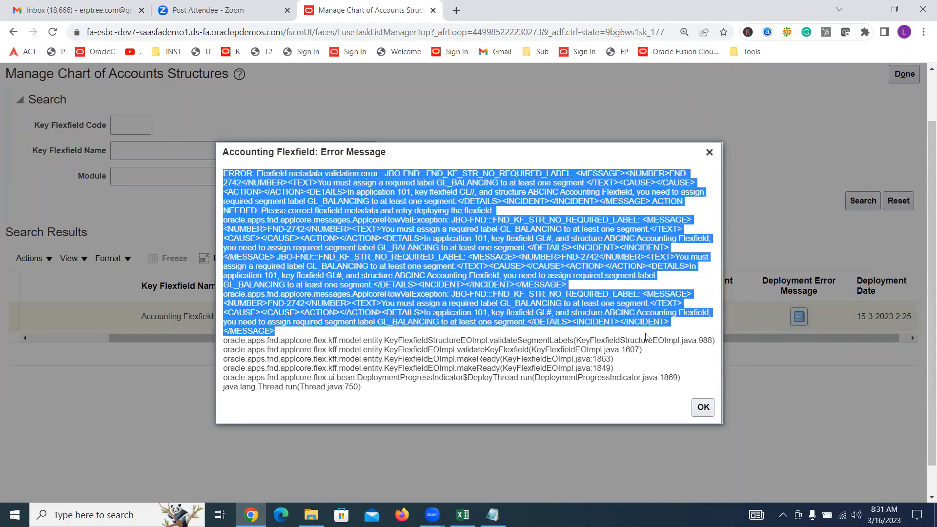
pyautogui.click(702, 407)
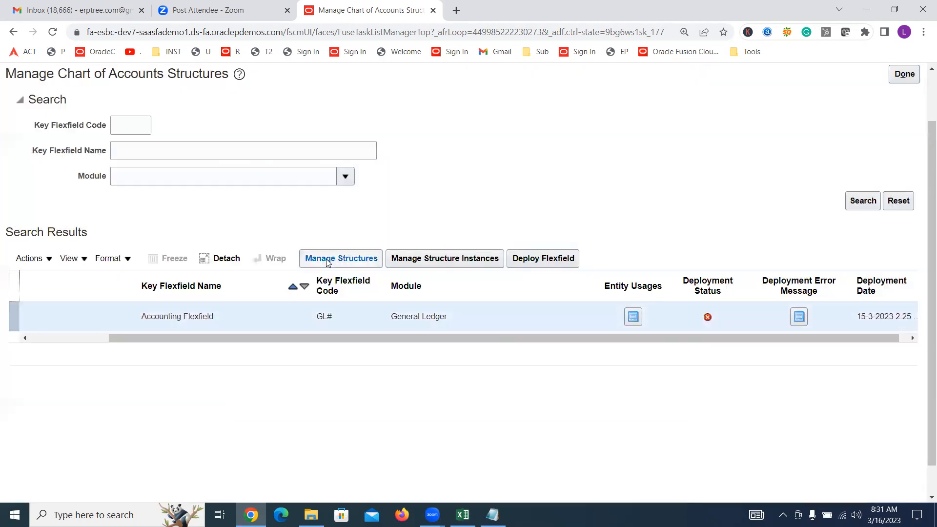
# Find the key flexfield structure by structure code ABCINC ACC and open its Company segment for editing
pyautogui.click(325, 260)
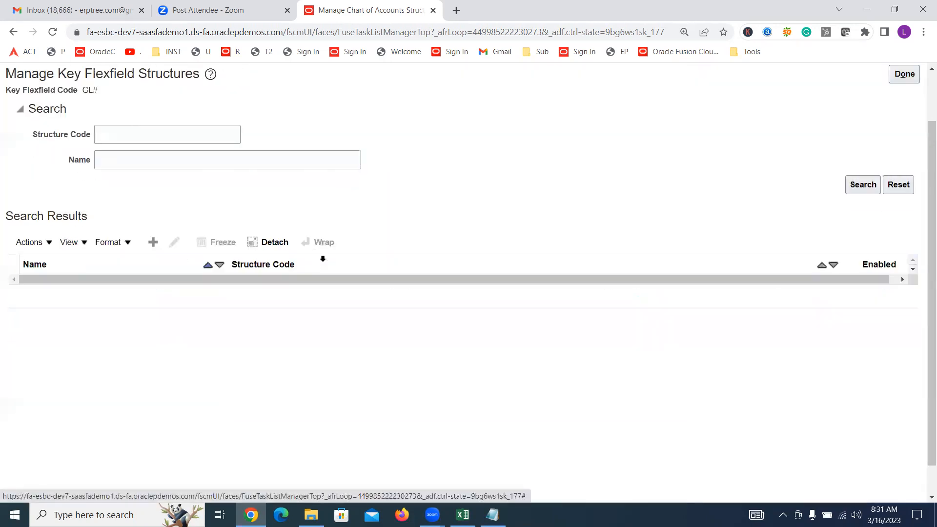
pyautogui.click(146, 127)
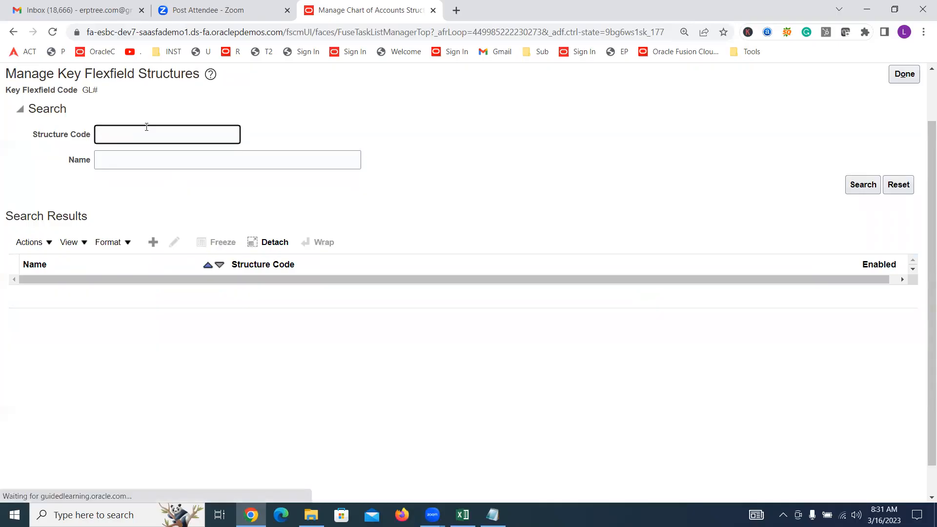
pyautogui.write('ABC')
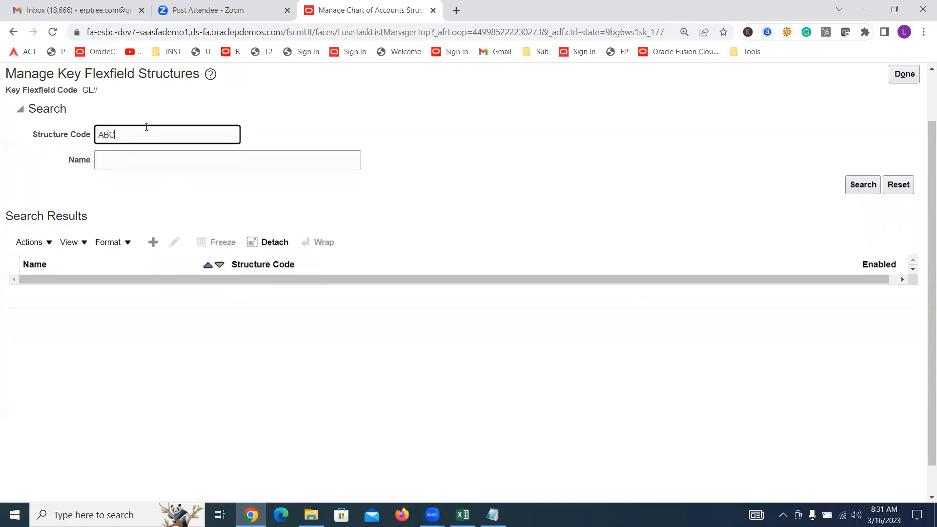
pyautogui.write('INC ACC')
pyautogui.click(860, 184)
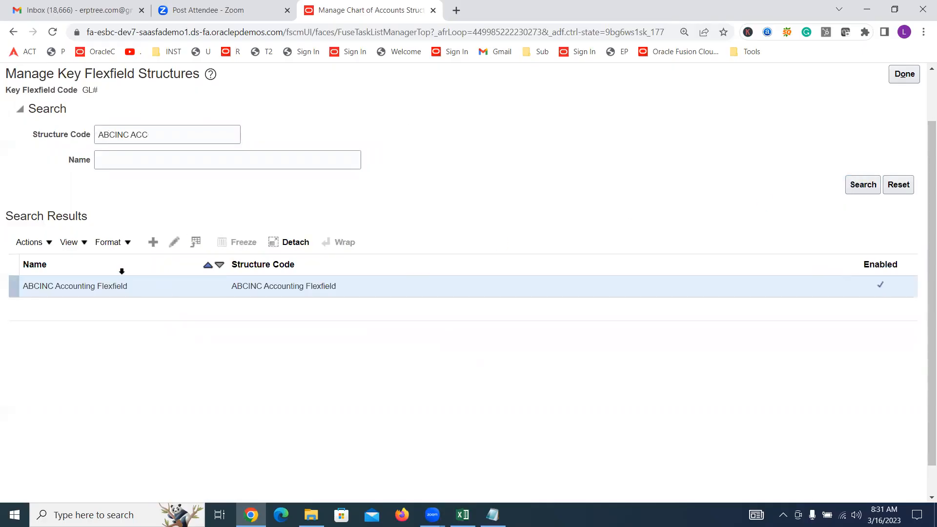
pyautogui.click(174, 242)
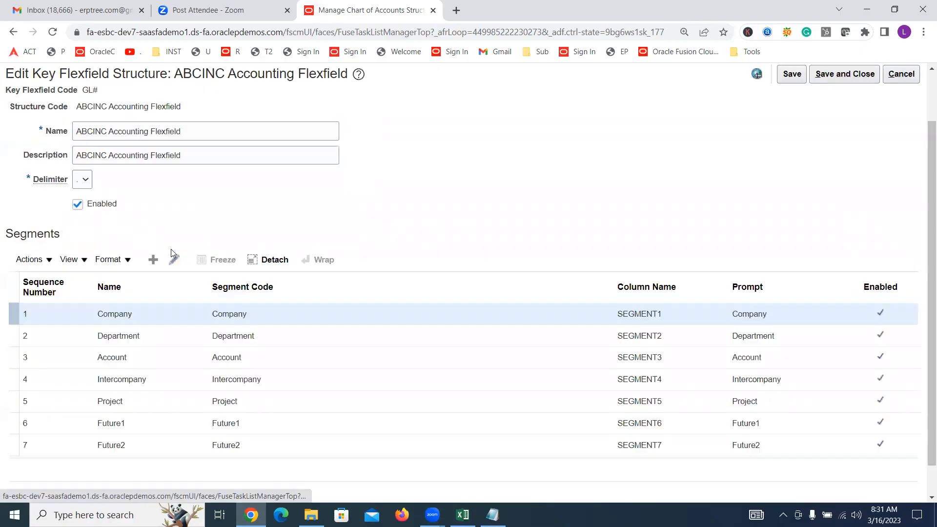
pyautogui.click(147, 314)
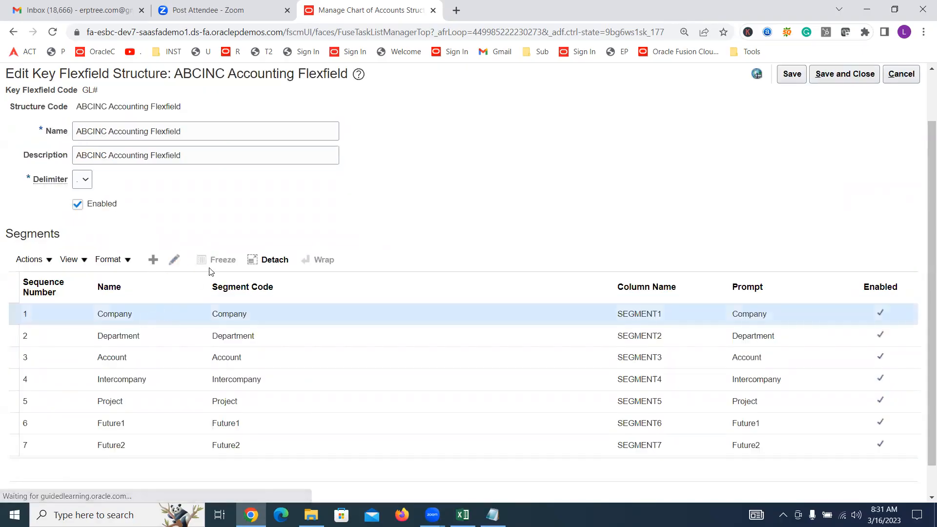
pyautogui.click(176, 259)
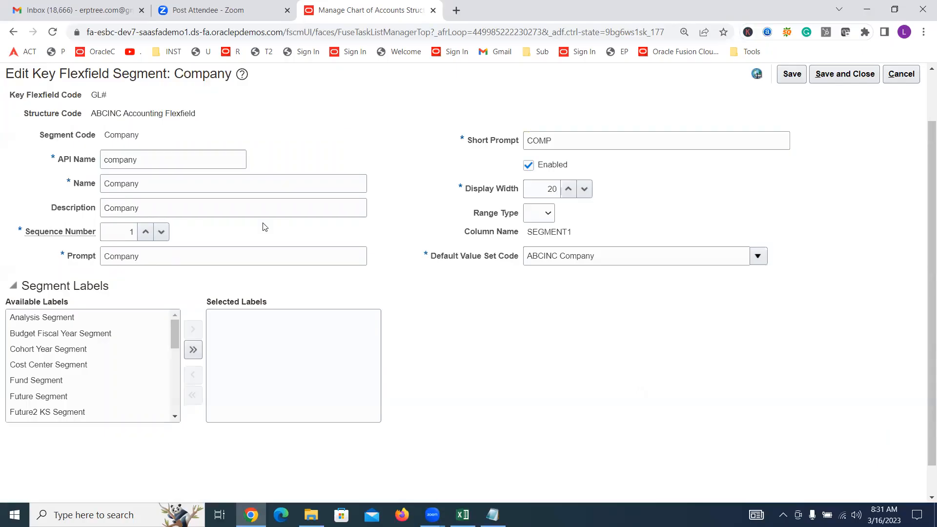
# Switch to a new Notepad note, write "Please disconnect and connect again" in enlarged text, and return to the Company segment page
pyautogui.click(413, 40)
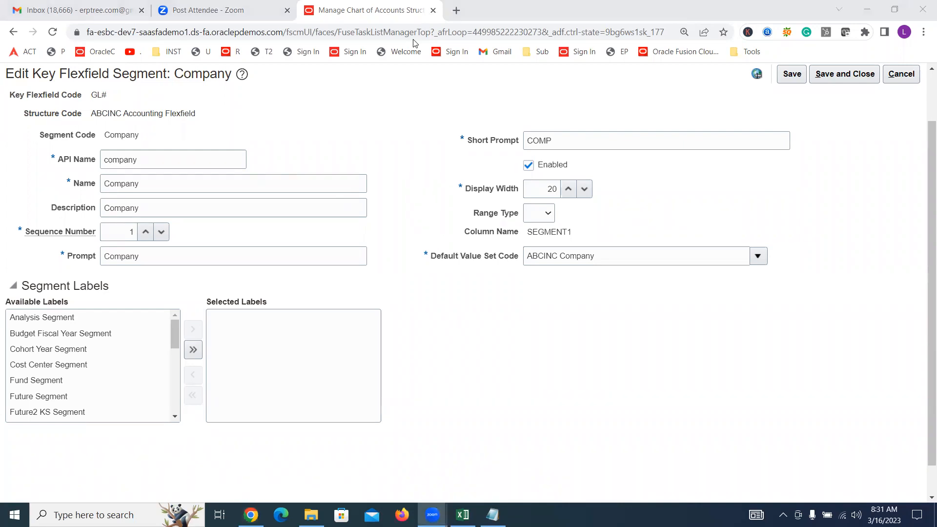
pyautogui.click(129, 512)
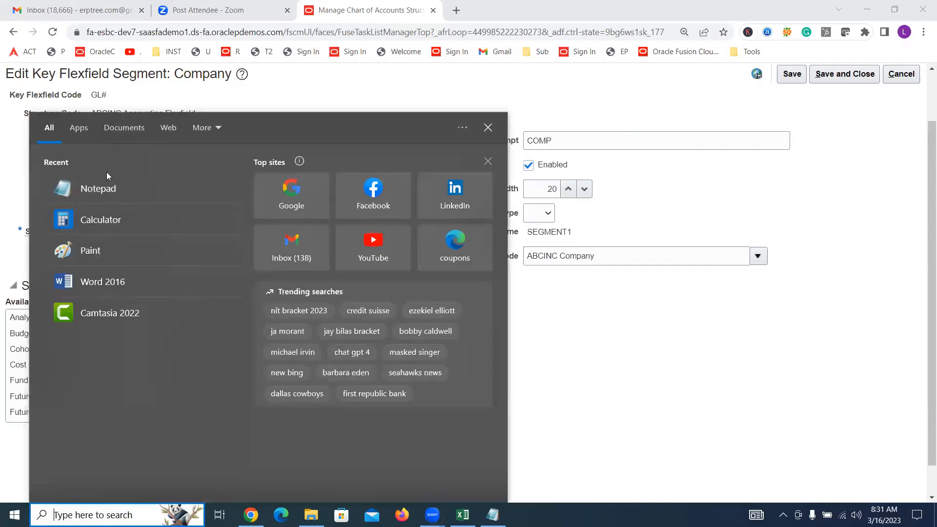
pyautogui.click(111, 185)
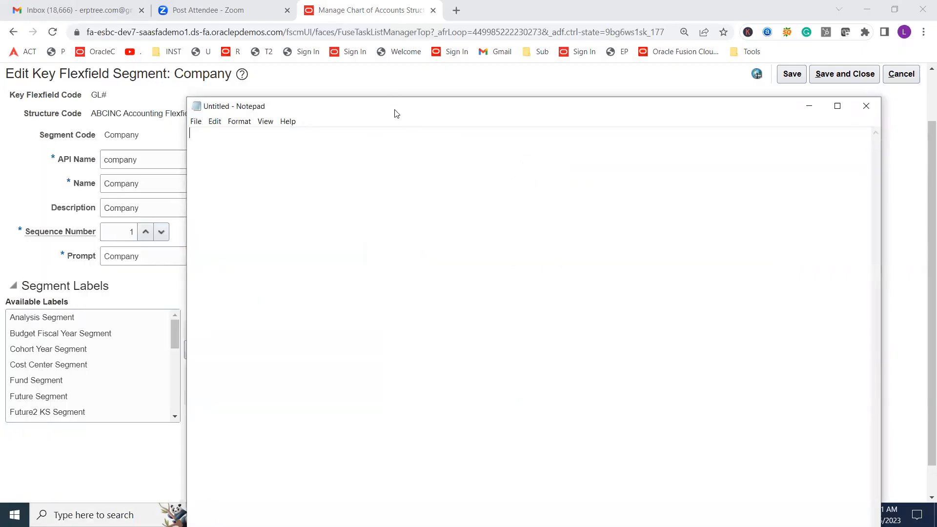
pyautogui.moveTo(392, 106); pyautogui.dragTo(408, 202)
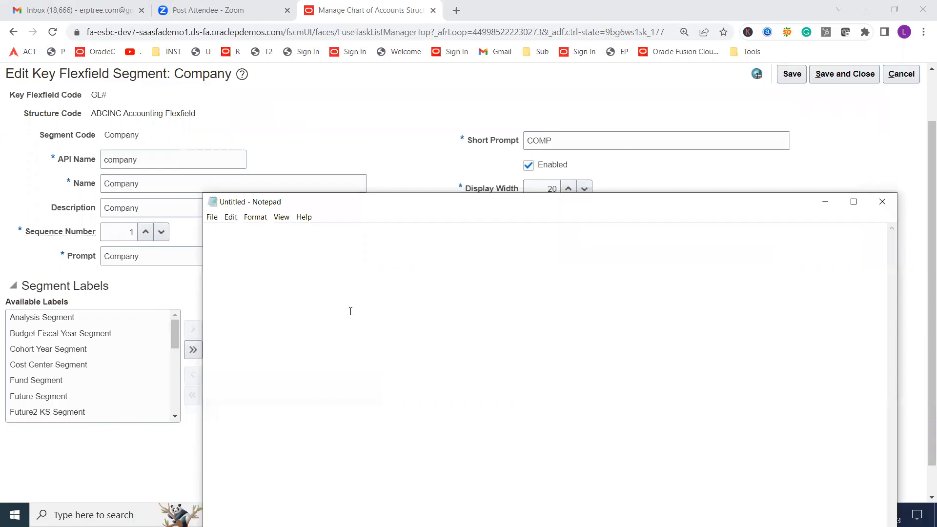
pyautogui.write('Please disco')
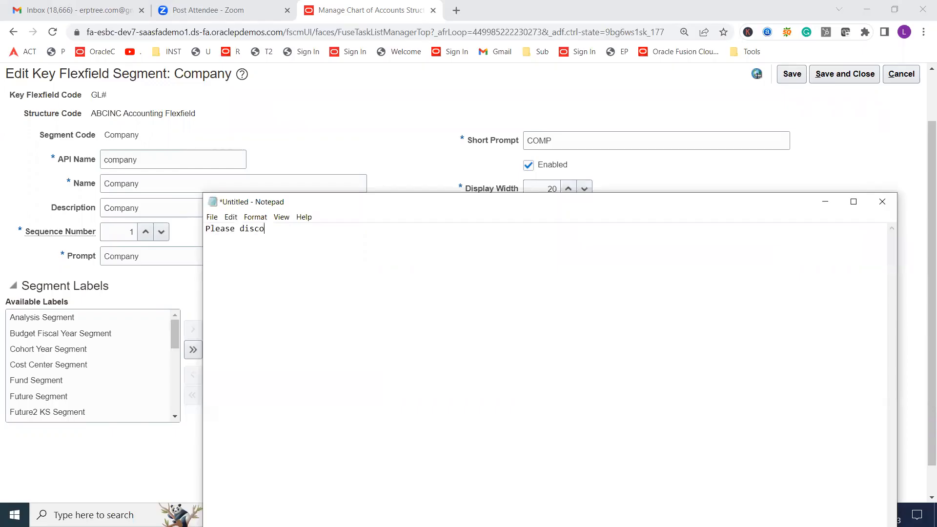
pyautogui.write('nnect and connect again')
pyautogui.hotkey('ctrl', '+')
pyautogui.hotkey('ctrl', '+')
pyautogui.hotkey('ctrl', '+')
pyautogui.hotkey('ctrl', '+')
pyautogui.hotkey('ctrl', '+')
pyautogui.hotkey('ctrl', '+')
pyautogui.hotkey('ctrl', '+')
pyautogui.hotkey('ctrl', '+')
pyautogui.hotkey('ctrl', '+')
pyautogui.hotkey('ctrl', '+')
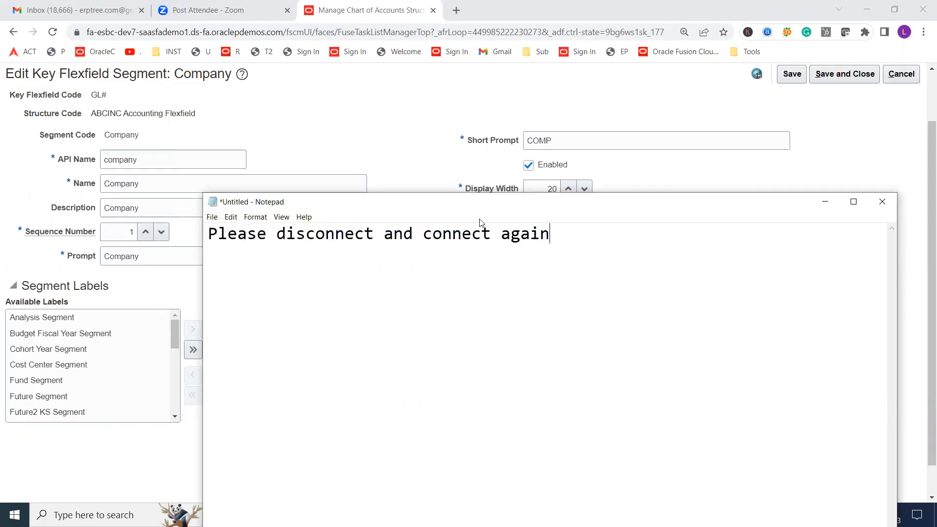
pyautogui.click(583, 131)
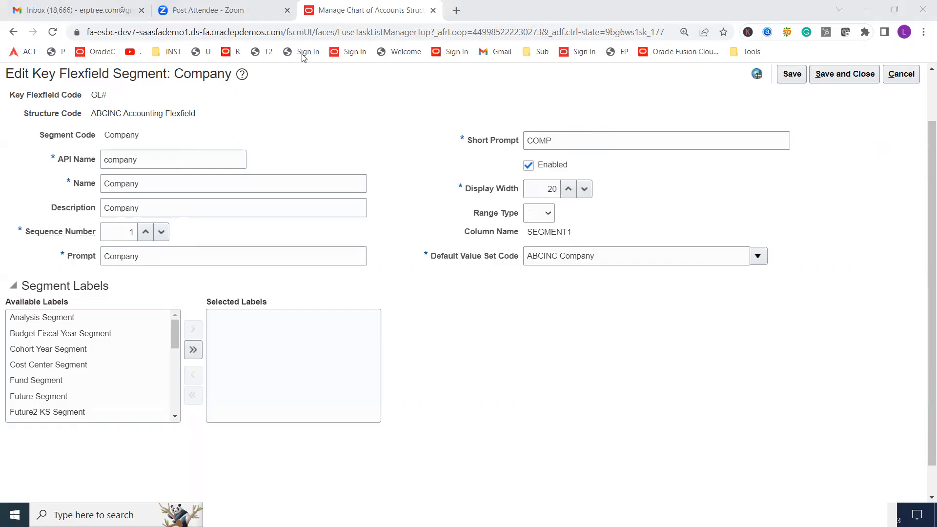
# Assign the Primary Balancing Segment label to the Company segment, and save and close the segment
pyautogui.click(425, 312)
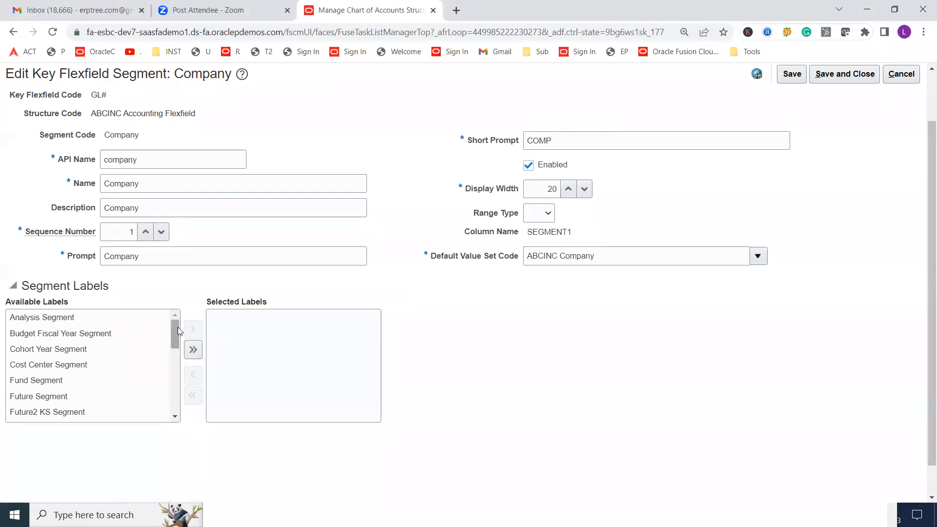
pyautogui.moveTo(176, 331); pyautogui.dragTo(192, 389)
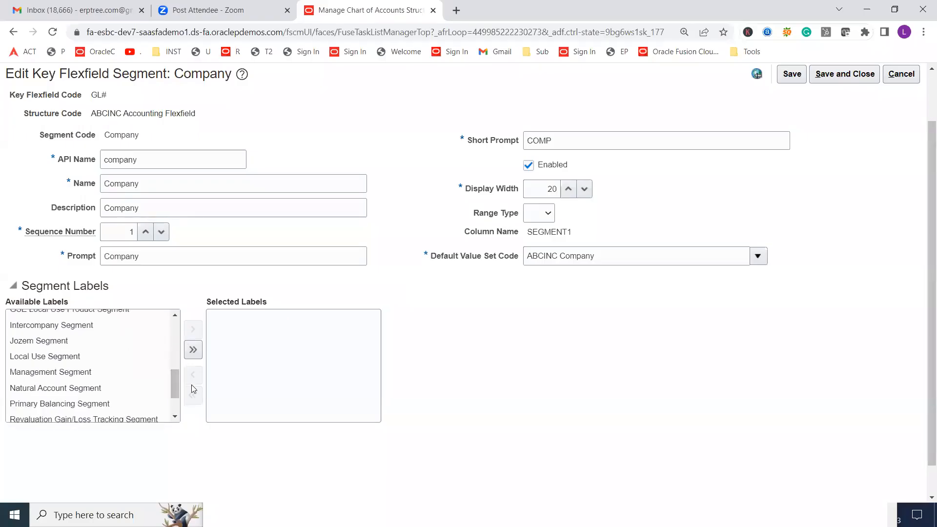
pyautogui.doubleClick(44, 403)
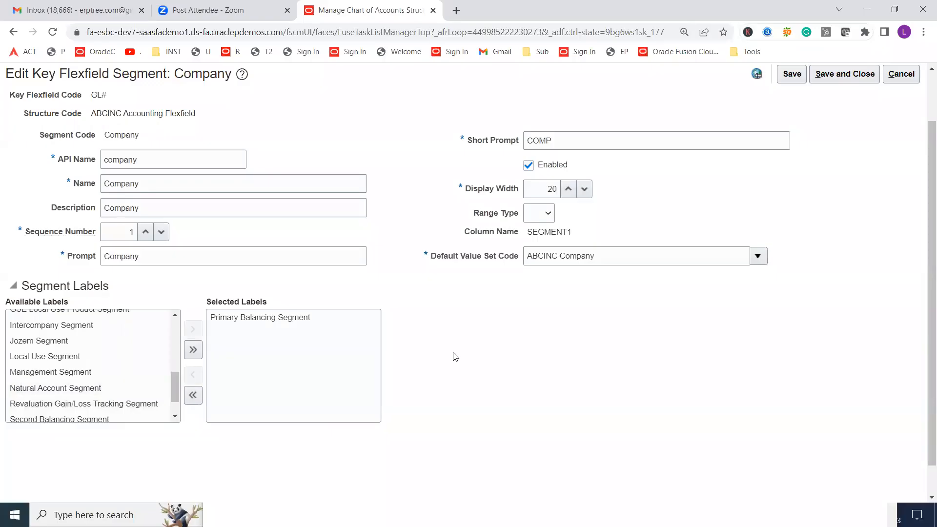
pyautogui.scroll(1, 459, 355)
pyautogui.click(836, 141)
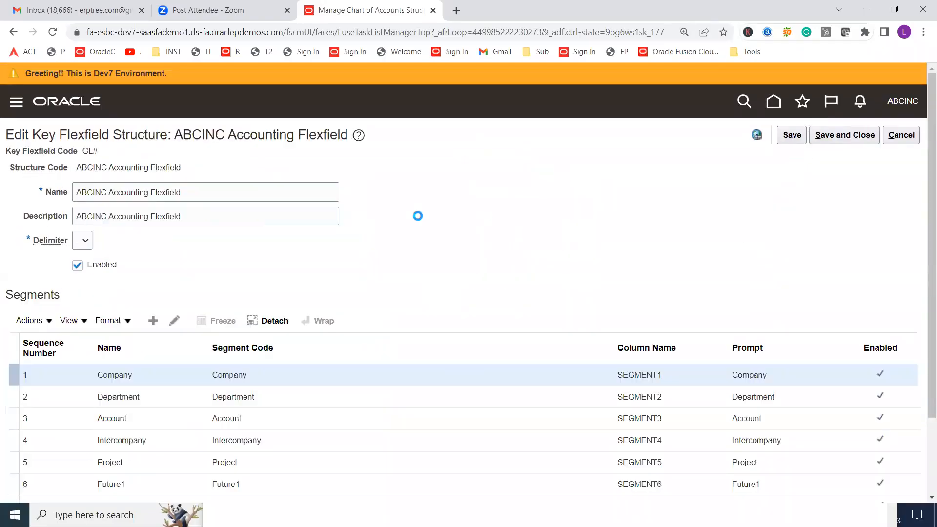
# Remove the Natural Account Segment label from the Account segment, and save and close both the segment and the structure
pyautogui.scroll(-2, 343, 238)
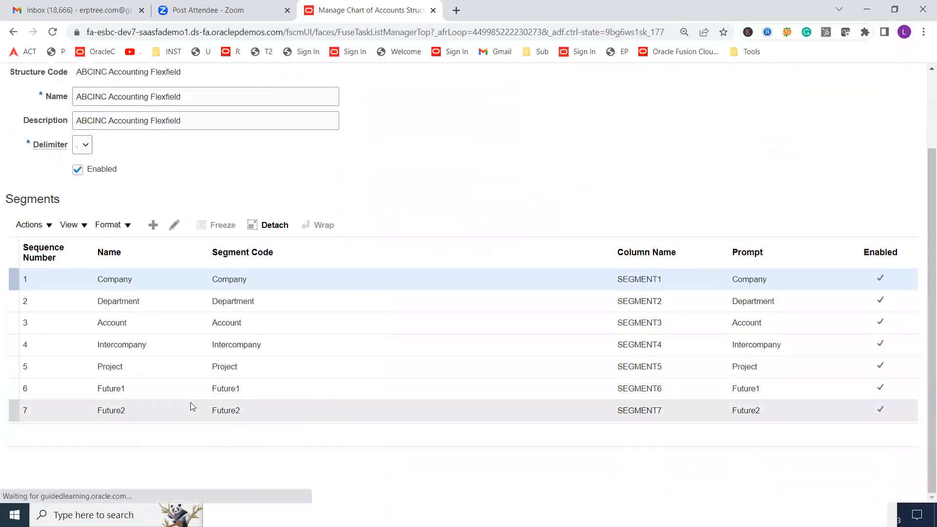
pyautogui.click(163, 323)
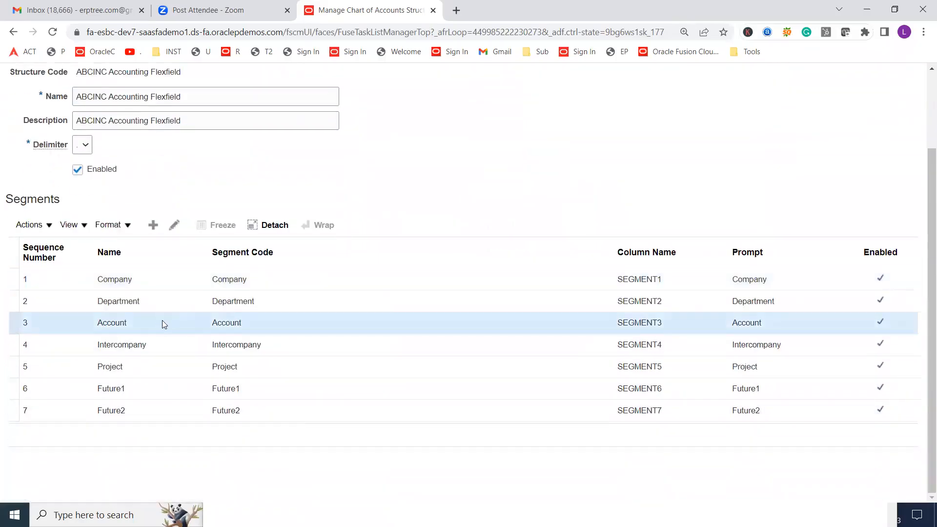
pyautogui.click(174, 227)
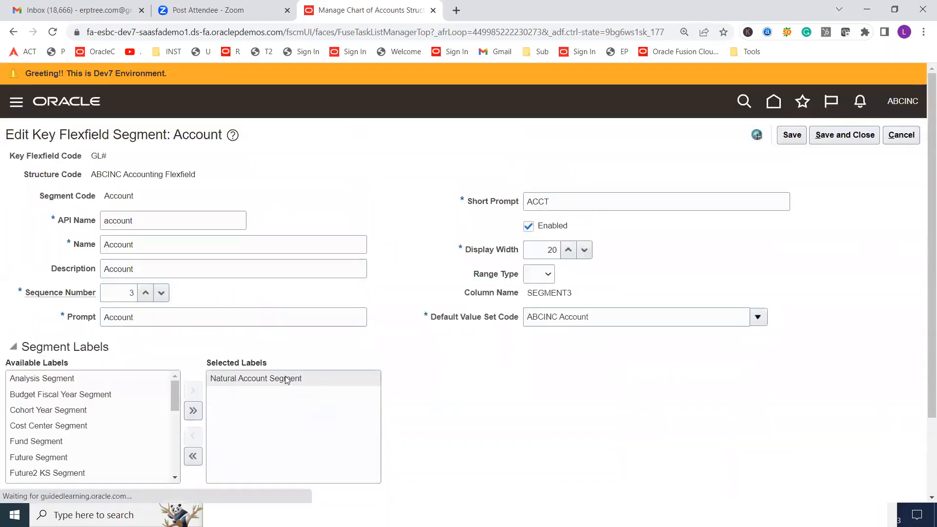
pyautogui.doubleClick(287, 380)
pyautogui.click(844, 135)
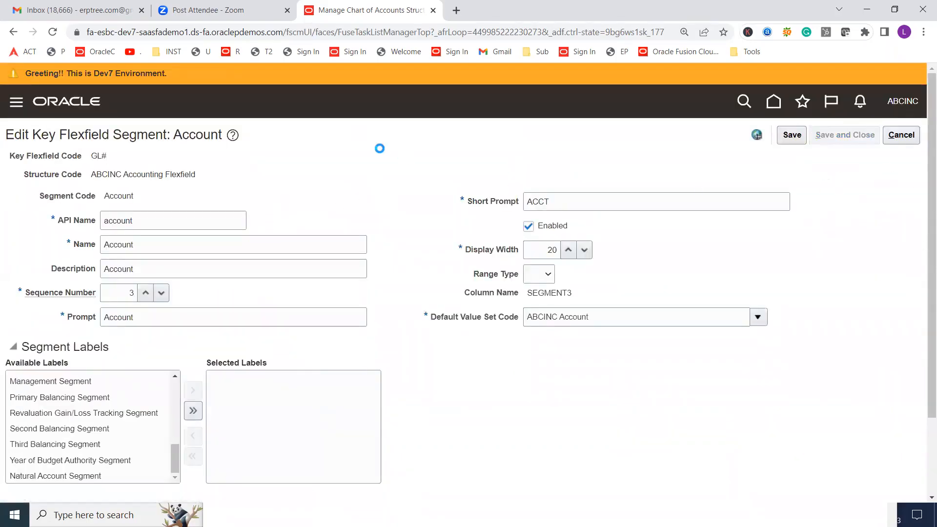
pyautogui.click(845, 136)
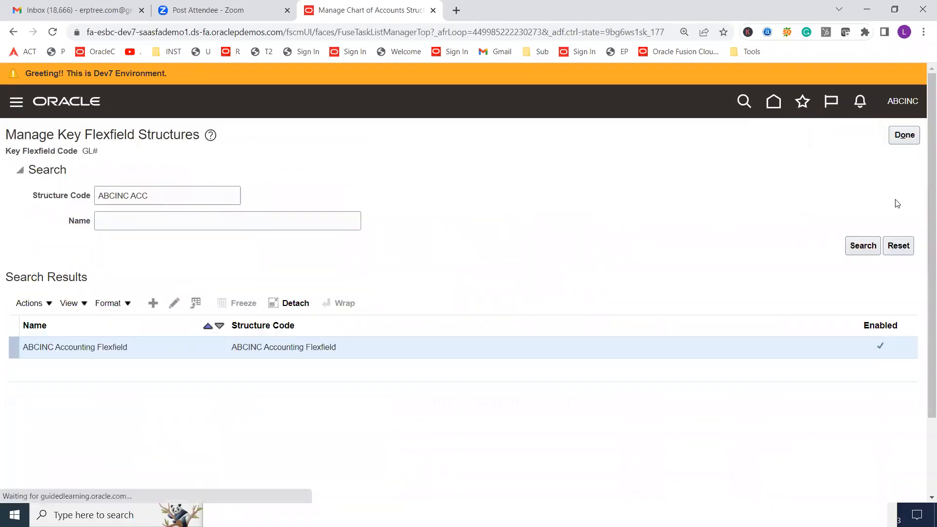
# Try to deploy the Accounting Flexfield again and examine which required label the Flexfield Metadata Validation details name
pyautogui.click(904, 136)
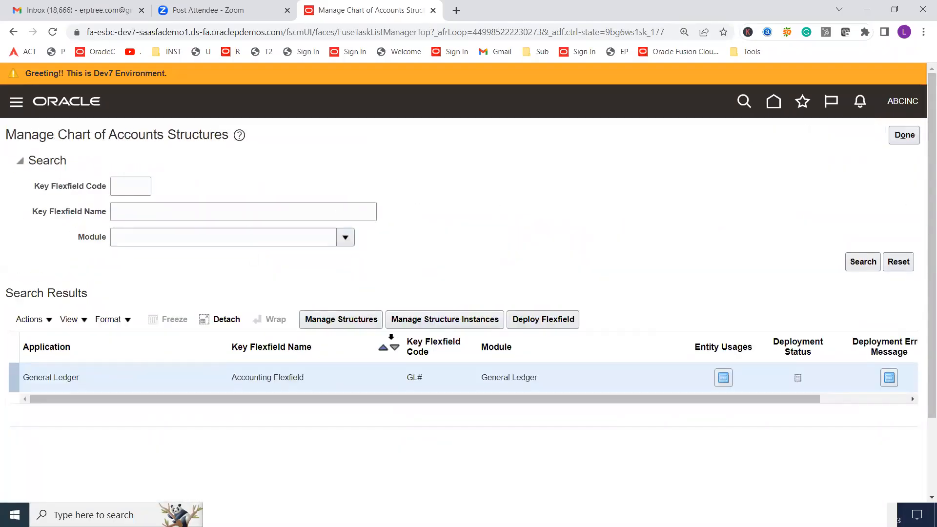
pyautogui.click(548, 321)
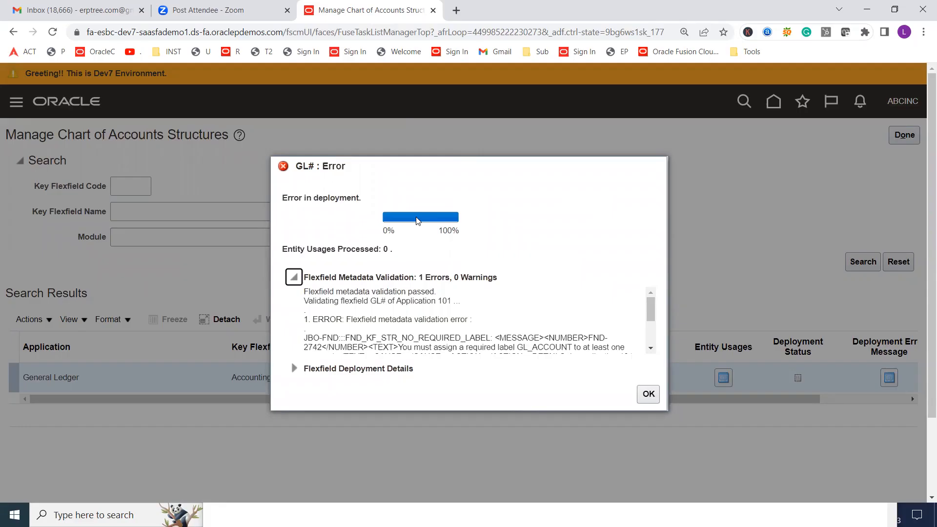
pyautogui.scroll(-1, 650, 352)
pyautogui.scroll(1, 421, 335)
pyautogui.scroll(-1, 652, 352)
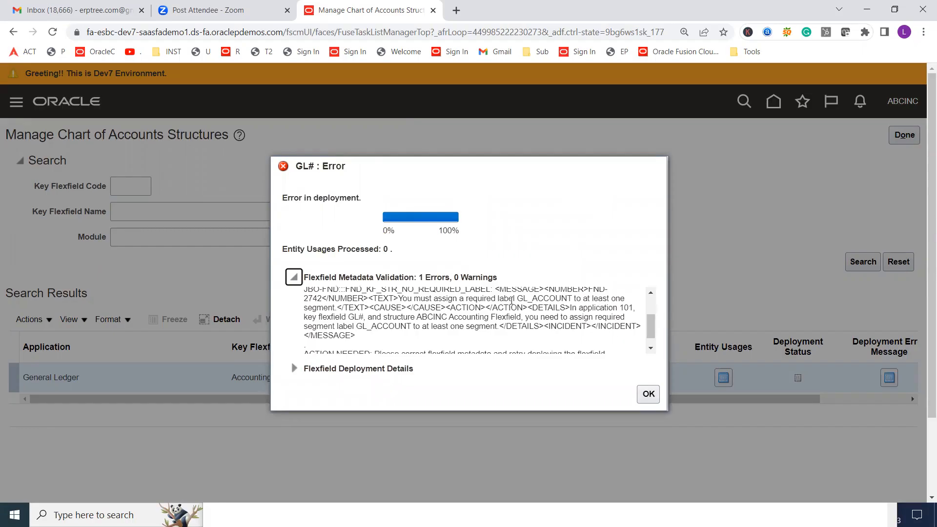
pyautogui.moveTo(571, 296); pyautogui.dragTo(598, 274)
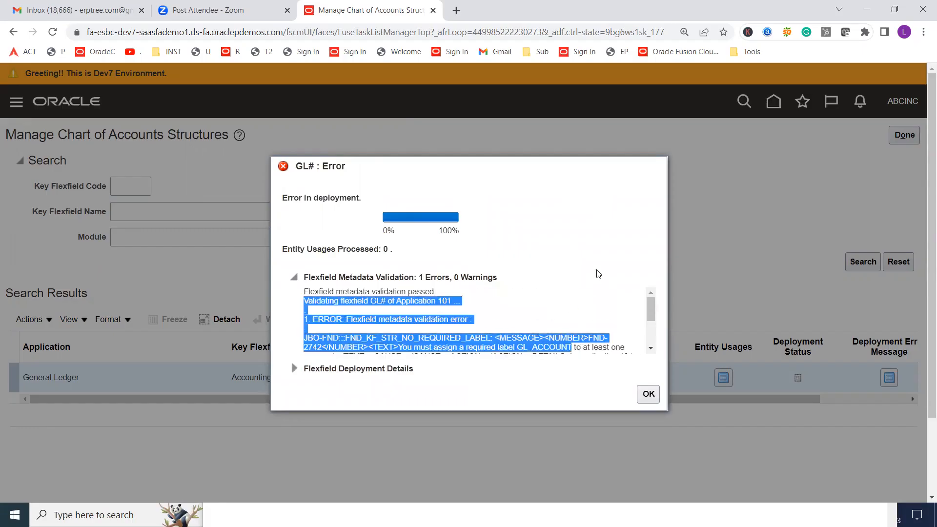
# Read the rest of the flexfield validation error, highlighting the required label and the affected structure name, and dismiss the deployment error dialog
pyautogui.scroll(-1, 598, 273)
pyautogui.click(650, 348)
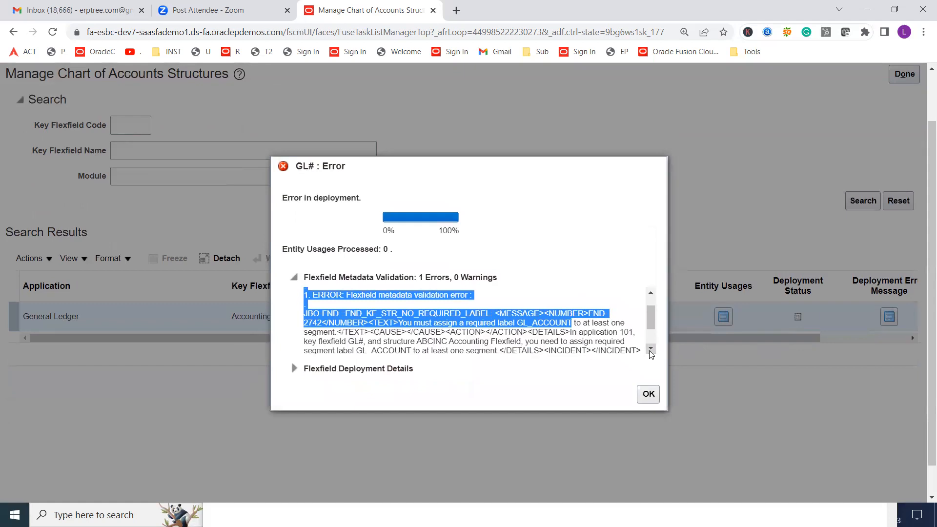
pyautogui.click(530, 320)
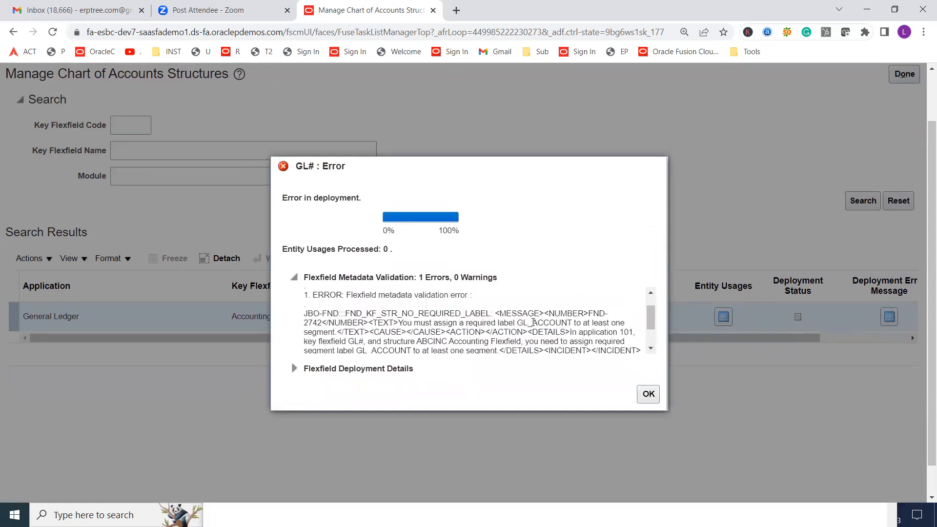
pyautogui.moveTo(535, 323); pyautogui.dragTo(571, 324)
pyautogui.moveTo(417, 341); pyautogui.dragTo(522, 343)
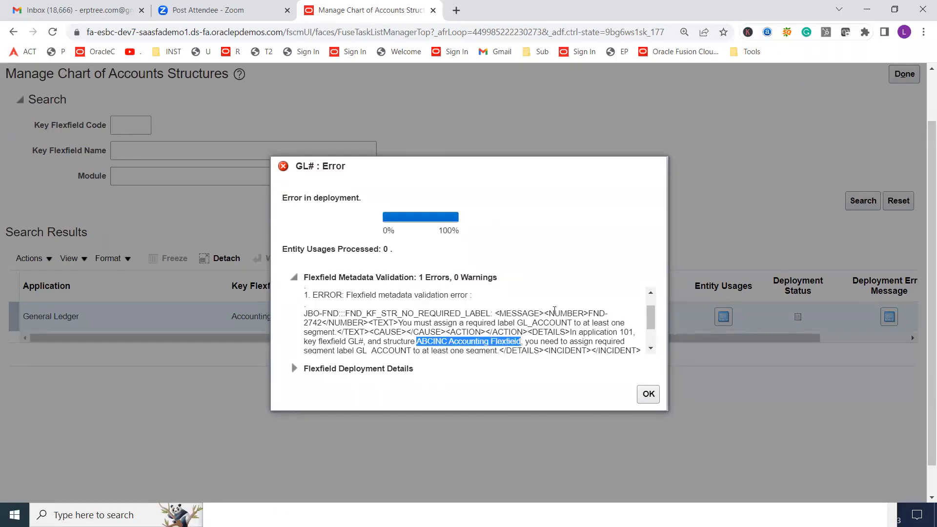
pyautogui.click(648, 395)
# Search the Accounting Flexfield's key flexfield structures for structure code "ABCINC ACC", and return to the chart of accounts structures page
pyautogui.click(349, 258)
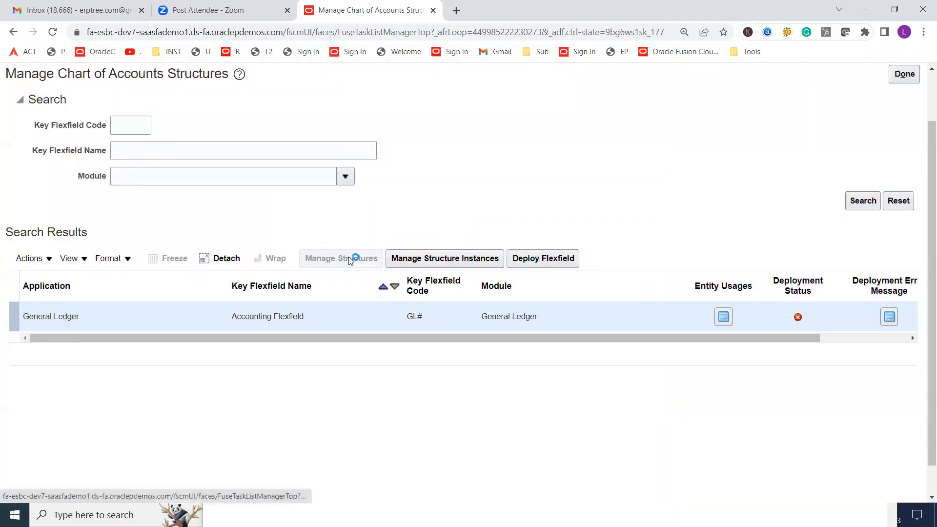
pyautogui.click(168, 139)
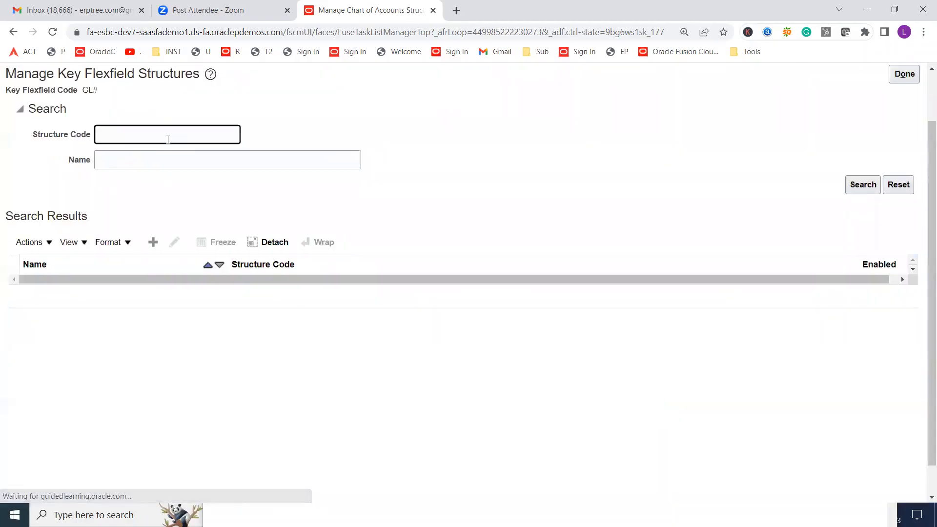
pyautogui.write('ABCINC ACC')
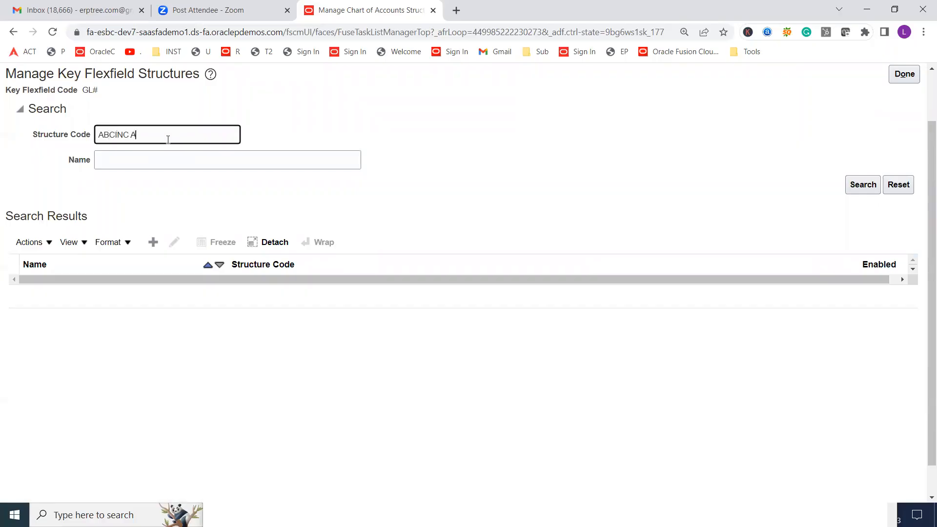
pyautogui.click(855, 186)
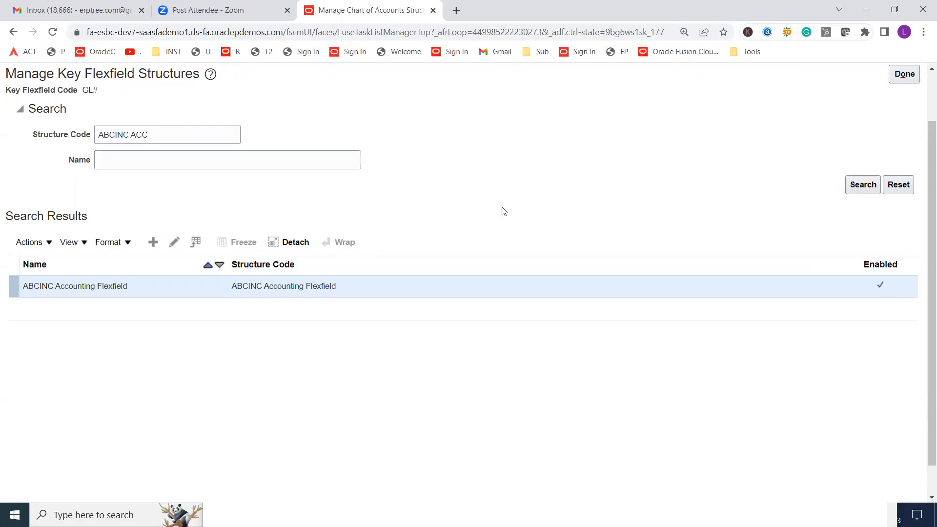
pyautogui.scroll(2, 504, 211)
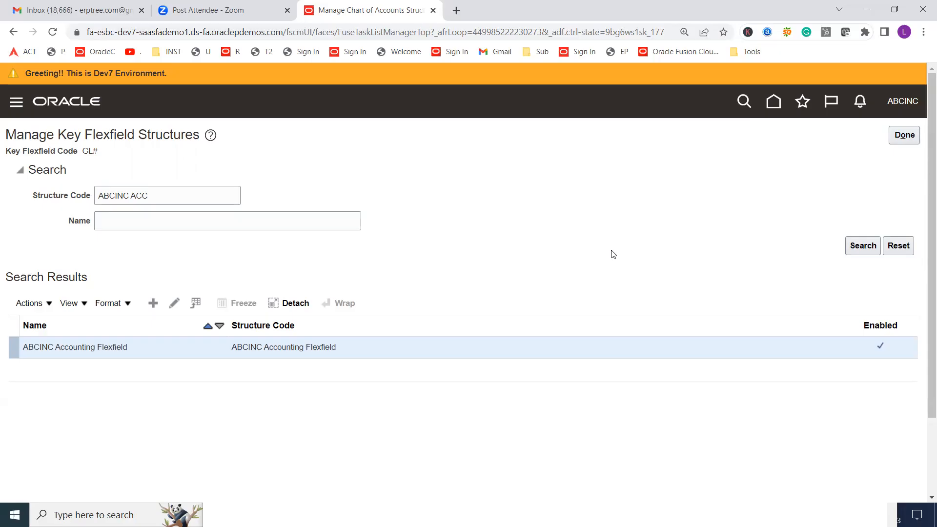
pyautogui.click(902, 140)
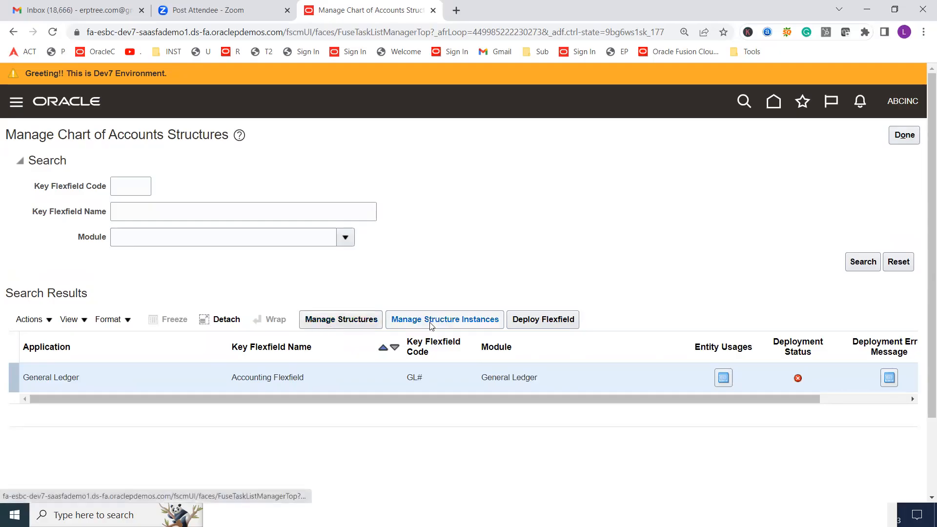
# Reopen the Accounting Flexfield's structures and begin a new search by structure code
pyautogui.click(335, 321)
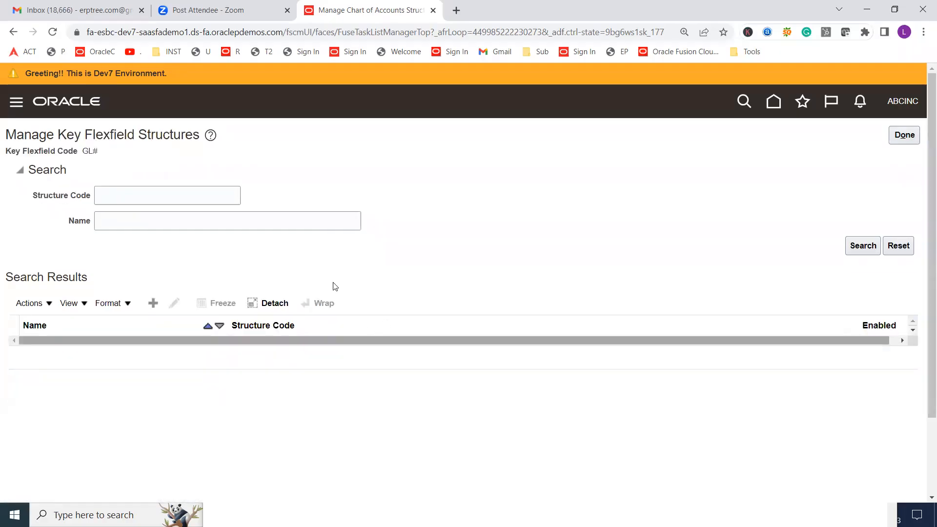
pyautogui.click(191, 194)
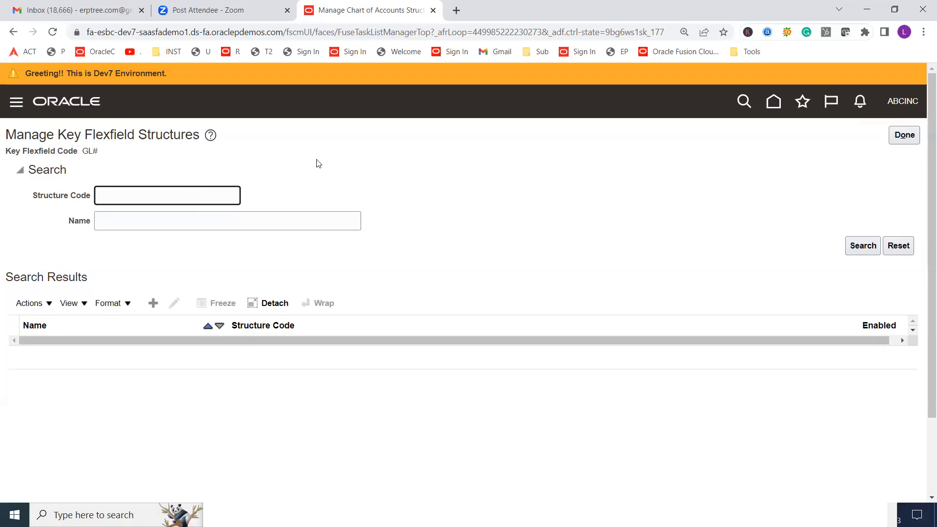
# Search for structure code "ABCINC Acc" and open the ABCINC Accounting Flexfield structure for editing
pyautogui.write('ABCINC Acc')
pyautogui.press('Return')
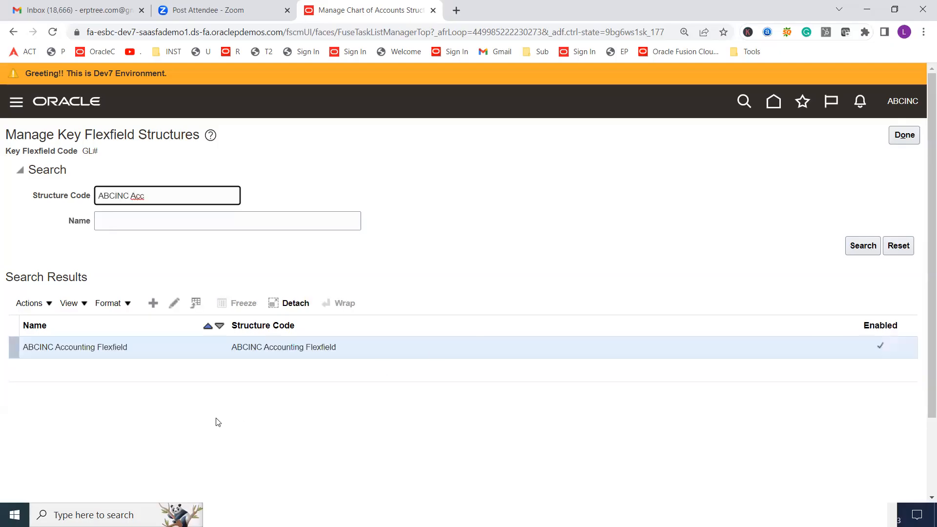
pyautogui.click(174, 303)
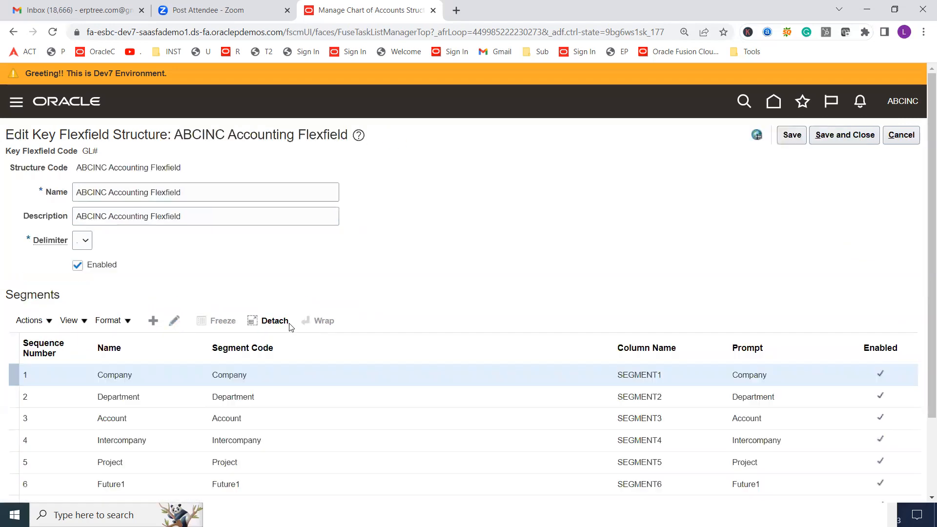
# Assign the Natural Account Segment label to the Account segment, and save and close the segment
pyautogui.scroll(-2, 450, 187)
pyautogui.click(100, 322)
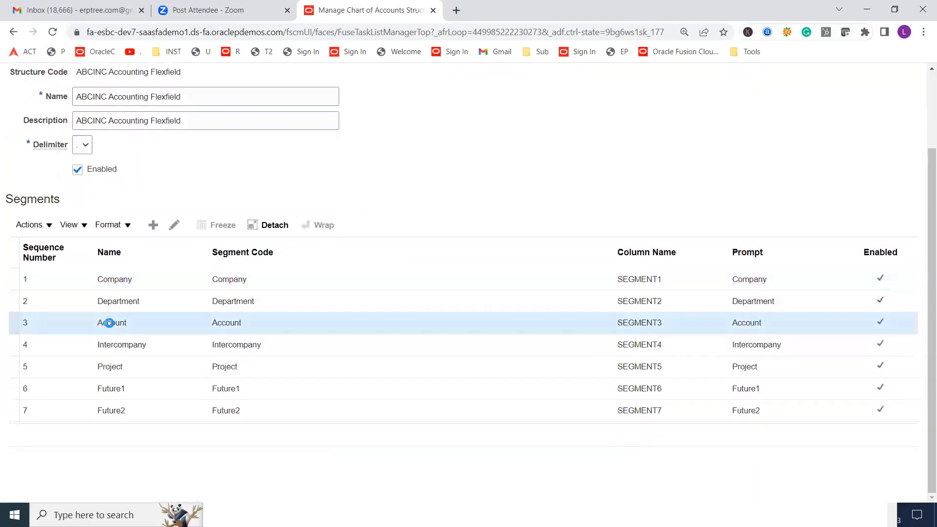
pyautogui.click(175, 225)
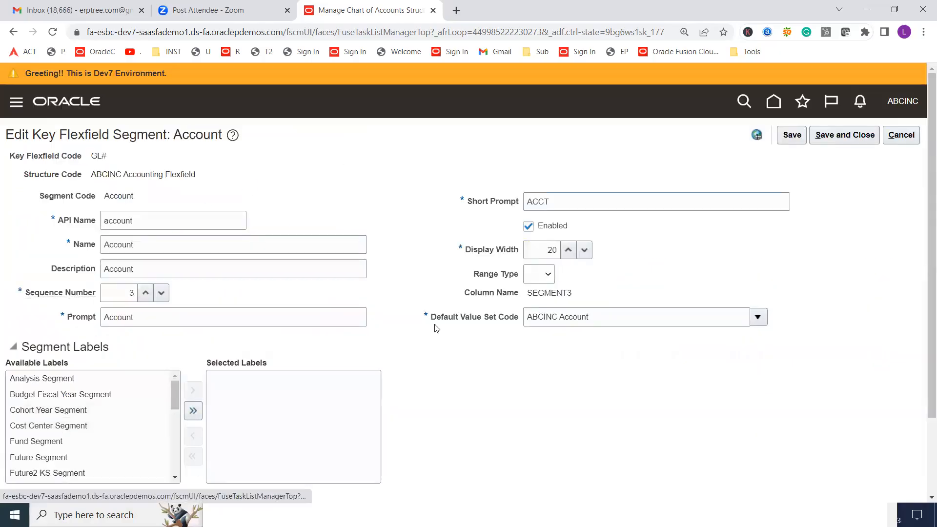
pyautogui.scroll(-1, 437, 316)
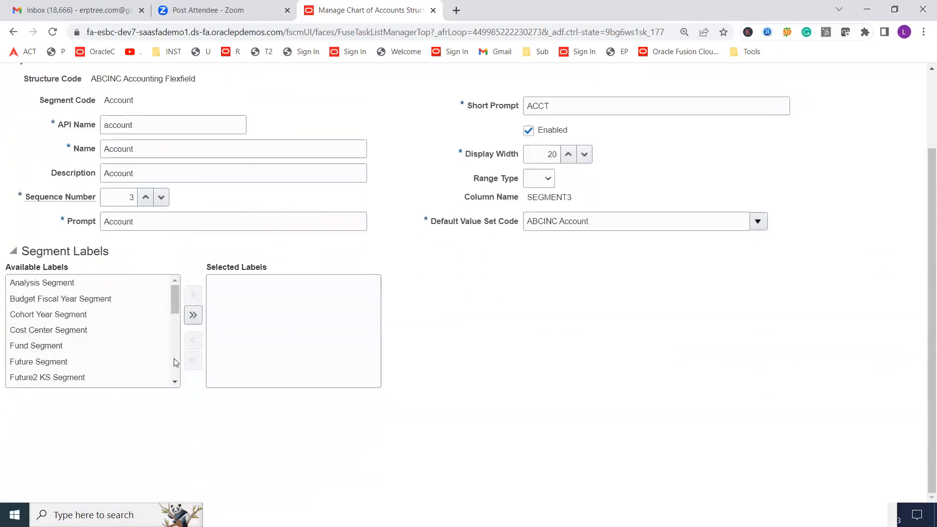
pyautogui.click(175, 382)
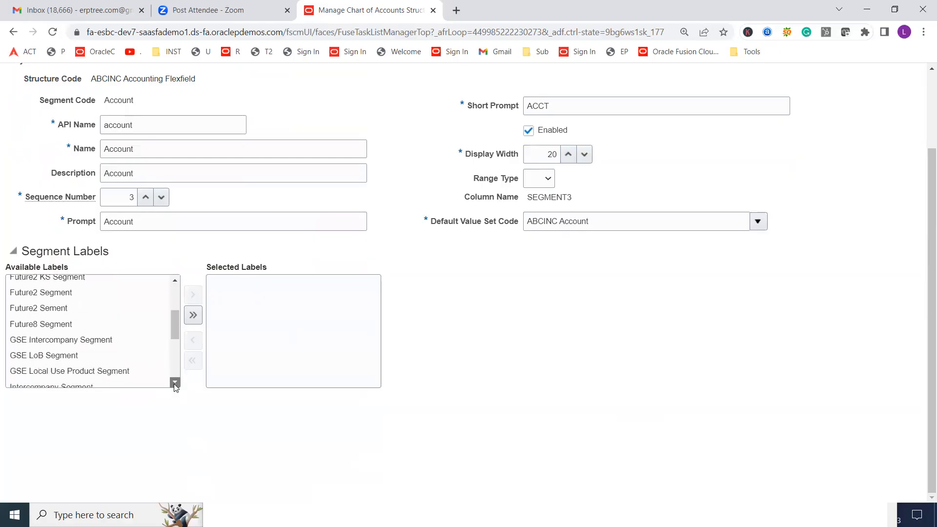
pyautogui.click(174, 382)
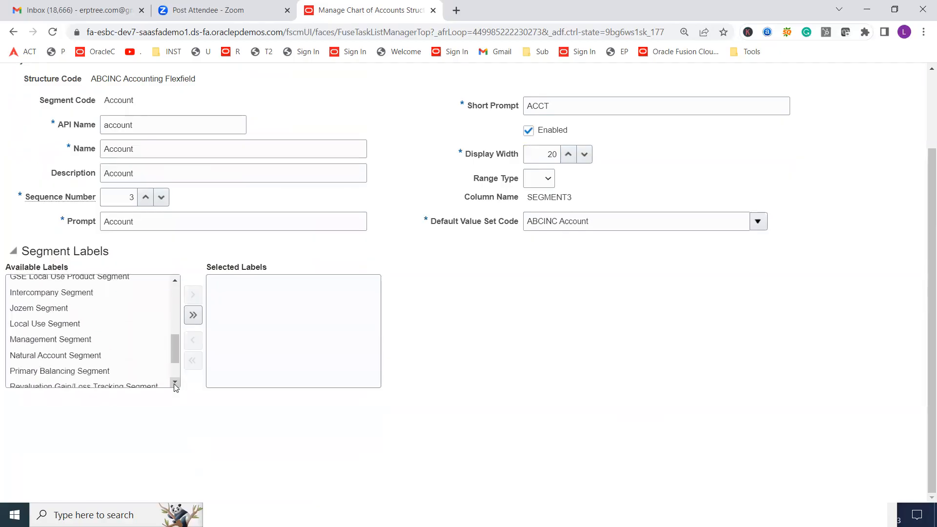
pyautogui.doubleClick(62, 354)
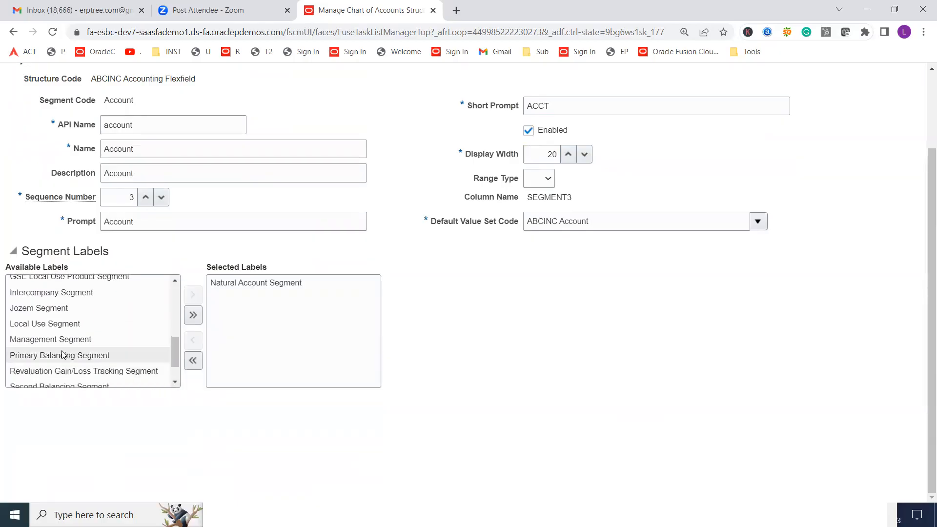
pyautogui.scroll(2, 741, 240)
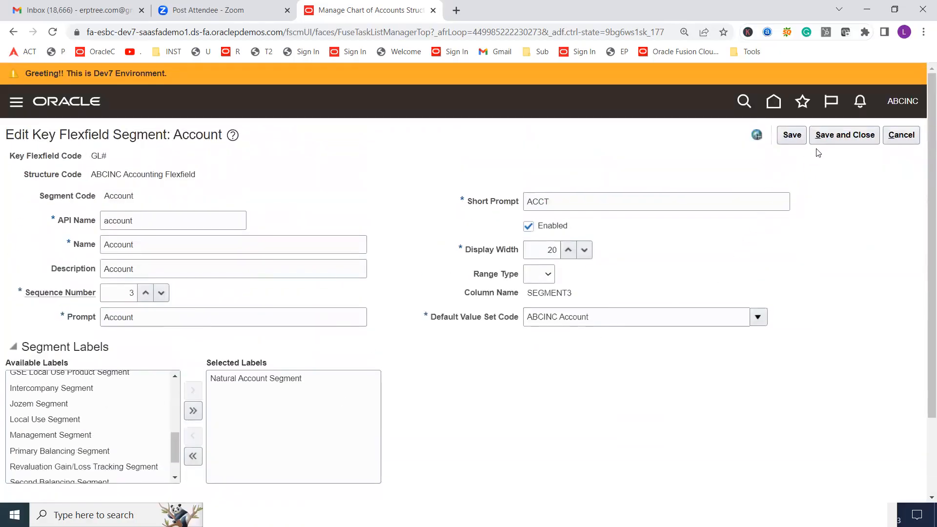
pyautogui.click(825, 140)
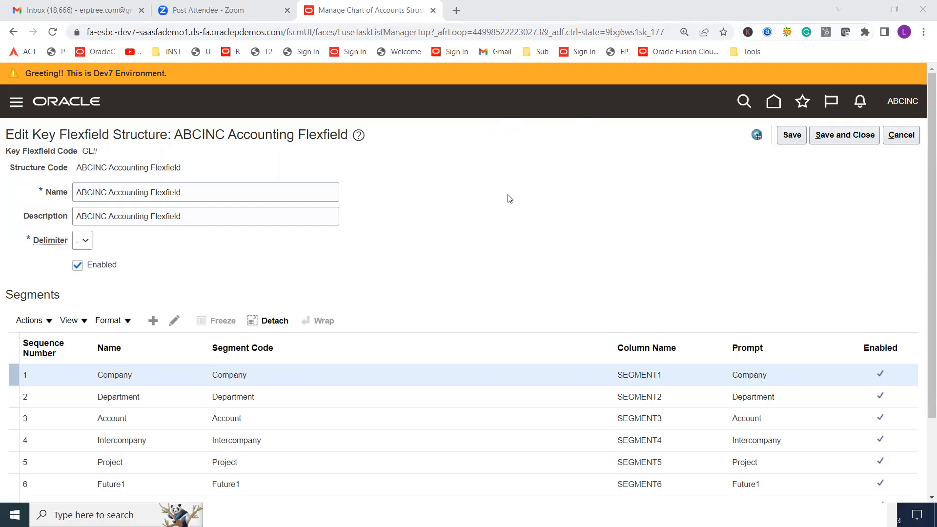
# Open the Company segment to check its selected segment labels, and close it without making changes
pyautogui.scroll(-2, 509, 198)
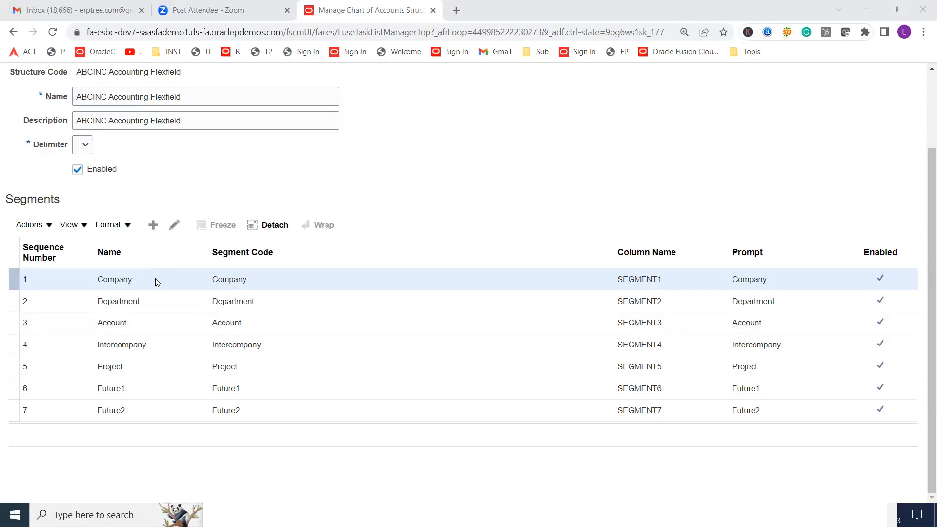
pyautogui.click(174, 224)
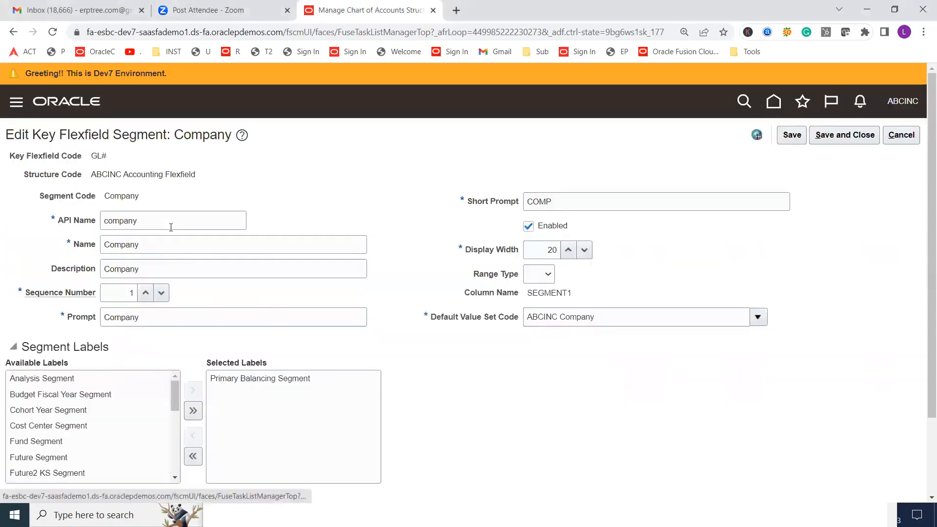
pyautogui.click(895, 137)
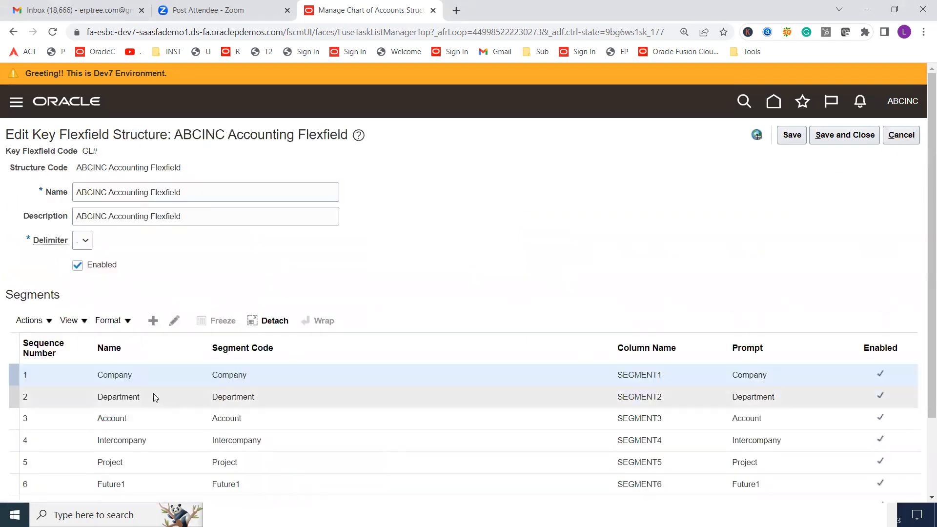
# Add the Primary Balancing Segment label to the Department segment, and save the segment and structure, returning to the chart of accounts structures page
pyautogui.click(154, 396)
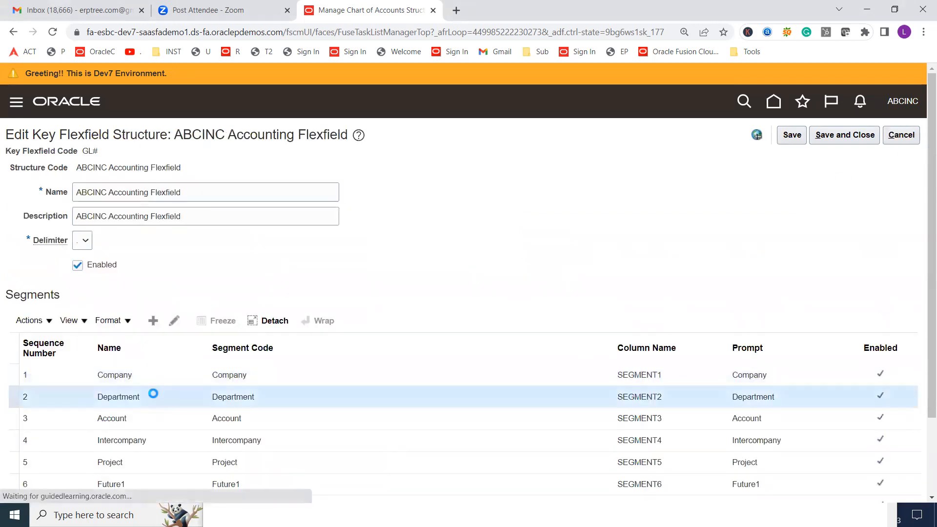
pyautogui.click(174, 321)
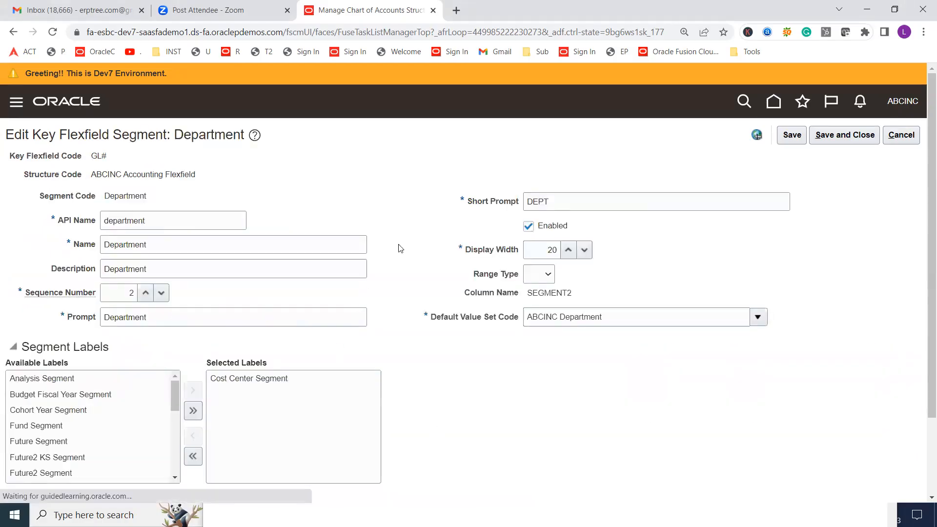
pyautogui.scroll(-2, 397, 247)
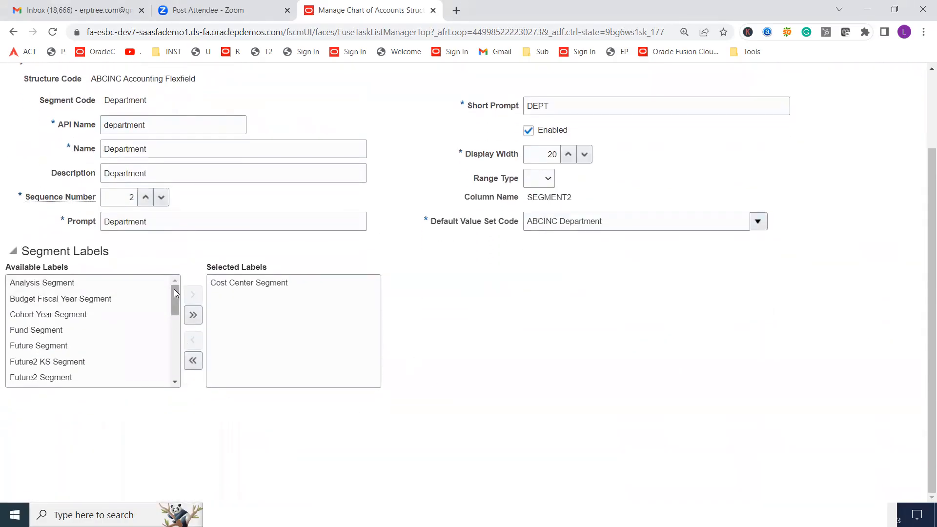
pyautogui.moveTo(174, 289); pyautogui.dragTo(174, 338)
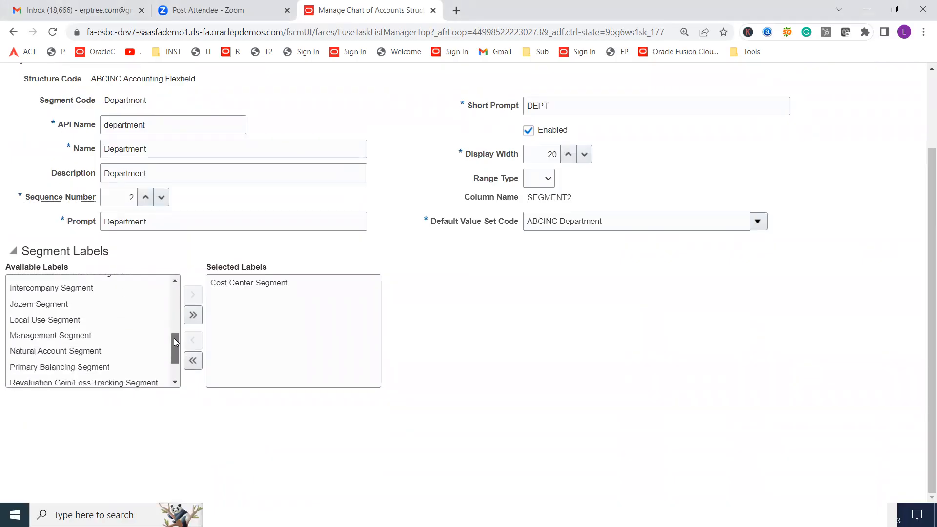
pyautogui.doubleClick(71, 367)
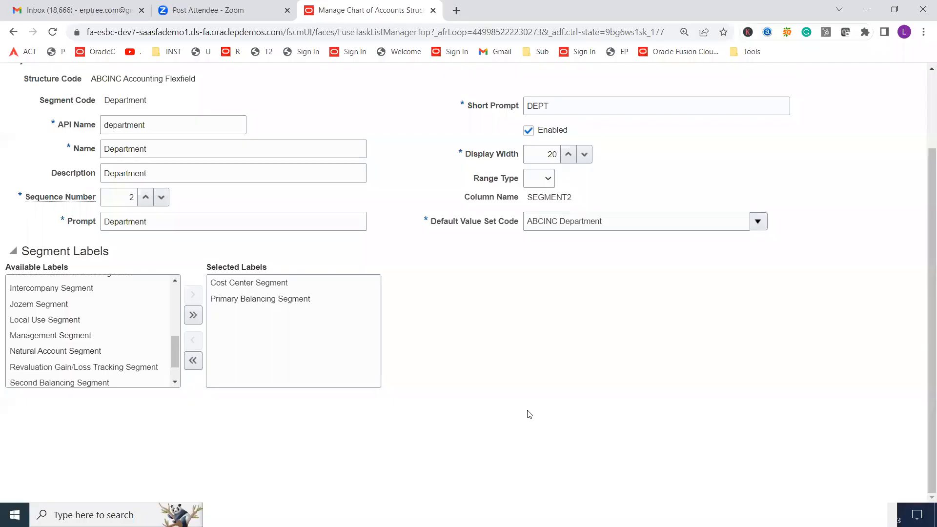
pyautogui.scroll(2, 529, 414)
pyautogui.click(841, 136)
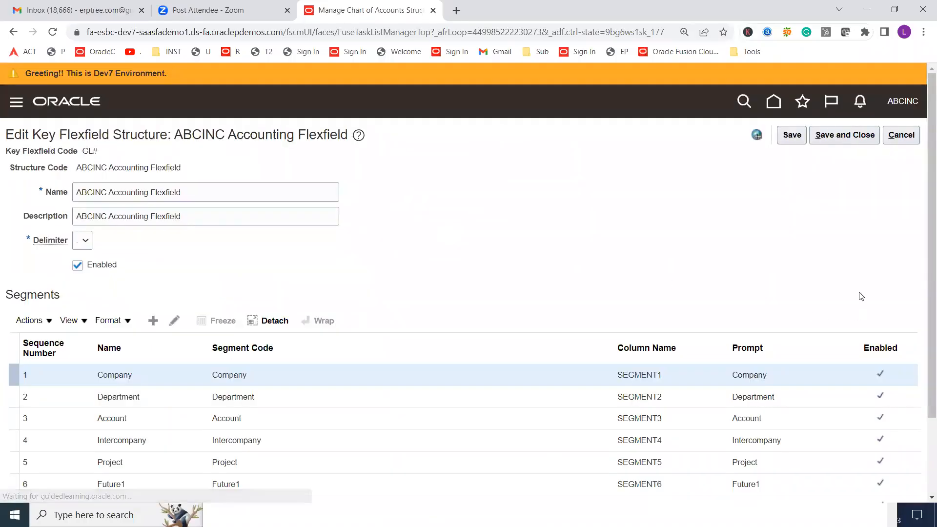
pyautogui.click(857, 132)
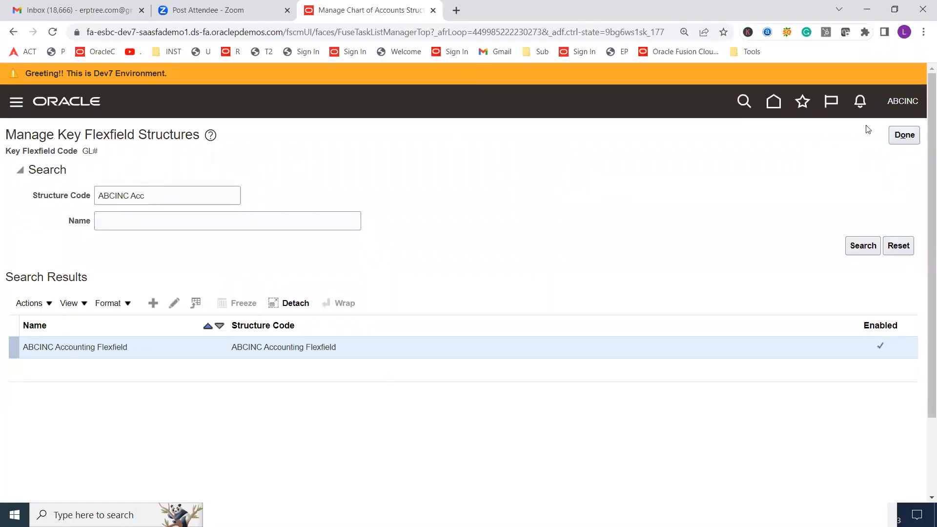
pyautogui.click(904, 136)
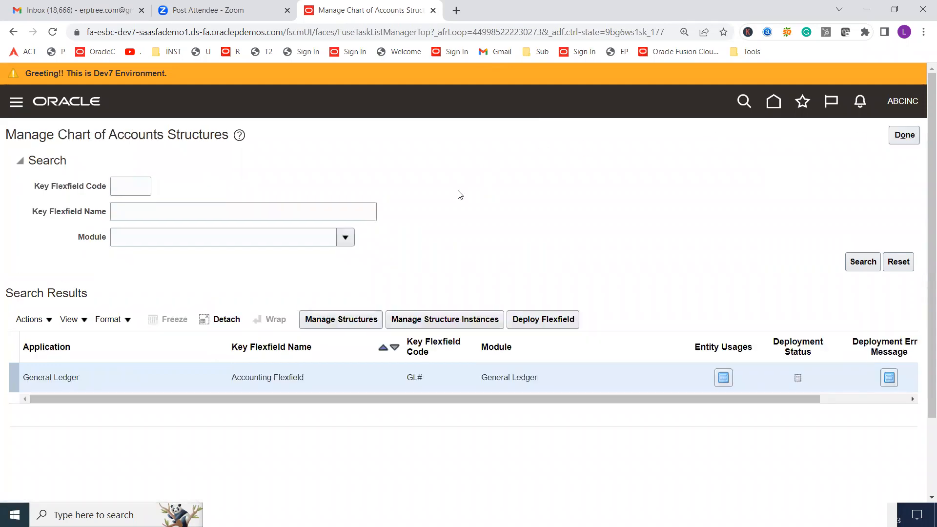
# Try to deploy the Accounting Flexfield and read through the Flexfield Metadata Validation details
pyautogui.click(542, 319)
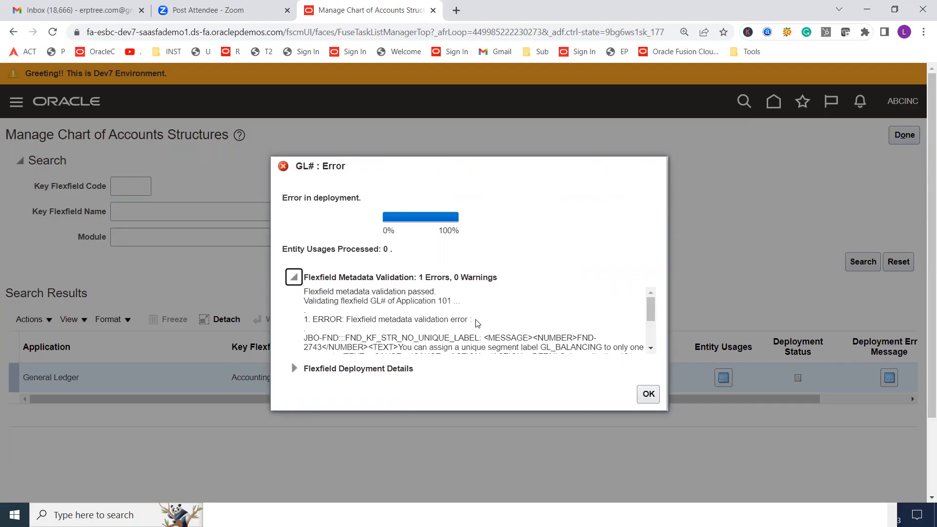
pyautogui.click(652, 349)
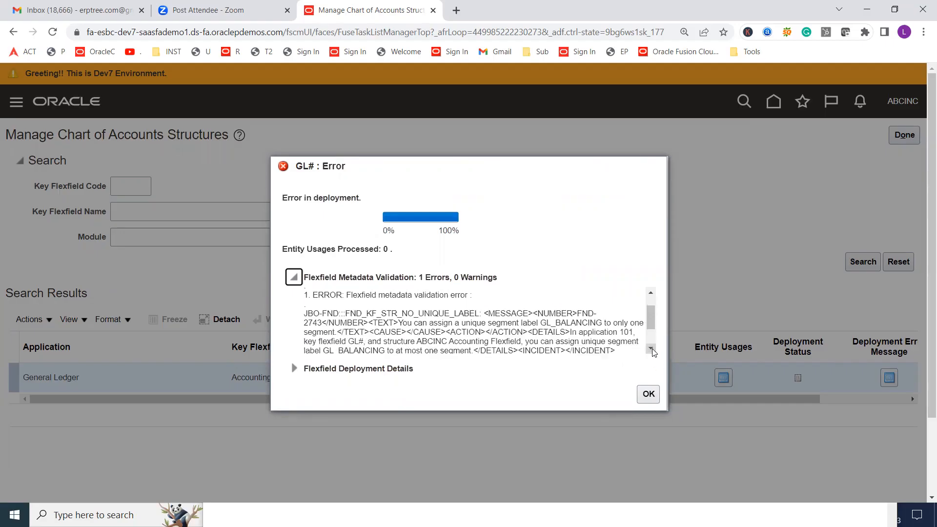
pyautogui.click(652, 349)
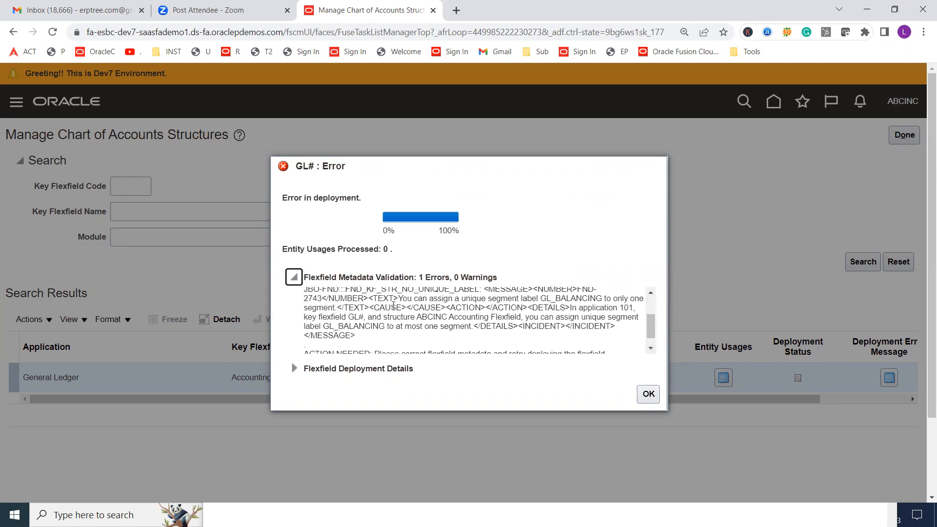
# Highlight the unique segment label rule and the affected structure name in the validation error, and dismiss the deployment dialog
pyautogui.click(401, 301)
pyautogui.moveTo(401, 301); pyautogui.dragTo(537, 299)
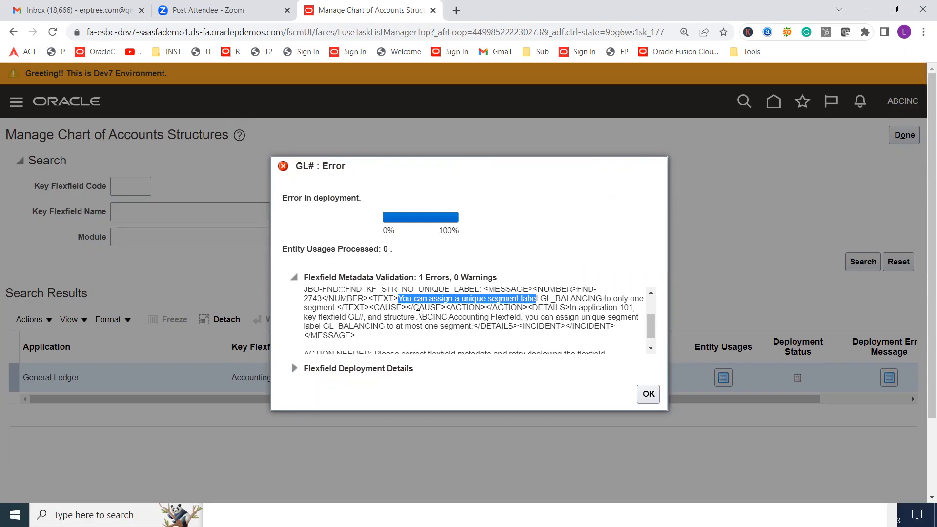
pyautogui.moveTo(416, 317); pyautogui.dragTo(521, 316)
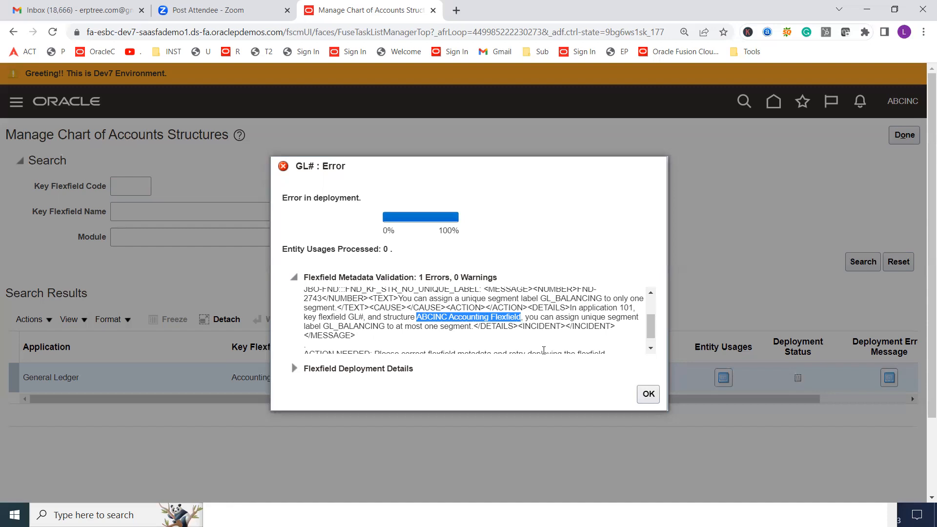
pyautogui.click(648, 394)
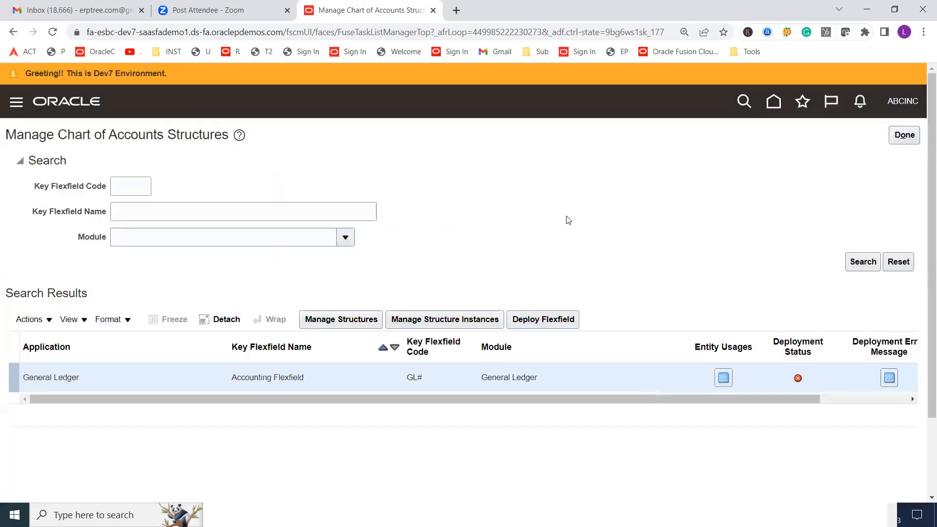
# Reopen the Accounting Flexfield's structures, search for structure code "ABCINC Acc", and open the matching structure for editing
pyautogui.click(339, 327)
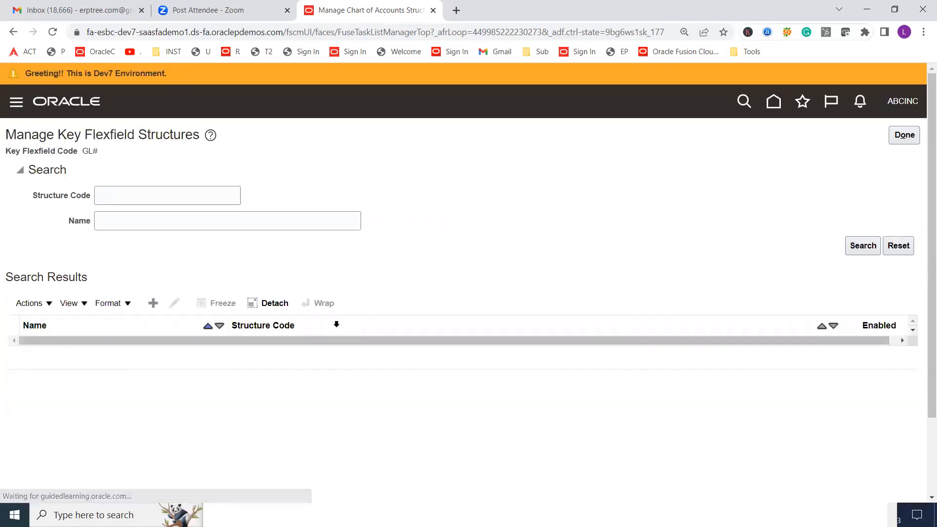
pyautogui.click(214, 200)
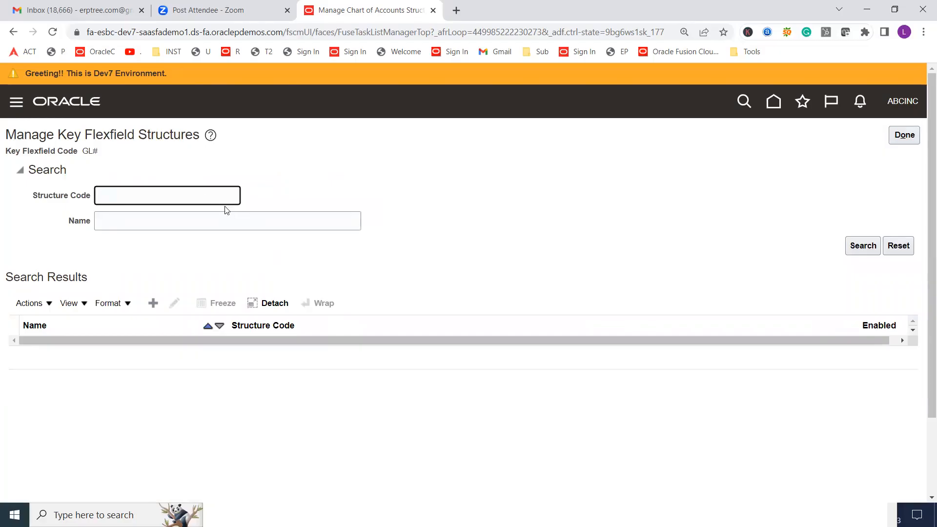
pyautogui.write('ABCINC Acc')
pyautogui.click(857, 248)
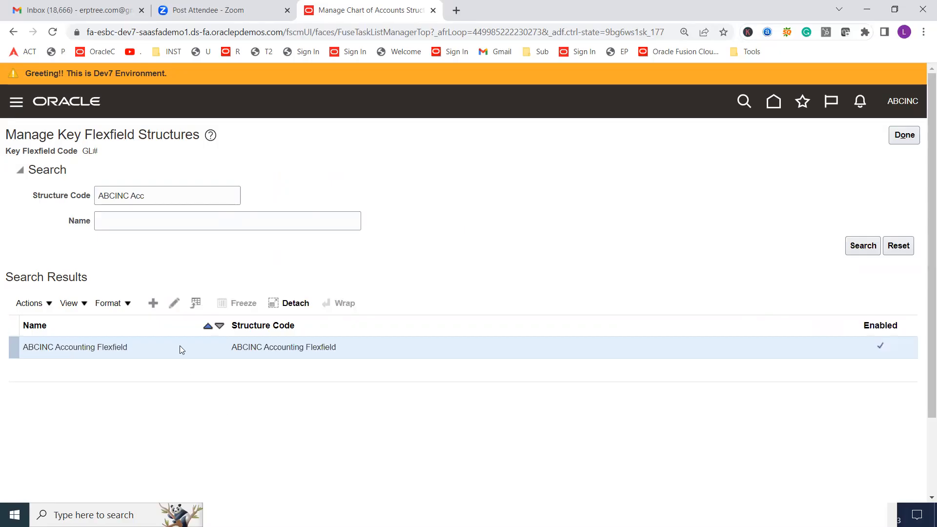
pyautogui.click(173, 303)
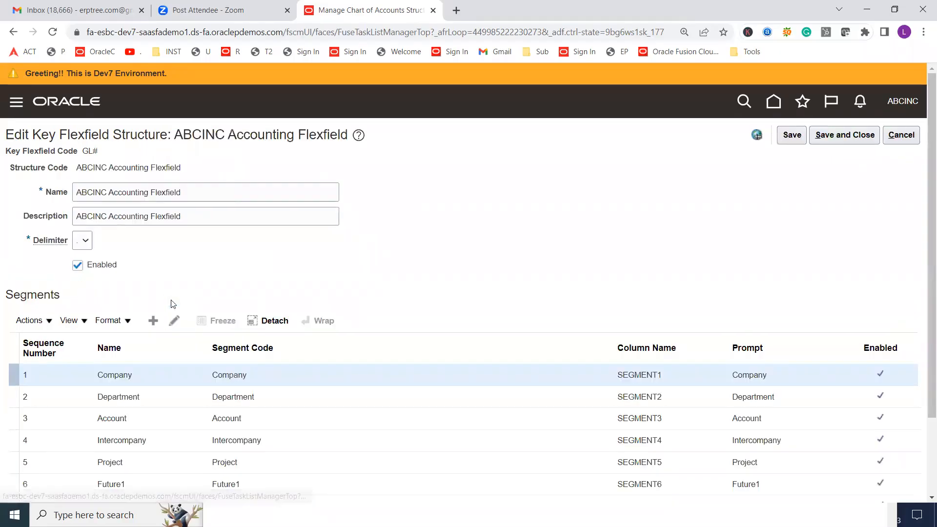
# Open the Department segment to examine its selected segment labels, and cancel without making changes
pyautogui.scroll(-2, 291, 338)
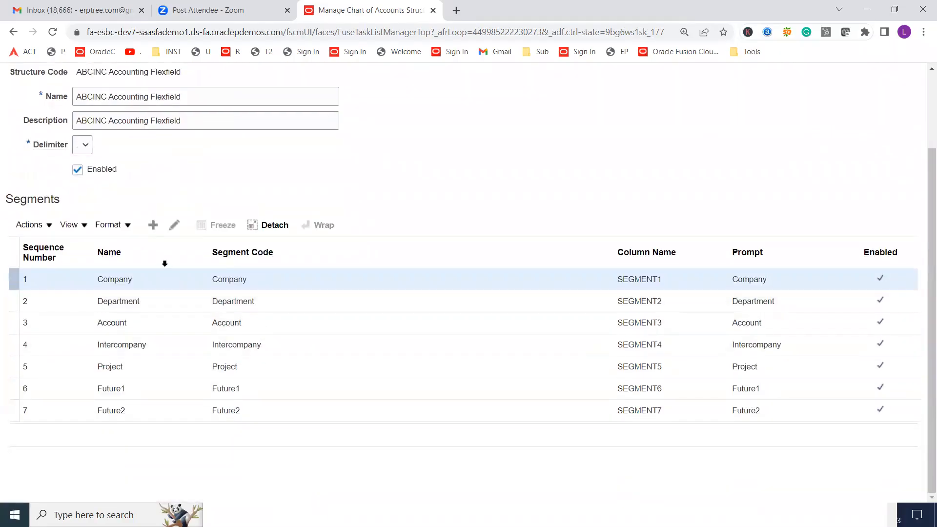
pyautogui.click(163, 299)
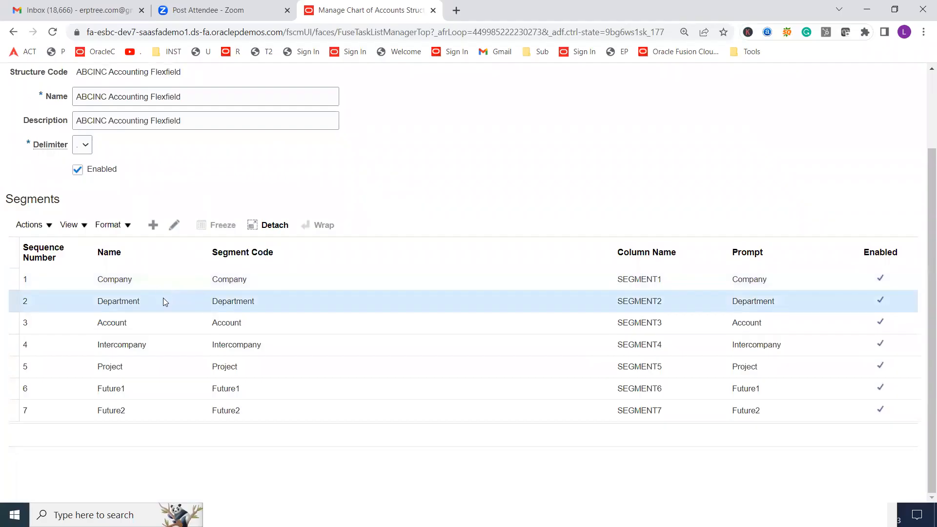
pyautogui.click(172, 230)
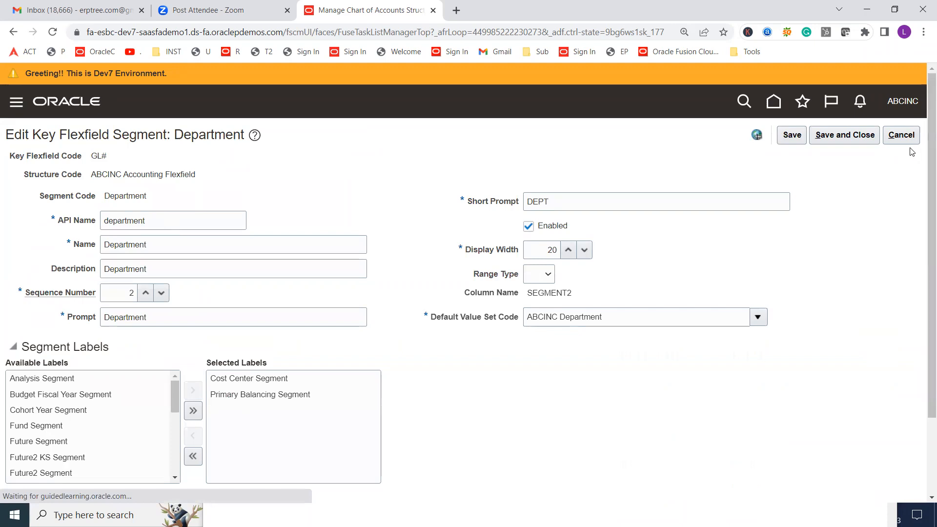
pyautogui.click(901, 136)
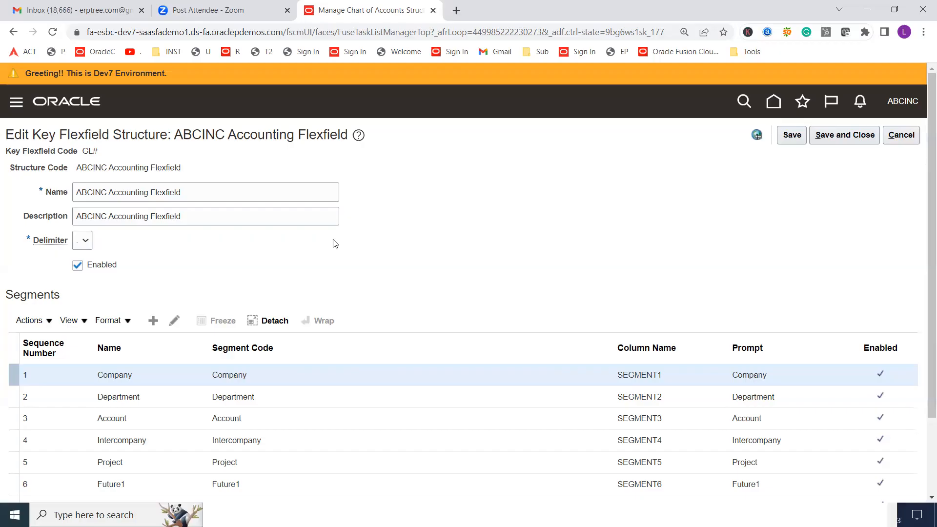
# Remove the Primary Balancing Segment label from the Department segment's selected labels, and save and close the segment
pyautogui.scroll(-2, 437, 262)
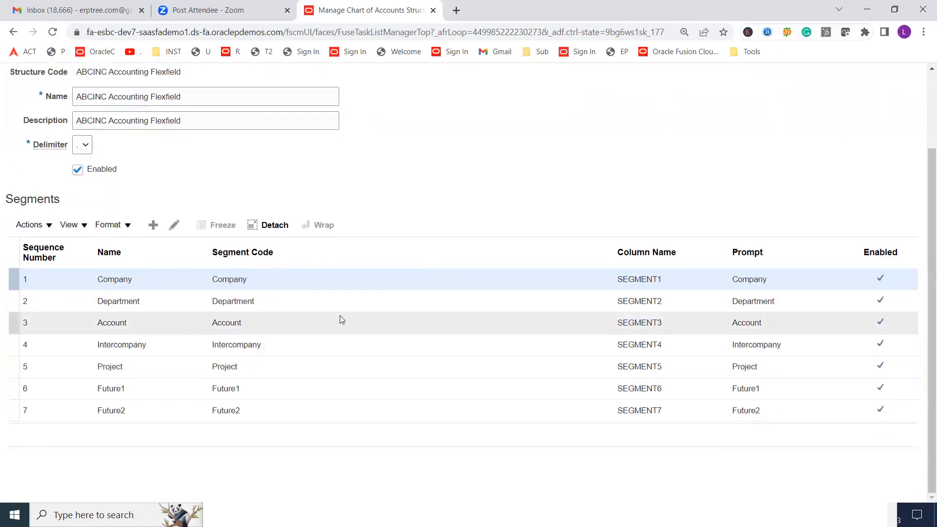
pyautogui.click(100, 301)
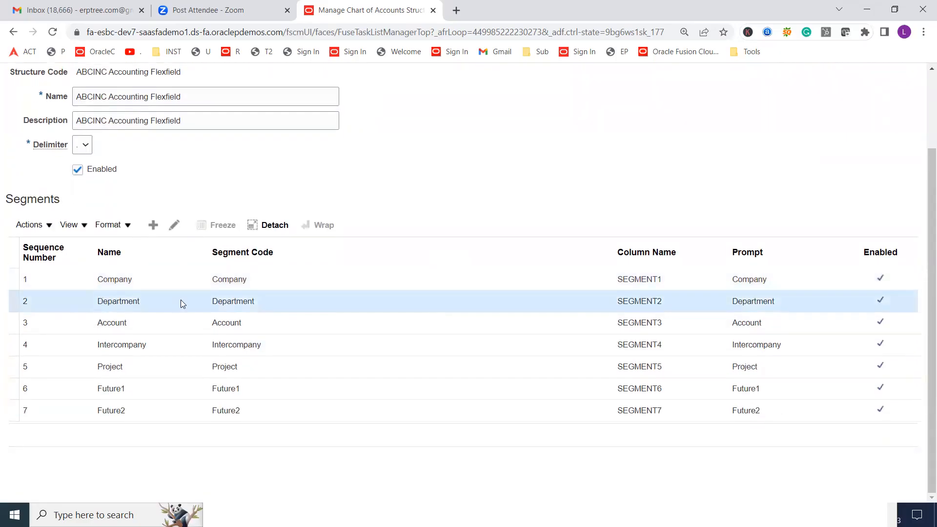
pyautogui.click(175, 225)
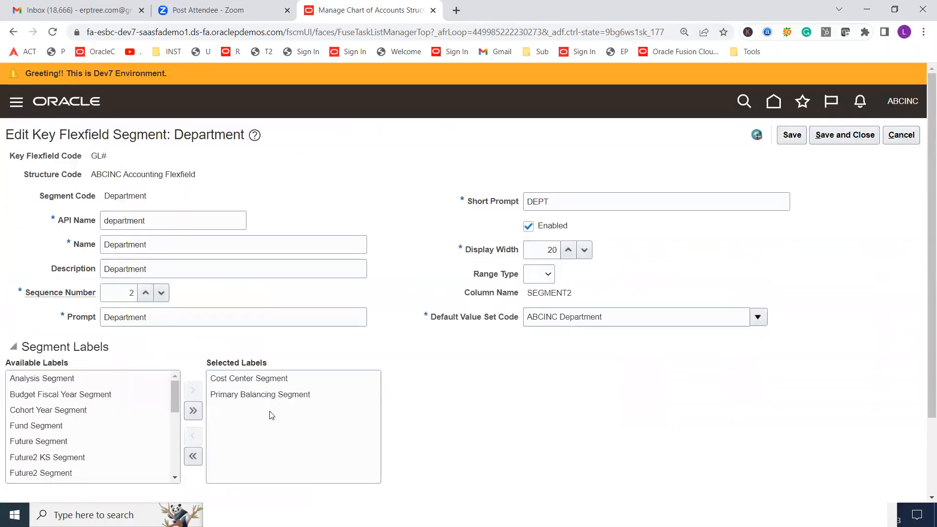
pyautogui.doubleClick(257, 399)
pyautogui.click(845, 134)
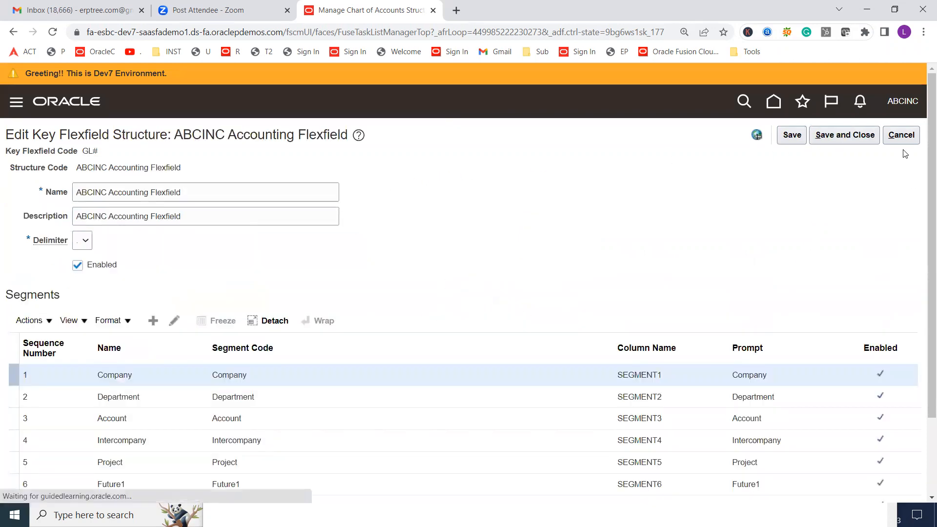
# Save and close the ABCINC Accounting Flexfield structure, and start deploying the Accounting Flexfield from the chart of accounts structures page
pyautogui.click(863, 133)
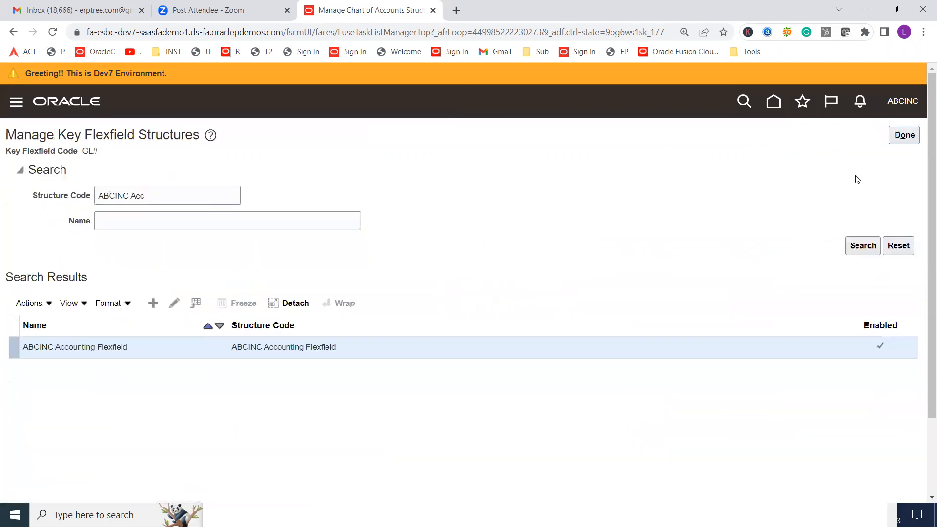
pyautogui.click(893, 142)
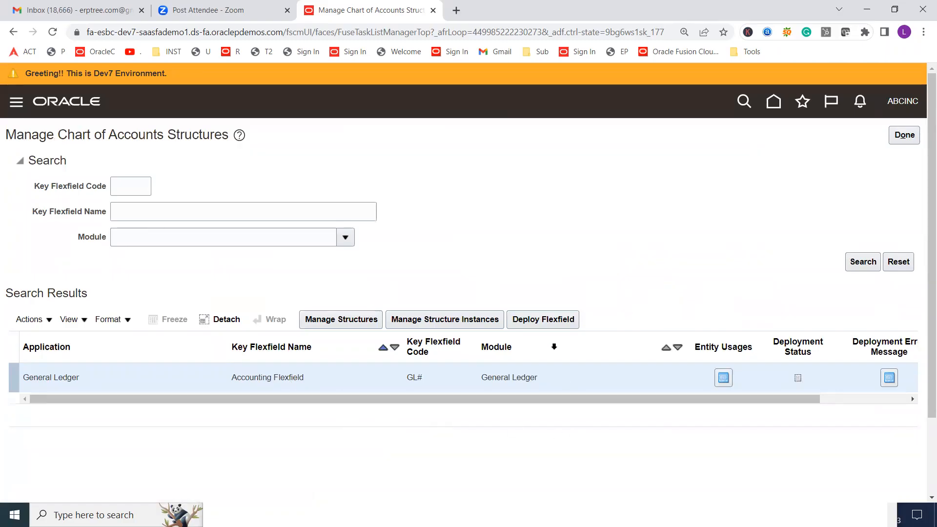
pyautogui.click(552, 324)
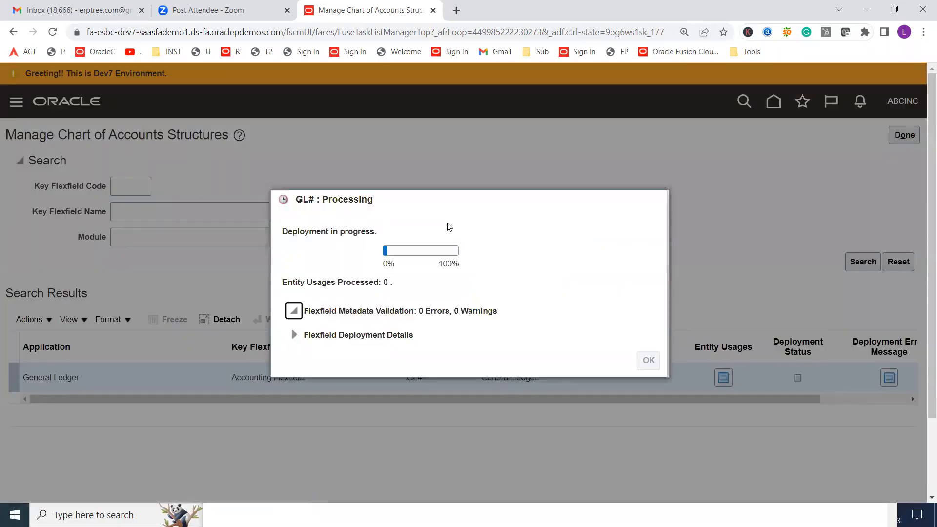
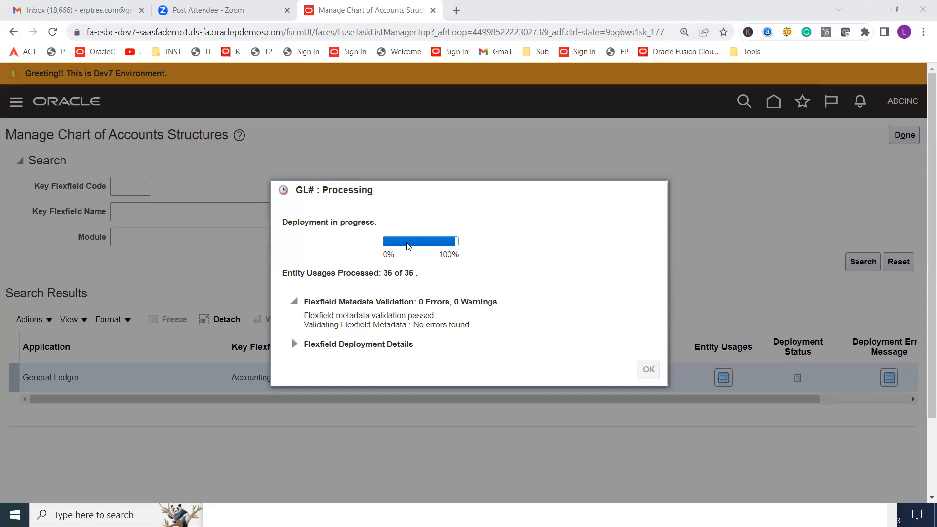
# Close the Accounting Flexfield deployment confirmation and leave the chart of accounts structures page for the implementation project's task list
pyautogui.moveTo(418, 243)
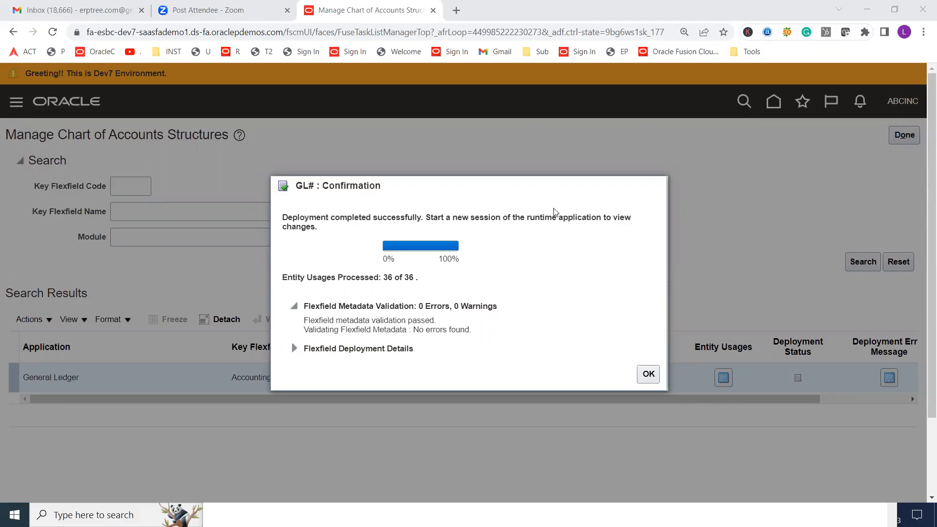
pyautogui.moveTo(283, 217); pyautogui.dragTo(420, 217)
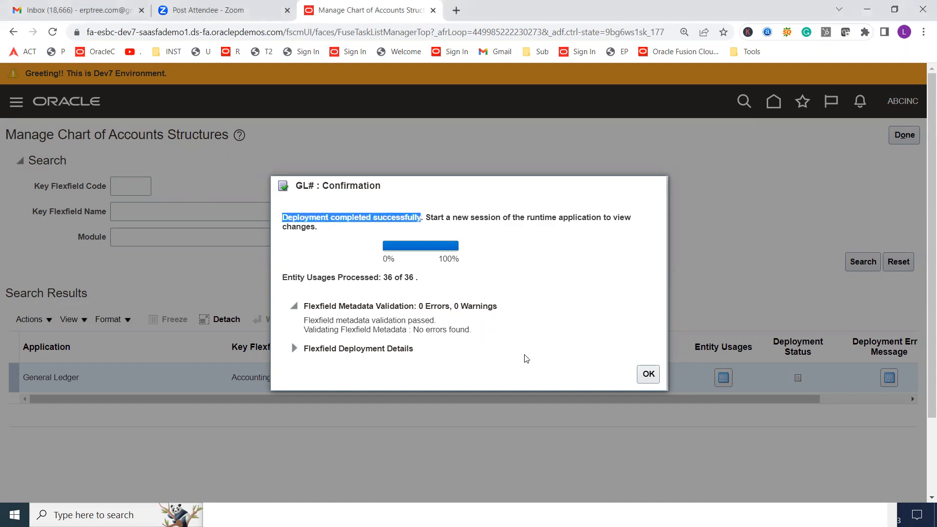
pyautogui.click(647, 373)
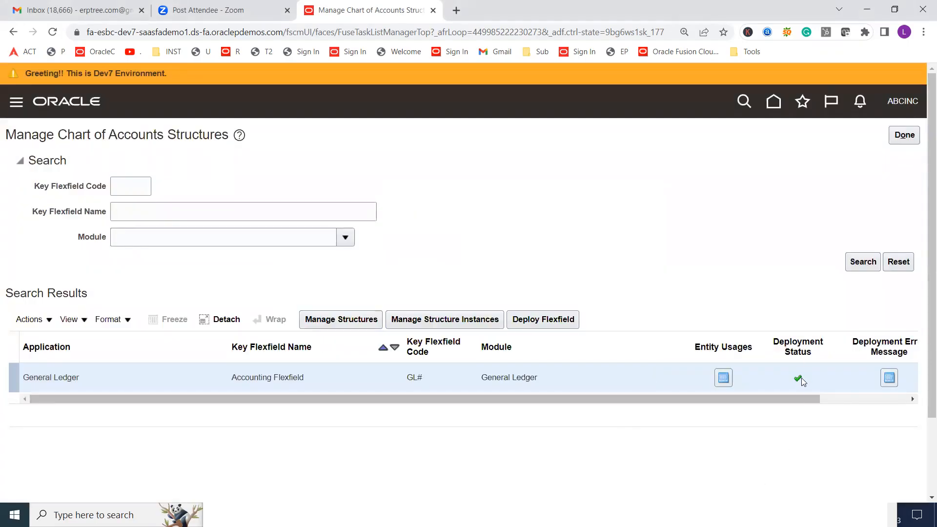
pyautogui.moveTo(798, 381)
pyautogui.click(903, 136)
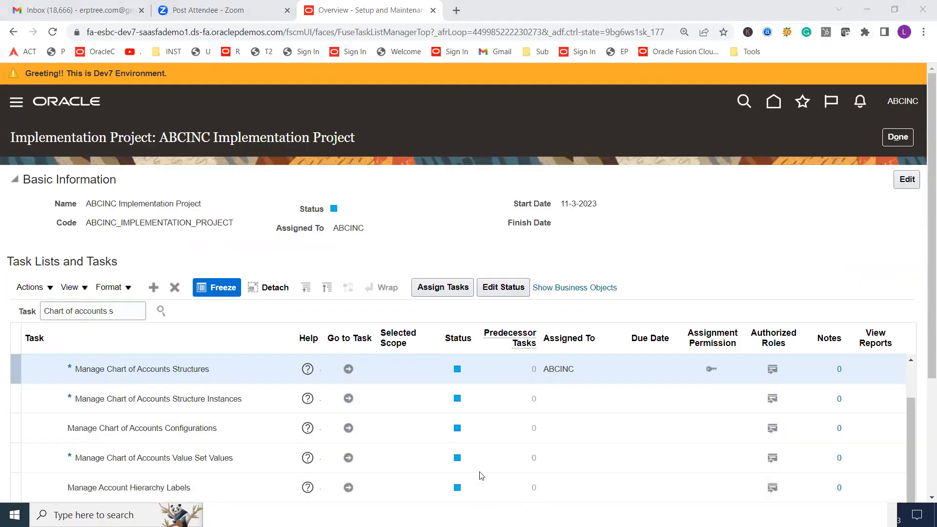
# Switch to the Excel training sheet and enter "Done" beside "Deploy Accounting Key Flexfield" in the Chart of Accounts checklist
pyautogui.click(483, 515)
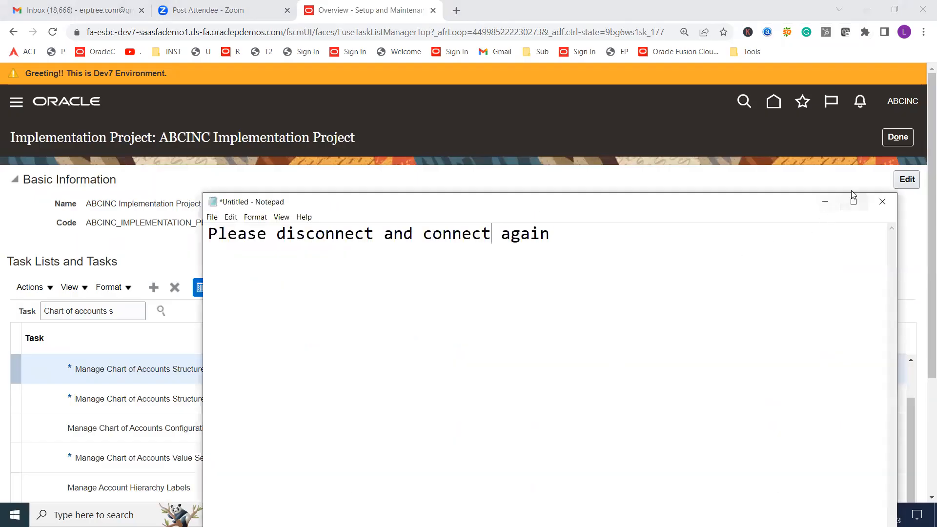
pyautogui.click(825, 201)
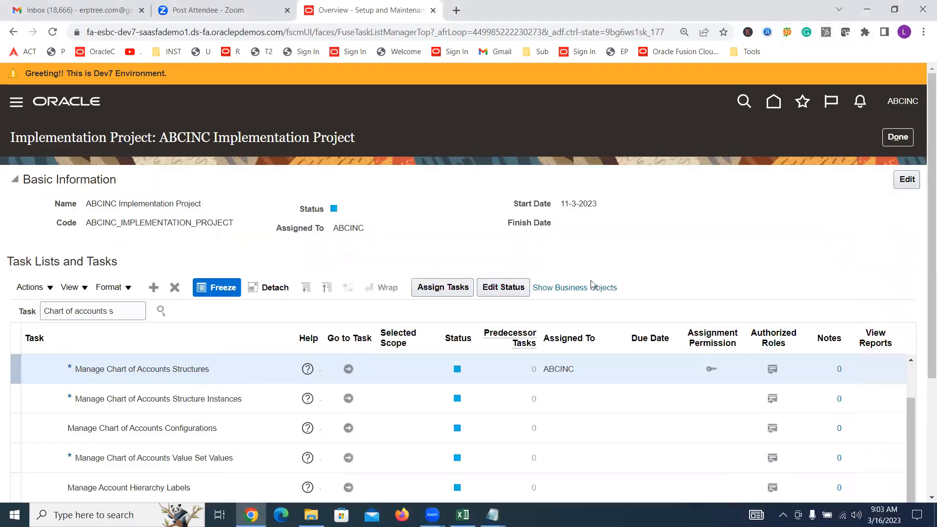
pyautogui.moveTo(462, 514)
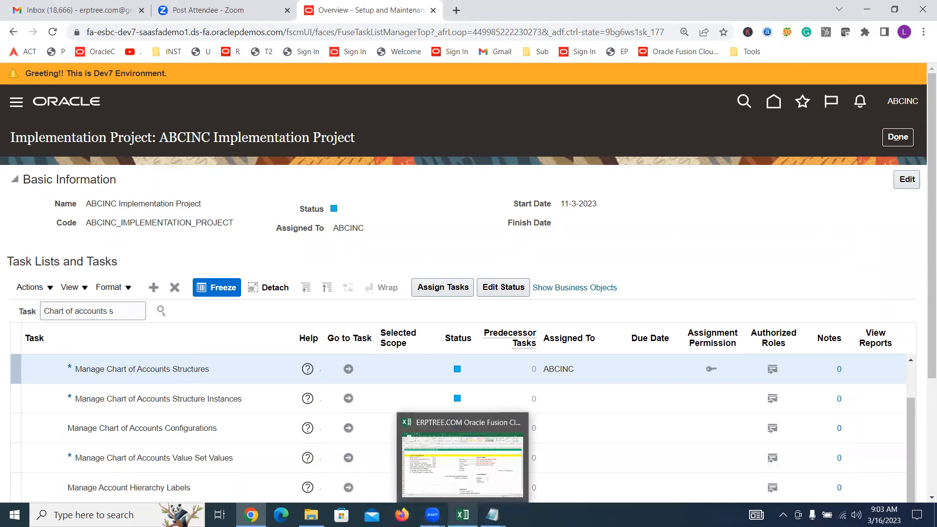
pyautogui.click(466, 471)
pyautogui.click(142, 280)
pyautogui.click(77, 280)
pyautogui.press('Right')
pyautogui.press('Right')
pyautogui.press('Right')
pyautogui.press('Right')
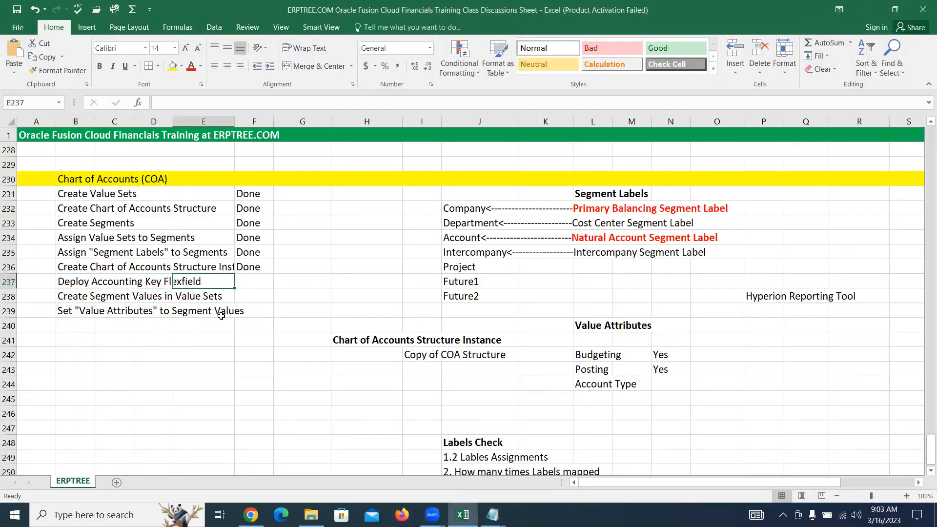
pyautogui.write('Done')
pyautogui.press('Tab')
# Review the checklist item "Create Segment Values in Value Sets" and the Company and Department segment entries in the sheet
pyautogui.moveTo(73, 296); pyautogui.dragTo(227, 296)
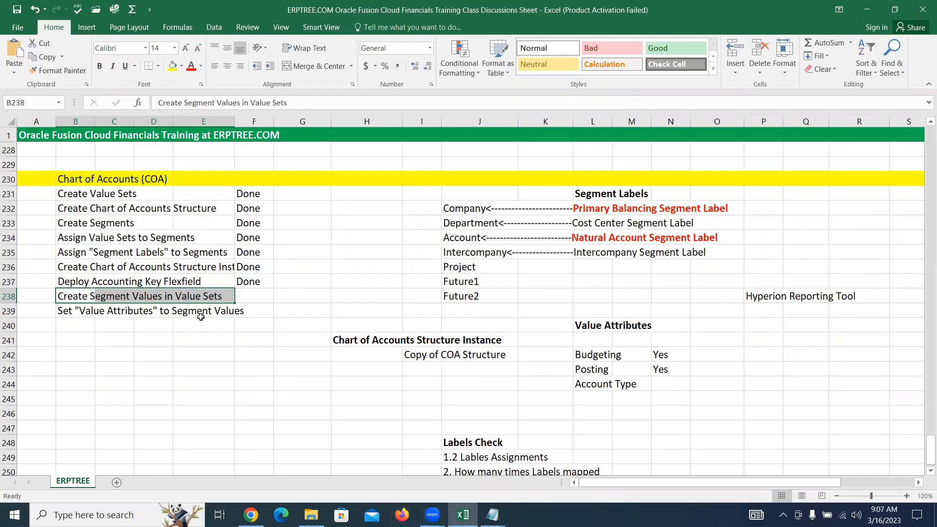
pyautogui.moveTo(67, 297); pyautogui.dragTo(215, 295)
pyautogui.click(455, 208)
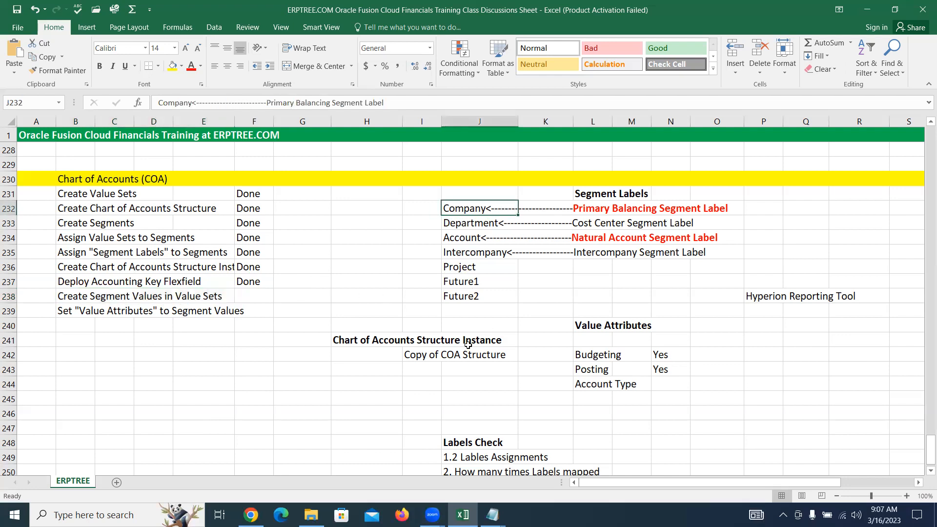
pyautogui.click(459, 220)
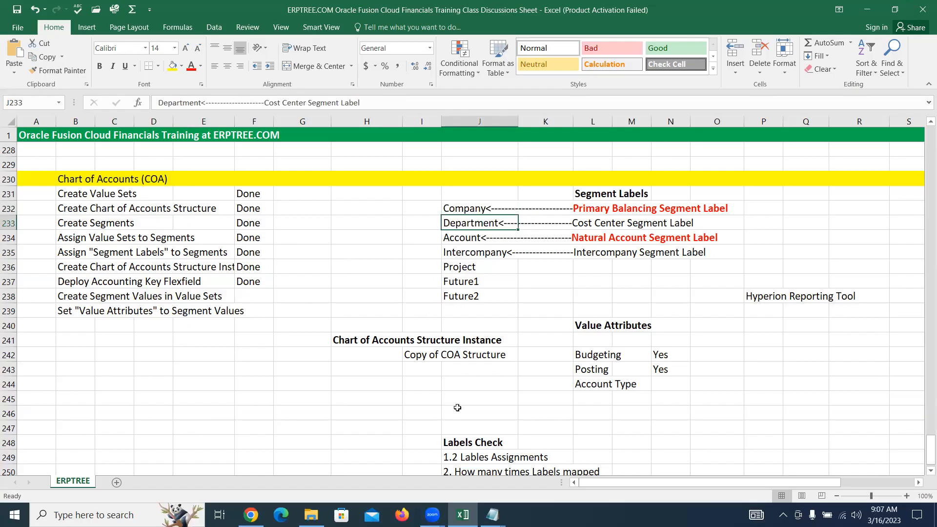
# Switch back to Oracle in Chrome and compare the Manage Chart of Accounts Value Sets and Value Set Values tasks in the project list
pyautogui.click(251, 515)
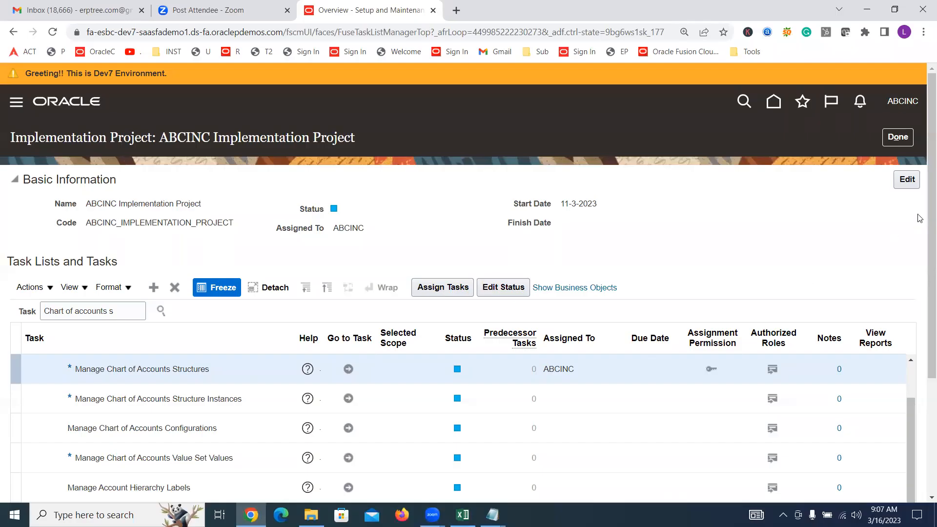
pyautogui.scroll(-1, 919, 218)
pyautogui.scroll(-1, 919, 218)
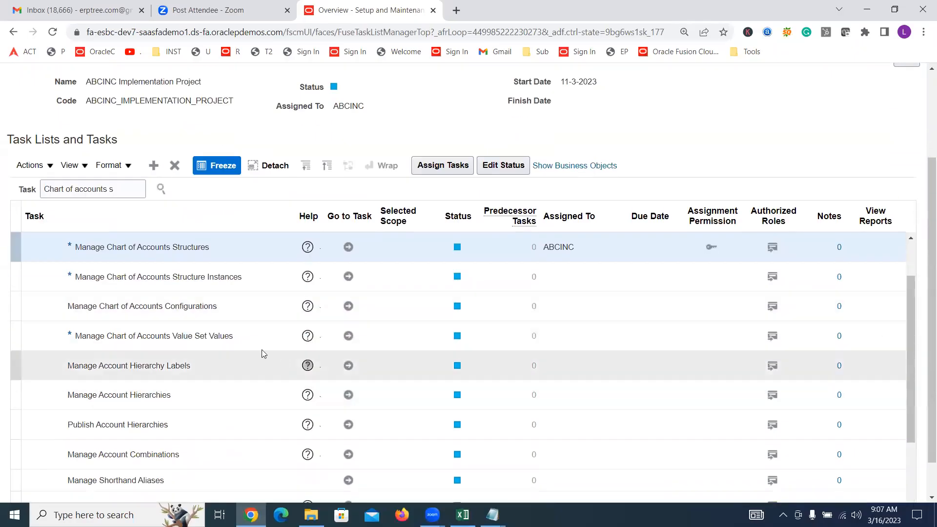
pyautogui.click(220, 335)
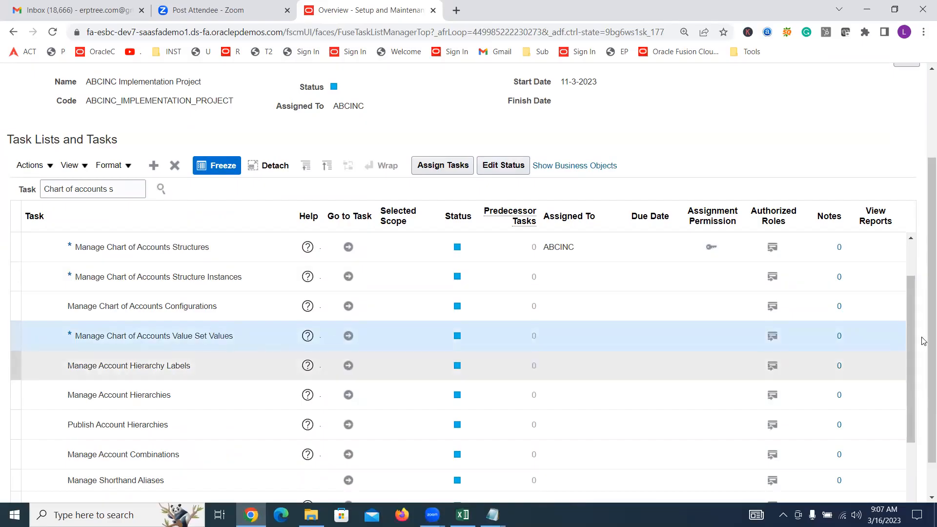
pyautogui.click(911, 240)
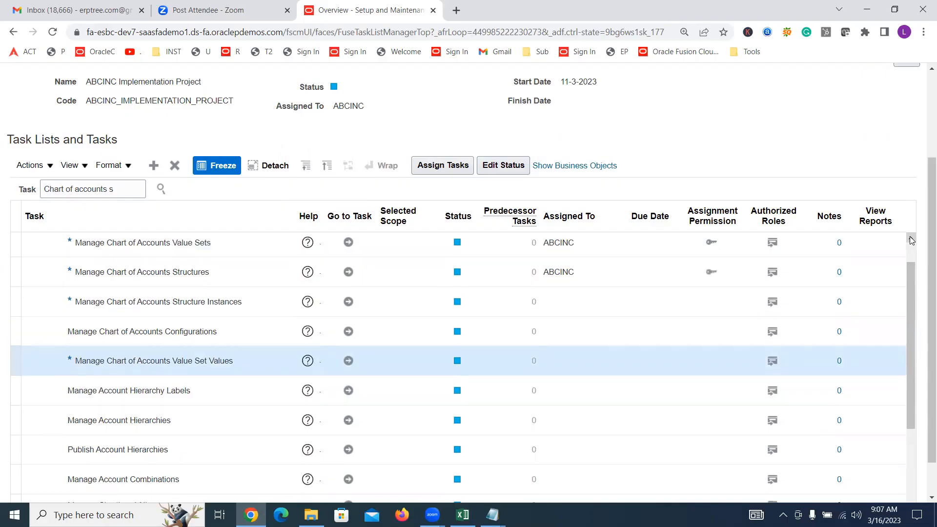
pyautogui.click(156, 246)
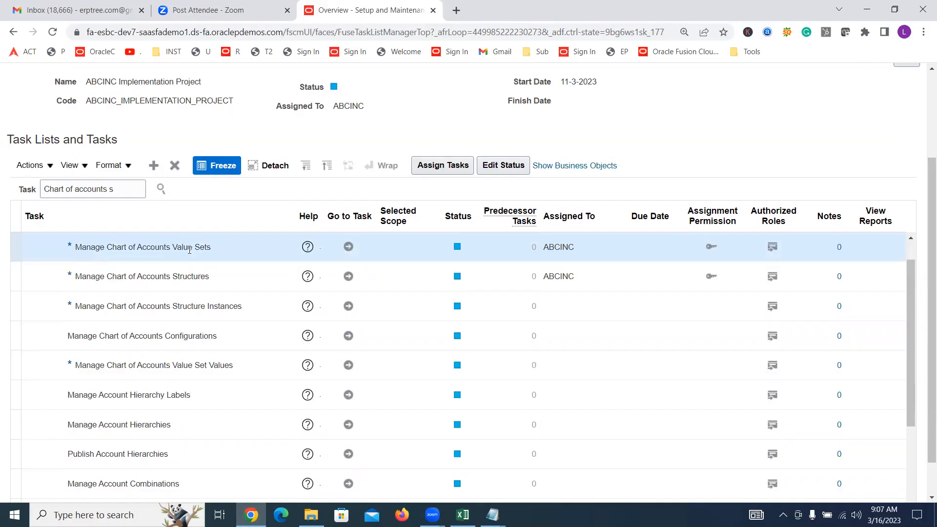
pyautogui.click(197, 366)
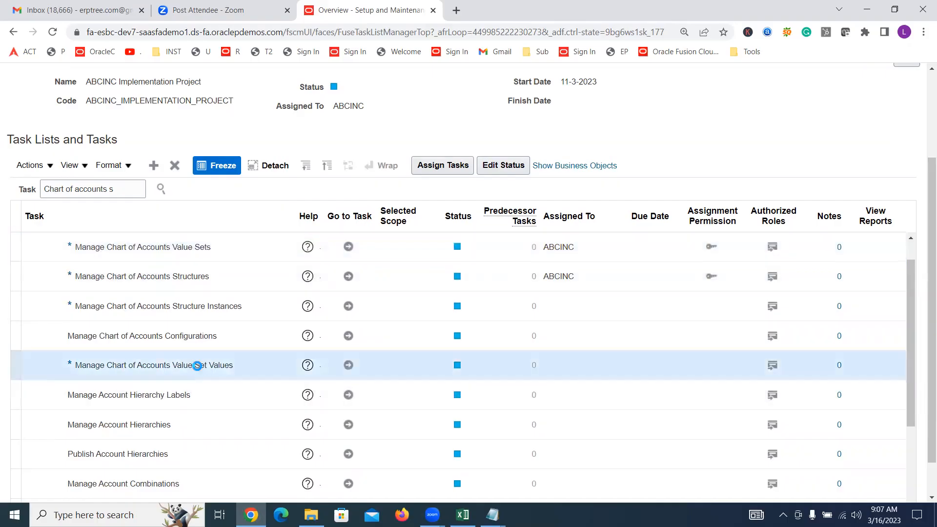
pyautogui.click(195, 254)
pyautogui.click(204, 364)
pyautogui.click(204, 245)
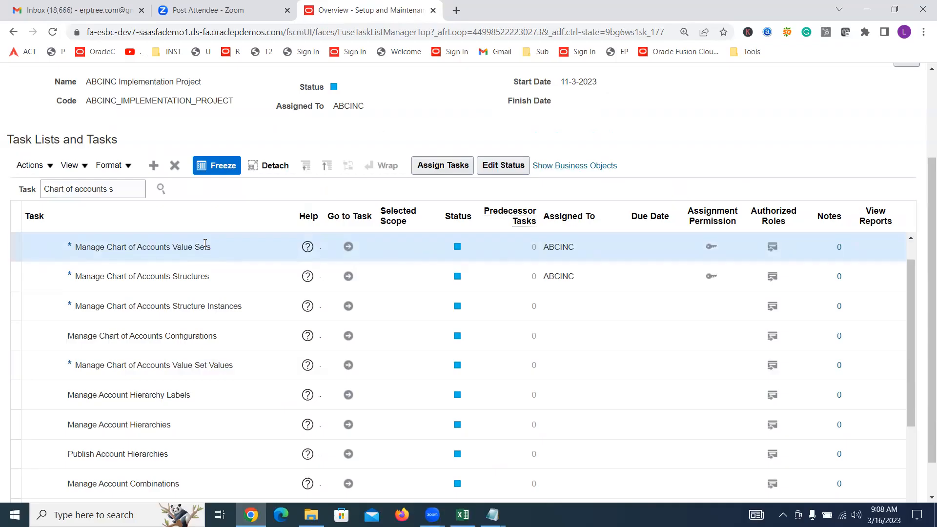
pyautogui.click(226, 375)
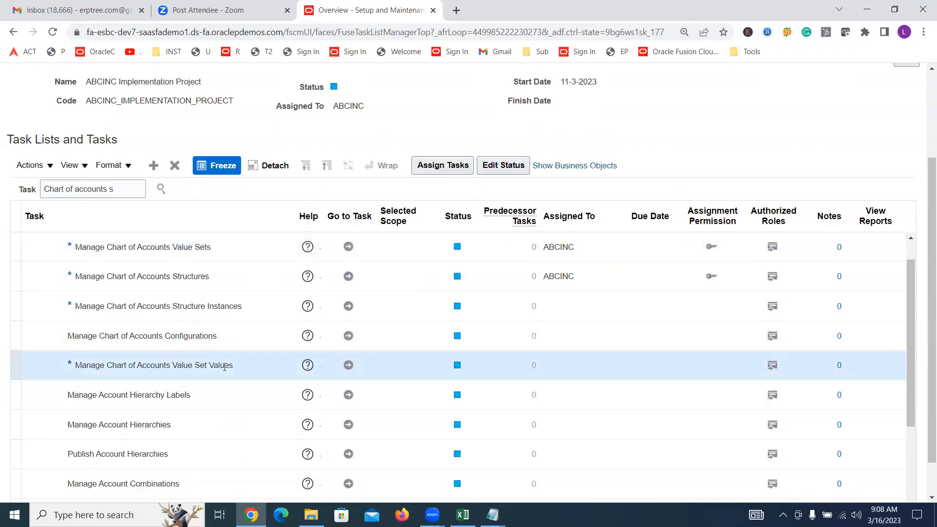
# Open the Manage Chart of Accounts Value Set Values task and search for value set code "ABCINC Company"
pyautogui.click(348, 366)
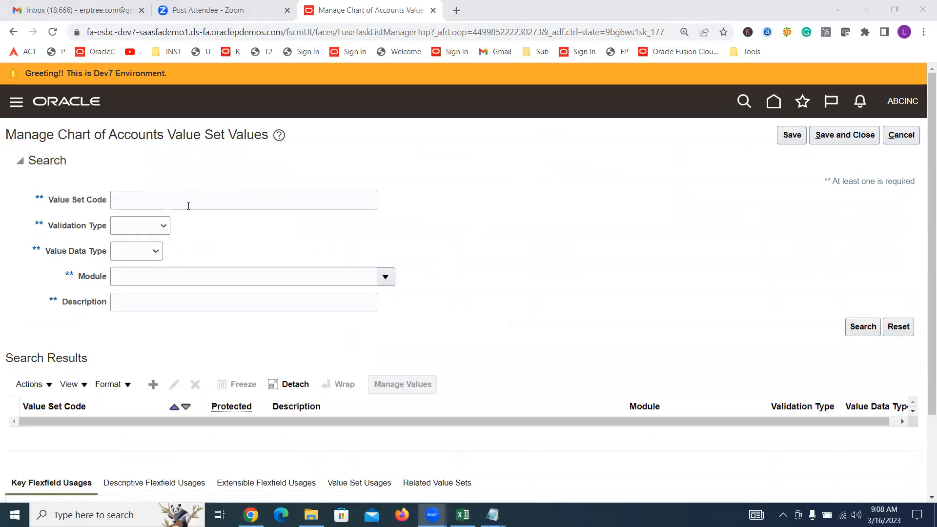
pyautogui.click(340, 96)
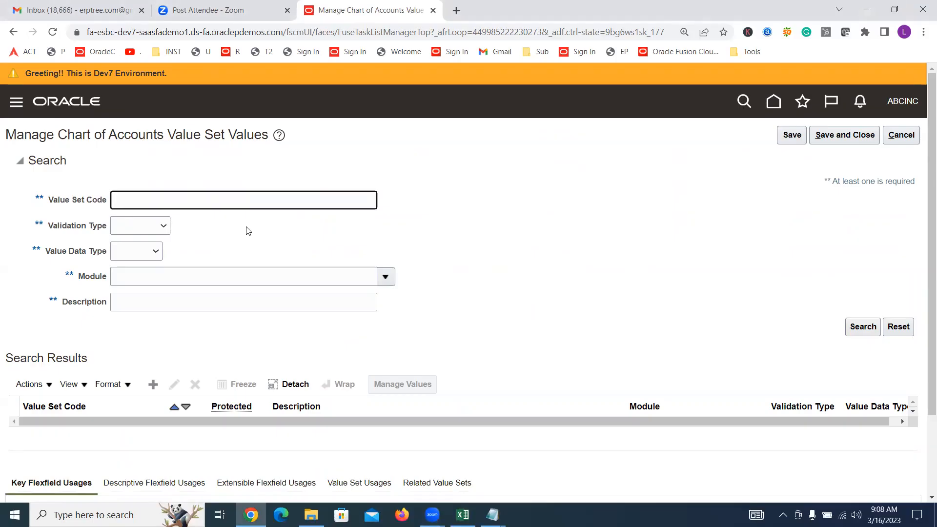
pyautogui.write('ABCINC Company')
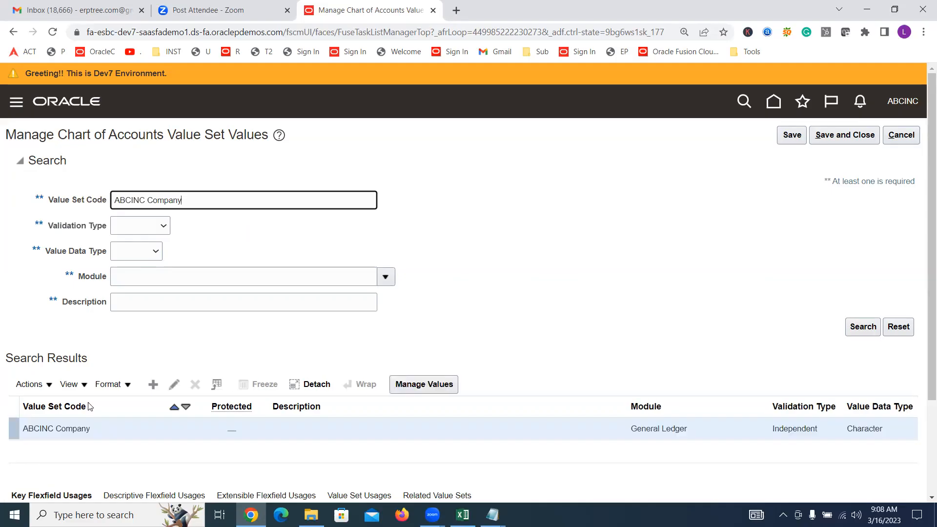
pyautogui.tripleClick(51, 430)
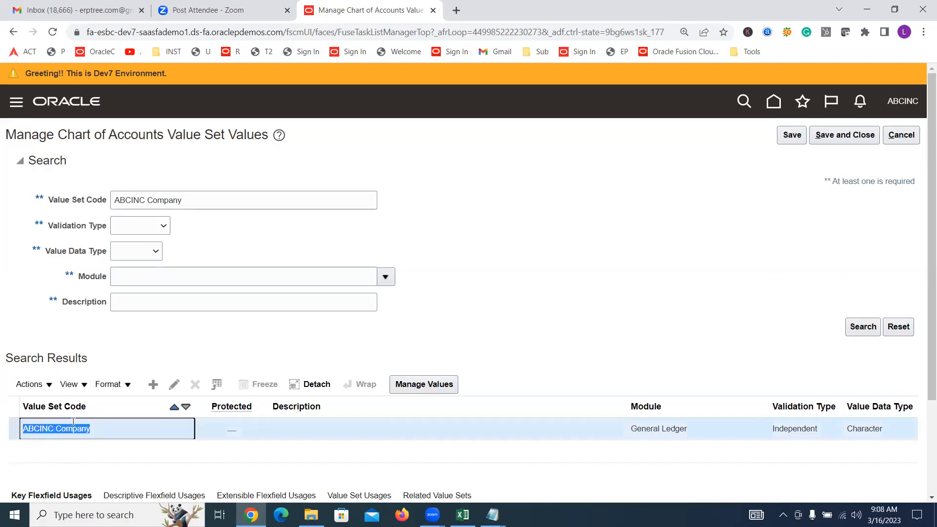
pyautogui.click(413, 335)
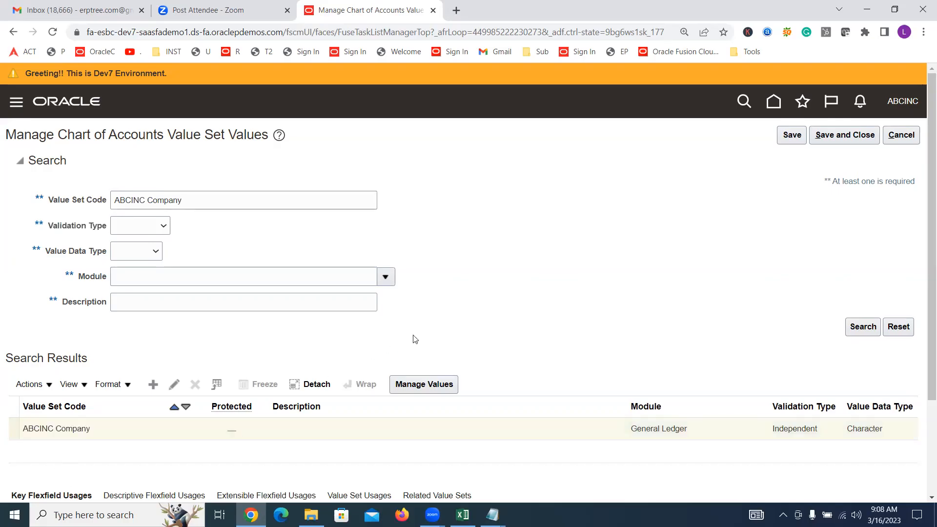
# Open the ABCINC Company value set for editing to examine its definition, and cancel without making changes
pyautogui.click(174, 389)
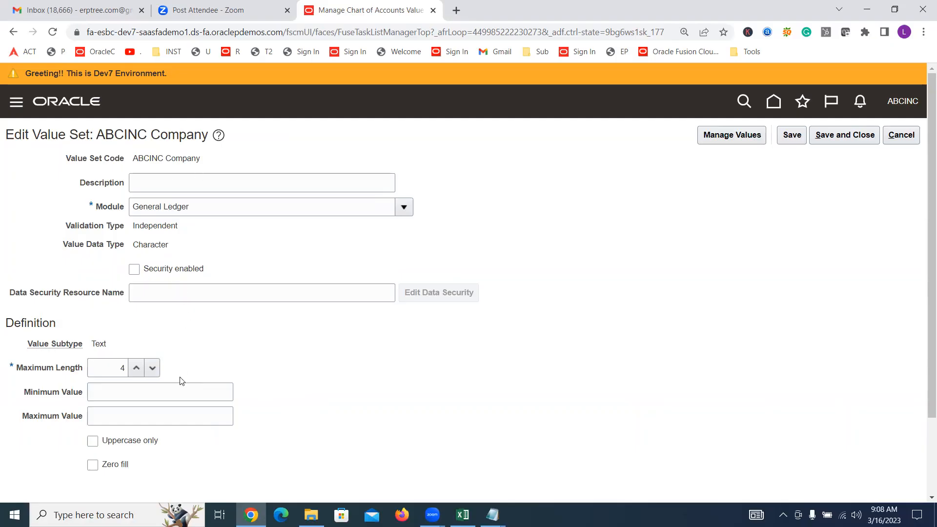
pyautogui.click(901, 136)
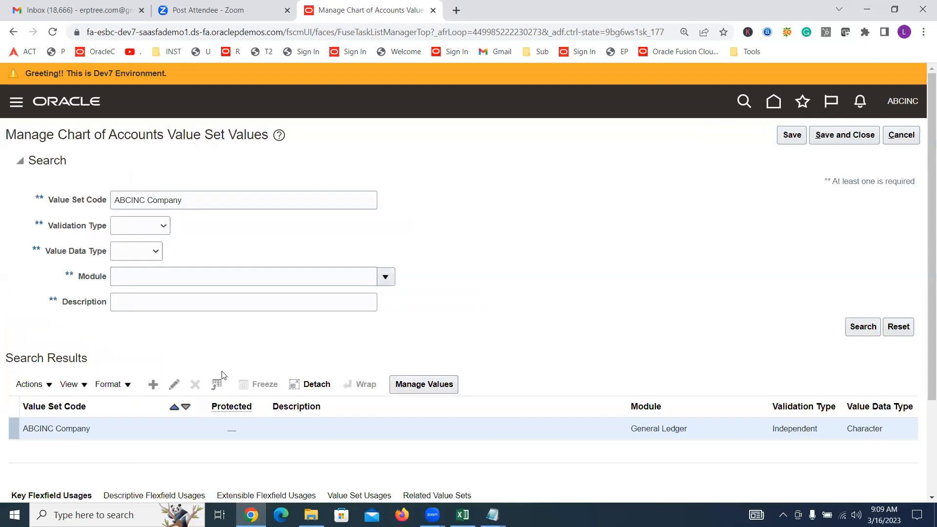
pyautogui.tripleClick(59, 431)
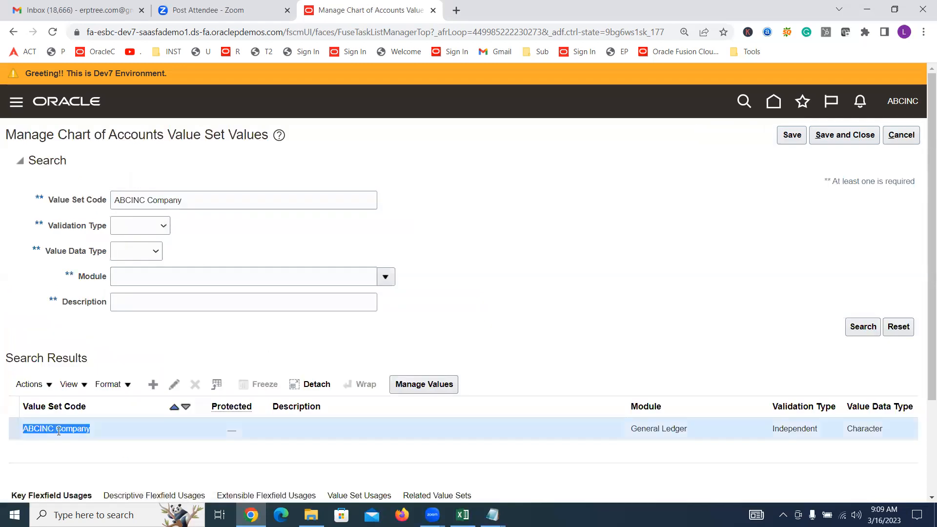
pyautogui.click(475, 288)
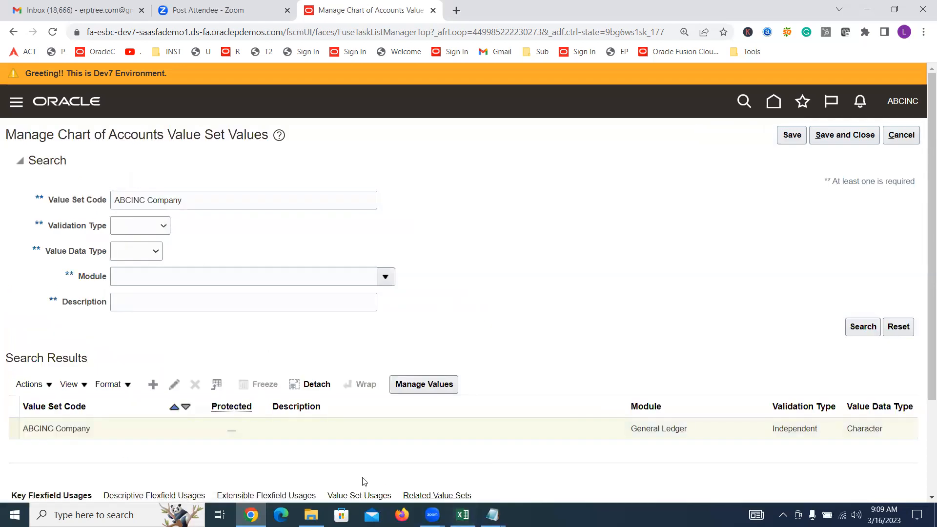
# Open the value management page for the ABCINC Company value set and search for its existing values
pyautogui.click(281, 435)
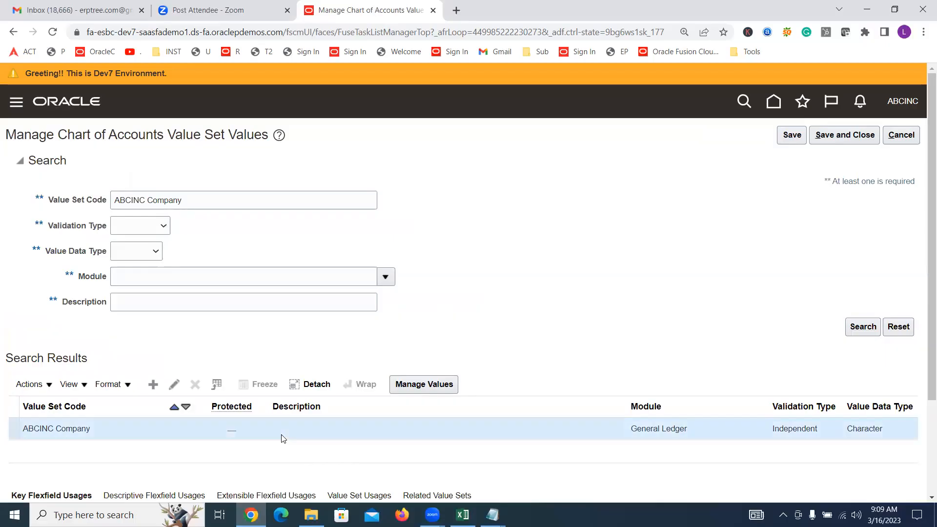
pyautogui.click(413, 386)
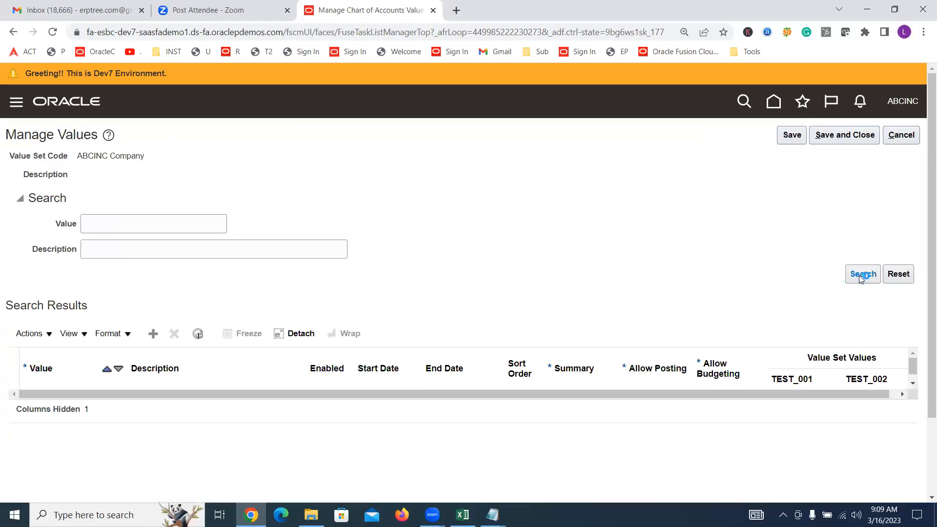
pyautogui.tripleClick(126, 156)
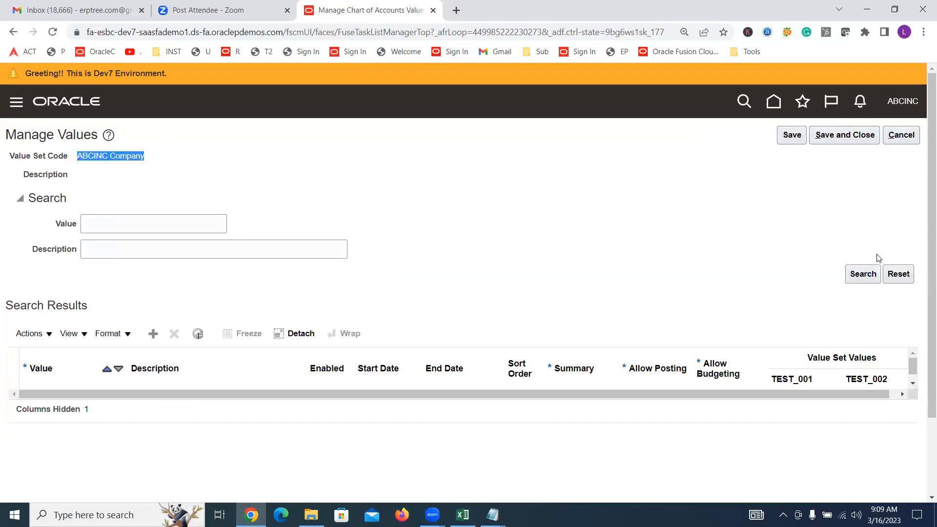
pyautogui.click(861, 273)
# Add a row to the ABCINC Company value set with value 10000 and description "ABCINC Financial Services"
pyautogui.click(150, 339)
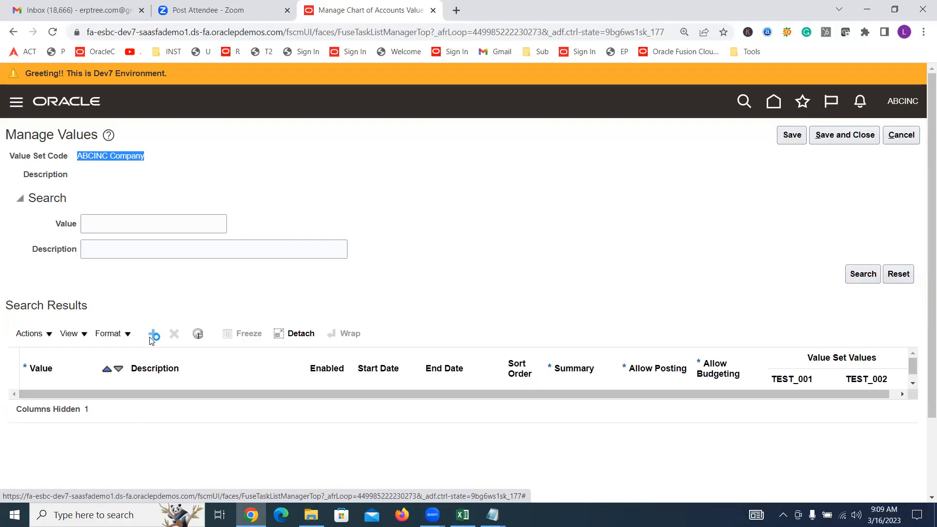
pyautogui.click(153, 334)
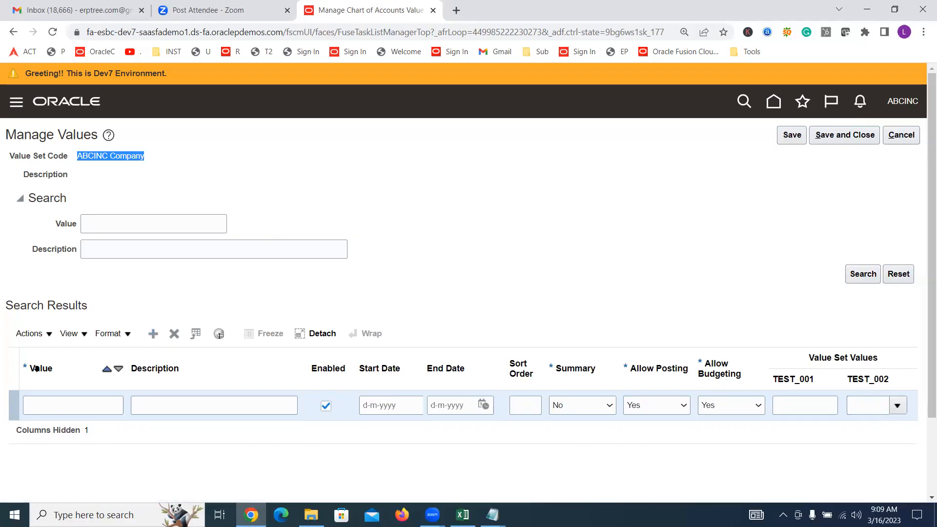
pyautogui.click(47, 407)
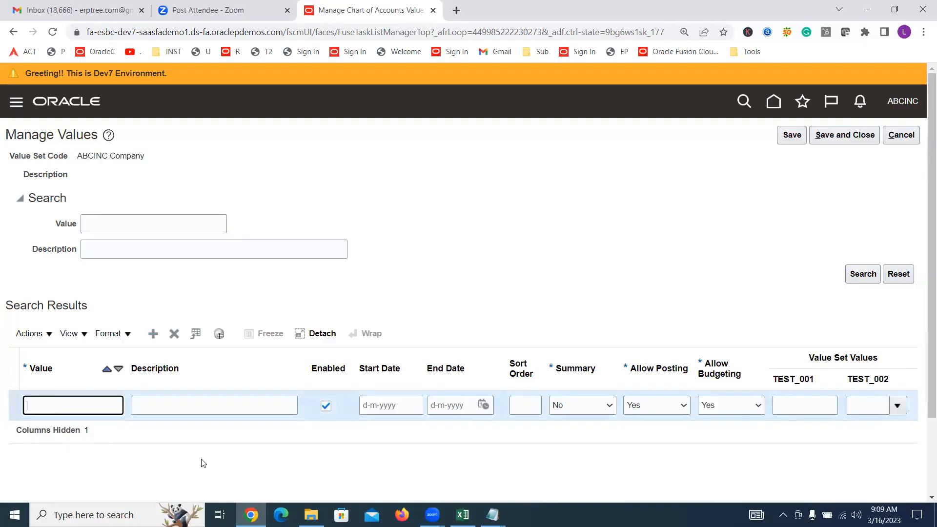
pyautogui.write('10000')
pyautogui.press('Tab')
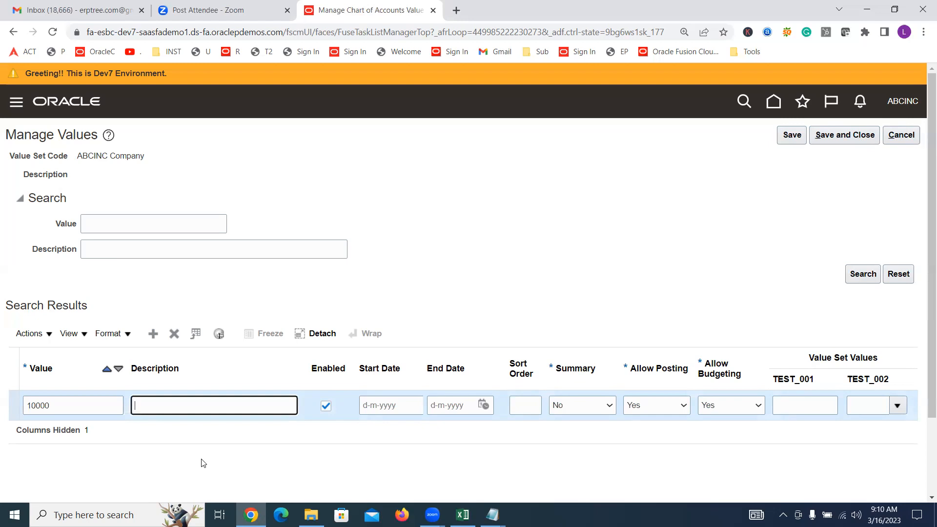
pyautogui.write('ABCINC Financial Services')
# Review the Value Attributes notes in the Excel training sheet and compare them with Oracle's Allow Posting and Allow Budgeting columns
pyautogui.hotkey('alt', 'Tab')
pyautogui.scroll(-2, 478, 349)
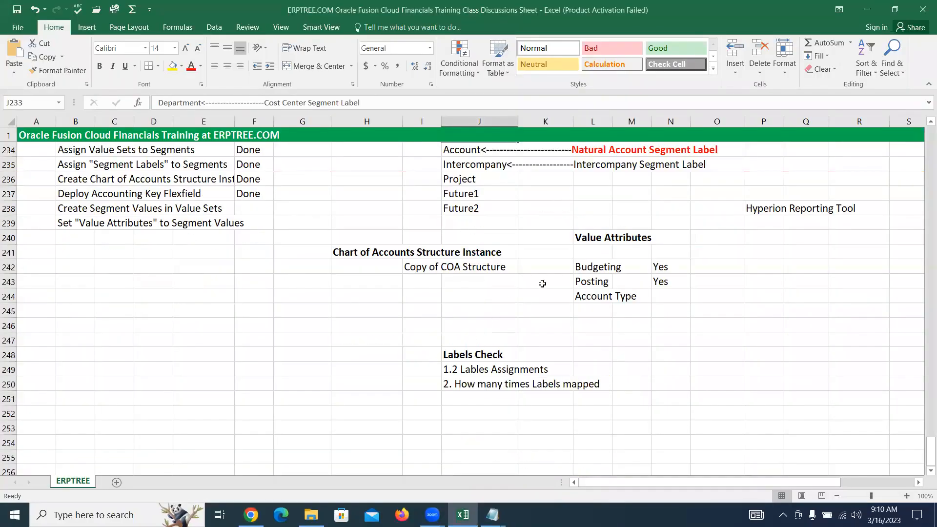
pyautogui.moveTo(578, 241); pyautogui.dragTo(660, 281)
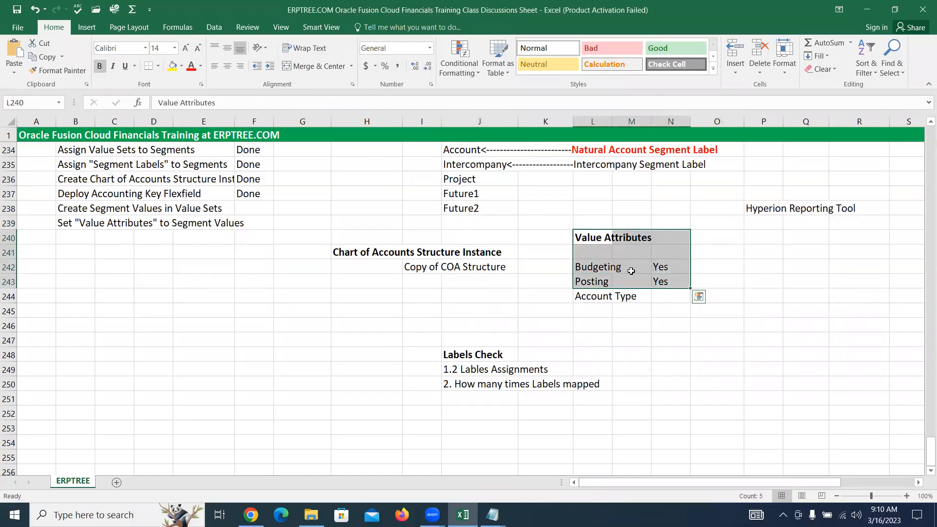
pyautogui.hotkey('alt', 'Tab')
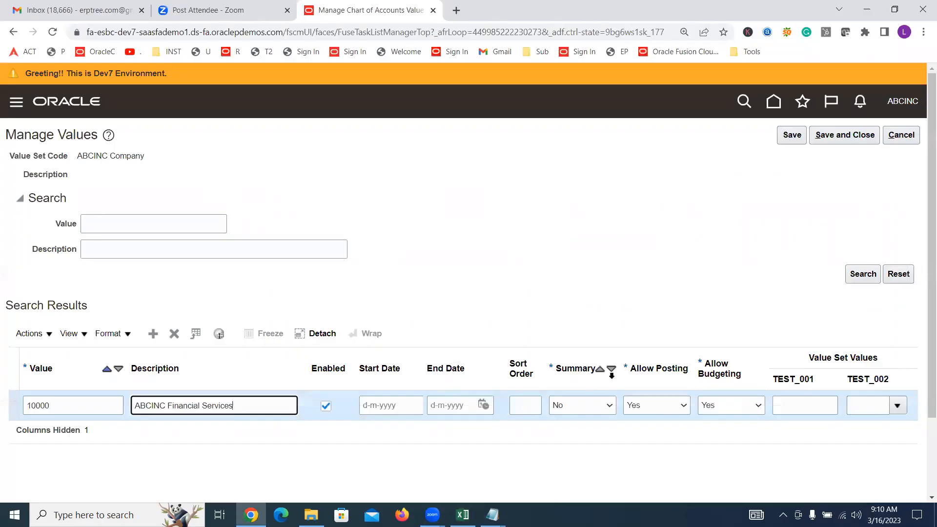
pyautogui.click(642, 369)
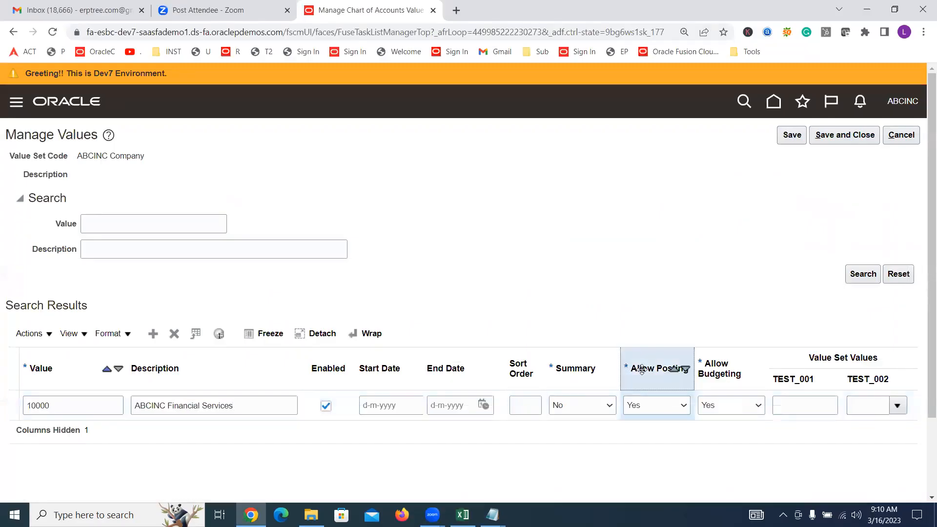
pyautogui.click(704, 362)
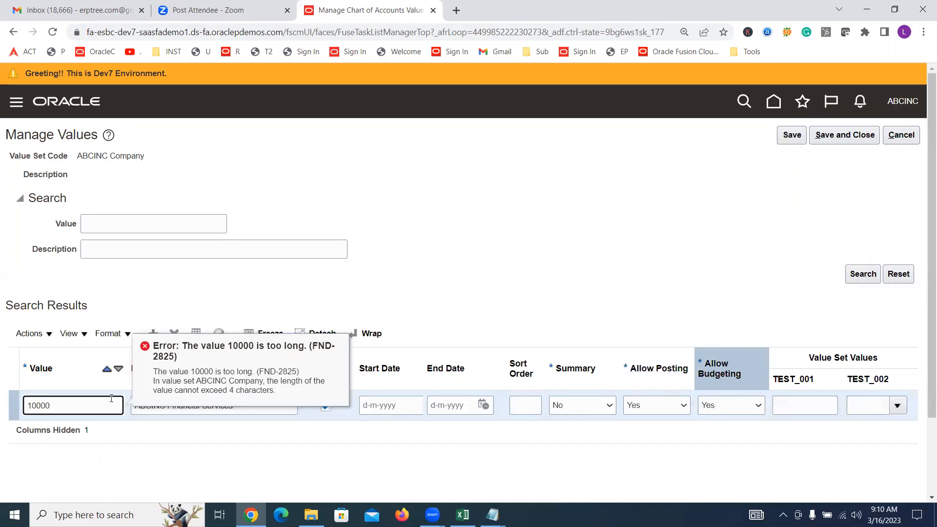
# Shorten the new company value to 1000 to fit the value set's four-character limit
pyautogui.click(235, 390)
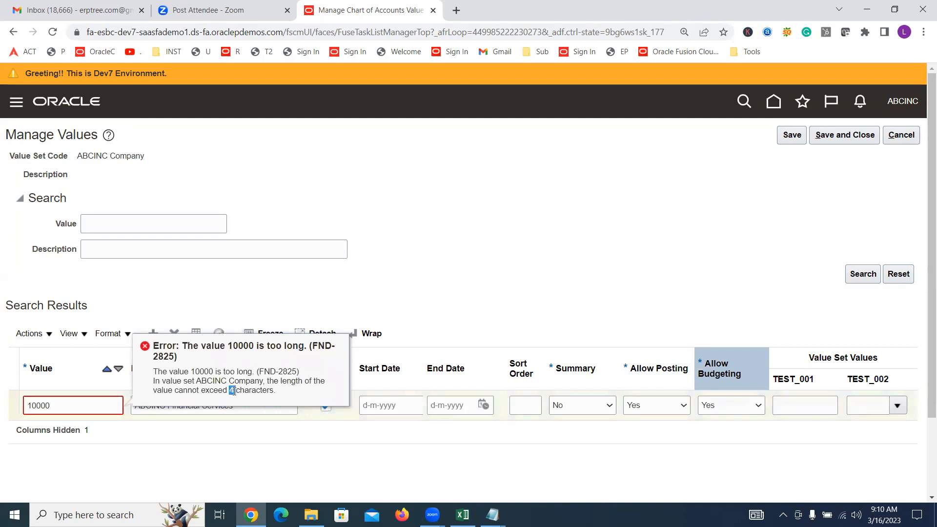
pyautogui.click(67, 405)
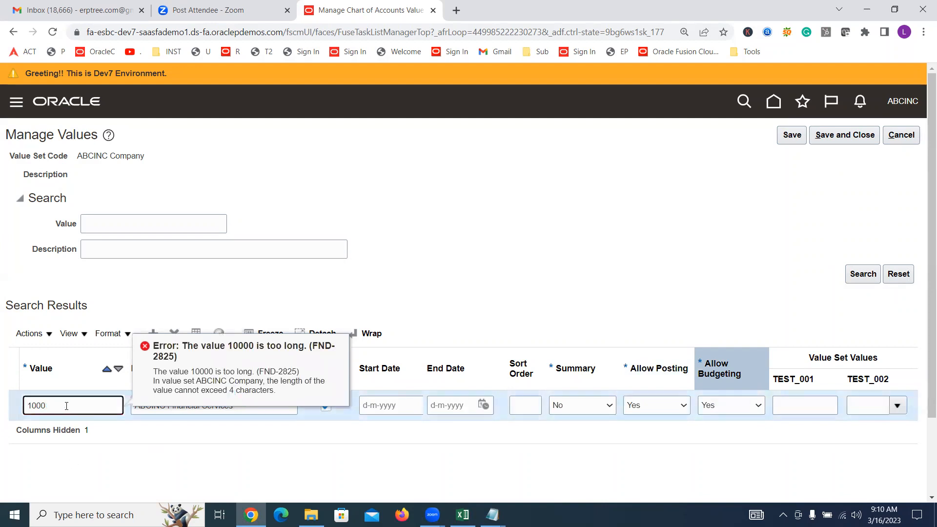
pyautogui.click(527, 262)
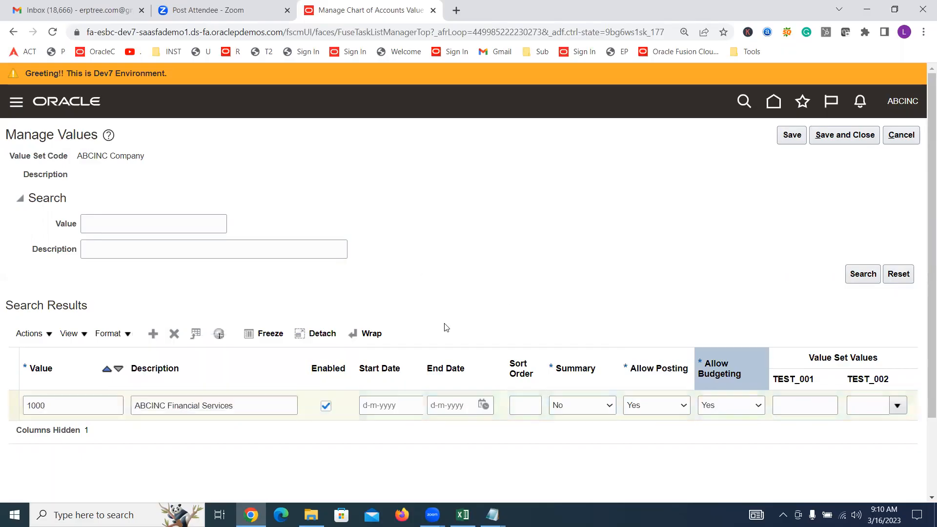
# Examine the Summary choices and the Allow Posting setting for value 1000 without changing them
pyautogui.click(53, 405)
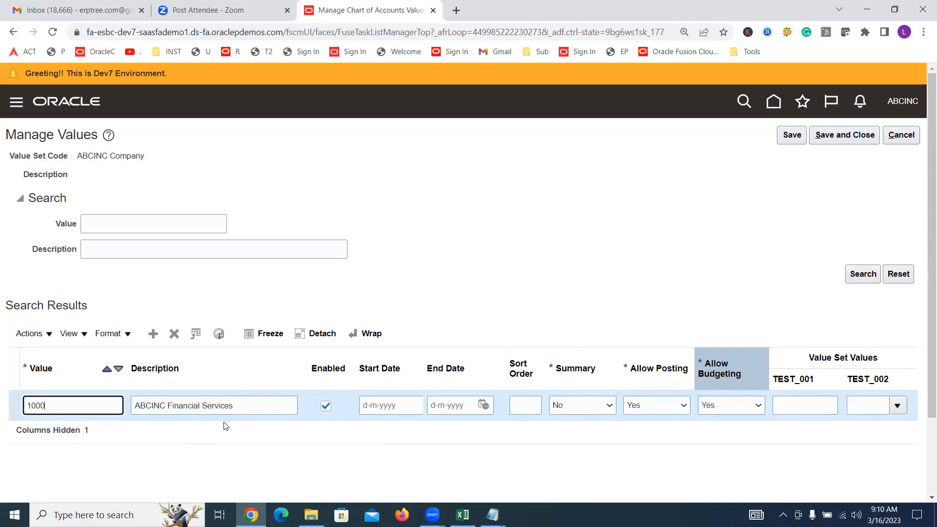
pyautogui.click(556, 409)
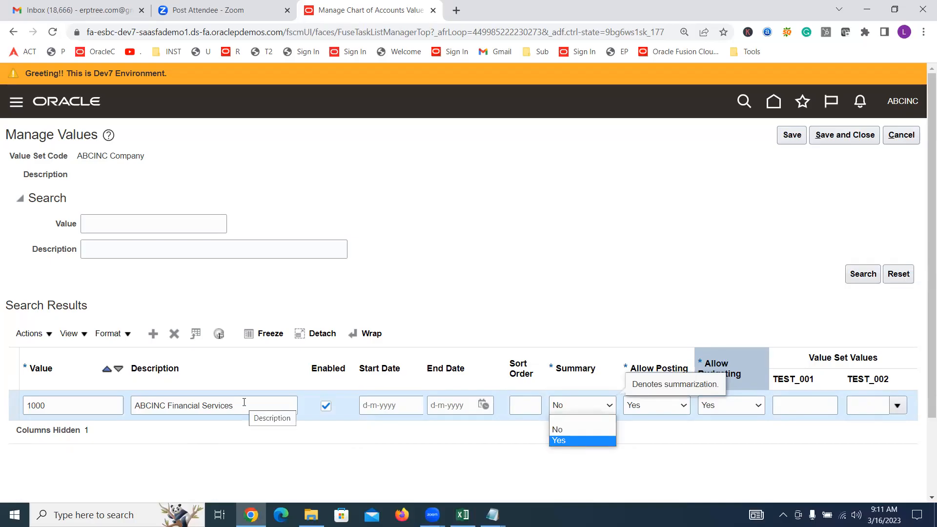
pyautogui.click(488, 272)
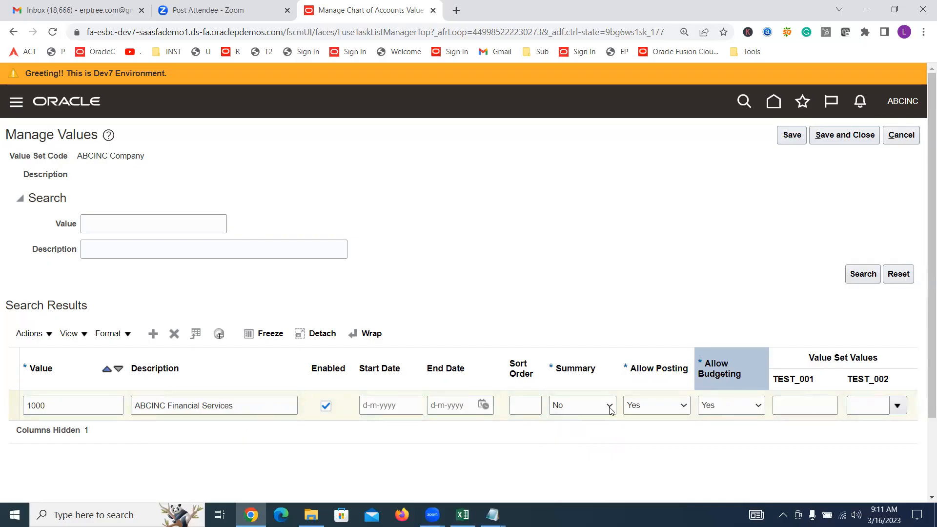
pyautogui.click(655, 368)
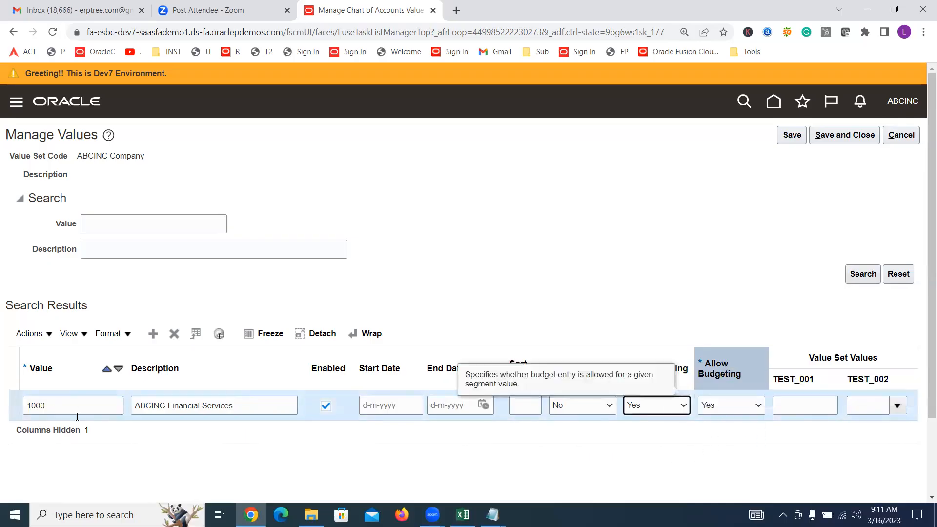
pyautogui.click(12, 399)
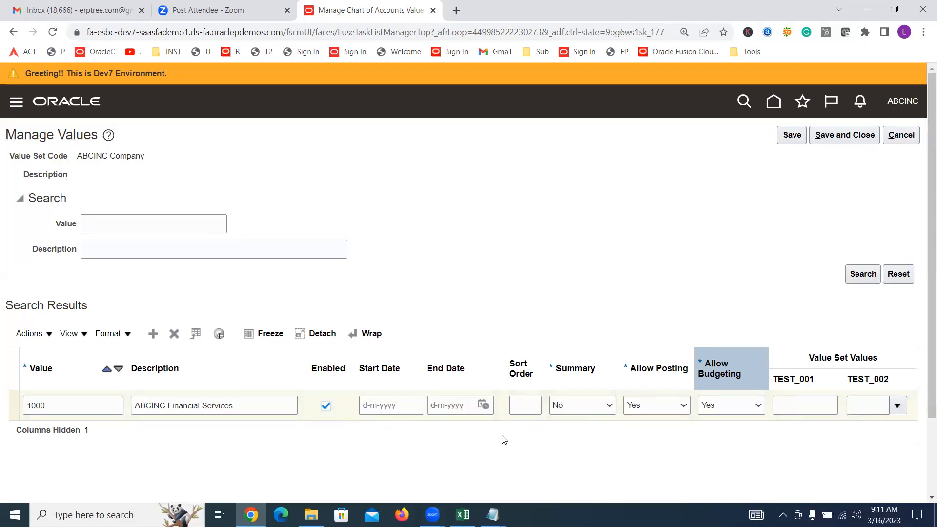
# Inspect the start and end date fields of value 1000, and try disabling and re-enabling the value
pyautogui.click(388, 404)
pyautogui.press('Tab')
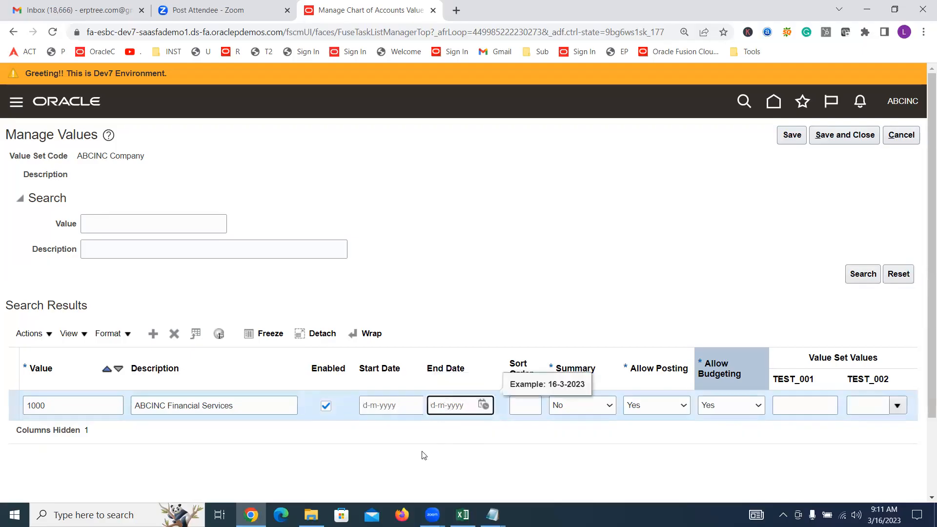
pyautogui.click(393, 406)
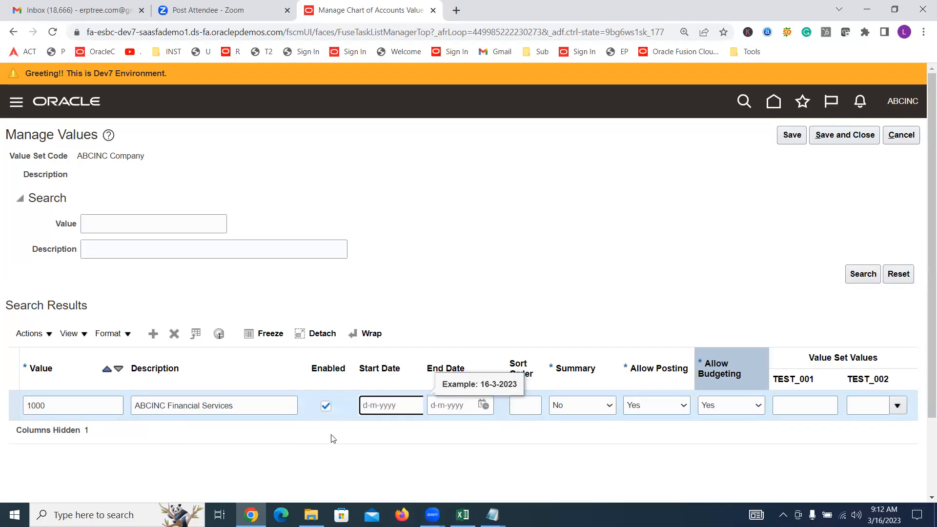
pyautogui.click(454, 406)
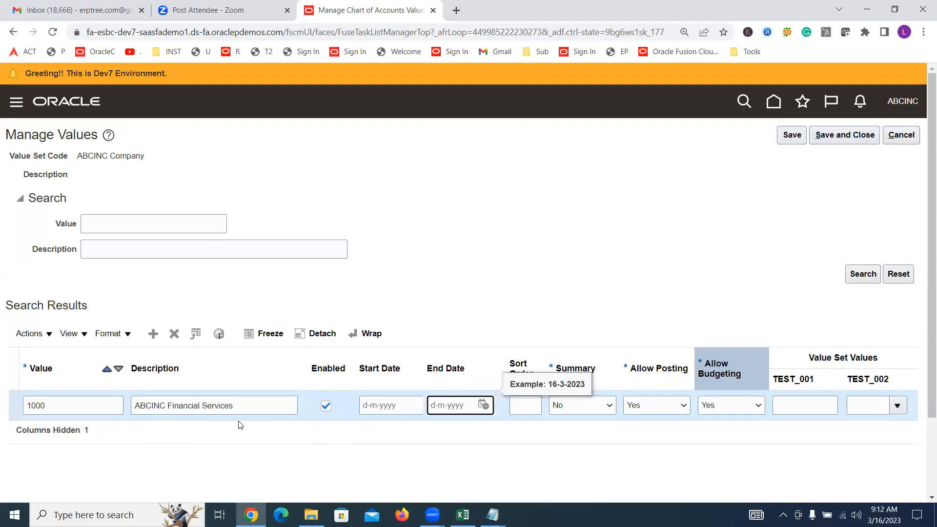
pyautogui.click(326, 407)
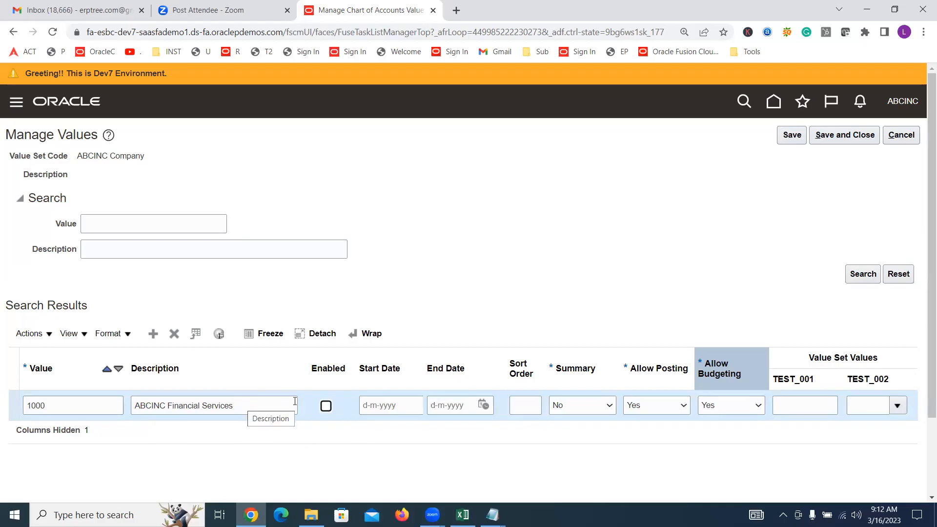
pyautogui.click(326, 406)
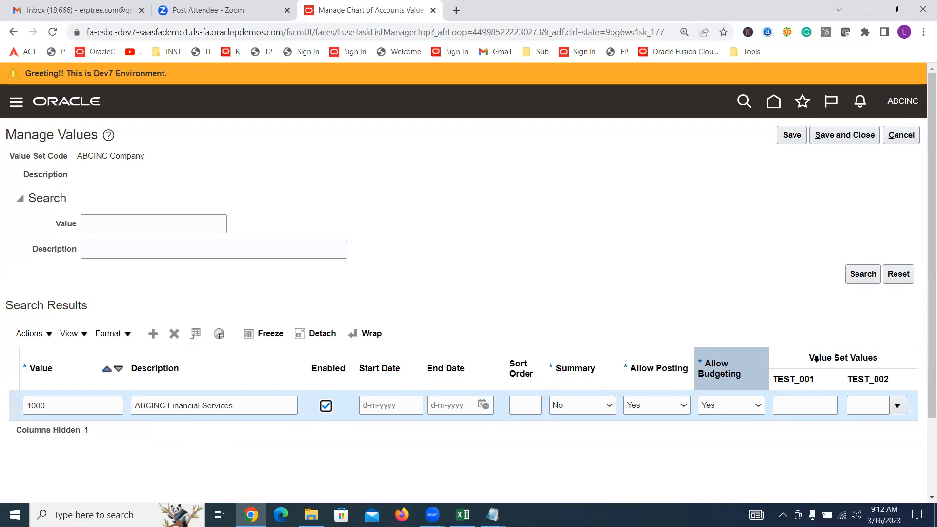
# Inspect the Value Set Values columns and add another empty value row to the ABCINC Company value set
pyautogui.click(829, 358)
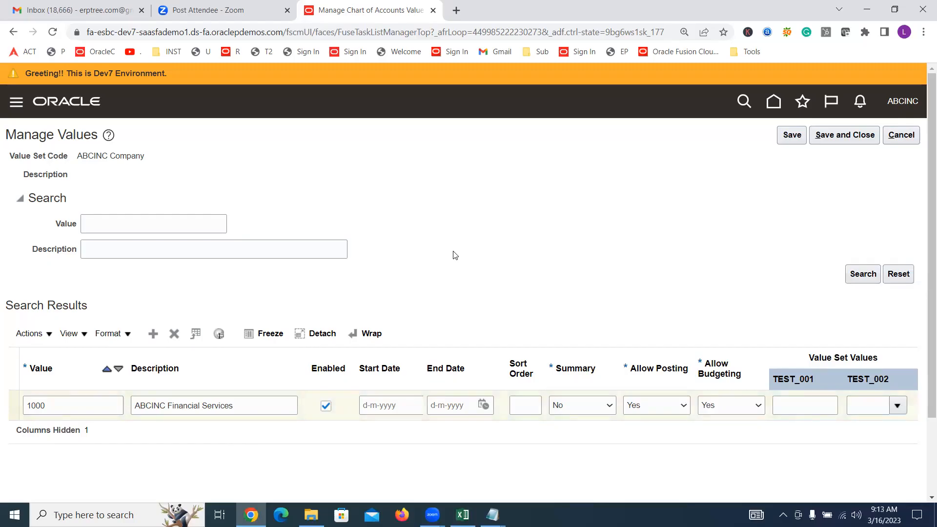
pyautogui.click(152, 336)
# Switch to the Excel training sheet, review the Create Value Sets entry under Chart of Accounts, and return to Oracle
pyautogui.hotkey('alt', 'Tab')
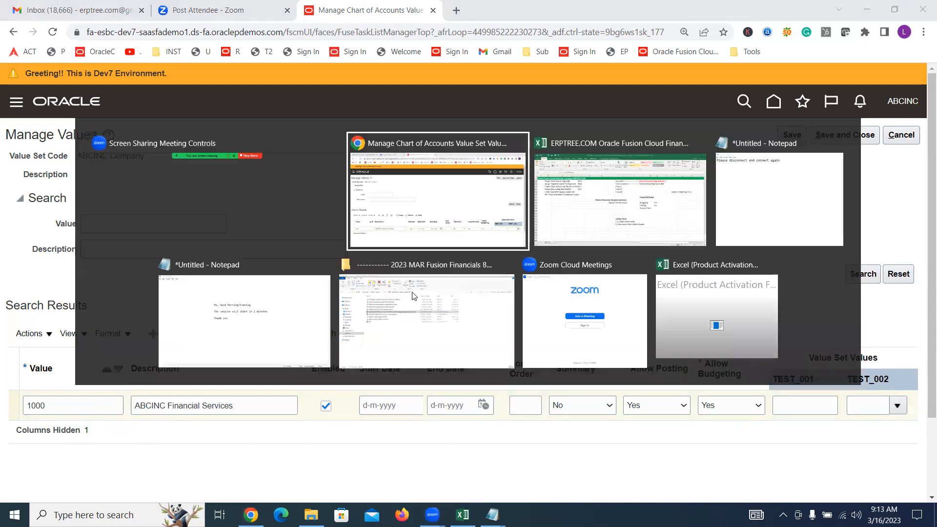
pyautogui.click(203, 307)
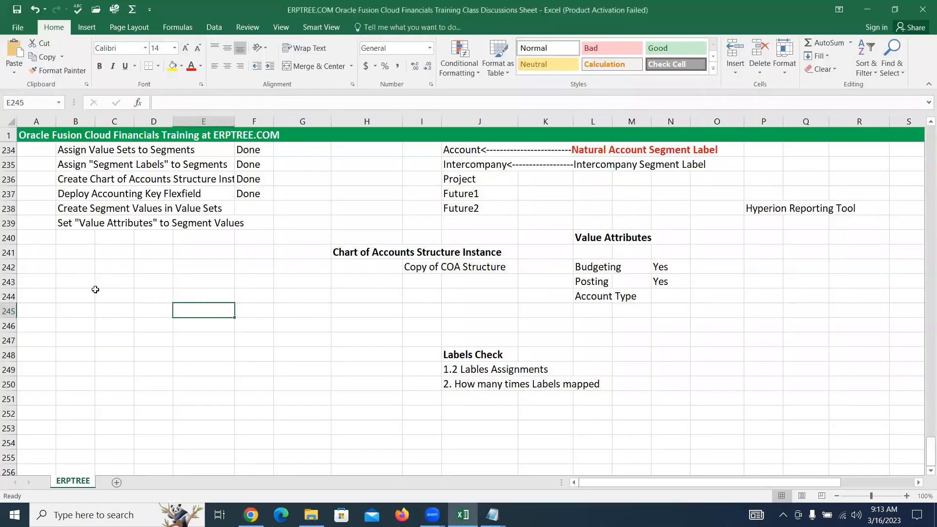
pyautogui.scroll(3, 95, 289)
pyautogui.moveTo(64, 231); pyautogui.dragTo(129, 237)
pyautogui.hotkey('alt', 'Tab')
pyautogui.hotkey('alt', 'Tab')
pyautogui.press('Tab')
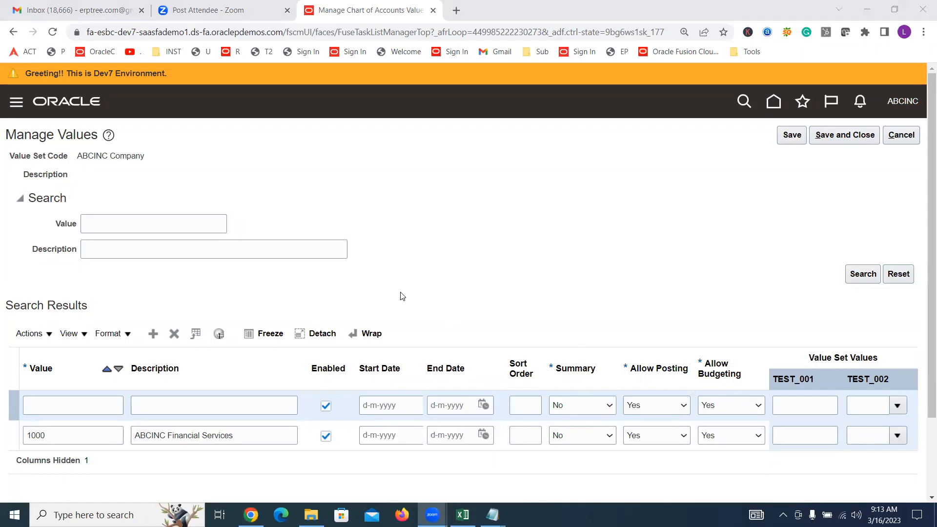
# Review the flexfield deployment, Budgeting and Posting attributes, and Create Value Sets entries in the Excel sheet, and return to Oracle
pyautogui.hotkey('alt', 'Tab')
pyautogui.moveTo(73, 324); pyautogui.dragTo(204, 323)
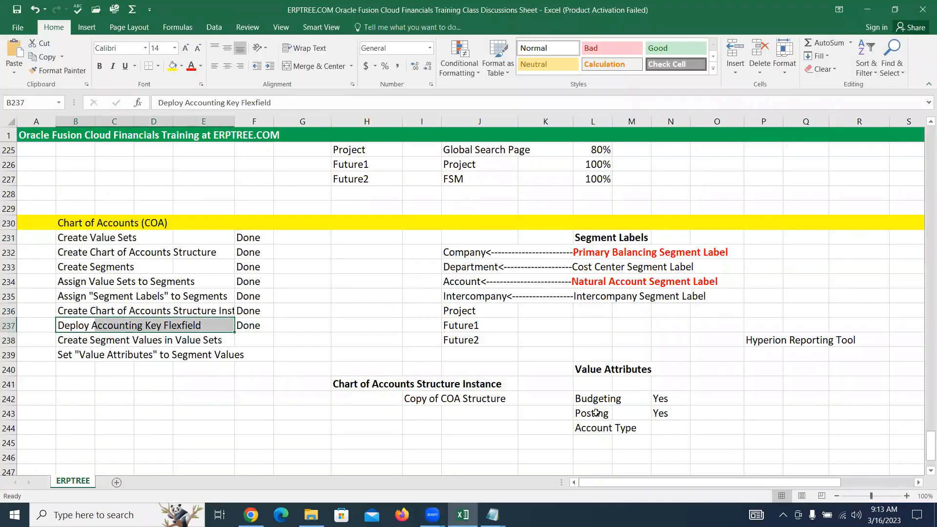
pyautogui.moveTo(584, 395); pyautogui.dragTo(662, 406)
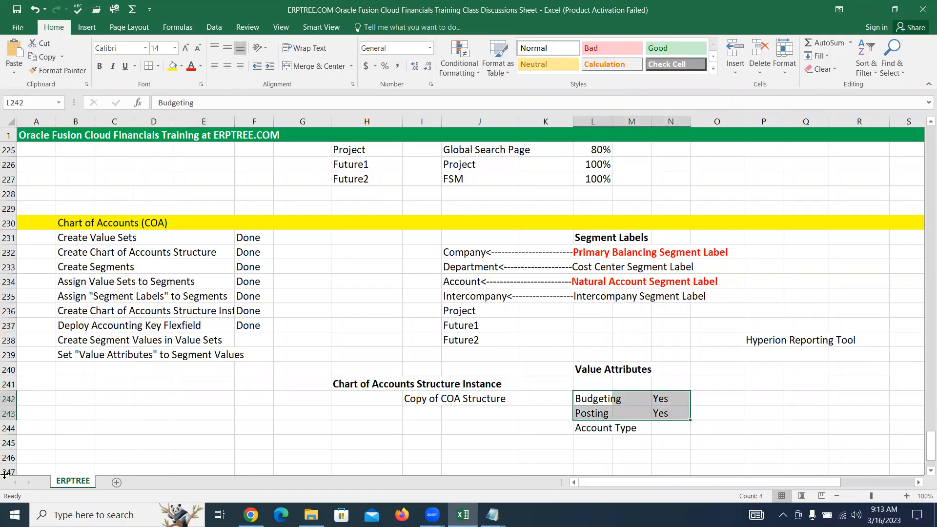
pyautogui.moveTo(69, 240); pyautogui.dragTo(135, 236)
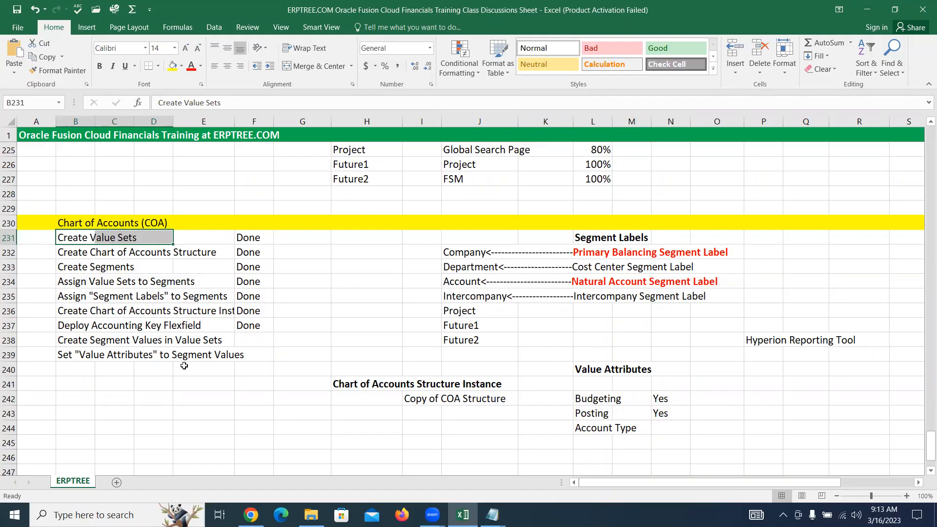
pyautogui.hotkey('alt', 'Tab')
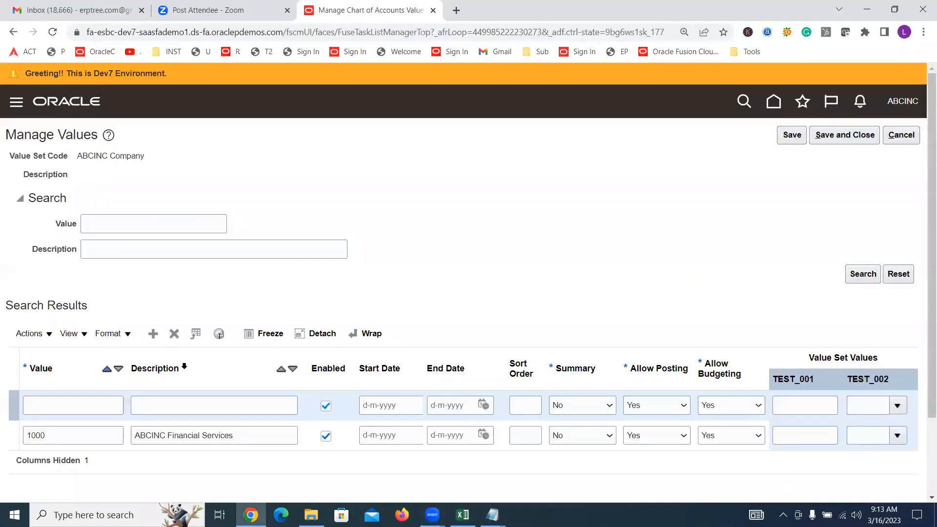
# Switch to Excel and compare the Create Value Sets and Deploy Accounting Key Flexfield entries in the Chart of Accounts checklist
pyautogui.hotkey('alt', 'Tab')
pyautogui.click(89, 238)
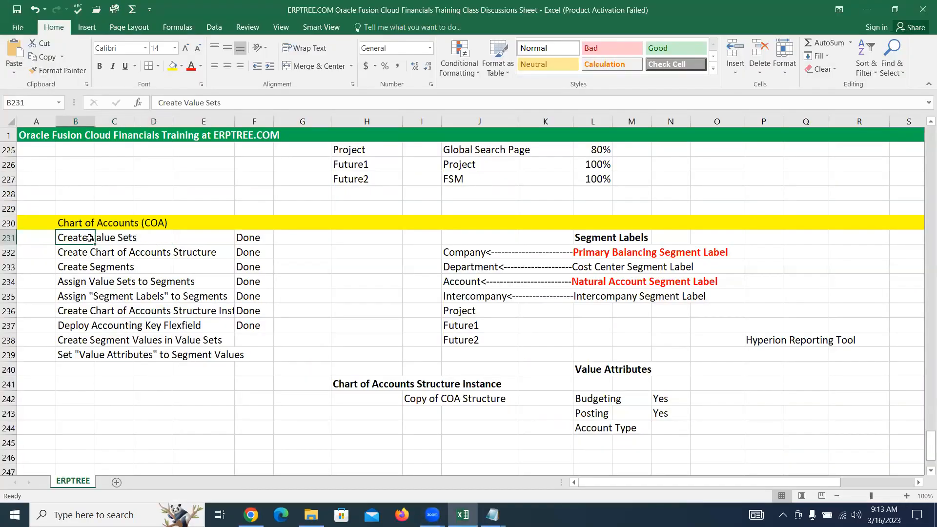
pyautogui.moveTo(89, 238); pyautogui.dragTo(113, 238)
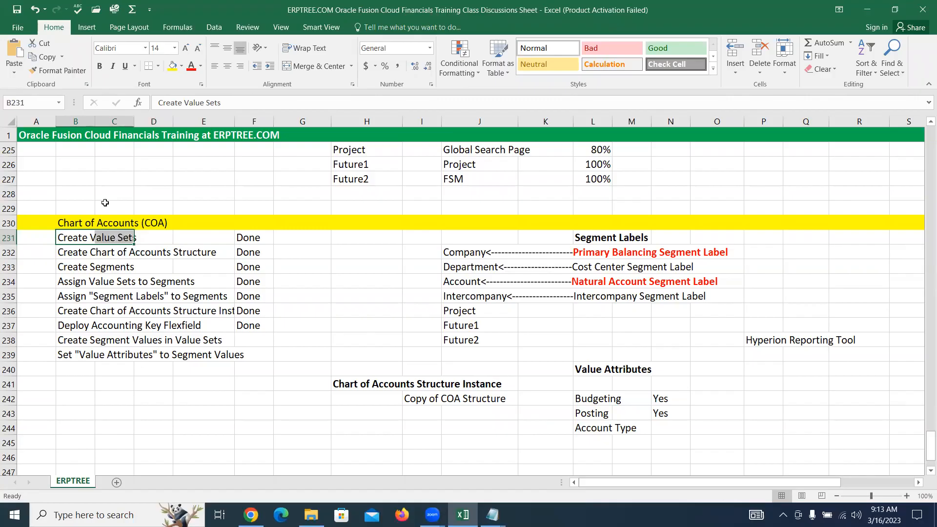
pyautogui.moveTo(66, 322); pyautogui.dragTo(201, 322)
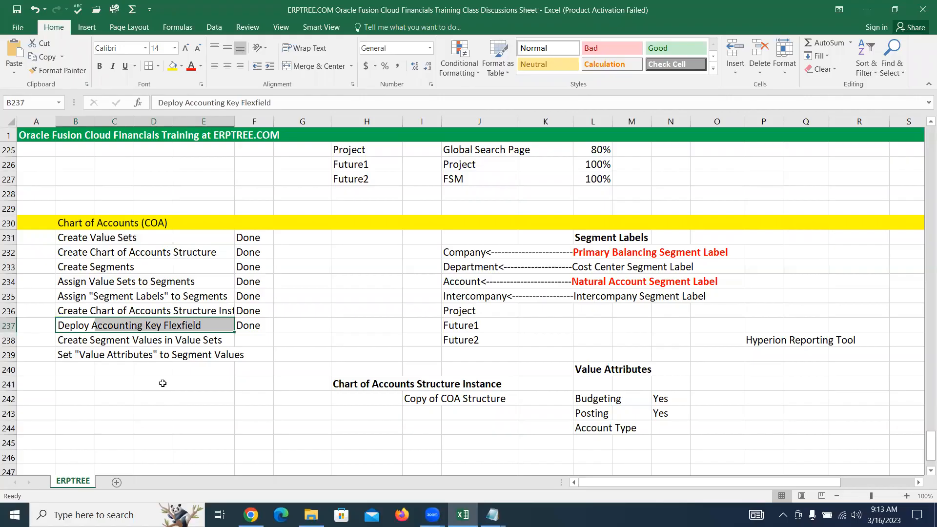
# Switch to Oracle and fill the empty ABCINC Company row with value 2000 and description ABCINC Consulting Services
pyautogui.hotkey('alt', 'Tab')
pyautogui.click(54, 404)
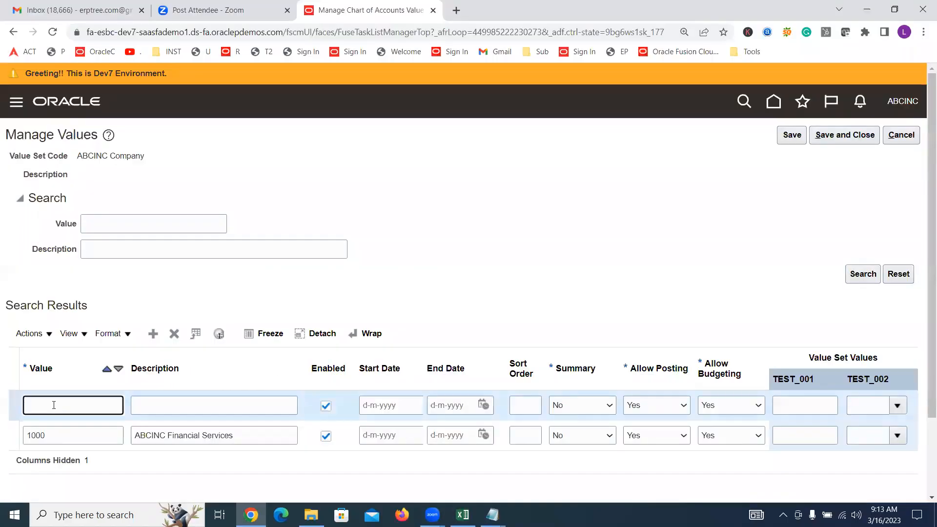
pyautogui.press('Tab')
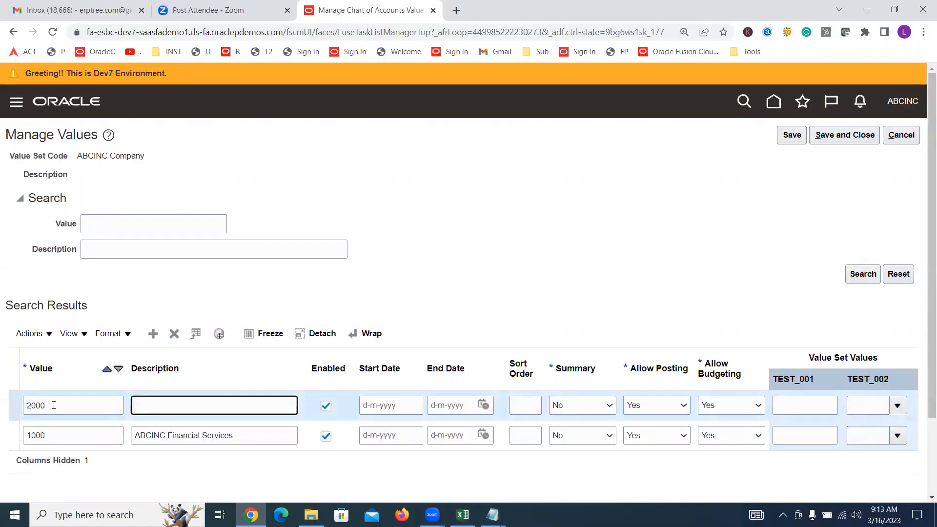
pyautogui.write('ABCINC Consulting Services')
pyautogui.click(466, 221)
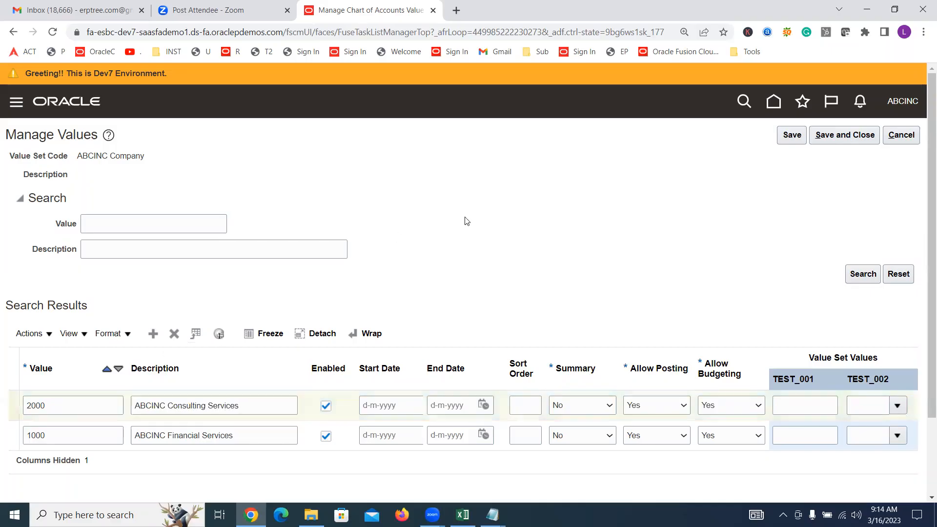
# Glance at the Excel checklist, then examine the Summary, Allow Posting and Allow Budgeting columns of the ABCINC Company values in Oracle
pyautogui.hotkey('alt', 'Tab')
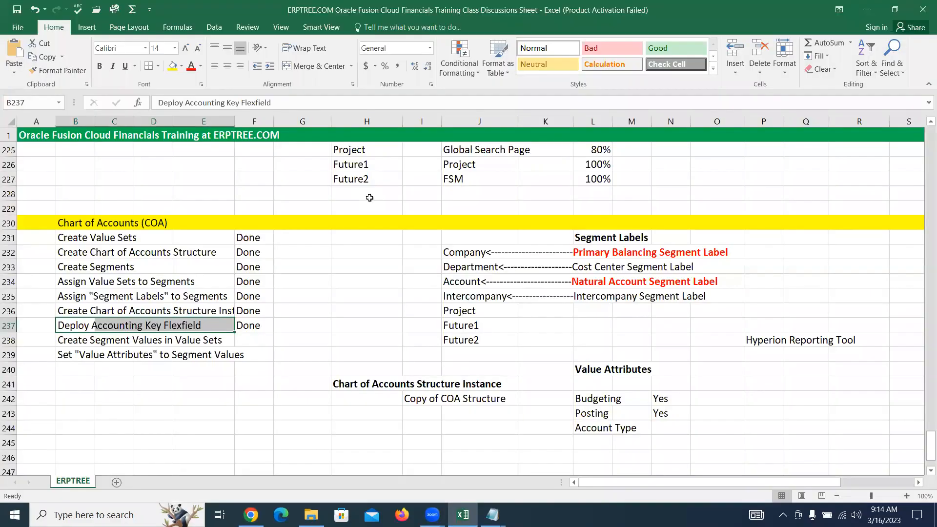
pyautogui.hotkey('alt', 'Tab')
pyautogui.hotkey('alt', 'Tab')
pyautogui.hotkey('alt', 'Tab')
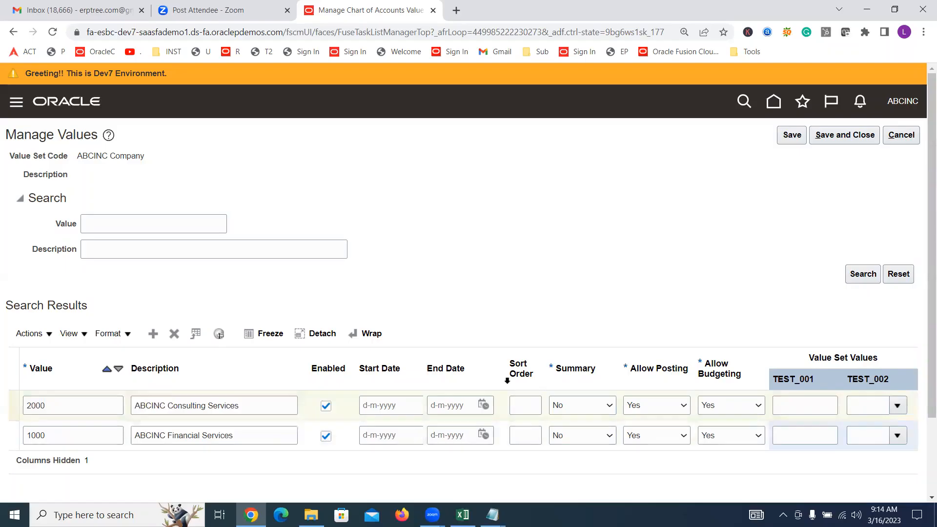
pyautogui.click(569, 361)
pyautogui.click(663, 357)
pyautogui.click(707, 355)
pyautogui.click(607, 360)
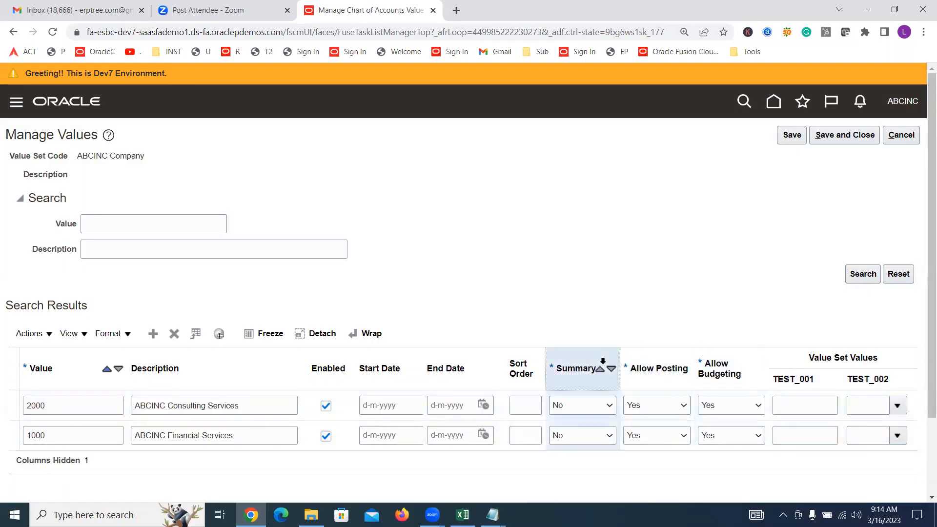
pyautogui.click(678, 358)
pyautogui.click(720, 358)
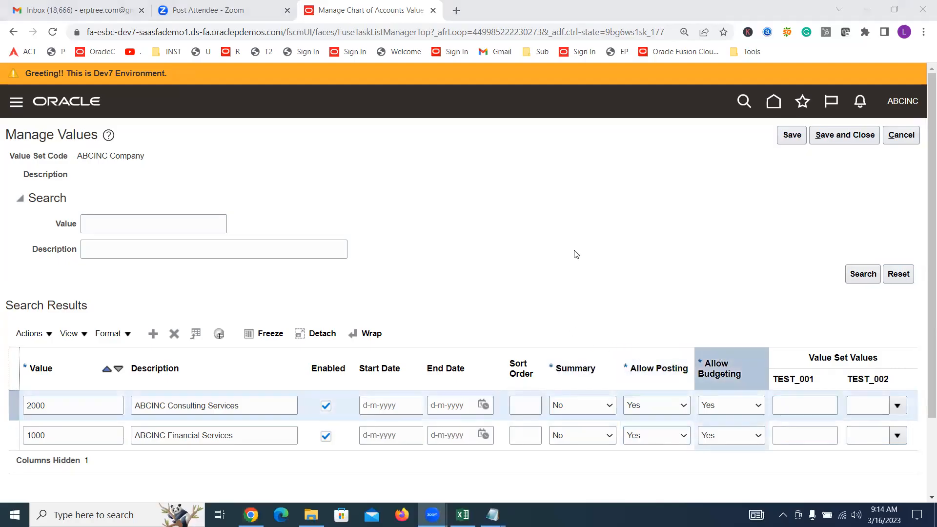
# Compare the Value Attributes notes in Excel with the Allow Posting and Allow Budgeting columns in Oracle
pyautogui.hotkey('alt', 'Tab')
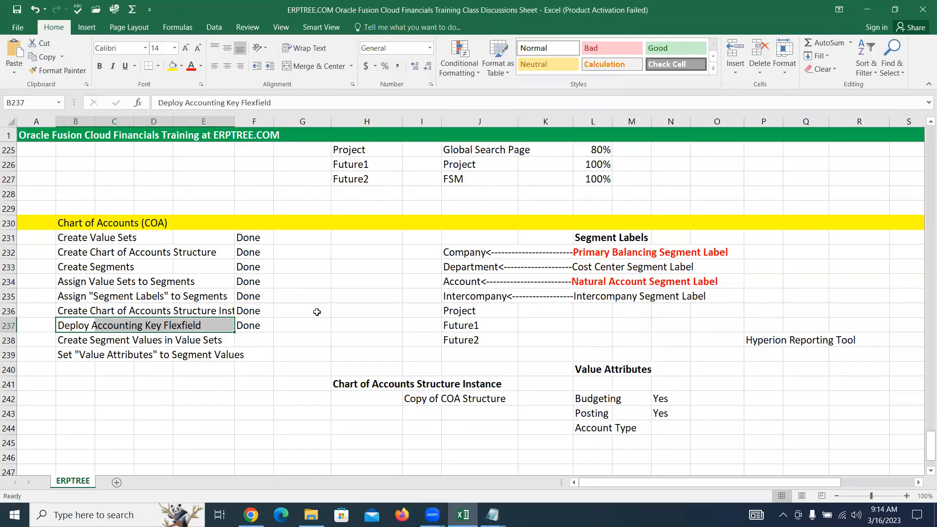
pyautogui.hotkey('alt', 'Tab')
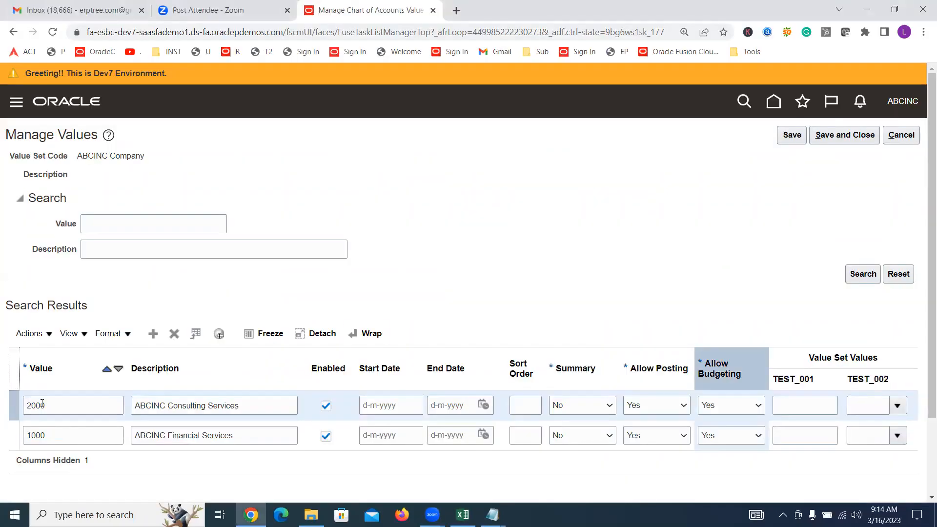
pyautogui.click(563, 379)
pyautogui.click(656, 364)
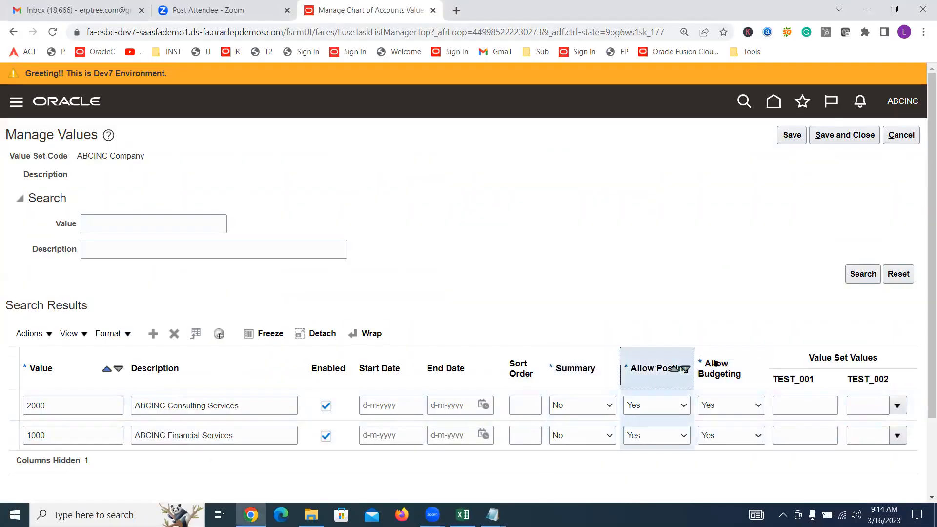
pyautogui.click(715, 364)
# Switch to Excel, review the Chart of Accounts tasks from Create Value Sets to Deploy Accounting Key Flexfield, and return to Oracle
pyautogui.hotkey('alt', 'Tab')
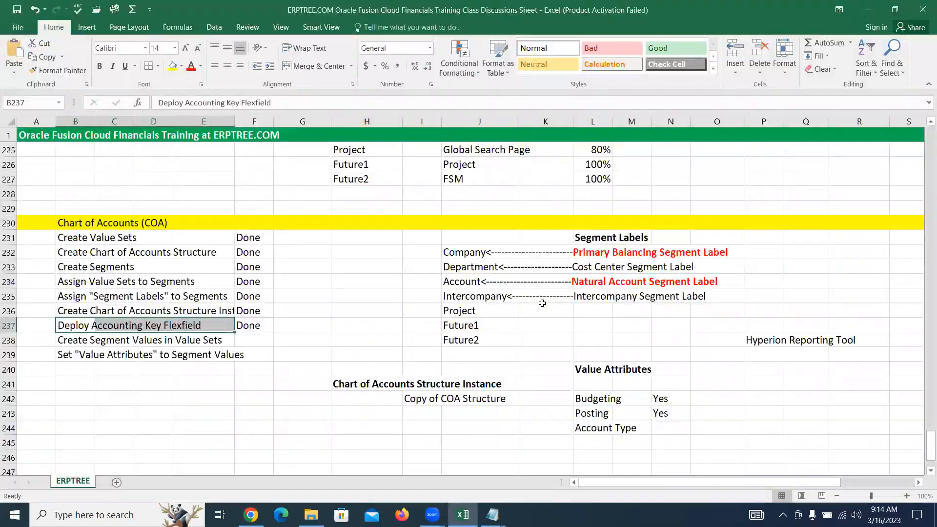
pyautogui.moveTo(70, 322); pyautogui.dragTo(226, 238)
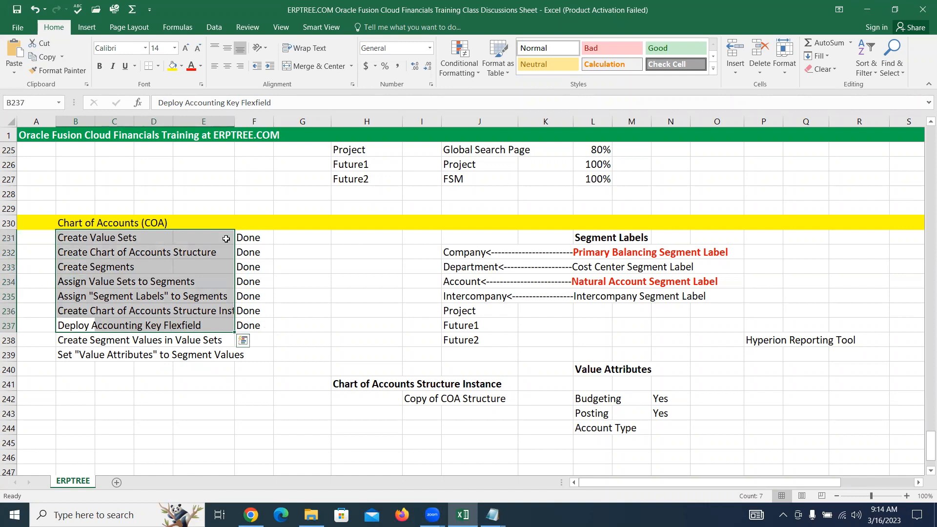
pyautogui.click(80, 323)
pyautogui.moveTo(63, 236); pyautogui.dragTo(139, 234)
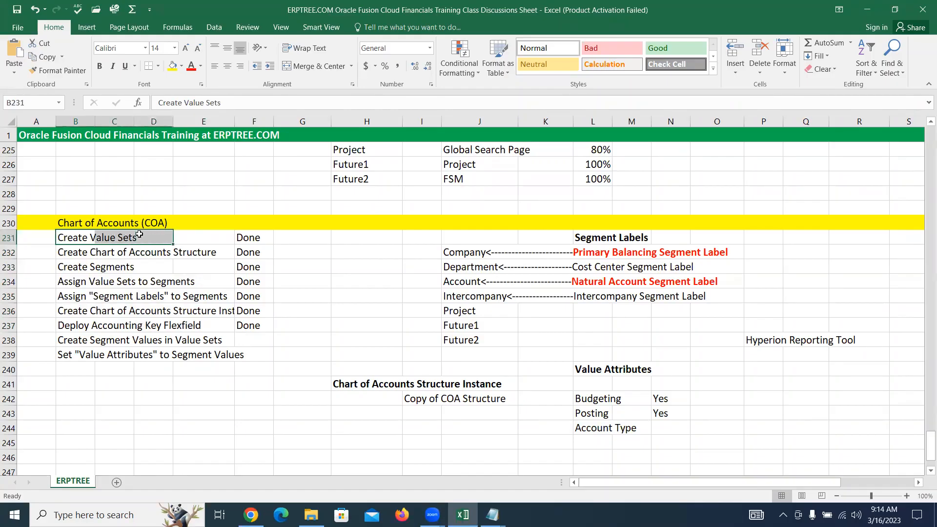
pyautogui.hotkey('alt', 'Tab')
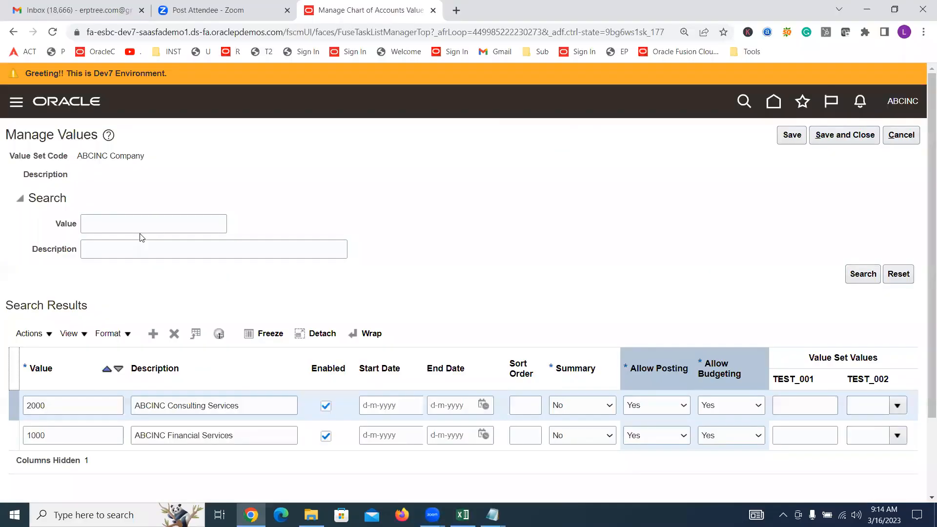
# Add value 3000 with description ABCINC BPO Services to the ABCINC Company value set, then save and close its values
pyautogui.click(552, 368)
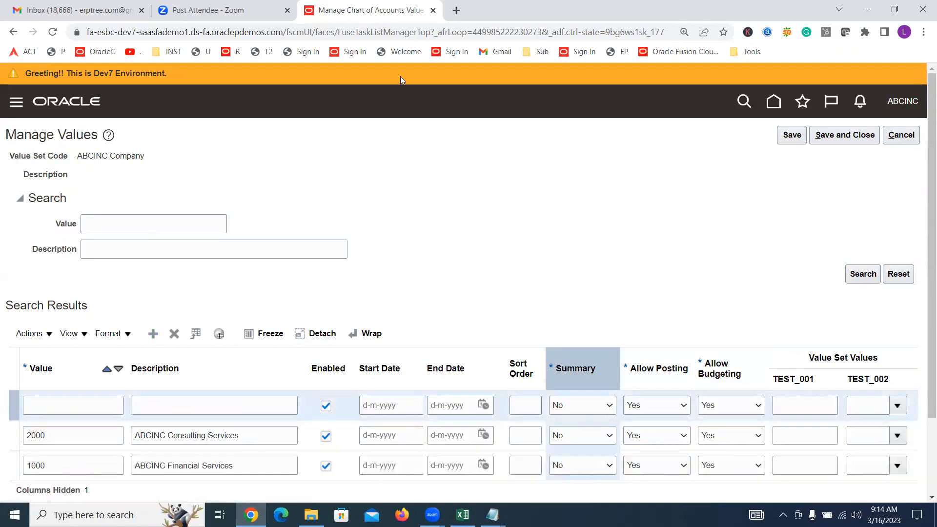
pyautogui.click(49, 403)
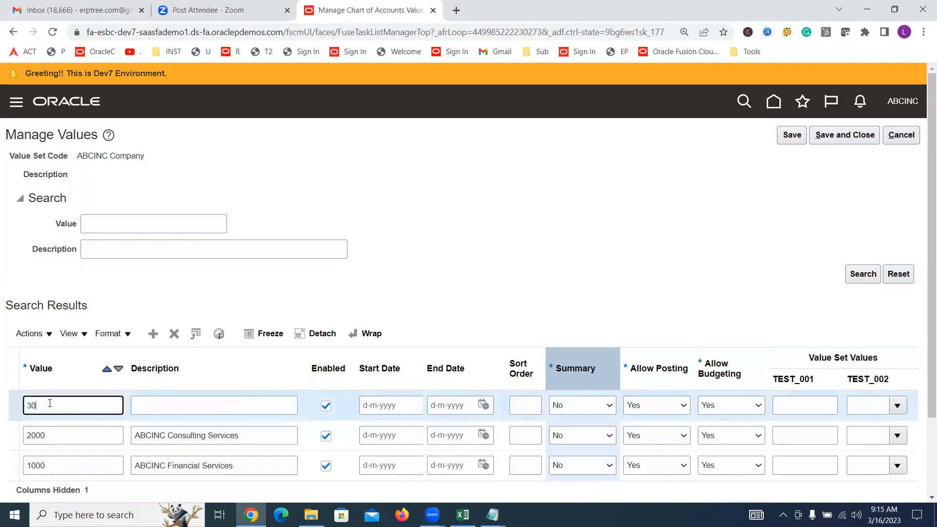
pyautogui.press('Tab')
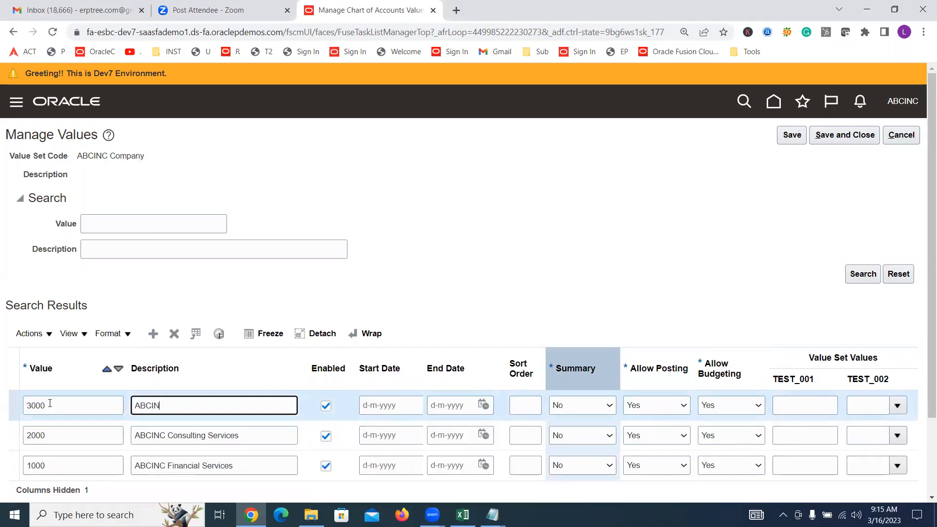
pyautogui.write('ABCINC BPO Services')
pyautogui.click(432, 178)
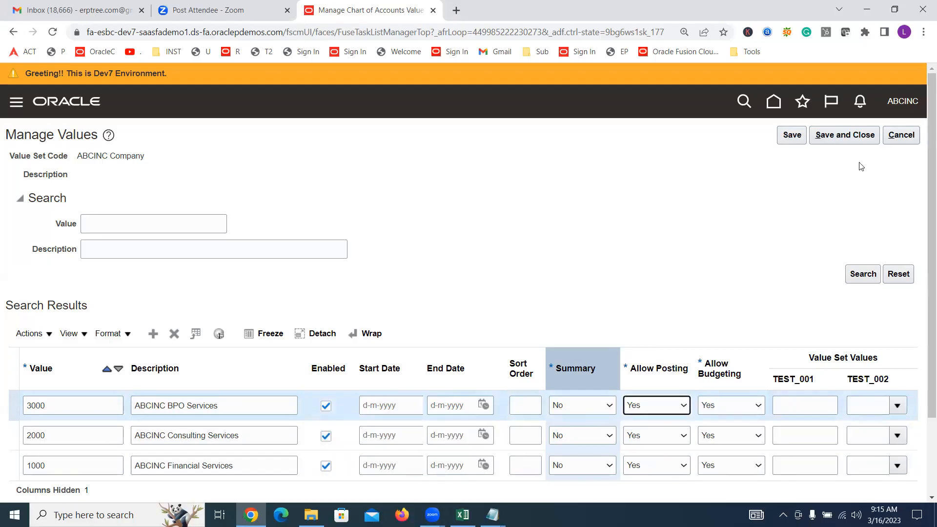
pyautogui.click(854, 137)
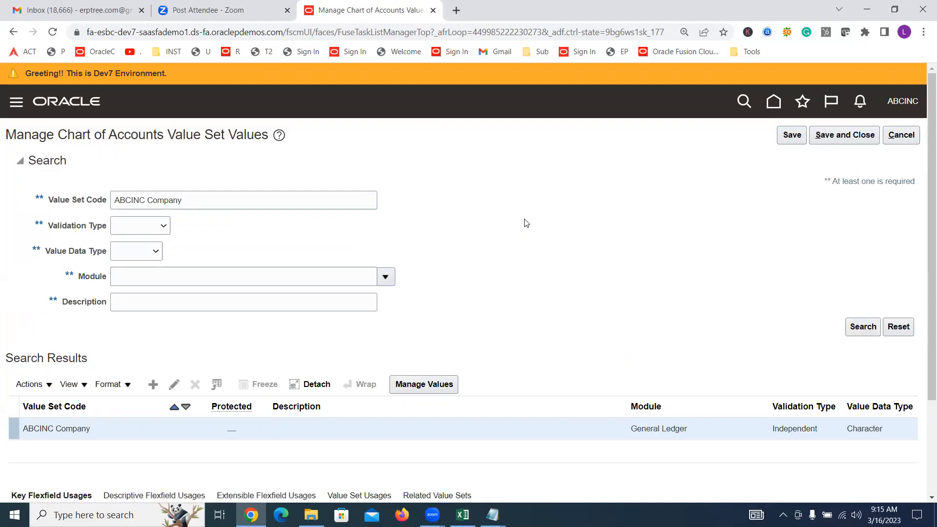
# Search for the value set code ABCINC Department and open its values for management
pyautogui.click(189, 204)
pyautogui.doubleClick(189, 203)
pyautogui.write('Departmen')
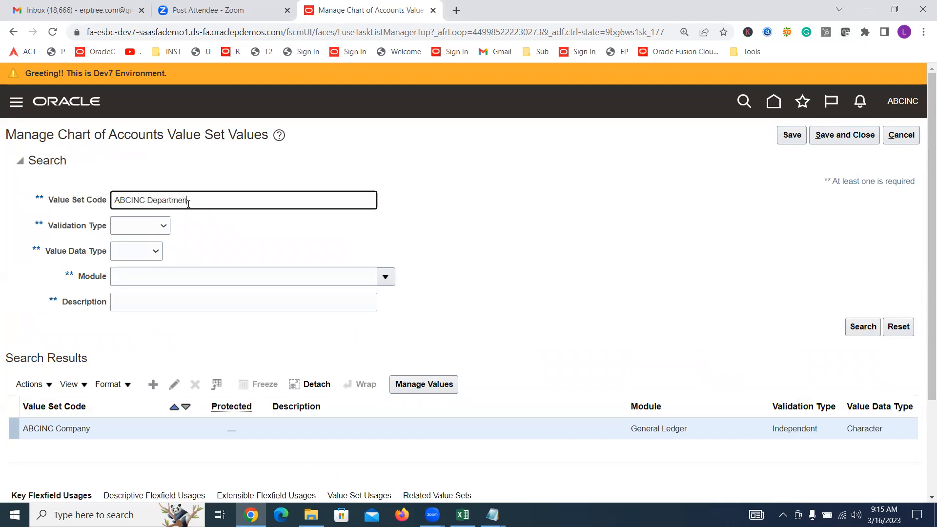
pyautogui.write('t')
pyautogui.click(851, 324)
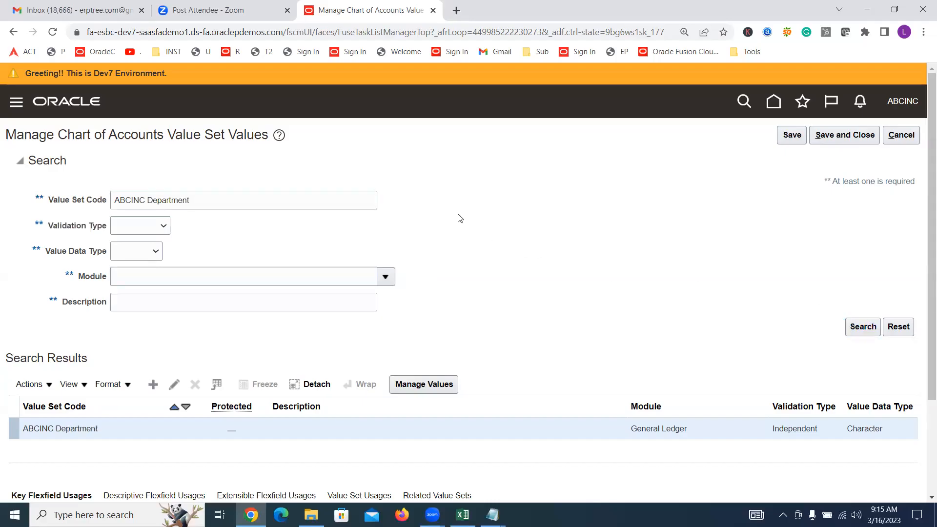
pyautogui.click(449, 386)
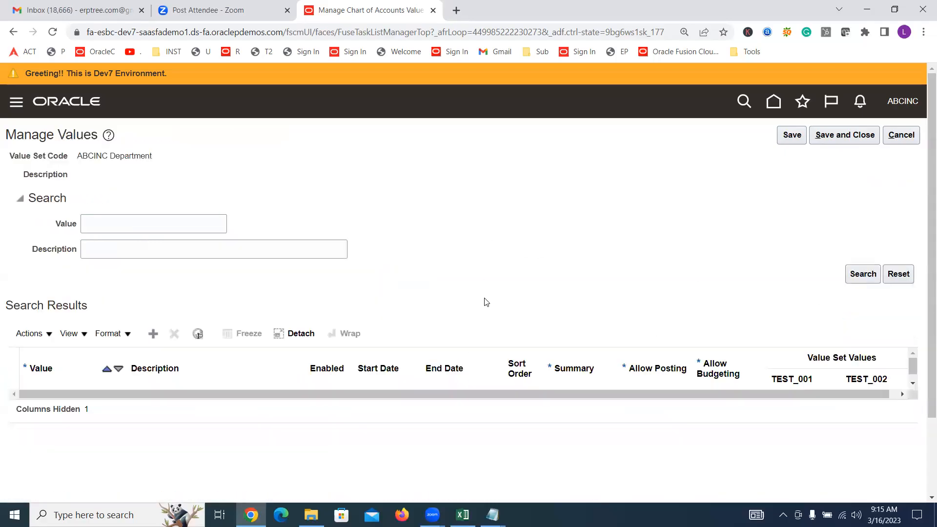
# Add value 1000 with description Finance to the ABCINC Department value set
pyautogui.click(153, 333)
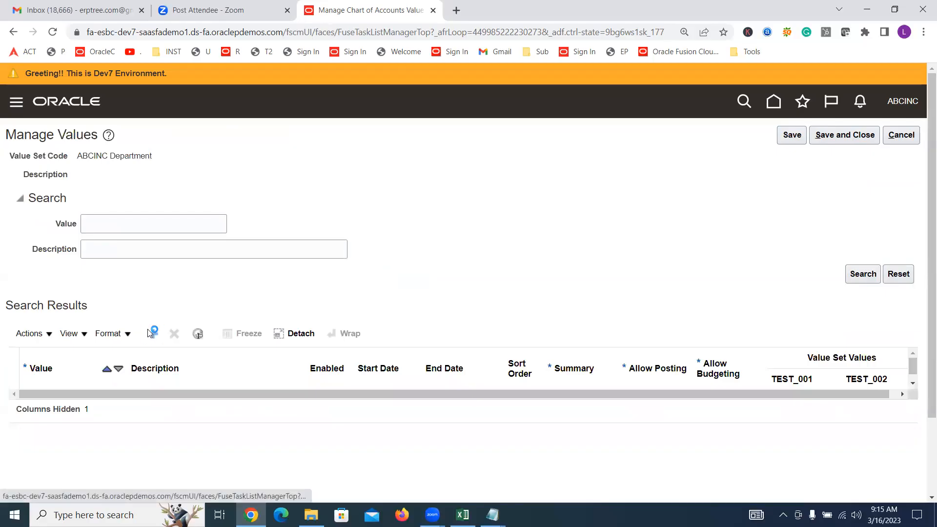
pyautogui.click(83, 402)
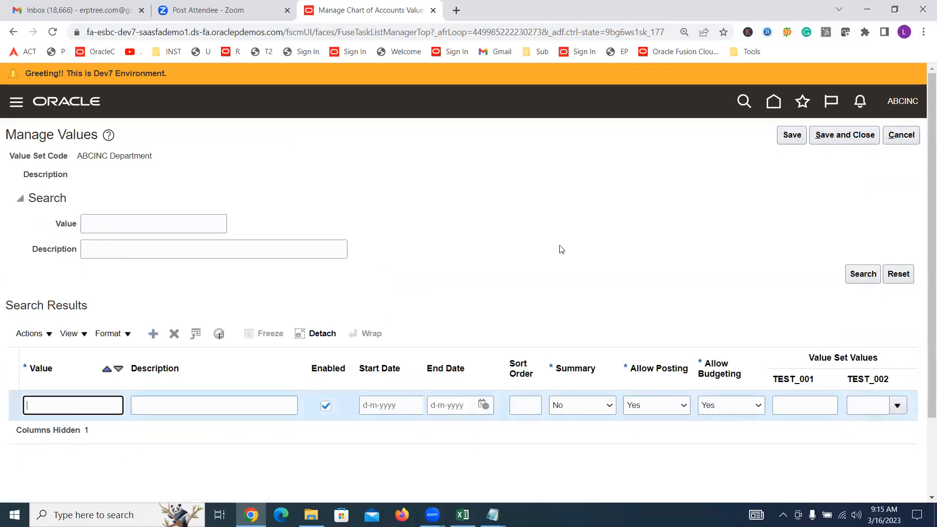
pyautogui.write('000')
pyautogui.press('Tab')
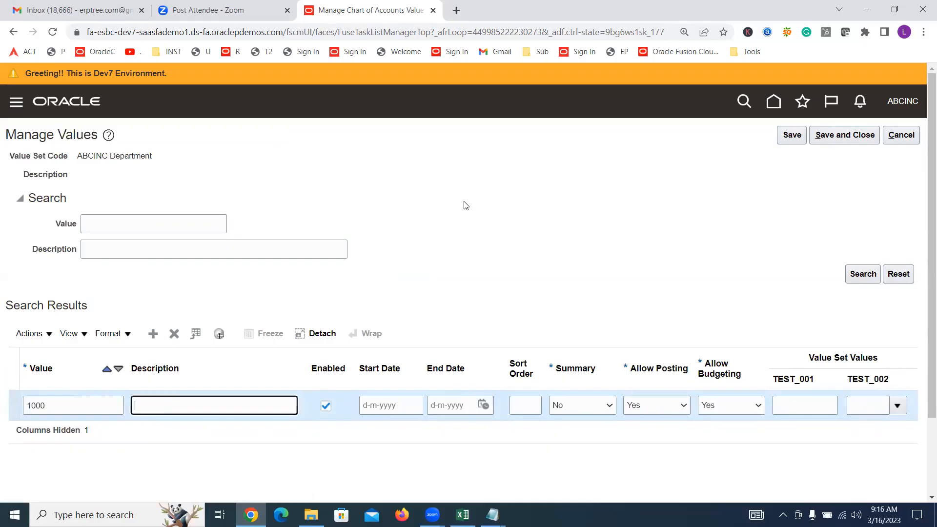
pyautogui.write('Finance')
# Add value 2000 with description HR to the ABCINC Department value set
pyautogui.click(153, 336)
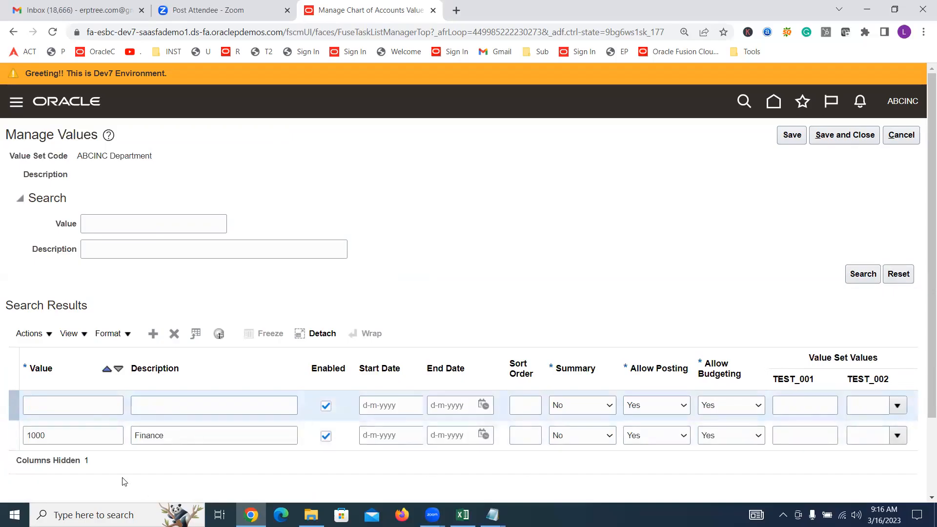
pyautogui.click(81, 404)
pyautogui.write('2000')
pyautogui.press('Tab')
pyautogui.write('HR')
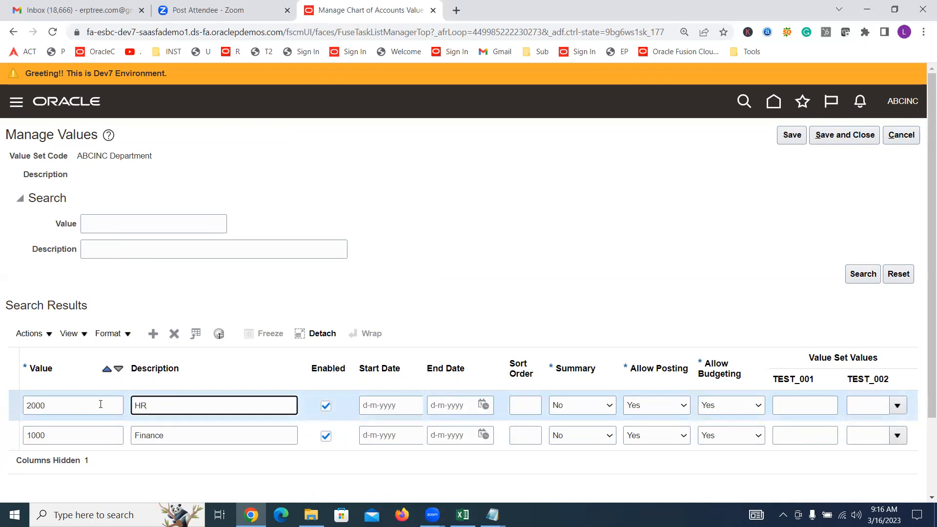
# Add value 3000 with description Marketing to the ABCINC Department value set
pyautogui.click(153, 334)
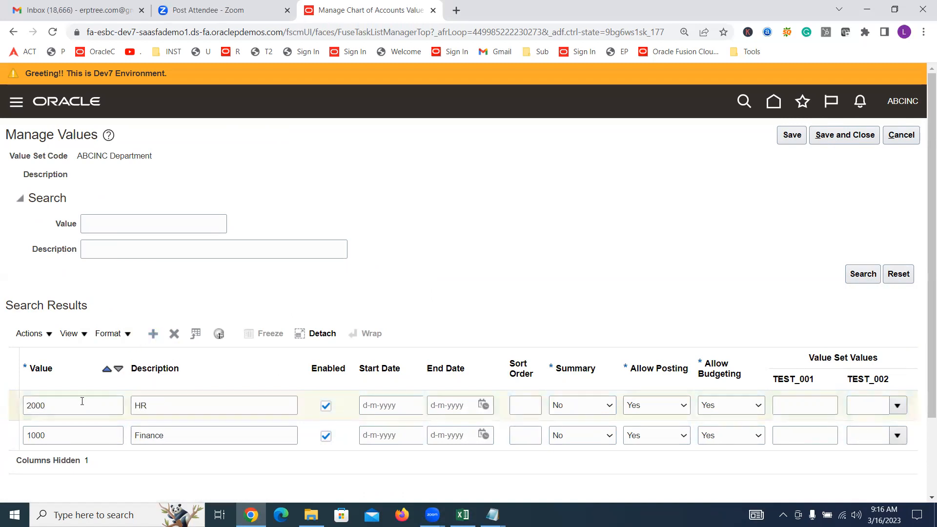
pyautogui.write('3000')
pyautogui.press('Tab')
pyautogui.write('Marketing')
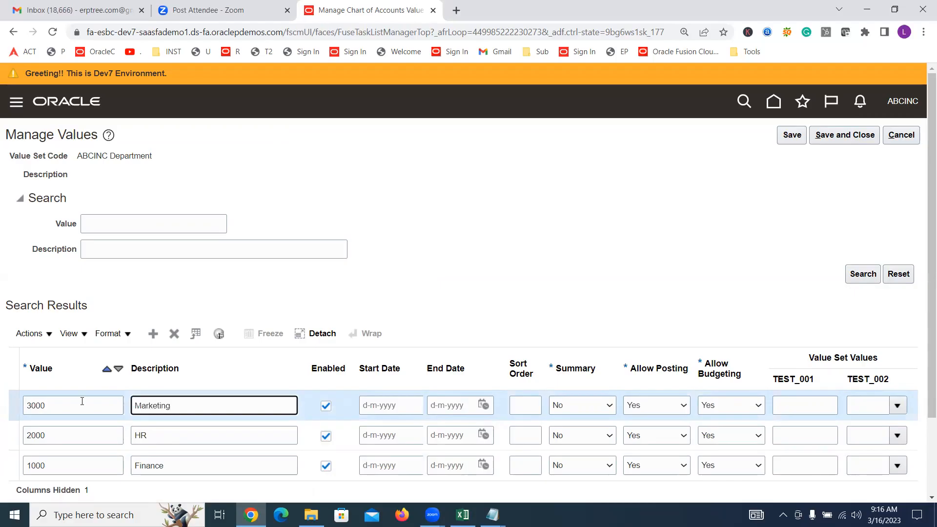
# Add value 4000 with description Sales to the ABCINC Department value set, then save and close its values
pyautogui.click(154, 337)
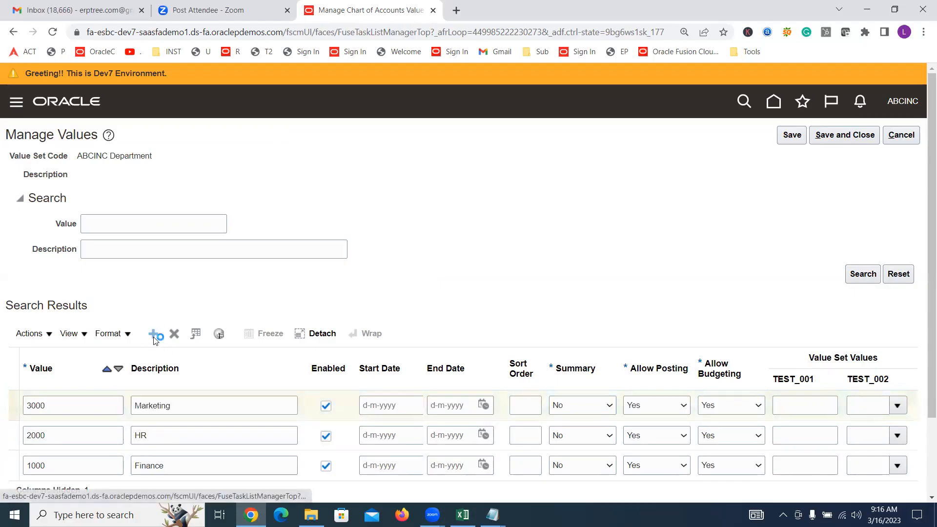
pyautogui.click(95, 402)
pyautogui.write('4000')
pyautogui.press('Tab')
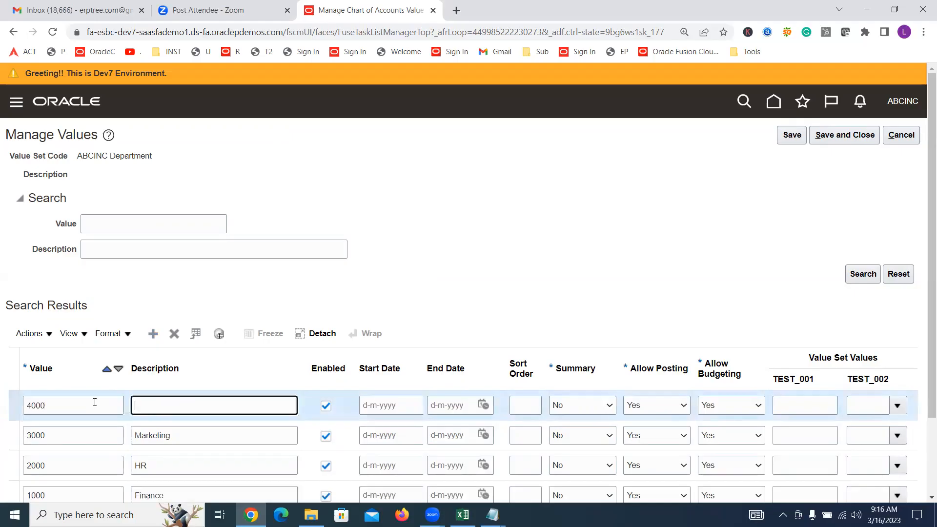
pyautogui.write('Sales')
pyautogui.scroll(-2, 585, 288)
pyautogui.scroll(2, 586, 285)
pyautogui.click(838, 136)
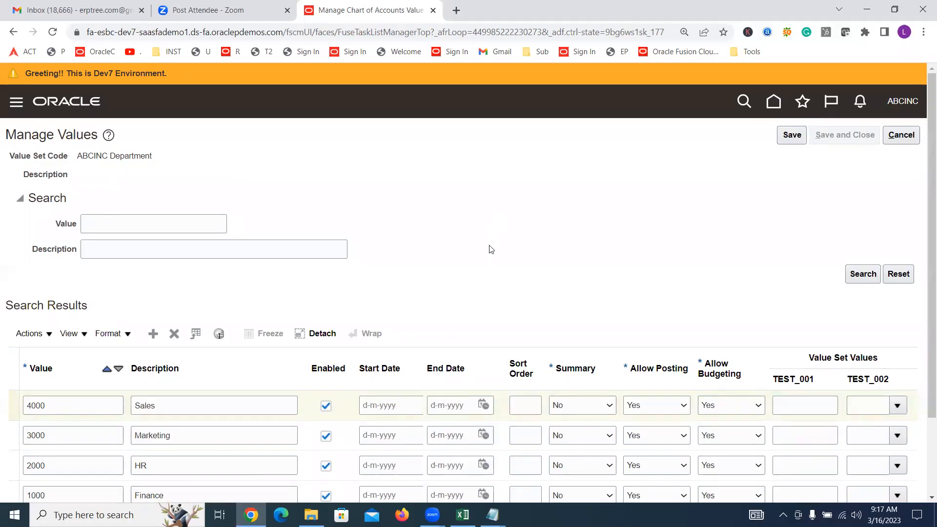
# Switch to the Excel training sheet and review the Account segment and the Intercompany, Project, Future1 and Future2 segments
pyautogui.click(463, 515)
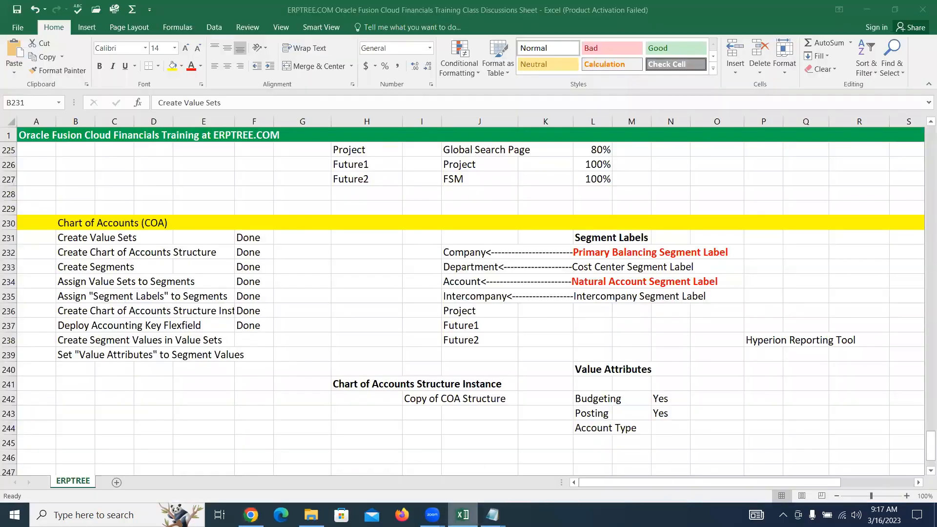
pyautogui.click(463, 278)
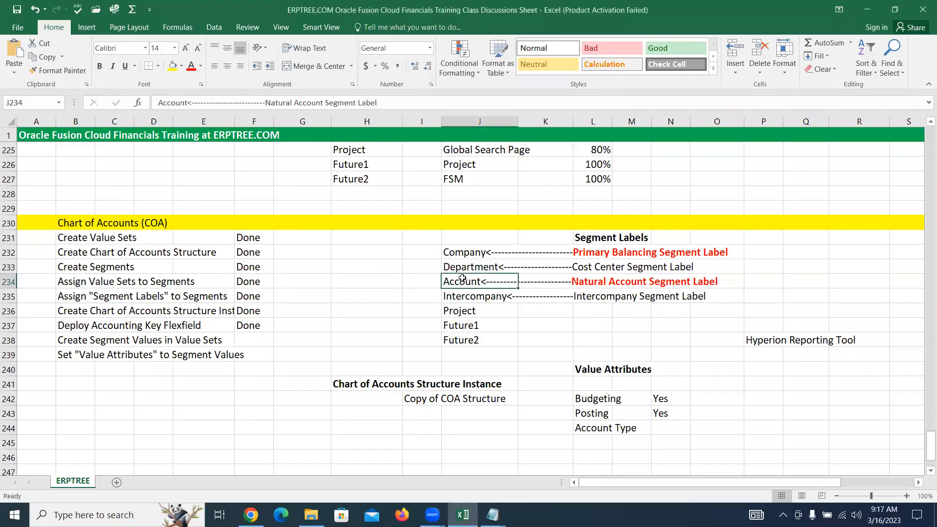
pyautogui.moveTo(466, 297); pyautogui.dragTo(469, 340)
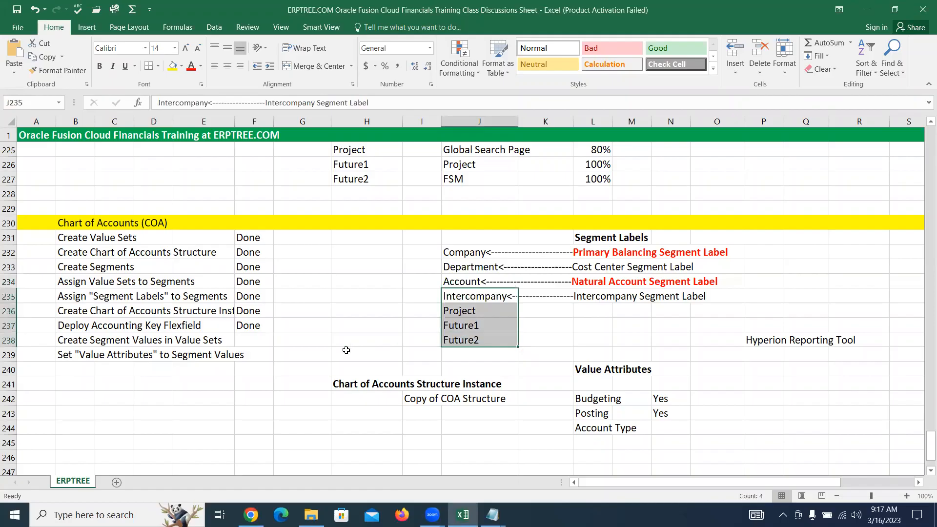
# Return to Oracle Fusion in the browser, search for value set code ABCINC Inter, and open the ABCINC Intercompany values
pyautogui.hotkey('alt', 'Tab')
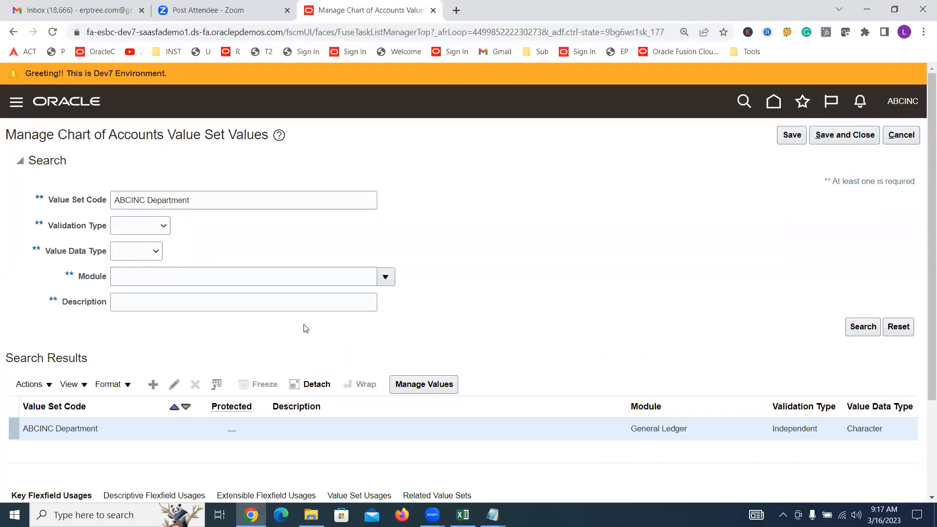
pyautogui.moveTo(215, 200); pyautogui.dragTo(147, 197)
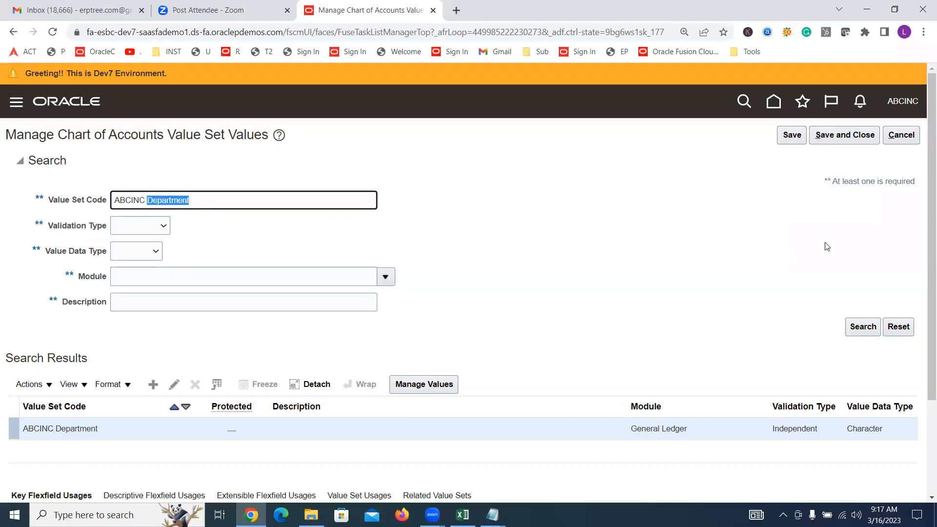
pyautogui.write('Inter')
pyautogui.click(857, 328)
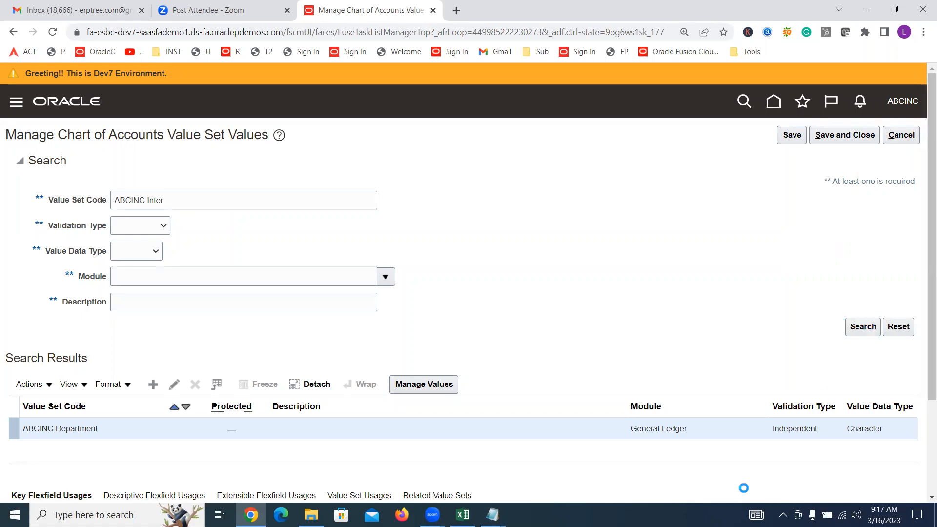
pyautogui.click(424, 384)
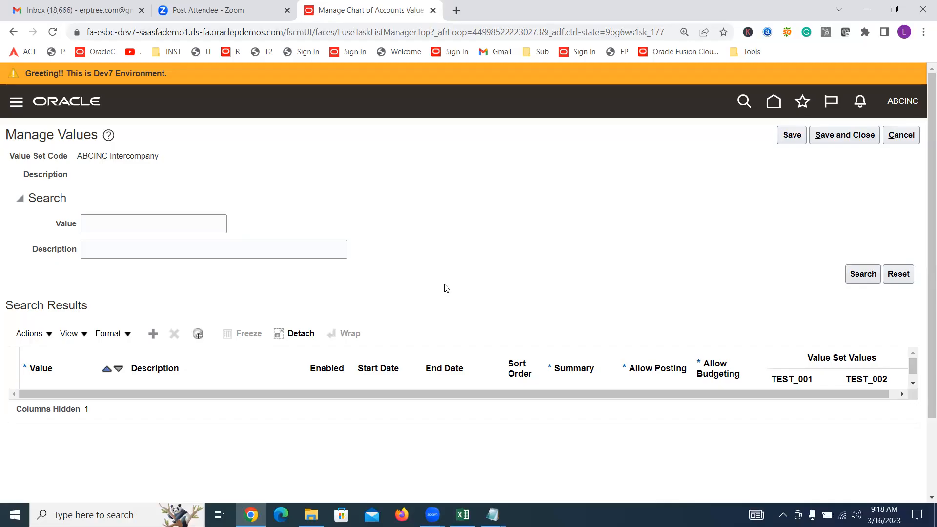
# Add value 0000 with description Default to the ABCINC Intercompany value set
pyautogui.click(150, 332)
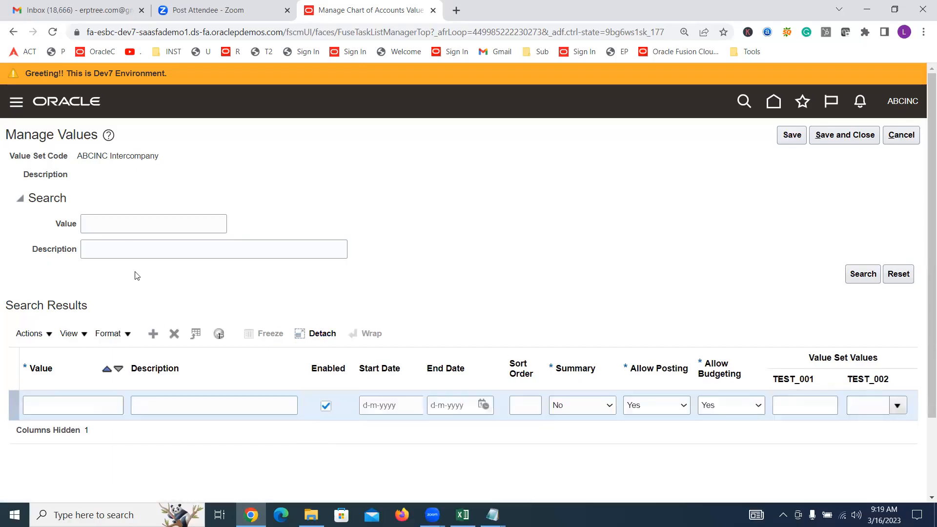
pyautogui.scroll(-3, 235, 271)
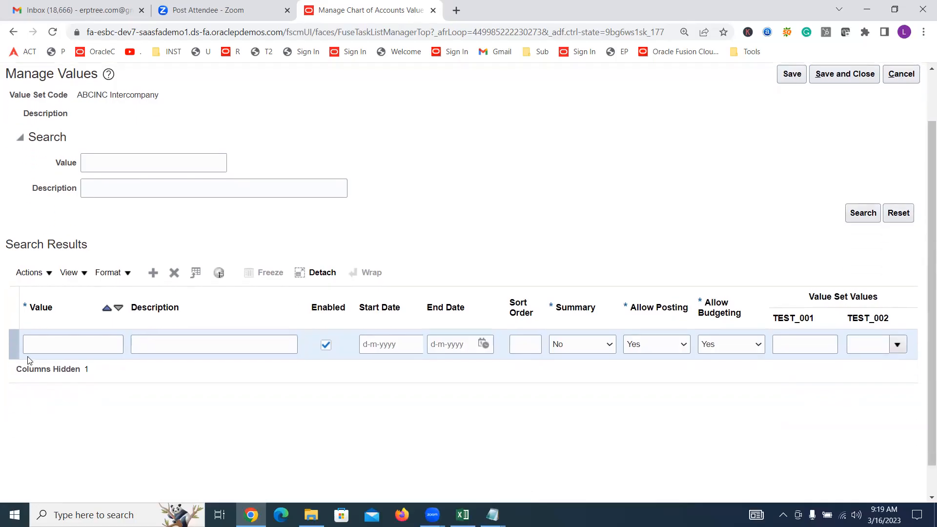
pyautogui.click(42, 348)
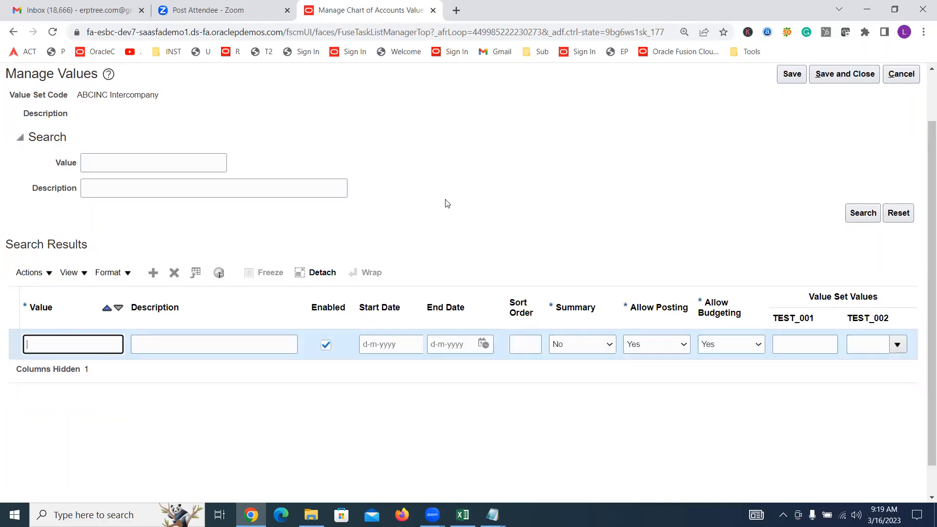
pyautogui.write('0000')
pyautogui.press('Tab')
pyautogui.write('D')
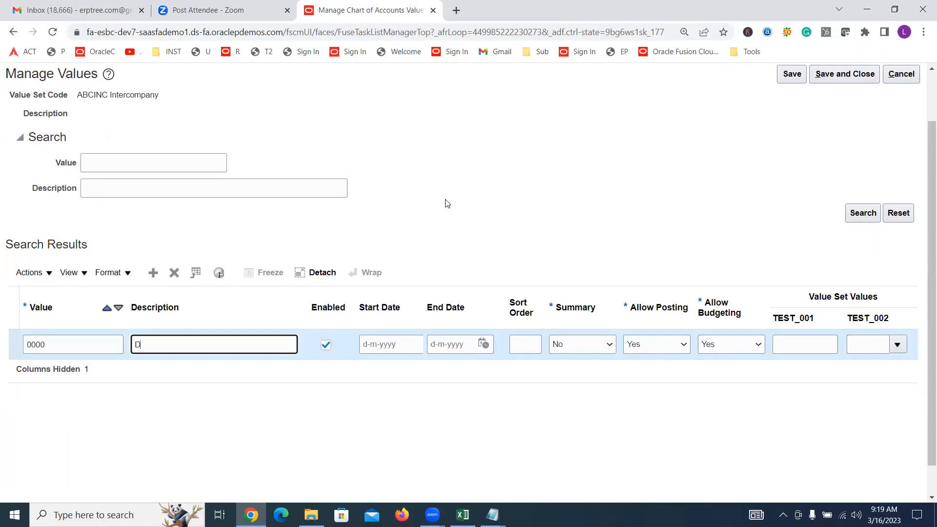
pyautogui.write('efault')
# Add value 1000 with description ABCINC Financial Services to the ABCINC Intercompany value set
pyautogui.click(150, 274)
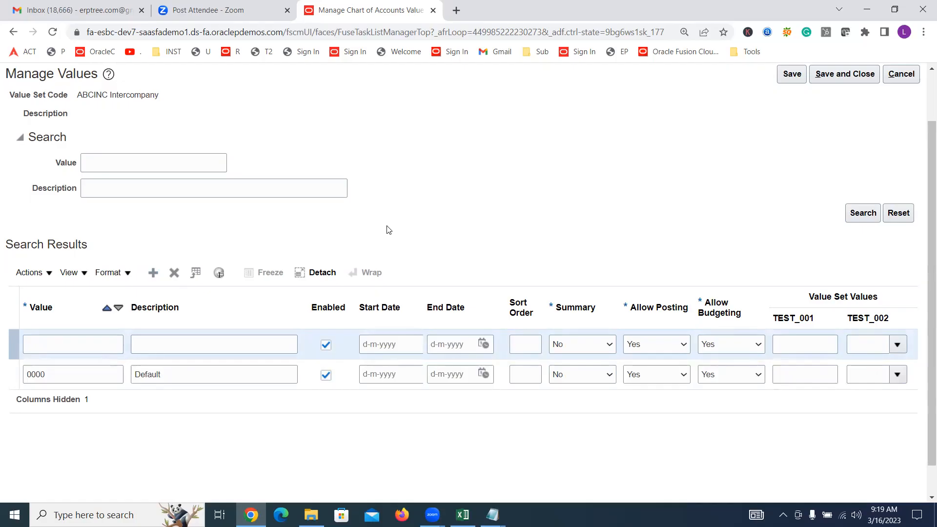
pyautogui.click(55, 346)
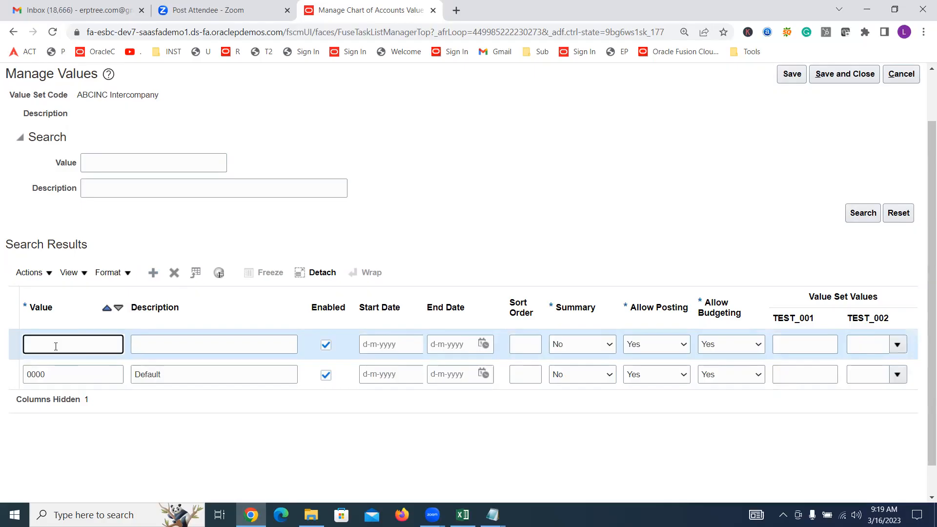
pyautogui.write('1000')
pyautogui.press('Tab')
pyautogui.write('A')
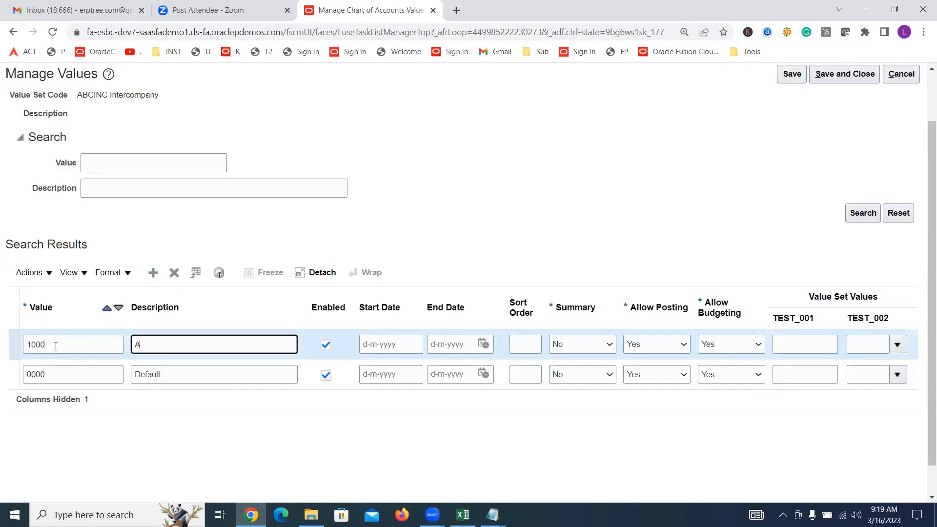
pyautogui.write('BCINC Financial Services')
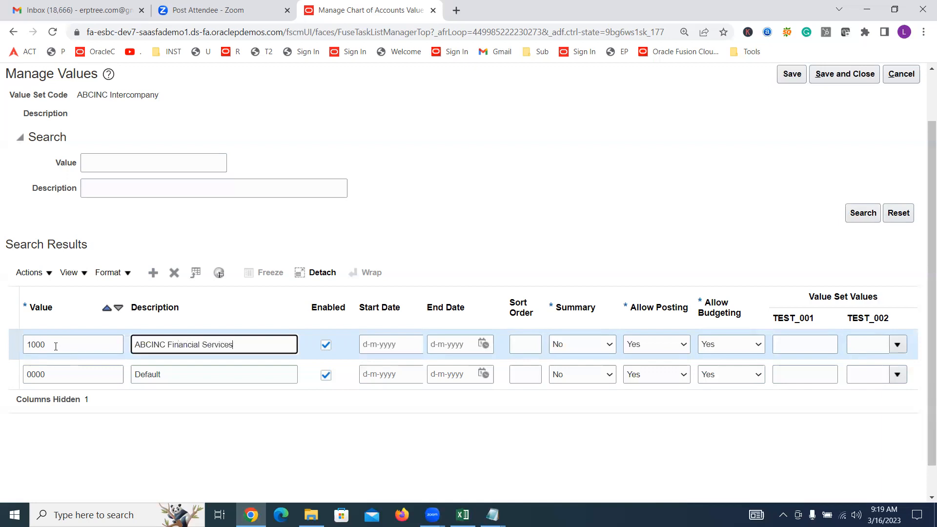
# Add value 2000 with description ABCINC Consulting Services to the ABCINC Intercompany value set
pyautogui.click(154, 273)
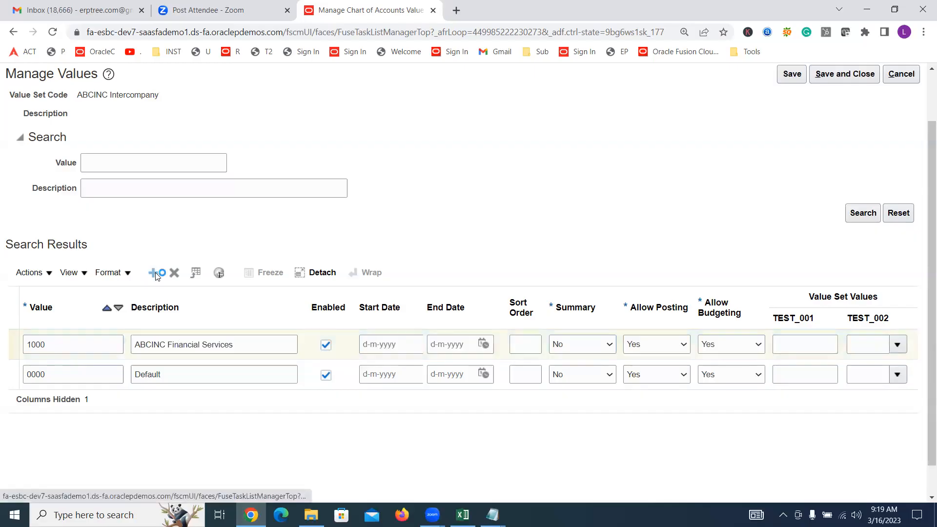
pyautogui.click(77, 345)
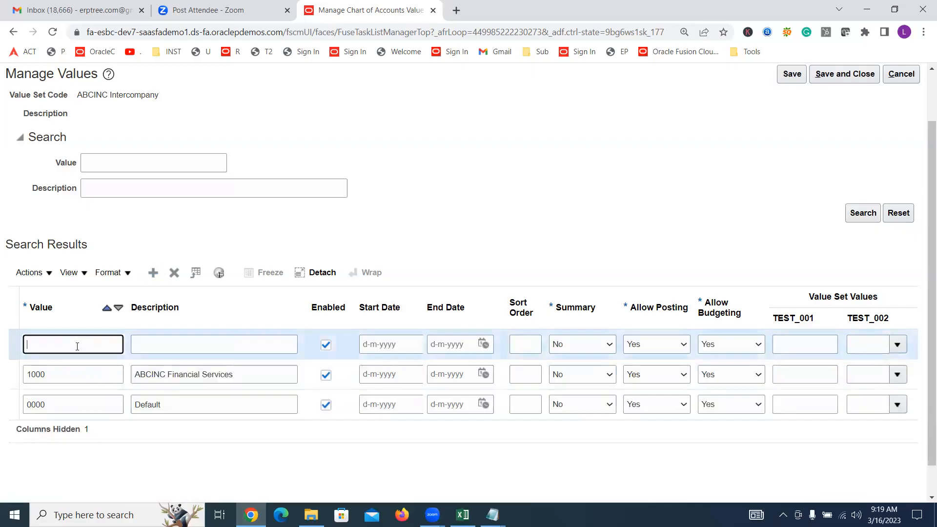
pyautogui.write('2000')
pyautogui.press('Tab')
pyautogui.write('ABCINC')
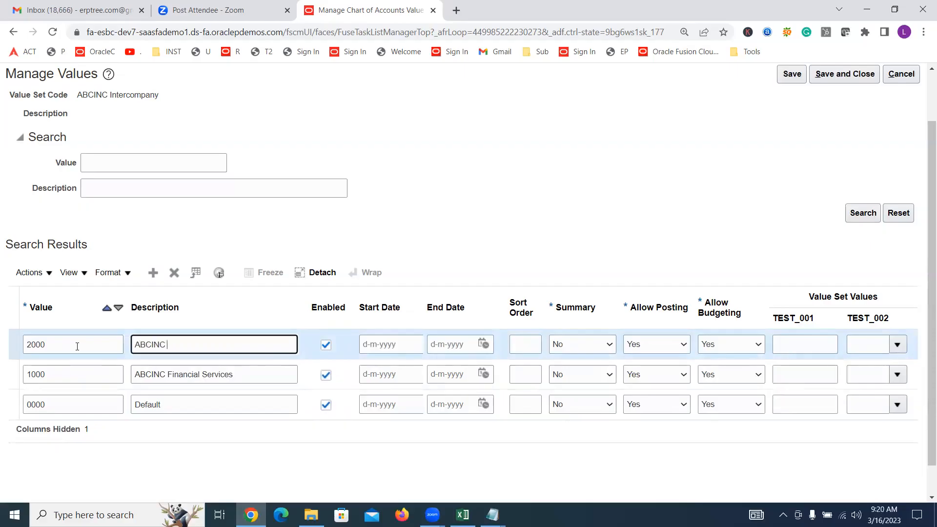
pyautogui.write(' Consulting Services')
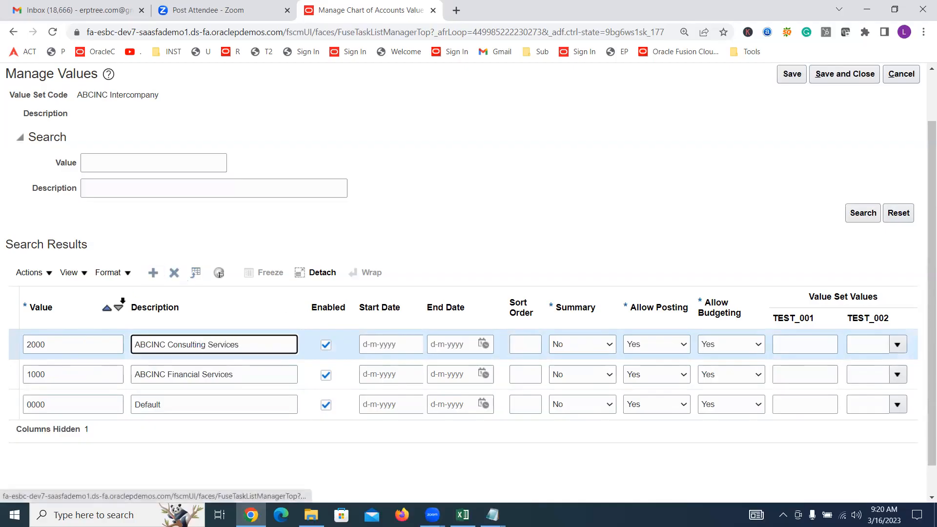
# Add value 3000 with description ABCINC BPO Services to the ABCINC Intercompany value set, then save and close its values
pyautogui.click(153, 273)
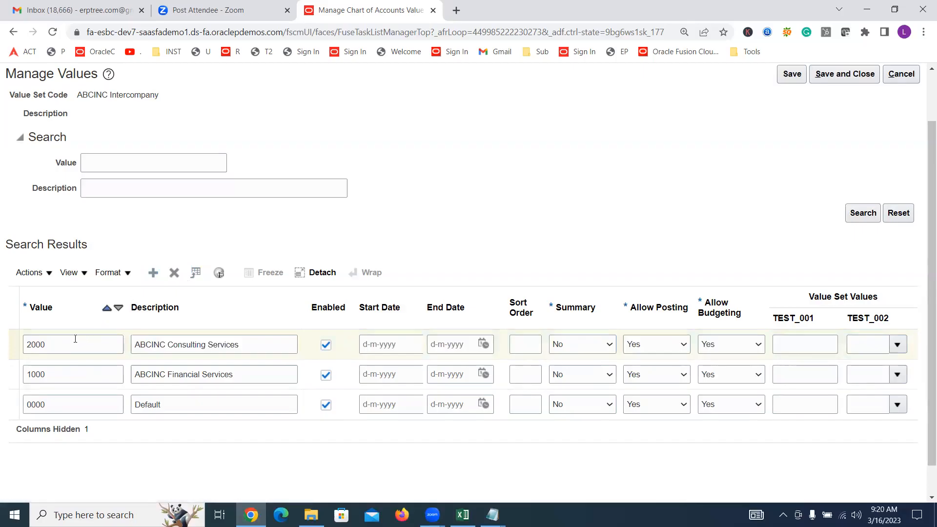
pyautogui.write('3000')
pyautogui.press('Tab')
pyautogui.write('ABCINC BPO ')
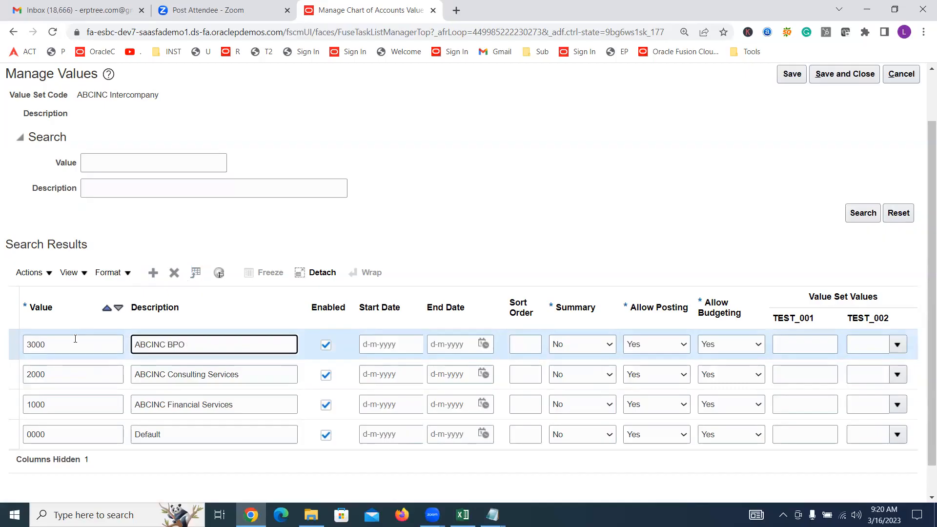
pyautogui.write('Services')
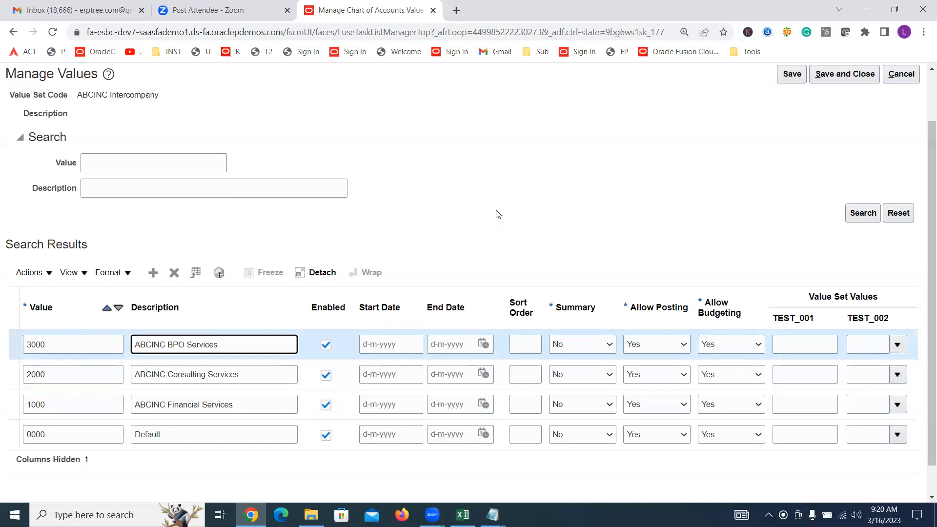
pyautogui.scroll(1, 533, 234)
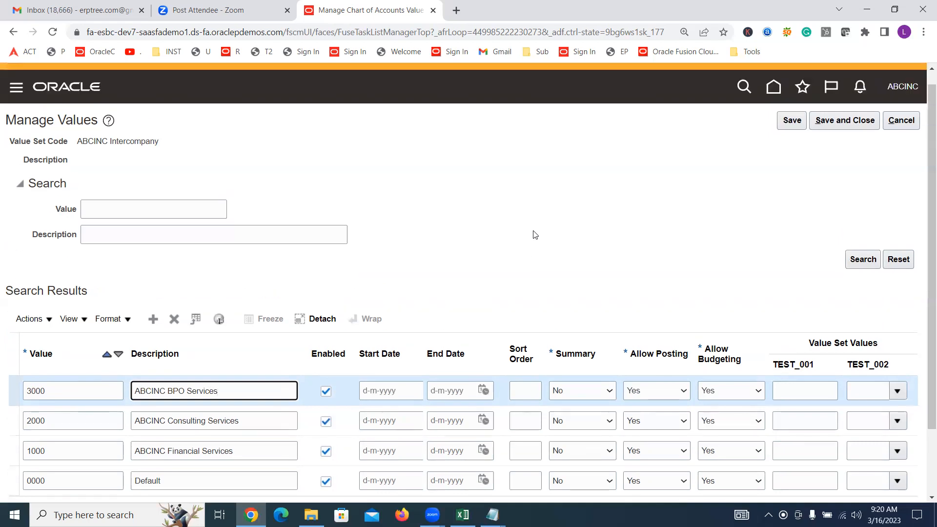
pyautogui.click(840, 133)
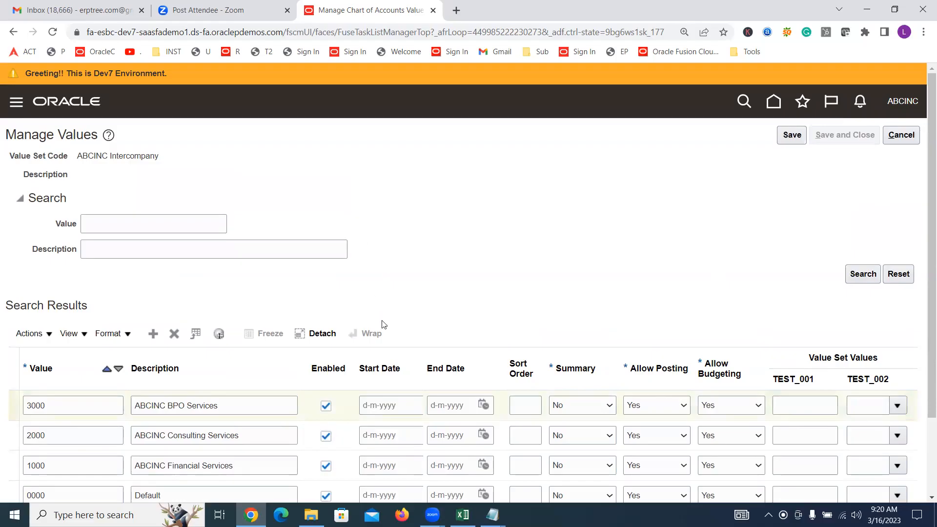
# Search for value set code ABCINC P and open the values of the ABCINC Project value set
pyautogui.click(185, 209)
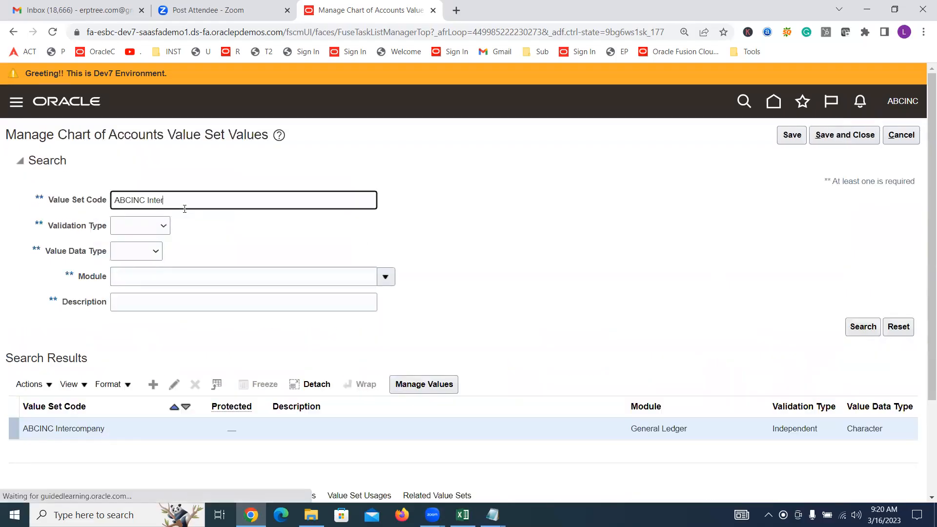
pyautogui.press('BackSpace')
pyautogui.press('BackSpace')
pyautogui.press('BackSpace')
pyautogui.press('BackSpace')
pyautogui.write('P')
pyautogui.press('Return')
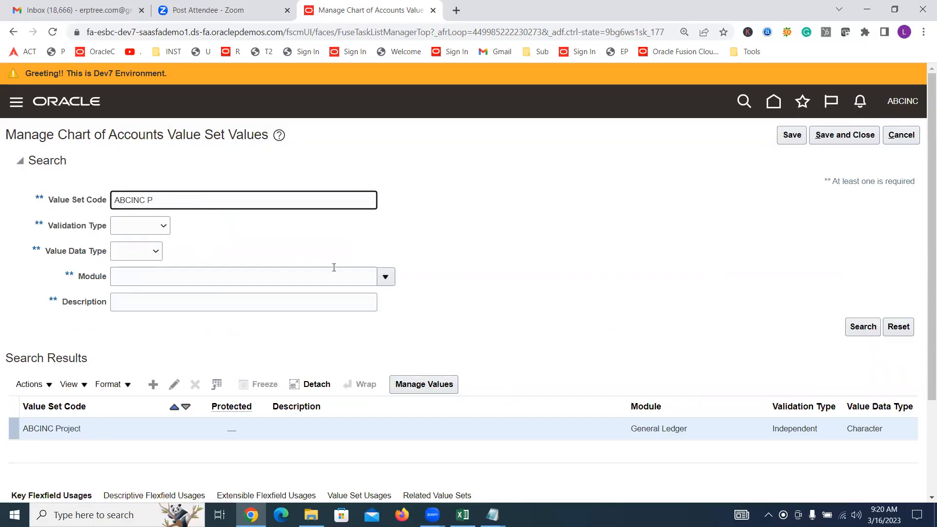
pyautogui.click(419, 384)
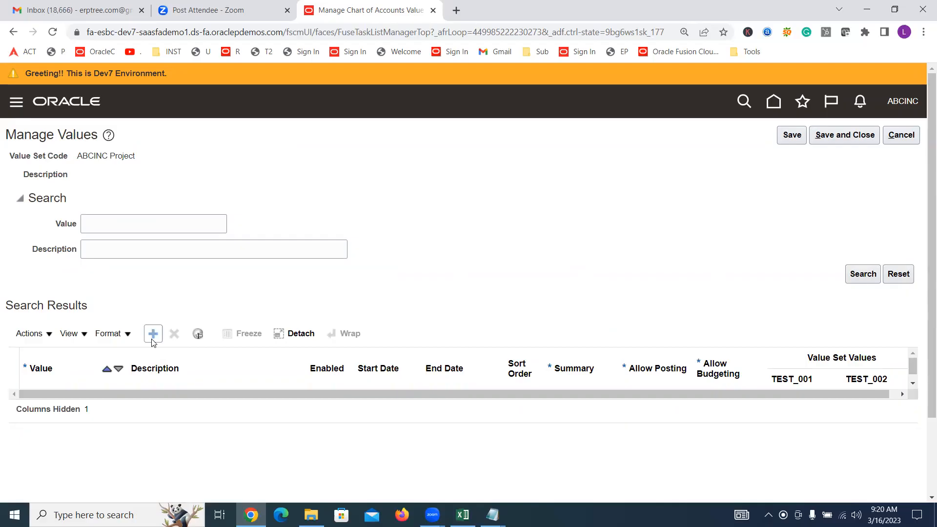
# Add value 0000 with description Default to the ABCINC Project value set
pyautogui.rightClick(372, 369)
pyautogui.click(355, 291)
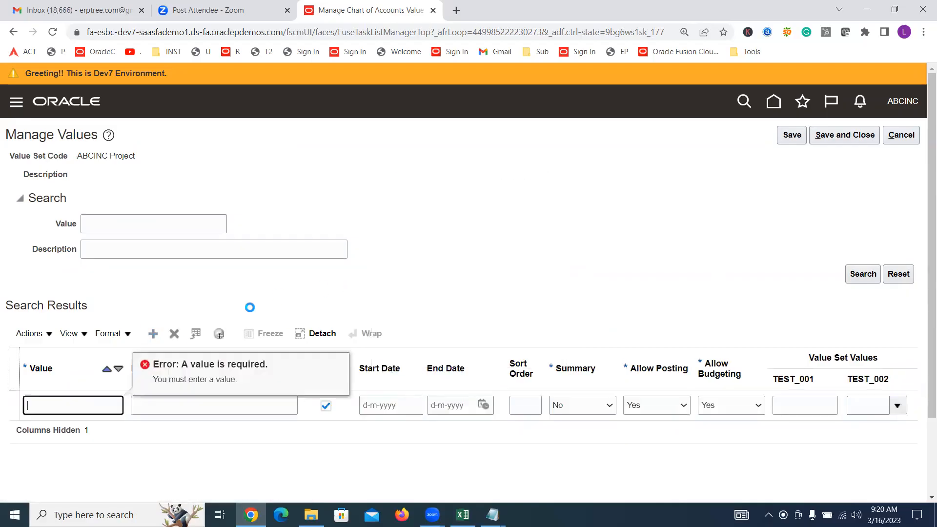
pyautogui.write('0000')
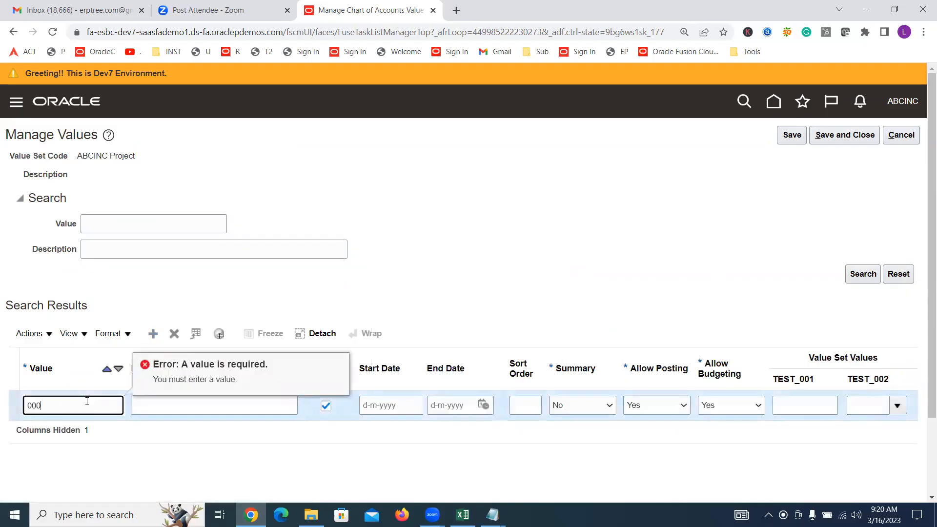
pyautogui.press('Tab')
pyautogui.write('de')
pyautogui.press('BackSpace')
pyautogui.press('BackSpace')
pyautogui.write('Default')
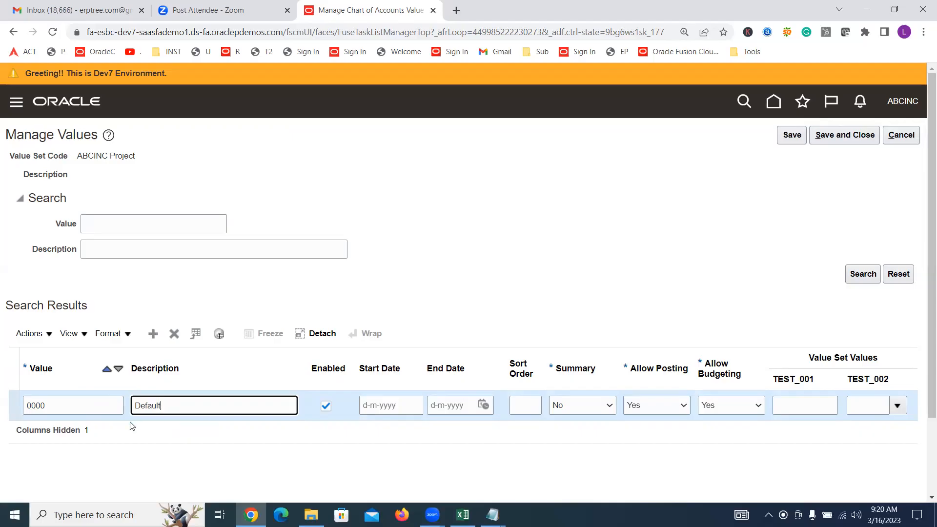
pyautogui.click(72, 408)
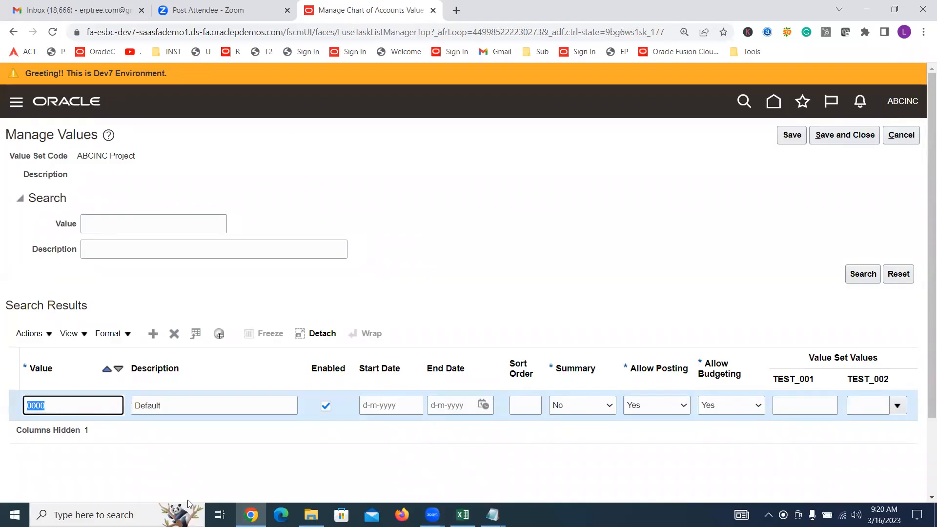
# Add value 1000 to the ABCINC Project value set, describing it with a contract number followed by "- Service Contract"
pyautogui.click(153, 333)
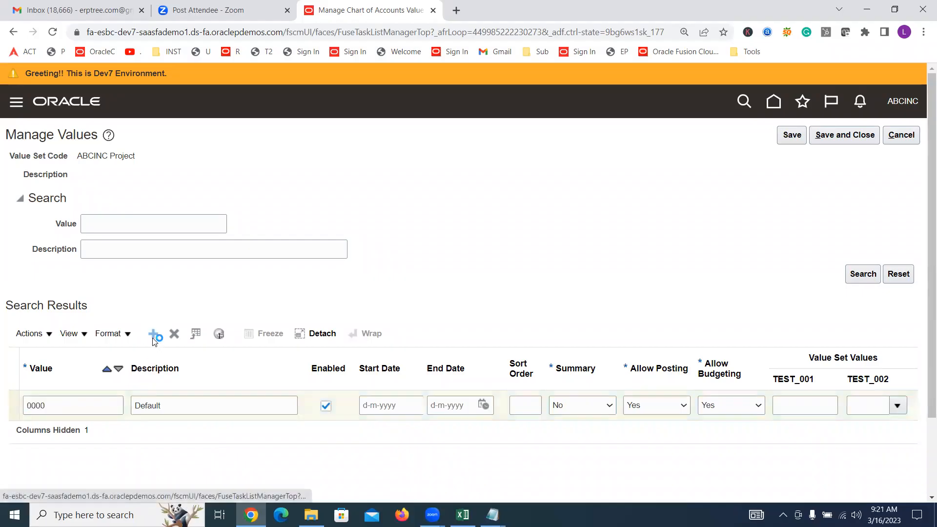
pyautogui.click(157, 434)
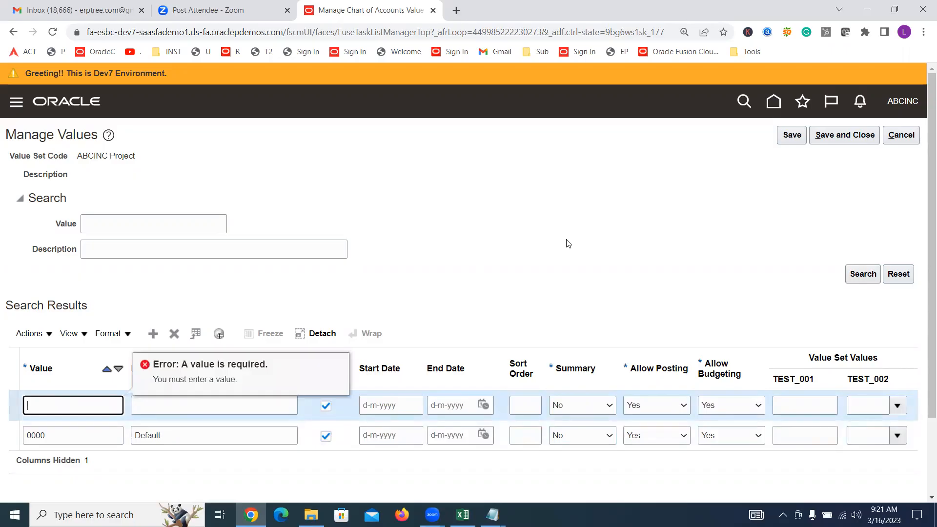
pyautogui.write('1000')
pyautogui.press('Tab')
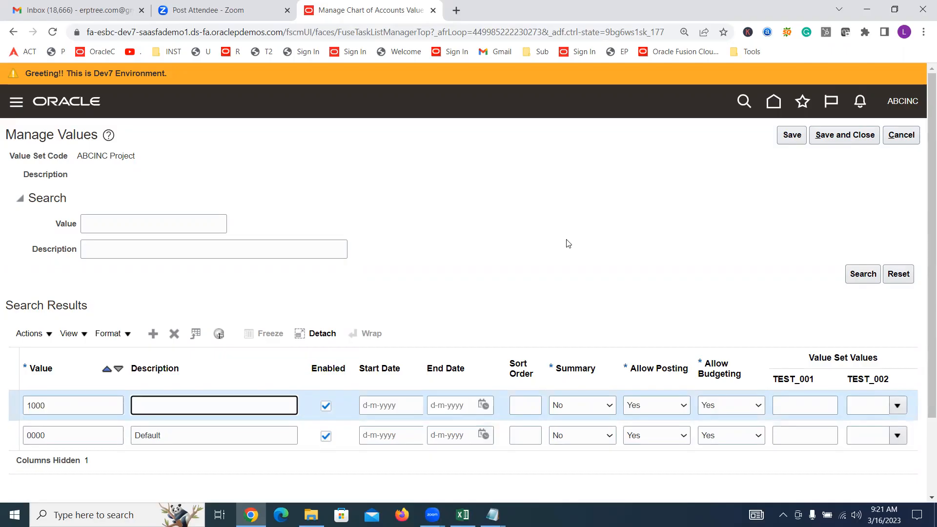
pyautogui.write('C8998989 - C')
pyautogui.press('BackSpace')
pyautogui.write('Service Contract')
# Add value 2000 to the ABCINC Project value set, described by a reference number followed by "- Ads", then save and close its values
pyautogui.click(147, 333)
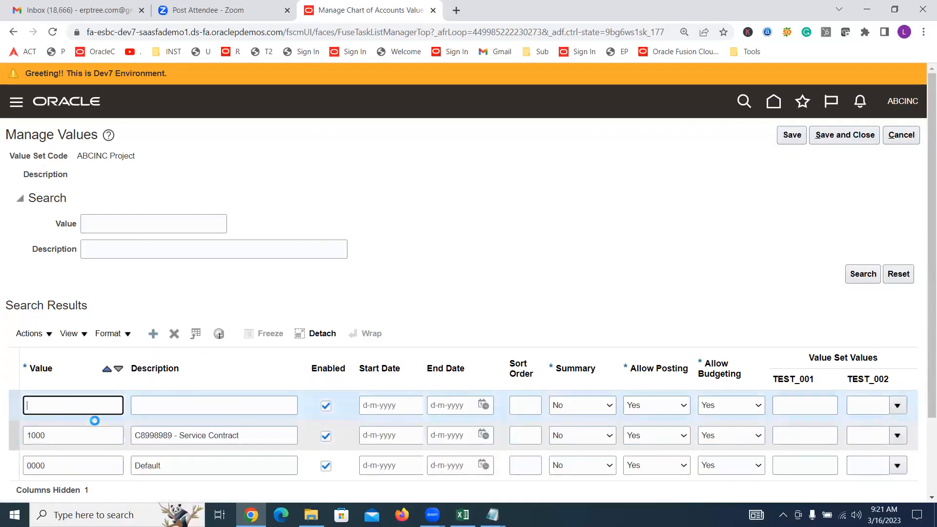
pyautogui.write('2000')
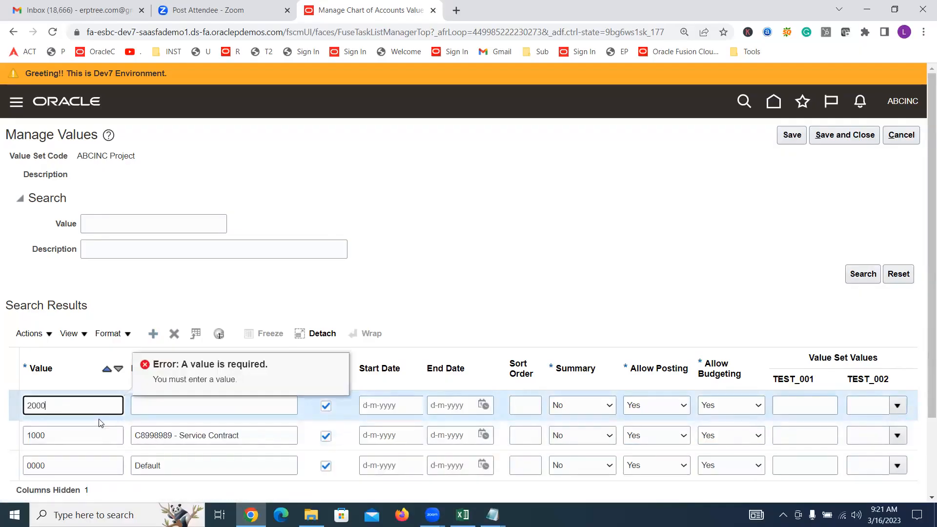
pyautogui.press('Tab')
pyautogui.write('I')
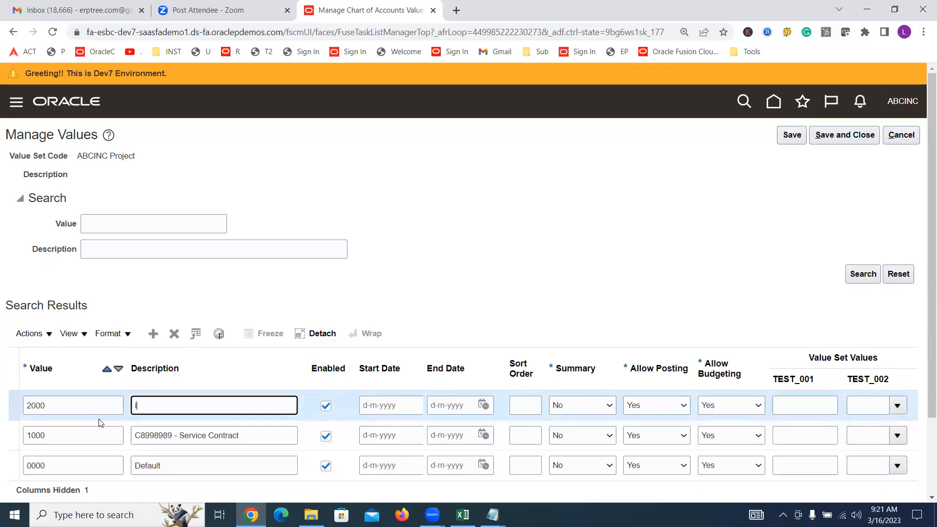
pyautogui.write('N876786876 - Ads')
pyautogui.click(844, 135)
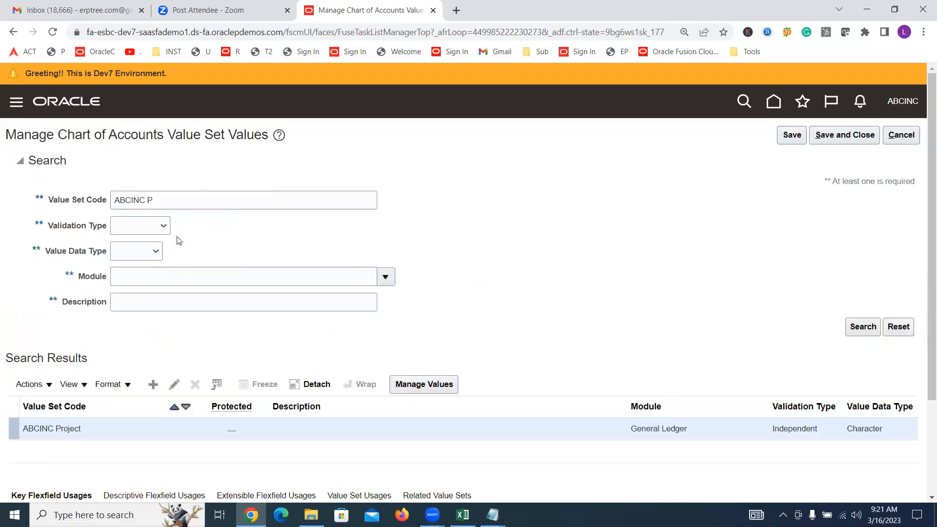
# Search for value set code ABCINC f and open the values of the ABCINC Future1 value set
pyautogui.click(182, 201)
pyautogui.press('BackSpace')
pyautogui.write('f')
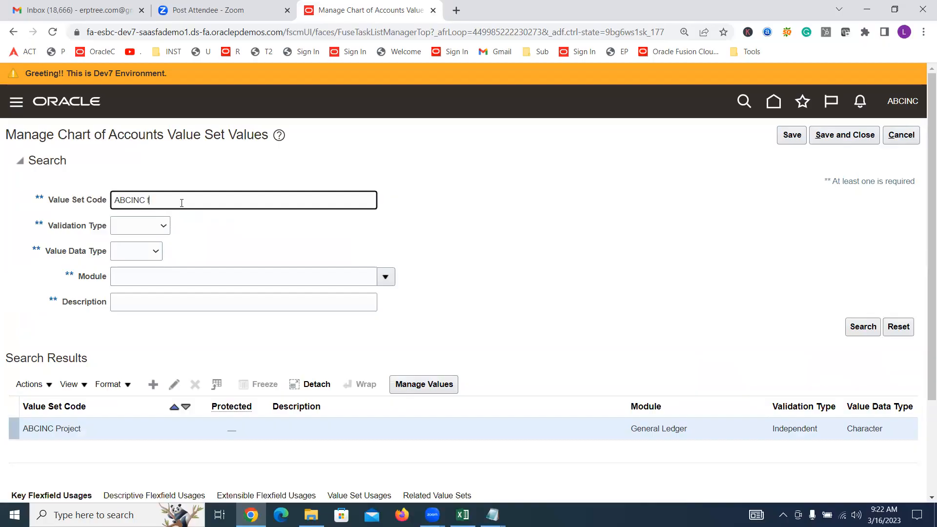
pyautogui.click(105, 429)
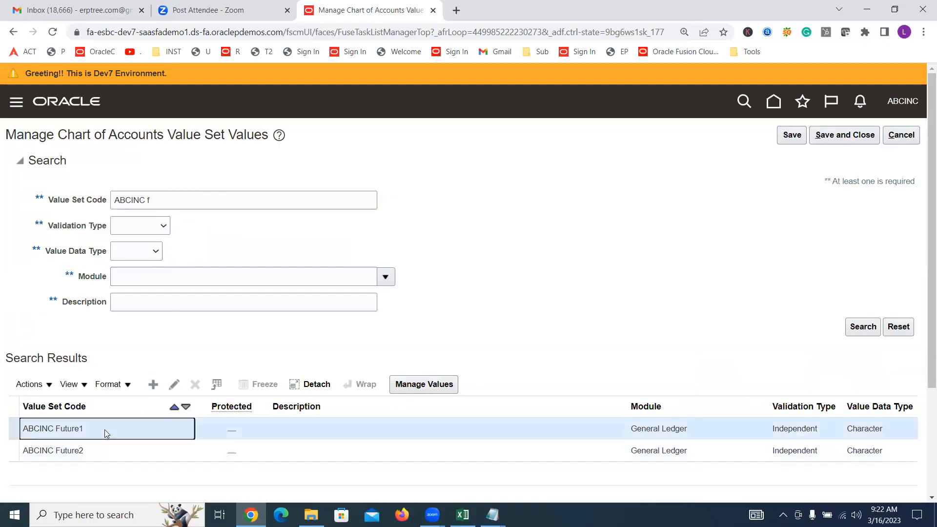
pyautogui.click(423, 387)
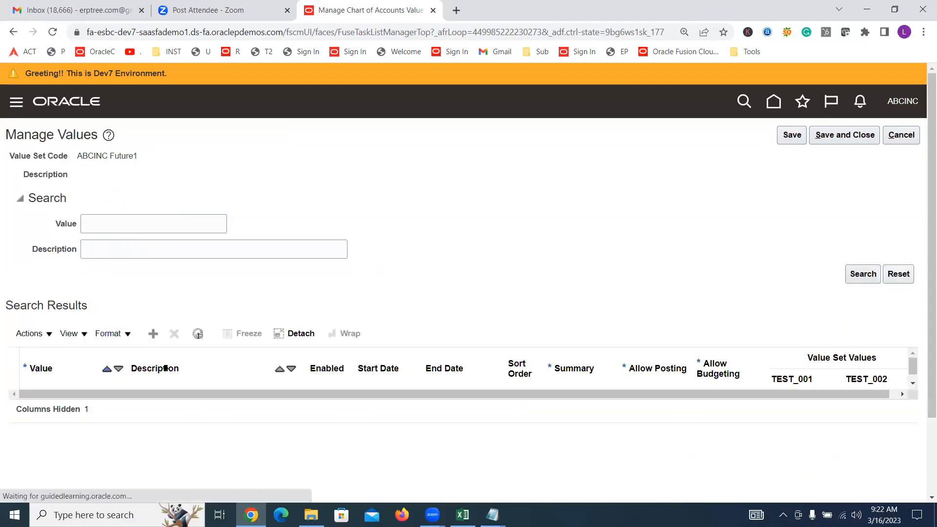
# Add value 0000 with description Default to the ABCINC Future1 value set, then save and close its values
pyautogui.click(152, 334)
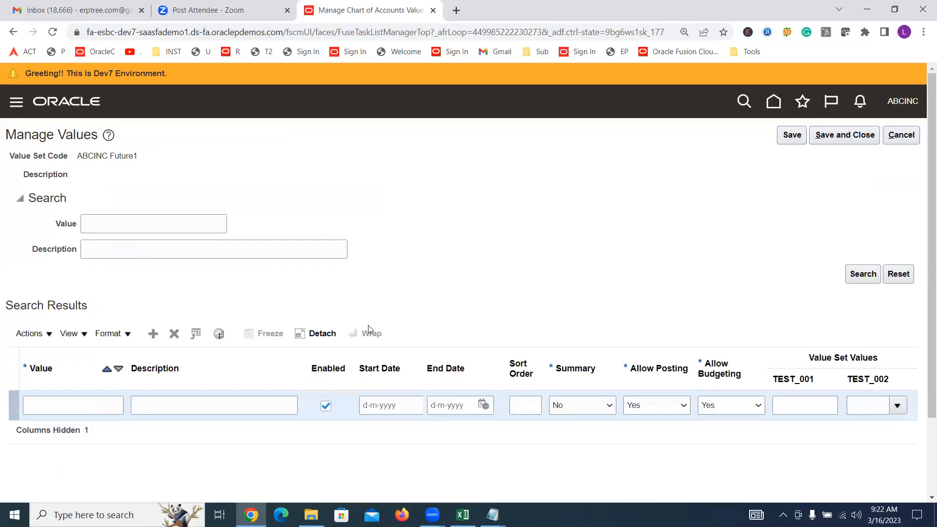
pyautogui.click(78, 409)
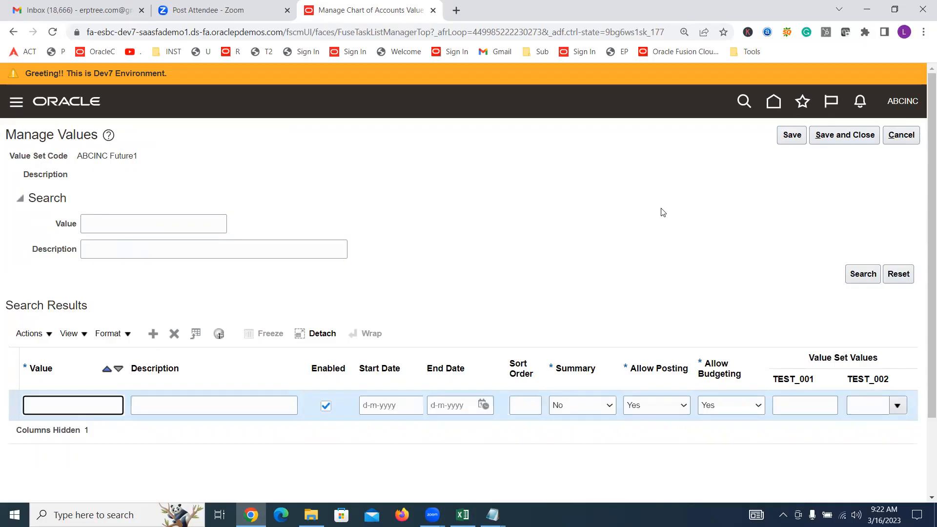
pyautogui.write('0000')
pyautogui.press('Tab')
pyautogui.write('Default')
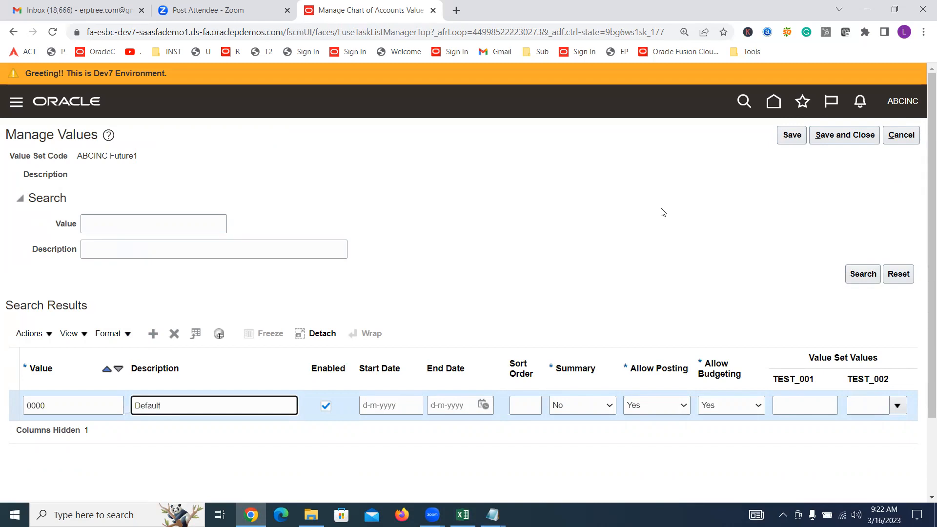
pyautogui.click(831, 143)
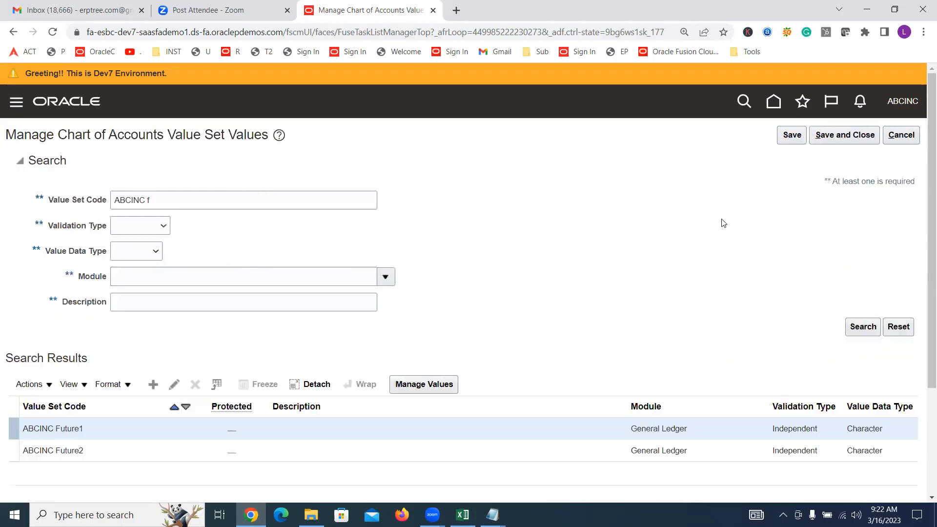
# Open the values of the ABCINC Future2 value set, add value 0000 with description Default, and save and close
pyautogui.click(99, 447)
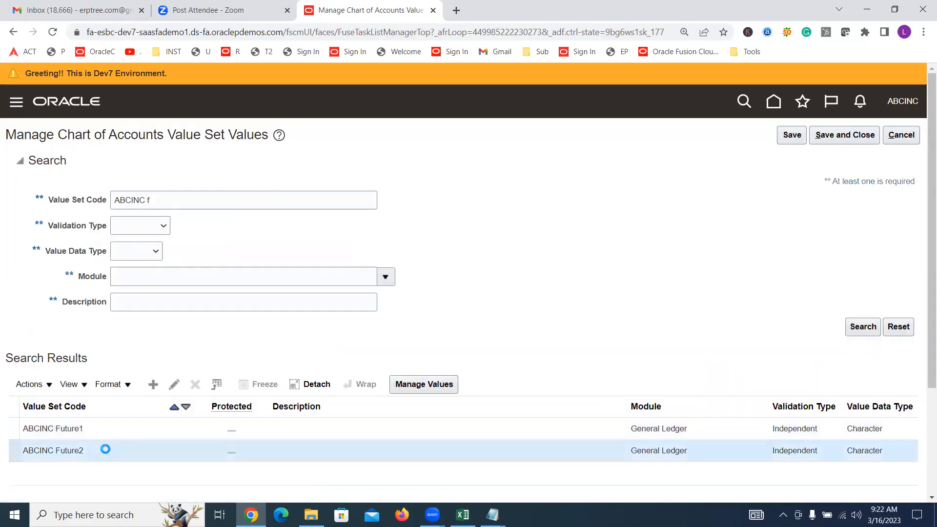
pyautogui.click(423, 386)
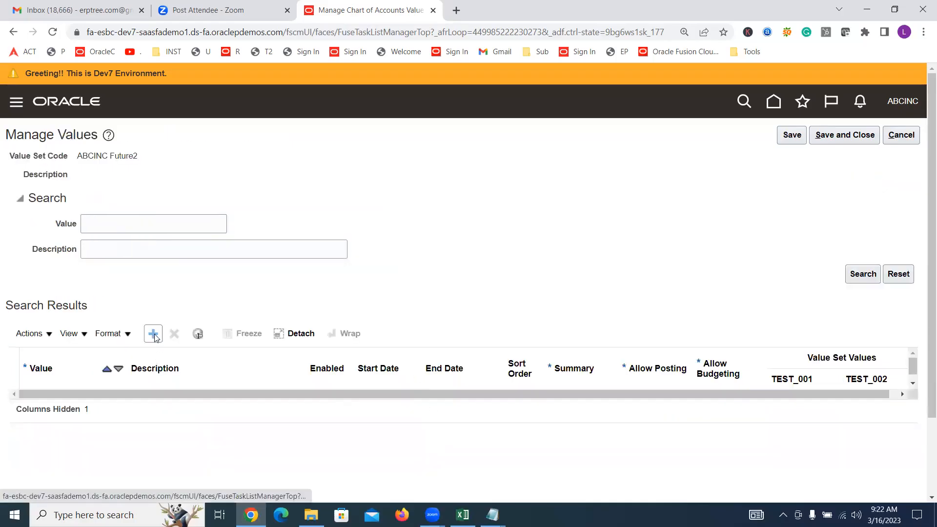
pyautogui.click(153, 333)
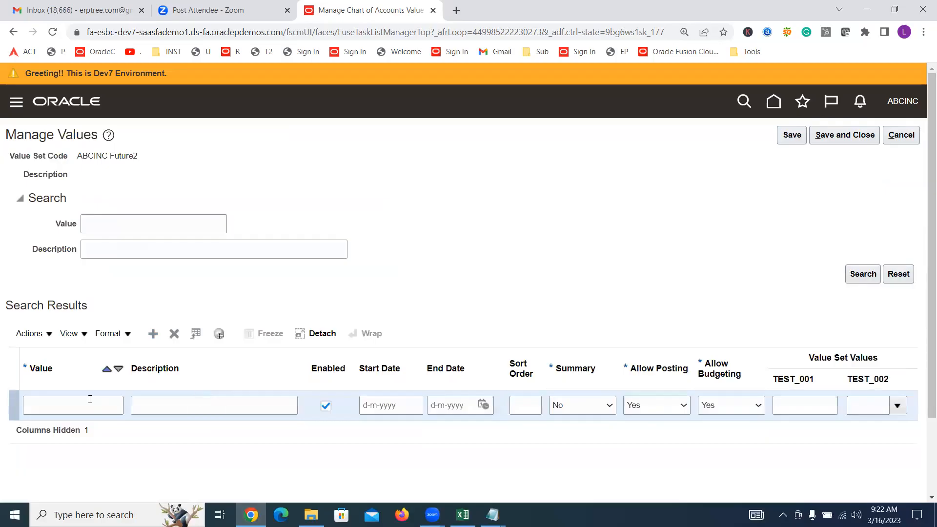
pyautogui.click(89, 399)
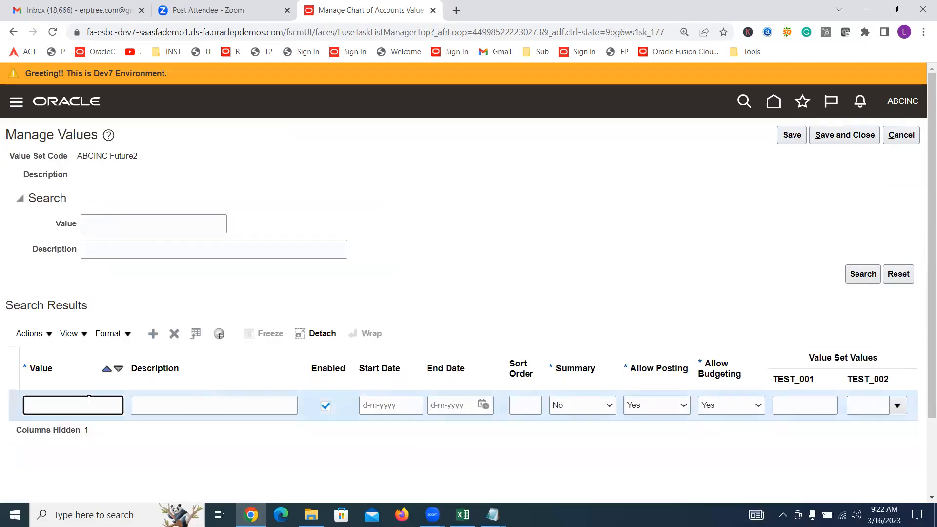
pyautogui.write('1')
pyautogui.press('BackSpace')
pyautogui.write('0000')
pyautogui.press('Tab')
pyautogui.write('Default')
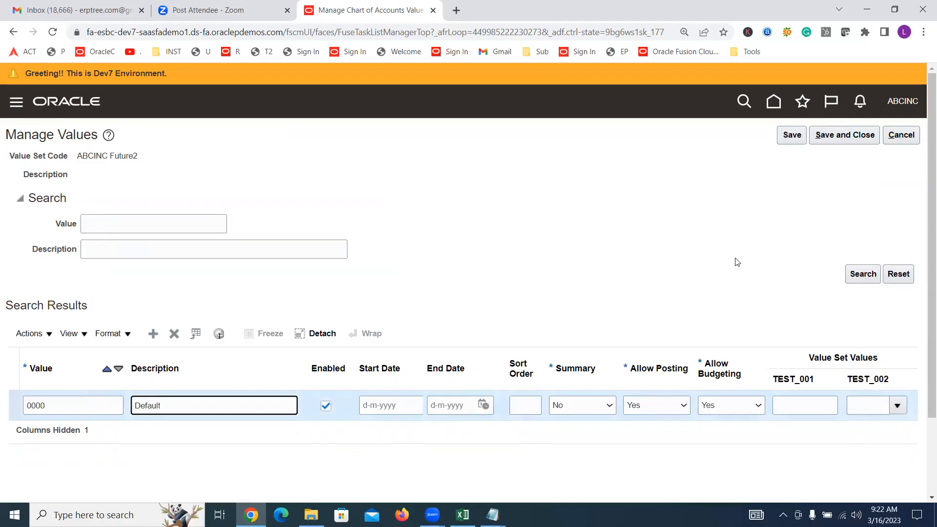
pyautogui.click(840, 140)
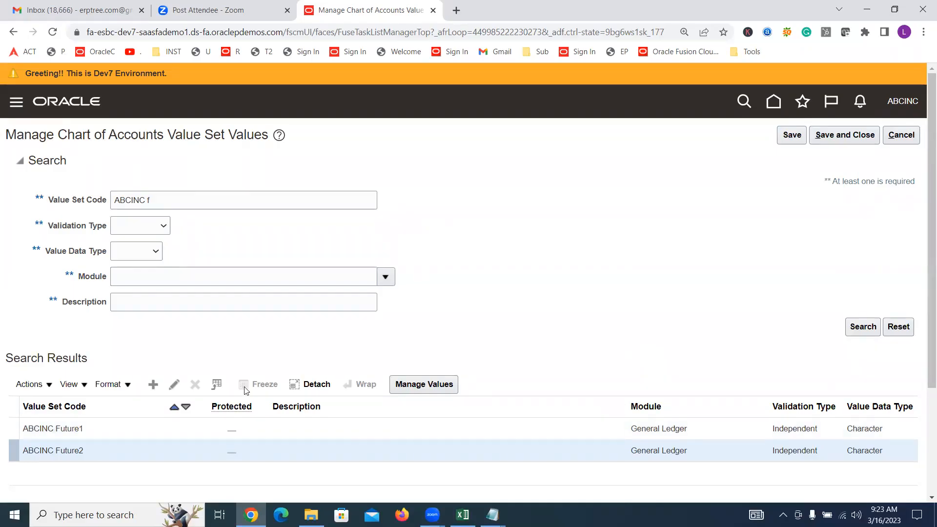
# Search for value set code ABCINC Acc and open the values of the ABCINC Account value set
pyautogui.click(231, 199)
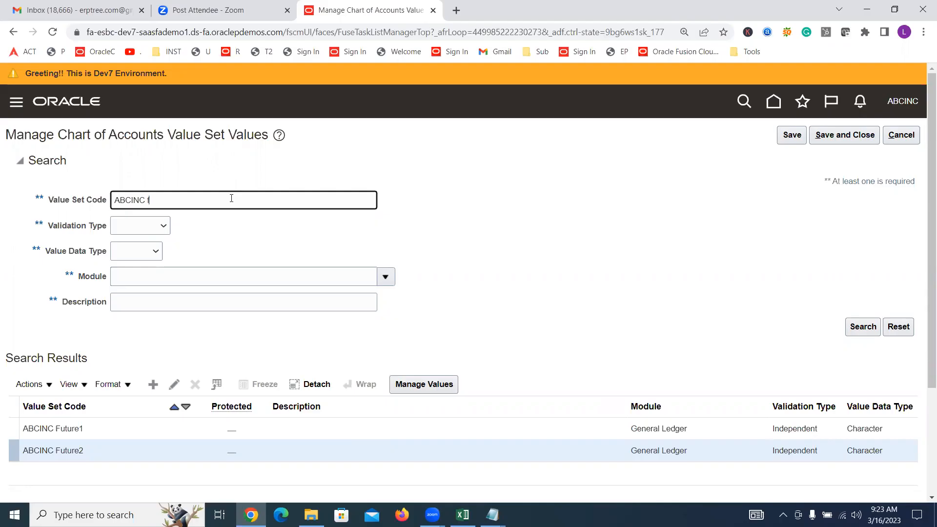
pyautogui.write('a')
pyautogui.press('BackSpace')
pyautogui.write('Acc')
pyautogui.press('Return')
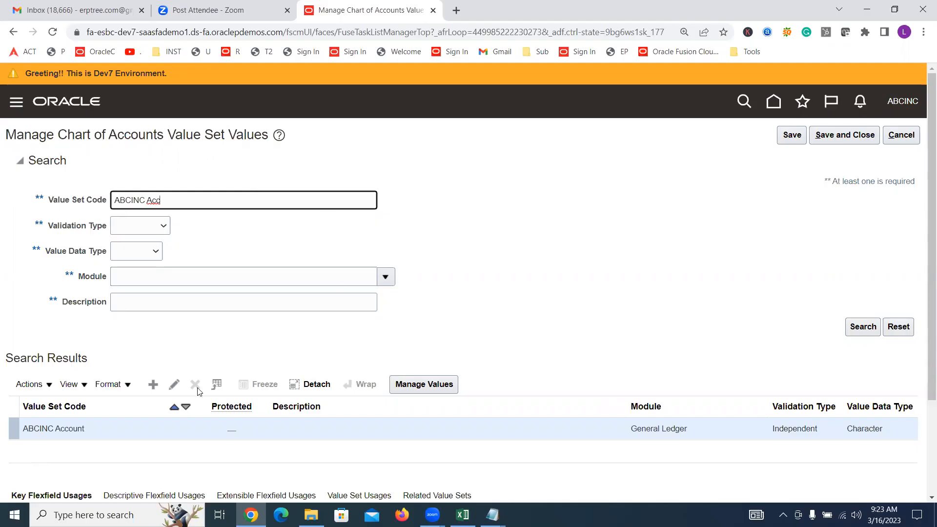
pyautogui.click(434, 386)
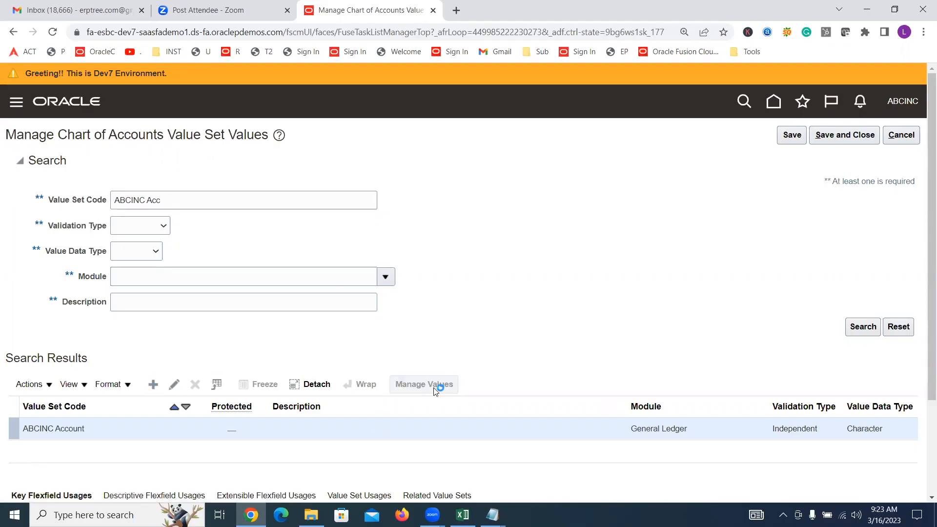
# Add value 11110 with description Salaries to the ABCINC Account value set
pyautogui.click(153, 335)
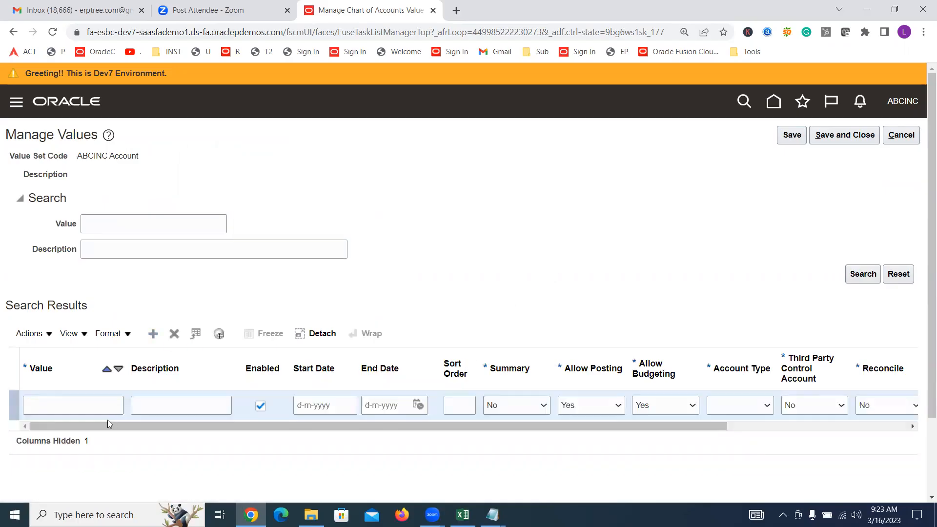
pyautogui.click(100, 405)
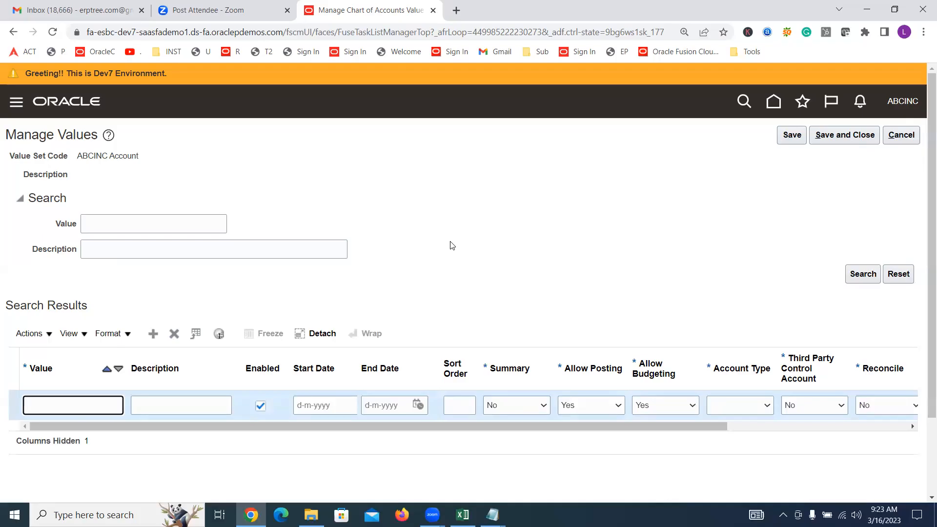
pyautogui.scroll(-2, 451, 245)
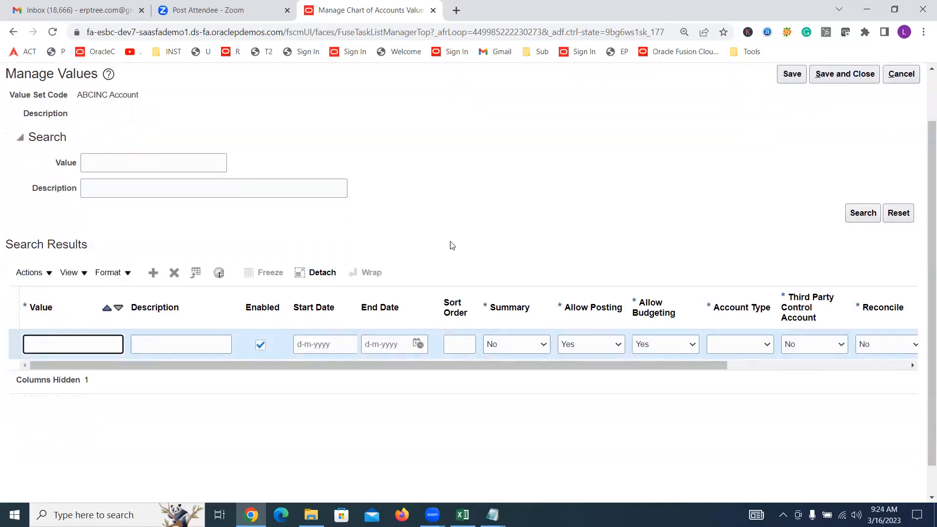
pyautogui.write('11110')
pyautogui.press('Tab')
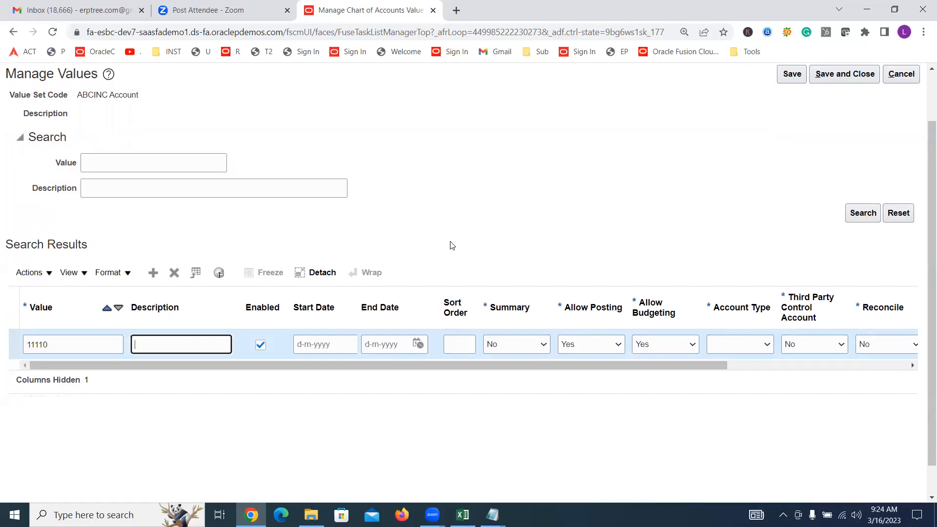
pyautogui.write('Salaries')
pyautogui.moveTo(382, 365); pyautogui.dragTo(587, 383)
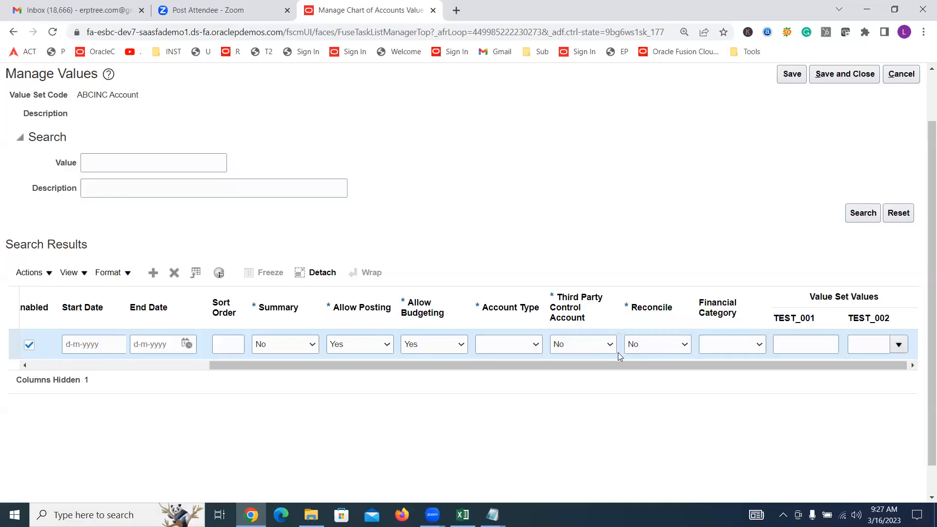
# Switch to the Excel training sheet, review the Segment Labels and Value Attributes notes, and return to the browser
pyautogui.hotkey('alt', 'Tab')
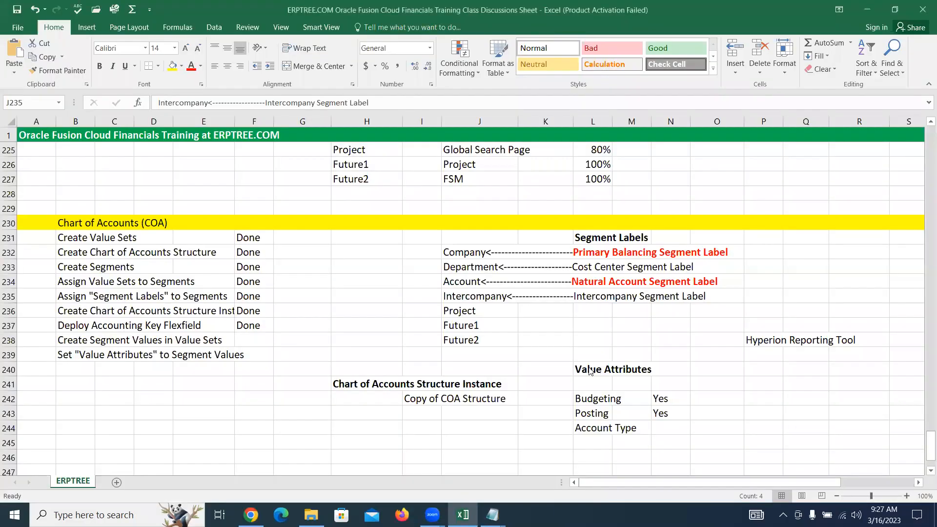
pyautogui.scroll(1, 549, 345)
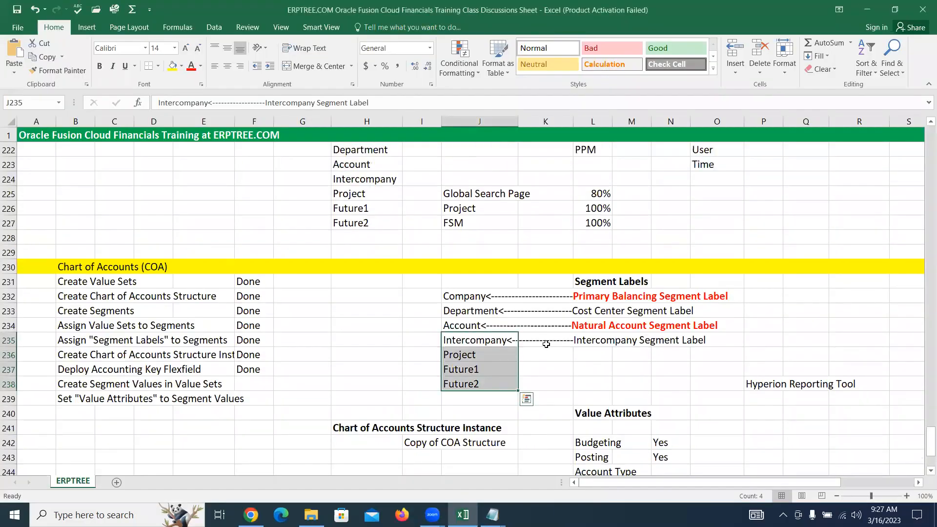
pyautogui.scroll(-2, 545, 343)
pyautogui.scroll(-1, 546, 343)
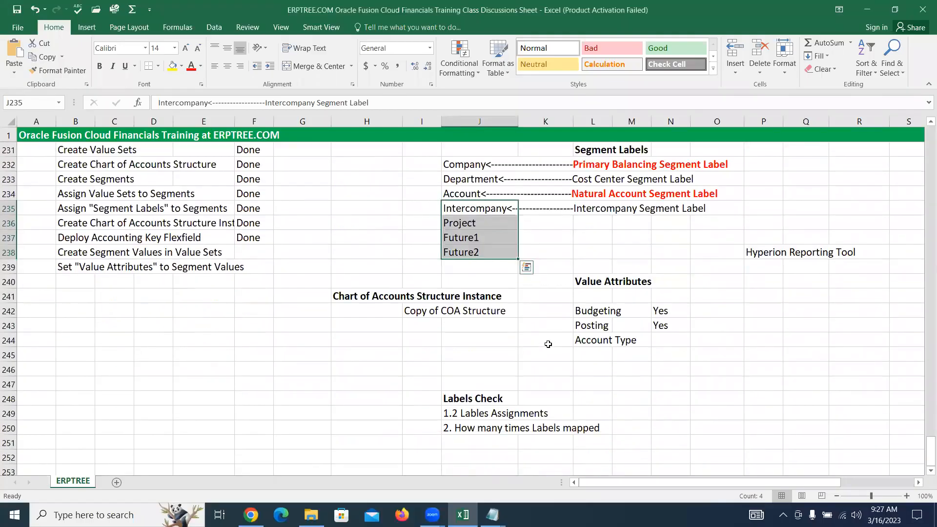
pyautogui.hotkey('alt', 'Tab')
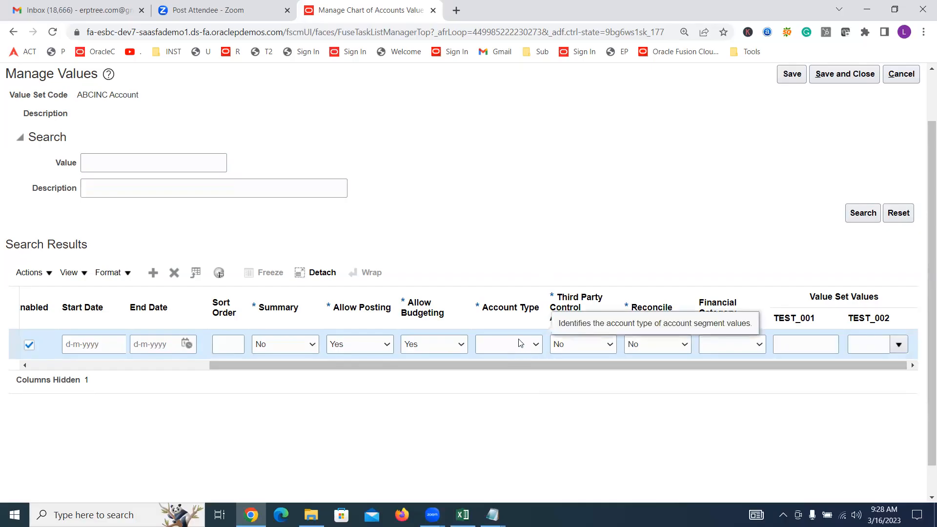
# Set the account type of value 11110 Salaries to Expense
pyautogui.moveTo(516, 370); pyautogui.dragTo(253, 391)
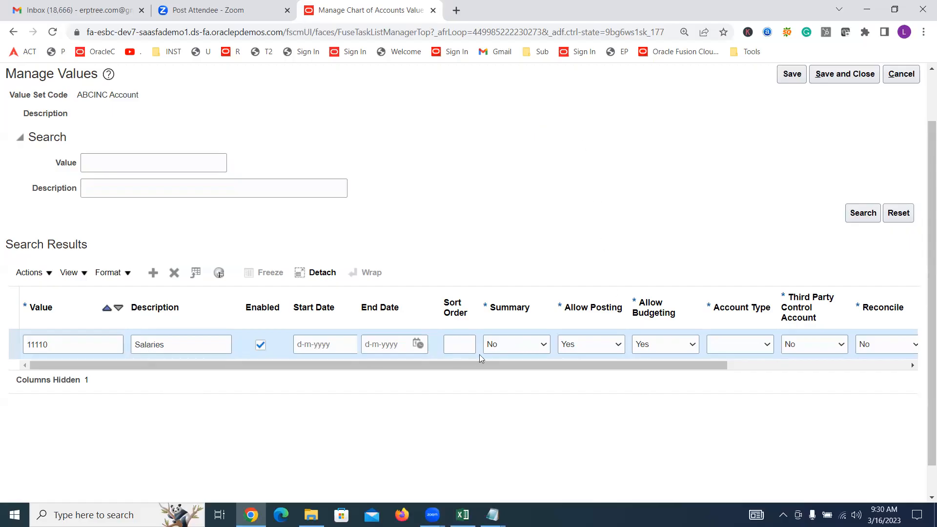
pyautogui.click(761, 345)
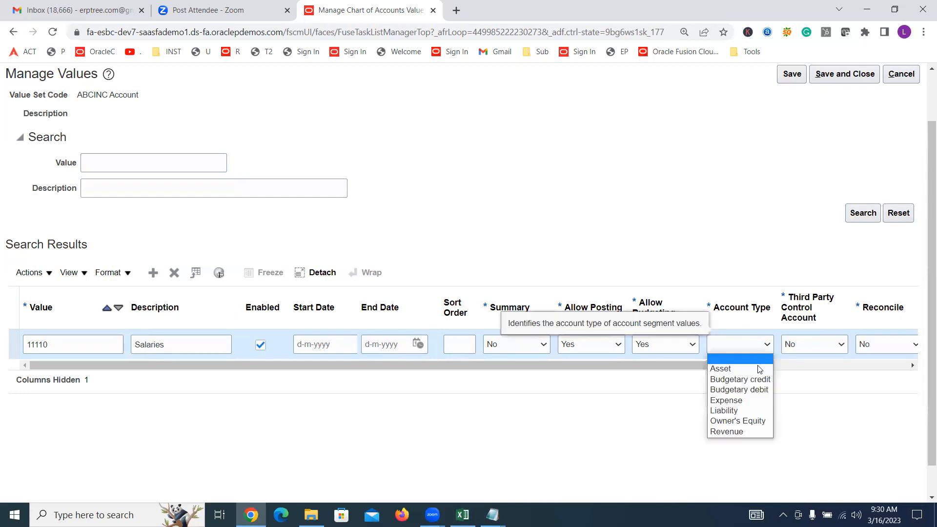
pyautogui.click(759, 401)
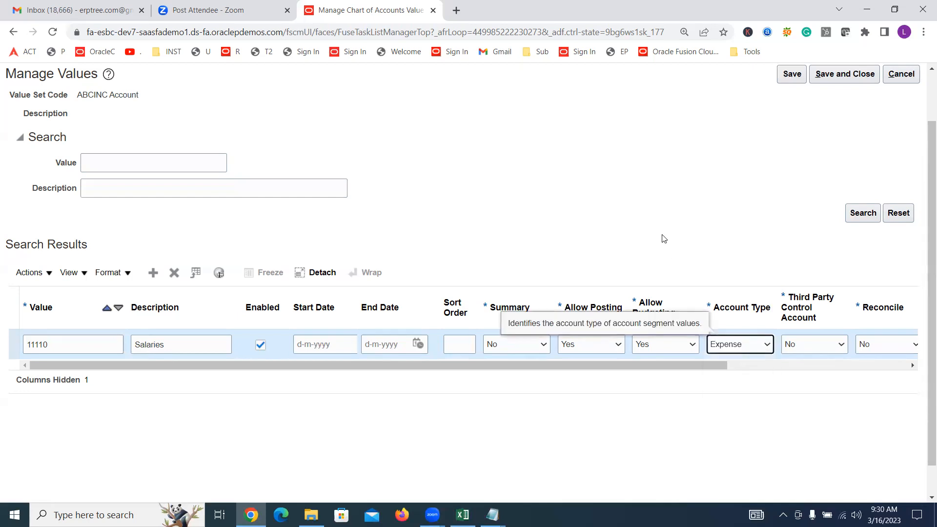
# Examine the available Financial Category options for value 11110 without choosing one
pyautogui.moveTo(709, 364); pyautogui.dragTo(786, 376)
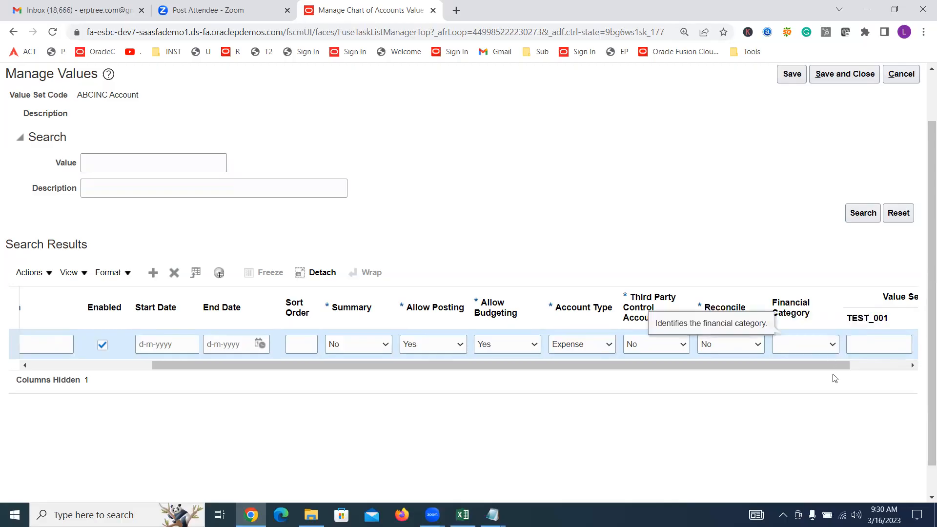
pyautogui.click(830, 345)
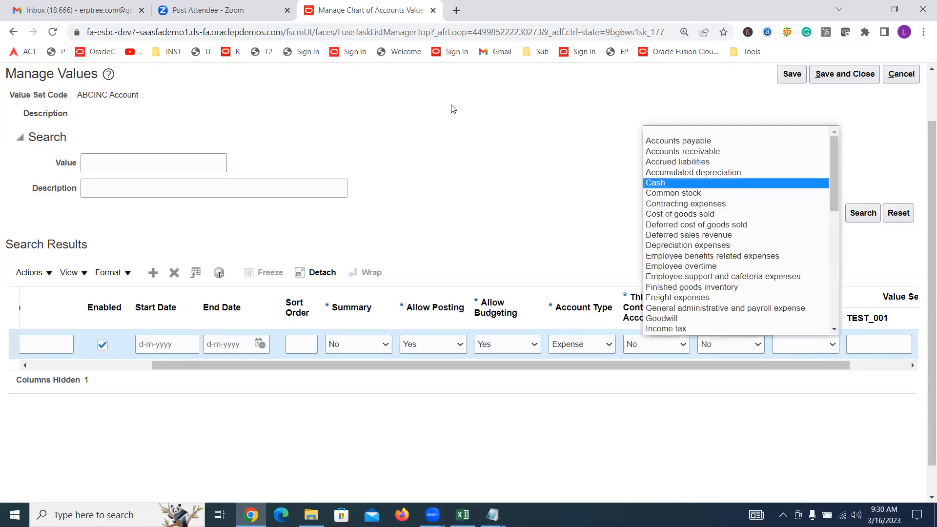
pyautogui.click(518, 139)
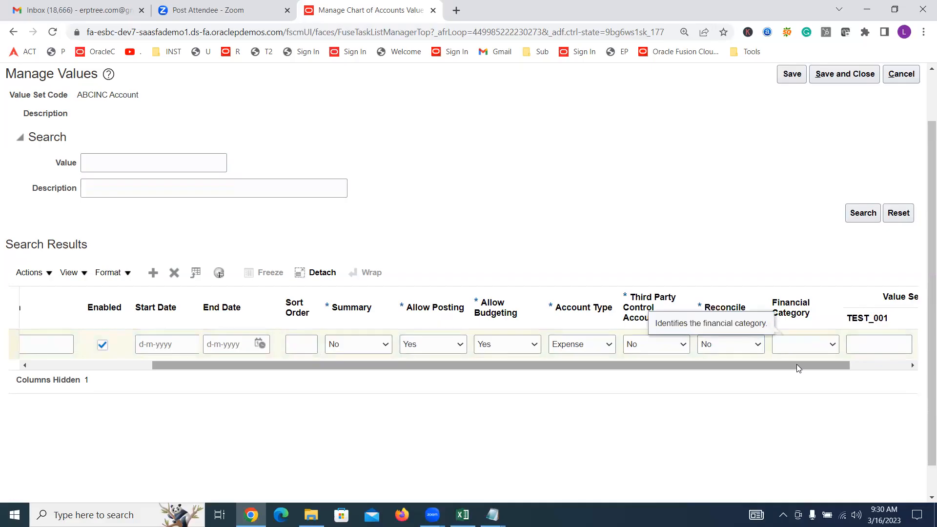
pyautogui.moveTo(796, 364); pyautogui.dragTo(643, 362)
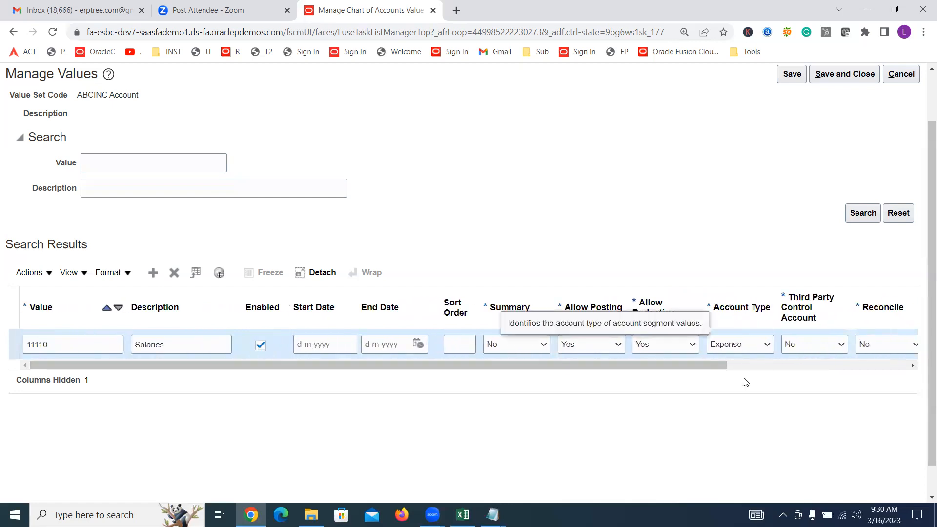
# Add value 22220 with description CITI Bank - Cash followed by the bank account number, and set its account type to Asset
pyautogui.click(152, 272)
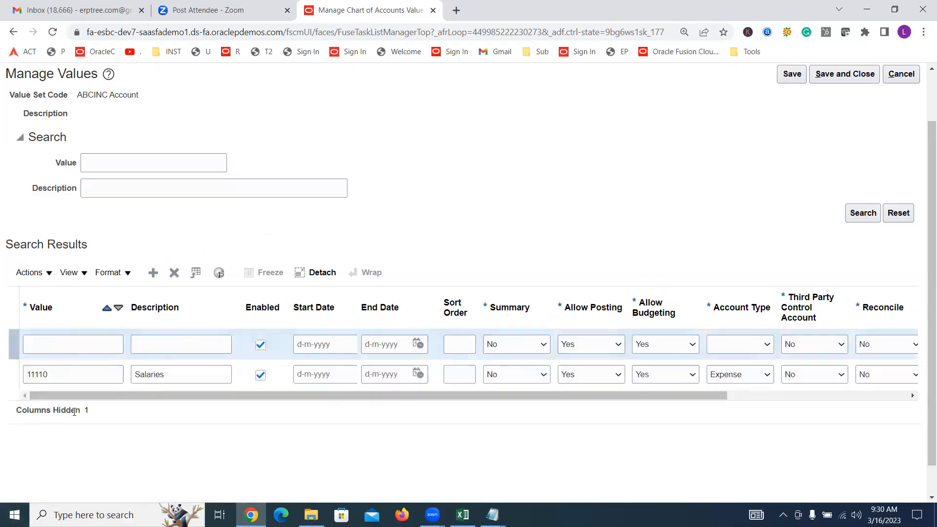
pyautogui.click(85, 336)
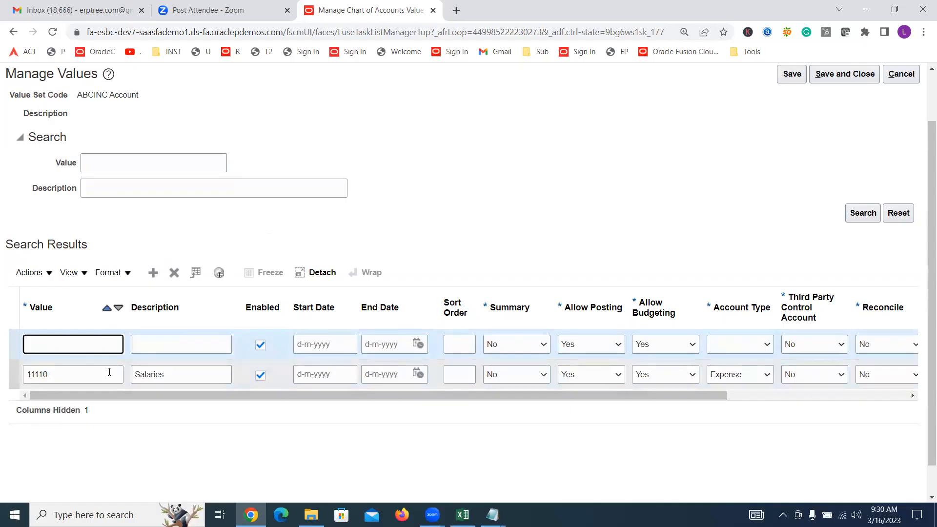
pyautogui.press('Tab')
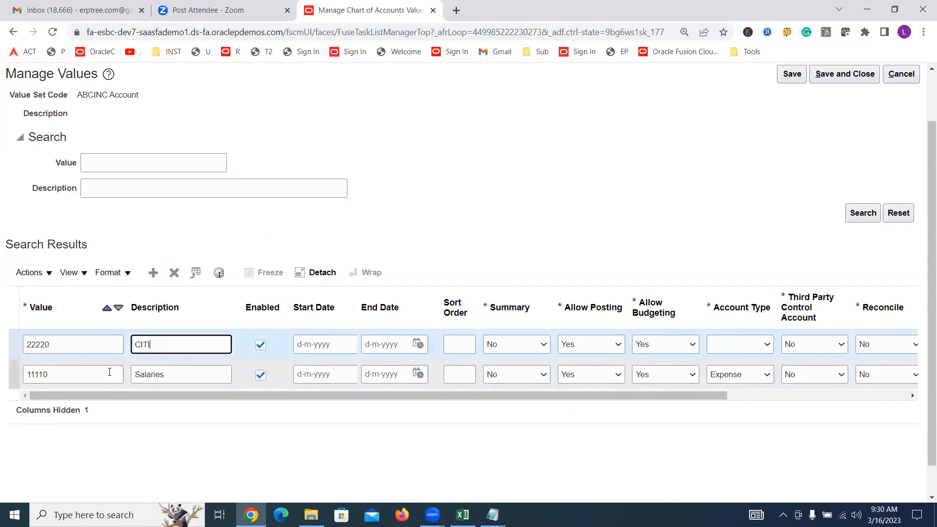
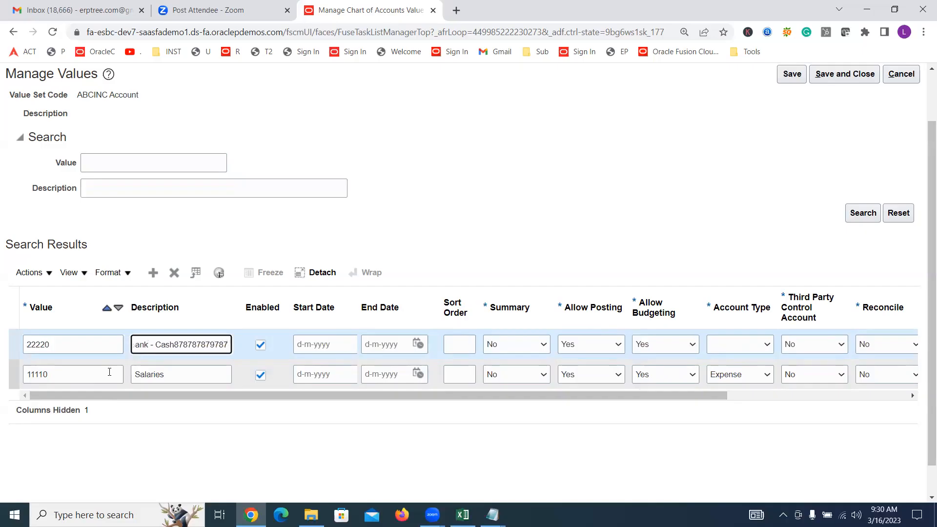
pyautogui.press('Tab')
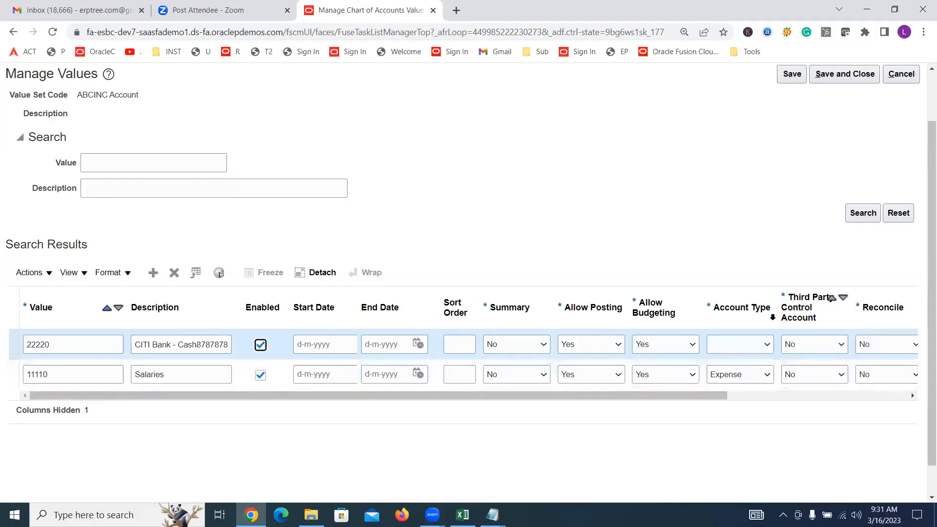
pyautogui.click(755, 340)
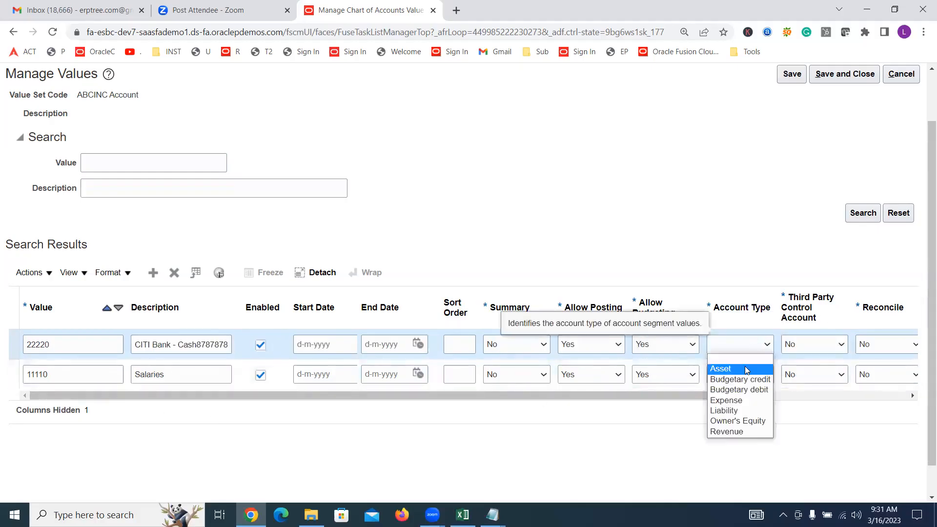
pyautogui.click(751, 361)
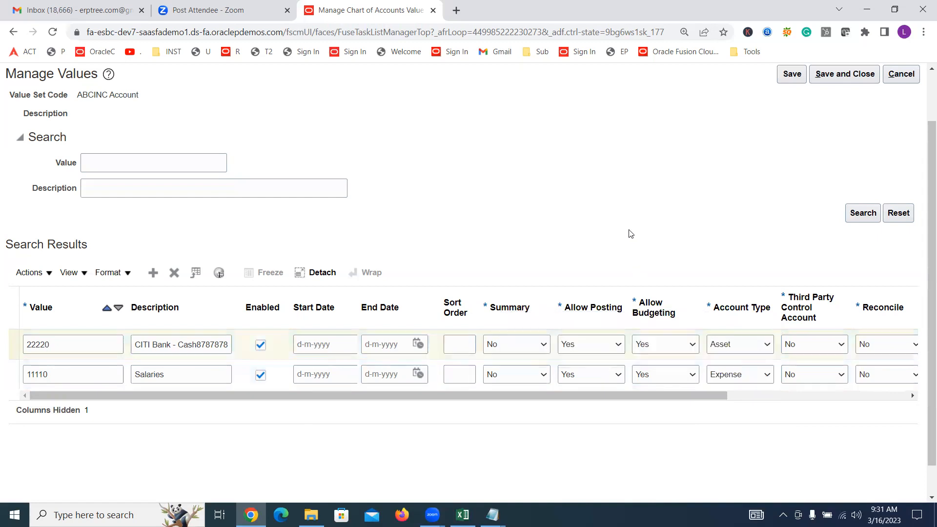
# Add value 33333 with description Admin Expense and account type Expense to the ABCINC Account value set
pyautogui.click(152, 276)
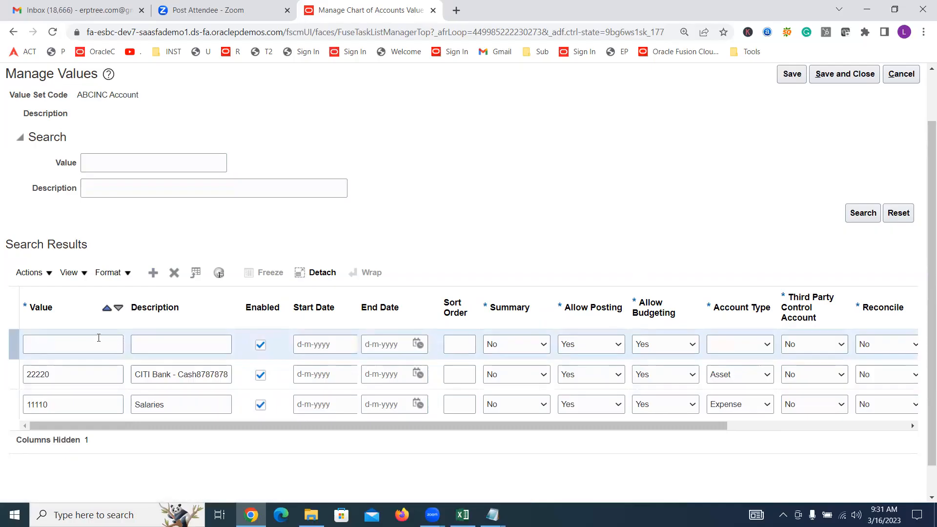
pyautogui.click(98, 344)
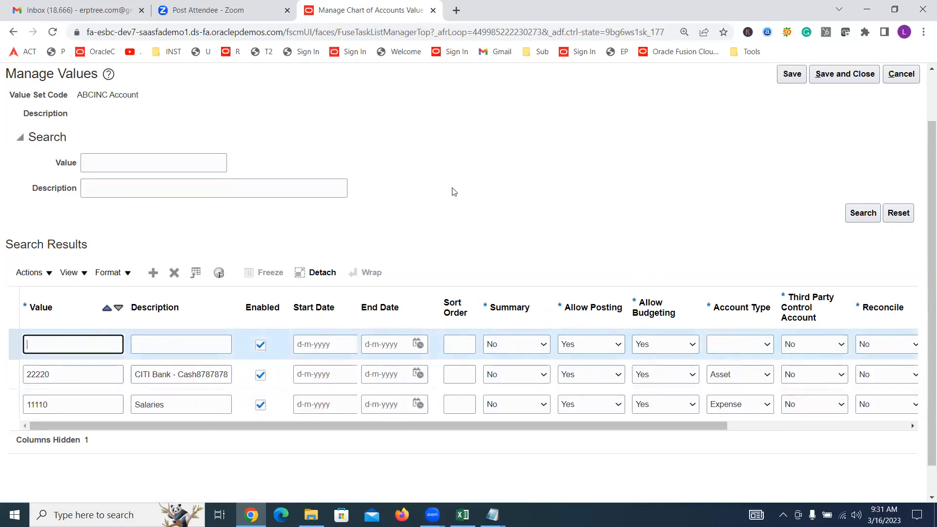
pyautogui.write('33333')
pyautogui.press('Tab')
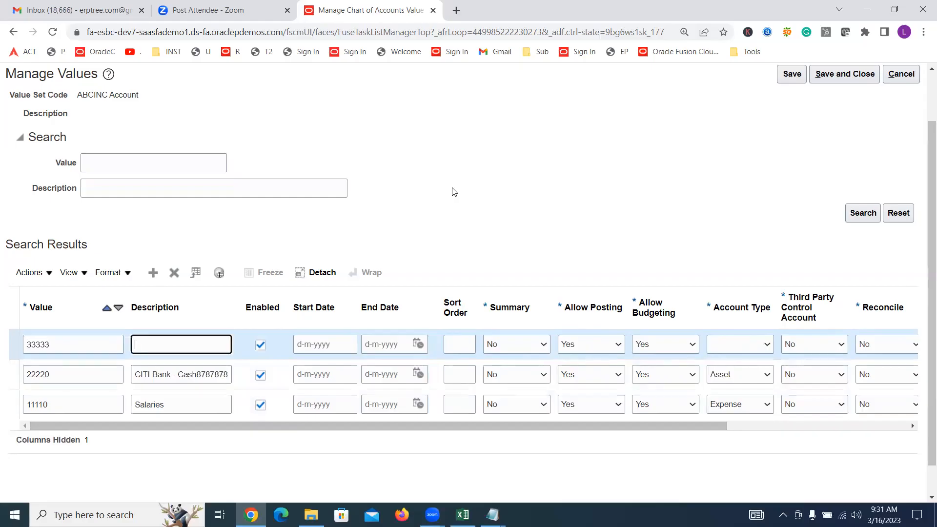
pyautogui.write('Admin Expense')
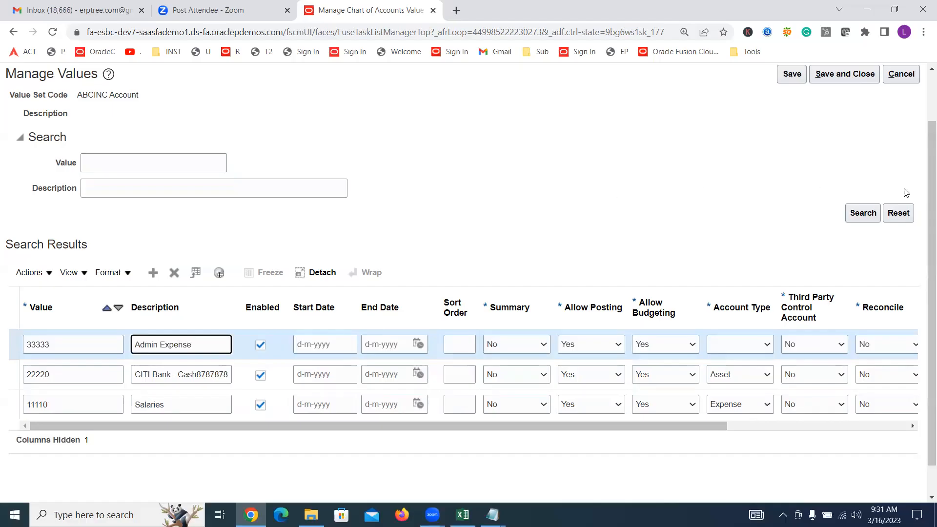
pyautogui.click(730, 343)
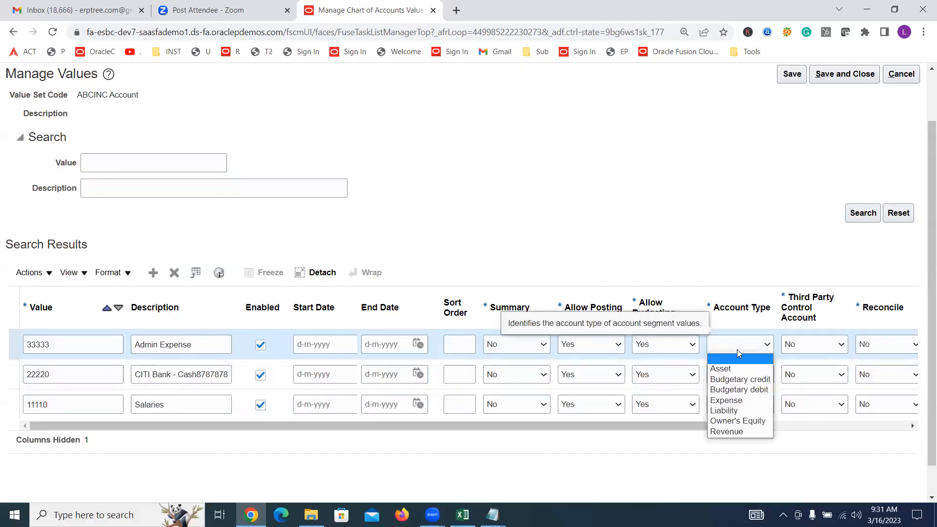
pyautogui.click(726, 400)
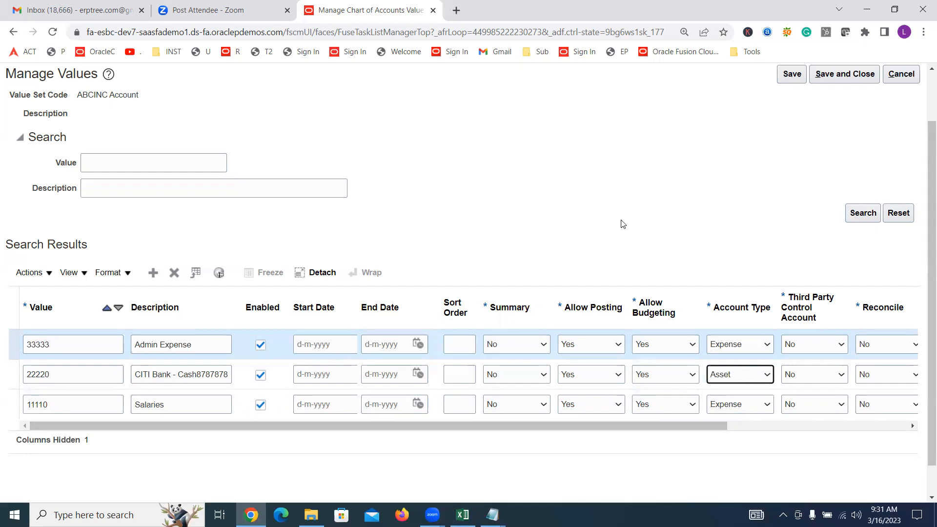
# Switch to the Excel training sheet and enter the note "Revenue-Expense = Net Income" in cell F244
pyautogui.click(463, 515)
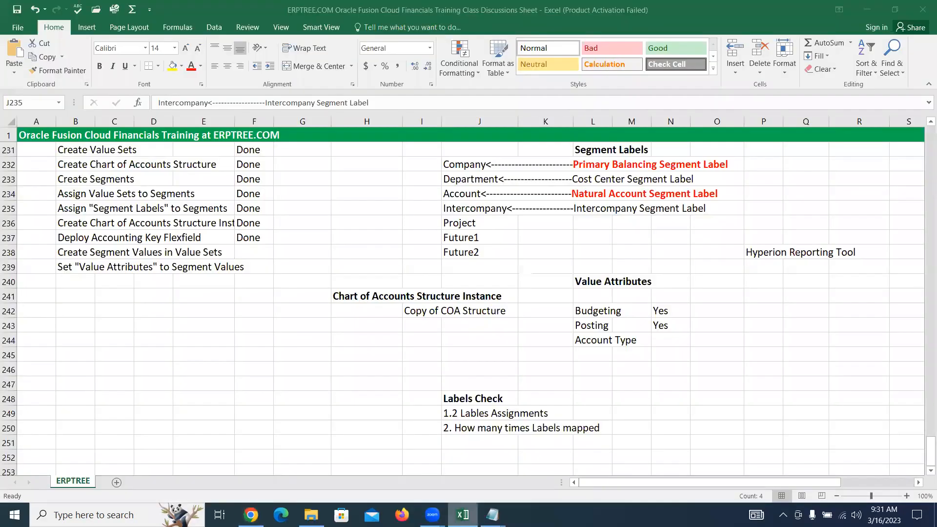
pyautogui.keyDown('shift'); pyautogui.click(512, 254); pyautogui.keyUp('shift')
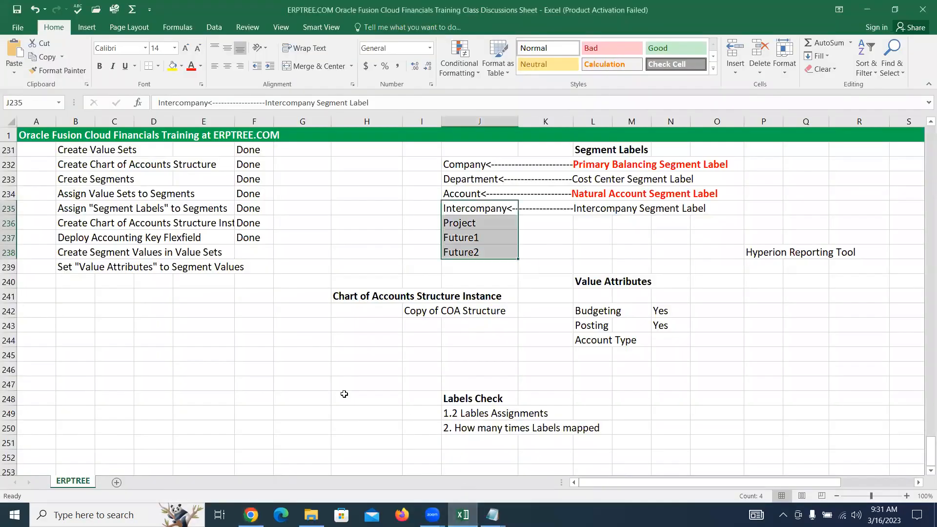
pyautogui.click(206, 334)
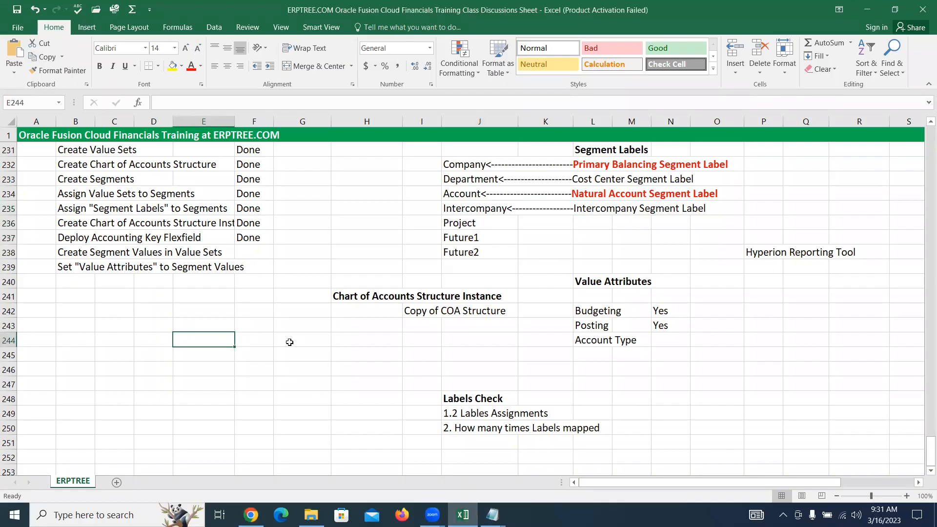
pyautogui.click(264, 333)
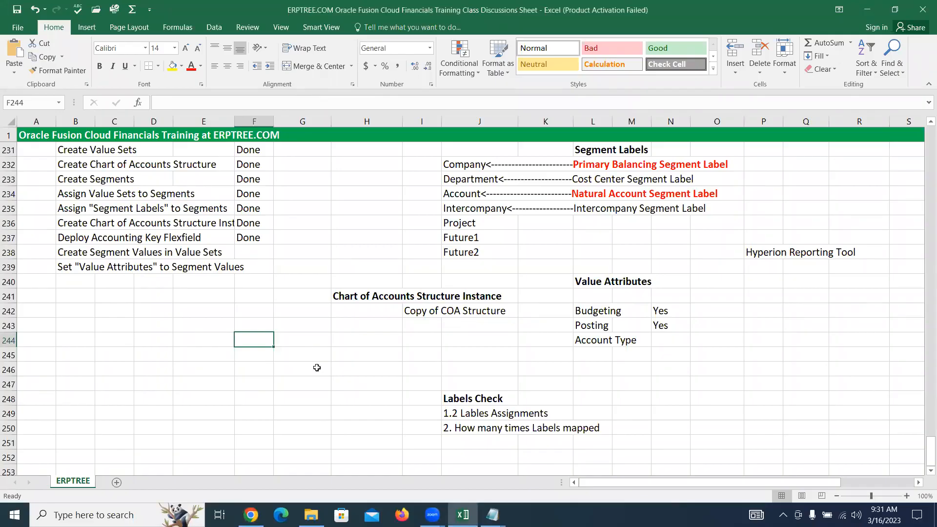
pyautogui.write('Revenue')
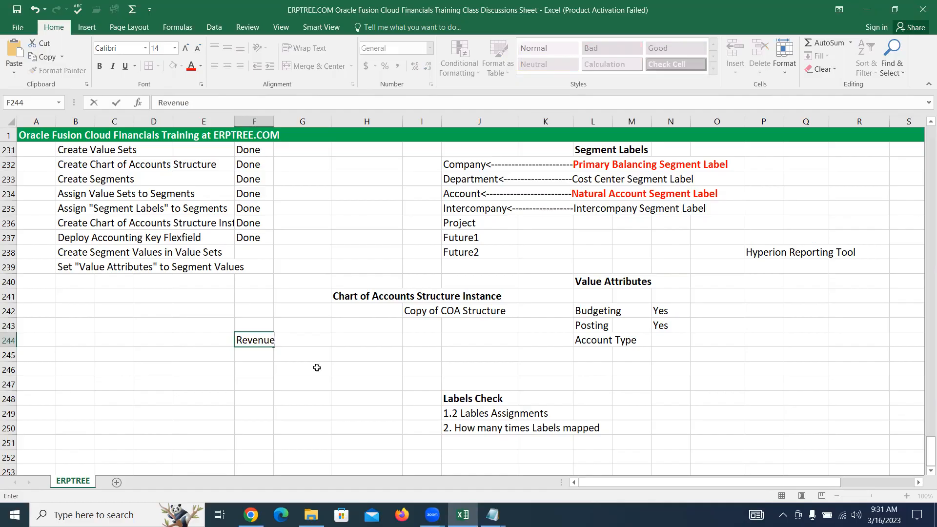
pyautogui.write('-Expense = Net Income')
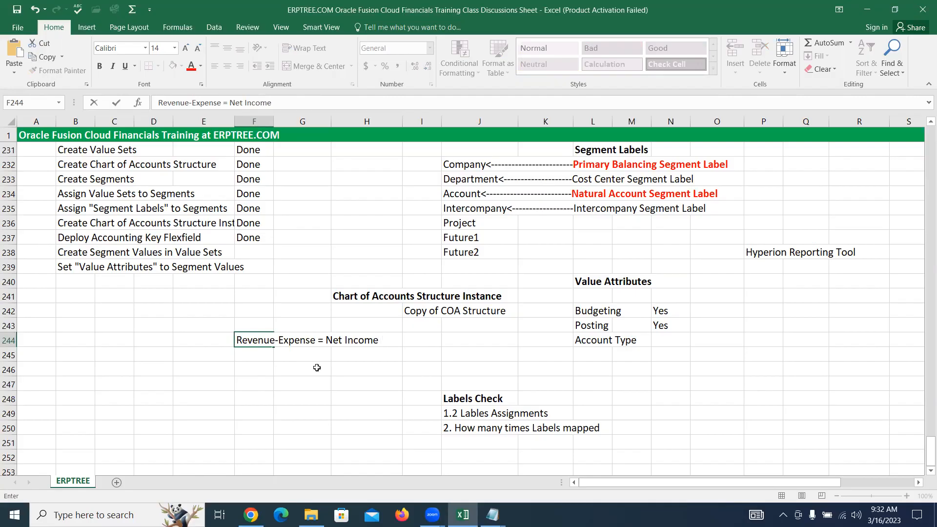
# Enter the note "Retained Earnings" in cell H246
pyautogui.click(360, 372)
pyautogui.write('Retaine')
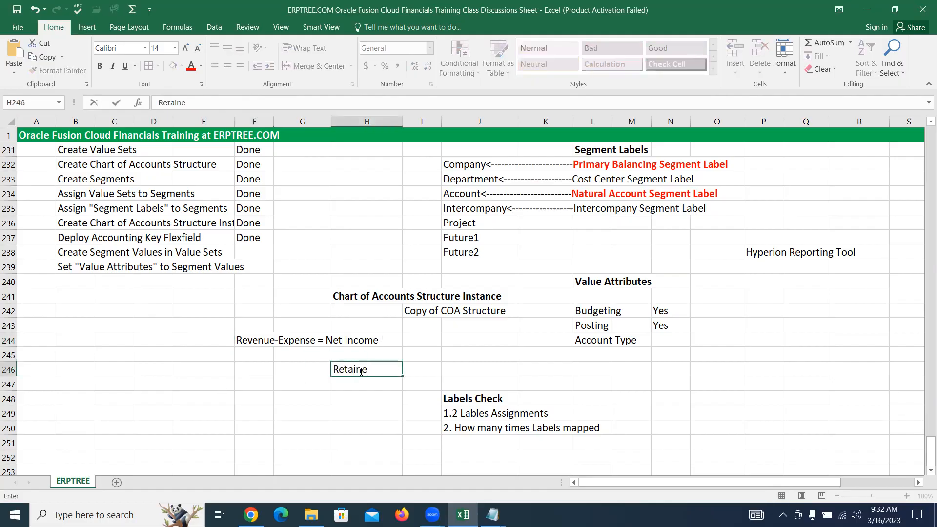
pyautogui.write('d Earnings')
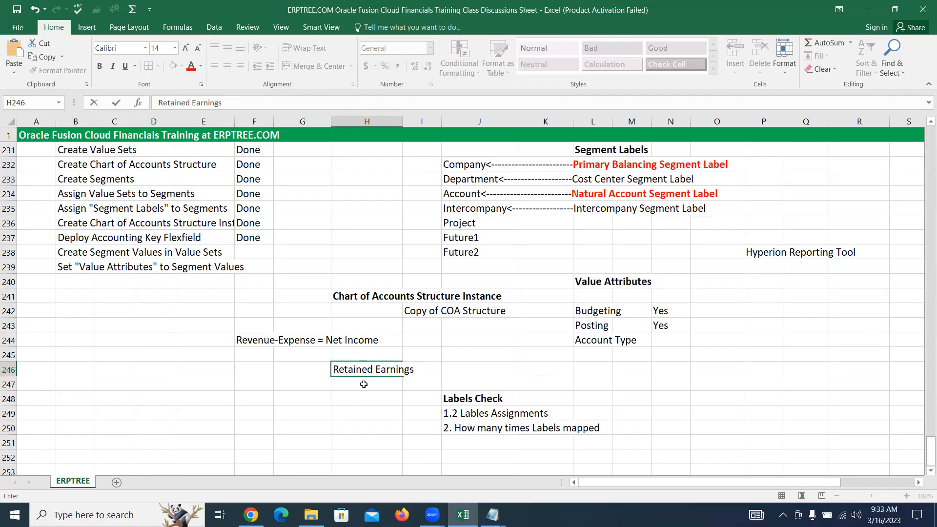
# Switch to Oracle Fusion in Chrome and add value 44440 with description Retained Earnings and account type Owner's Equity to the ABCINC Account value set
pyautogui.hotkey('alt', 'Tab')
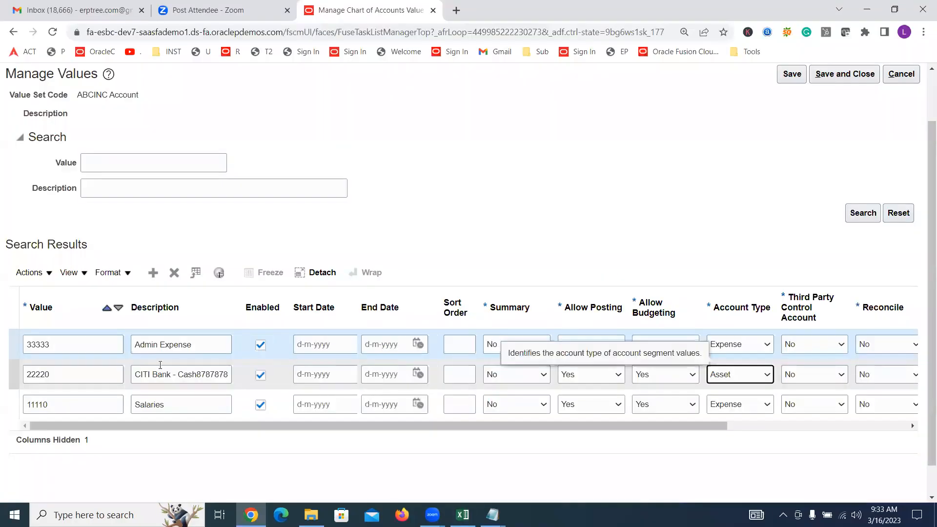
pyautogui.click(152, 274)
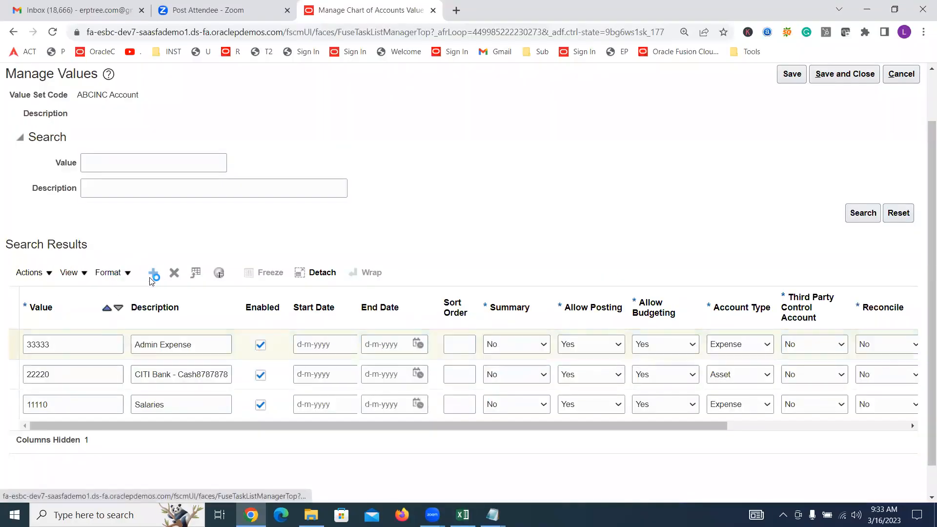
pyautogui.click(81, 343)
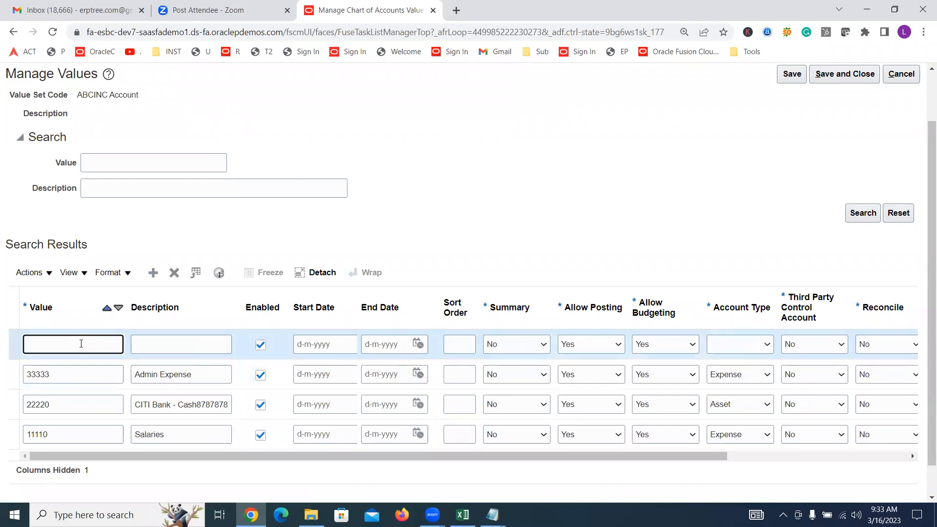
pyautogui.write('44440')
pyautogui.press('Tab')
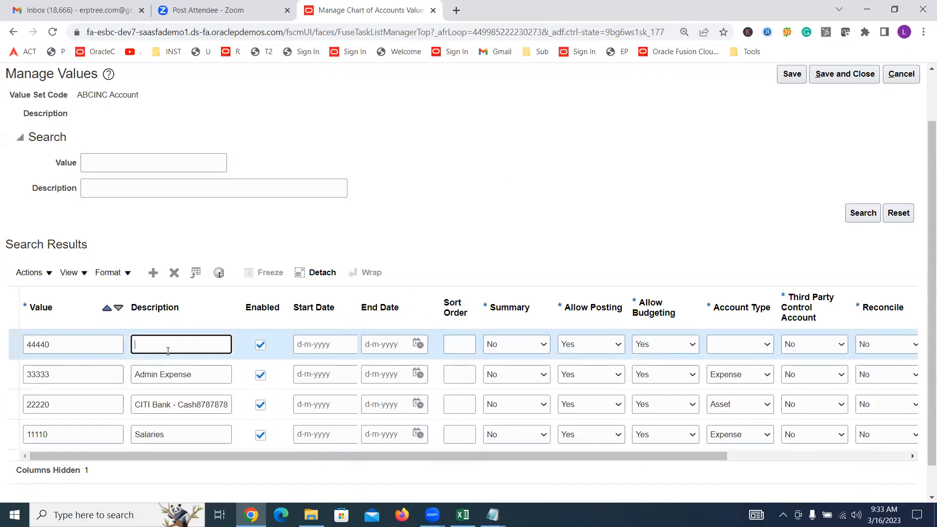
pyautogui.write('Retained Earnings')
pyautogui.click(754, 345)
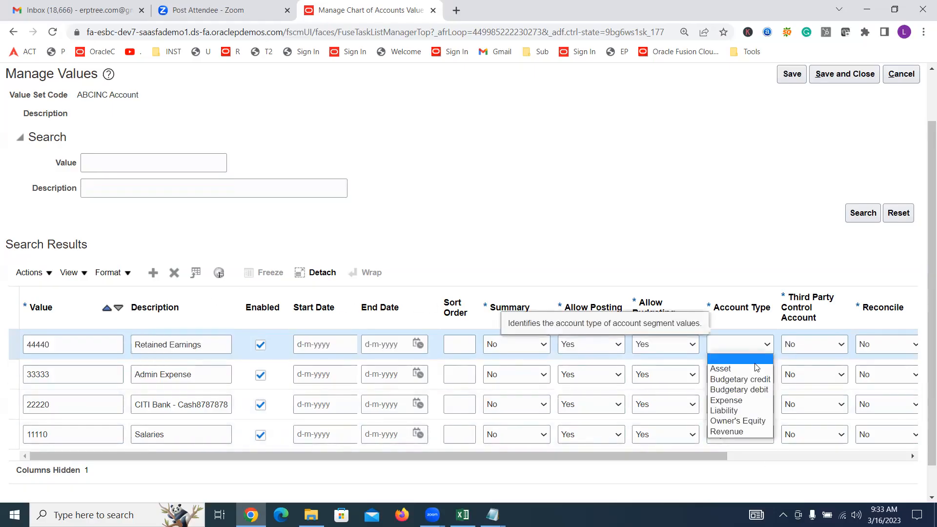
pyautogui.click(745, 420)
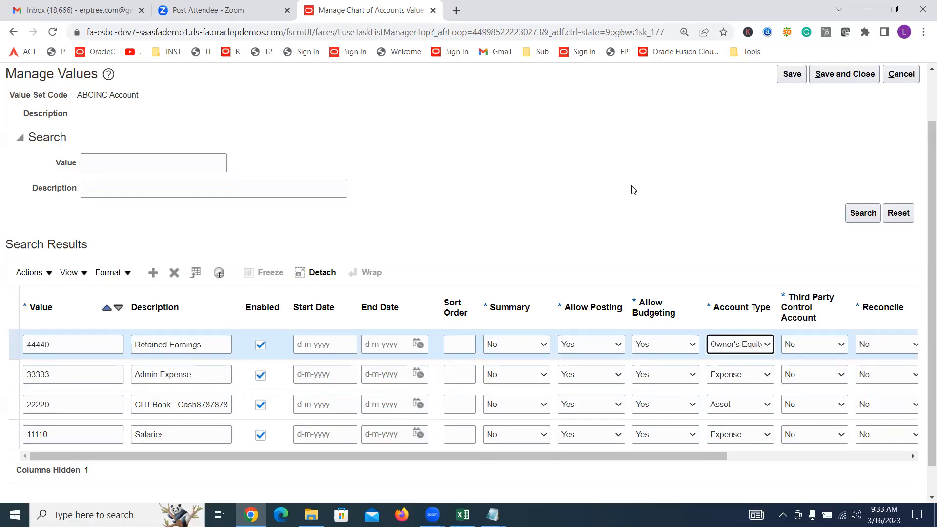
pyautogui.click(555, 180)
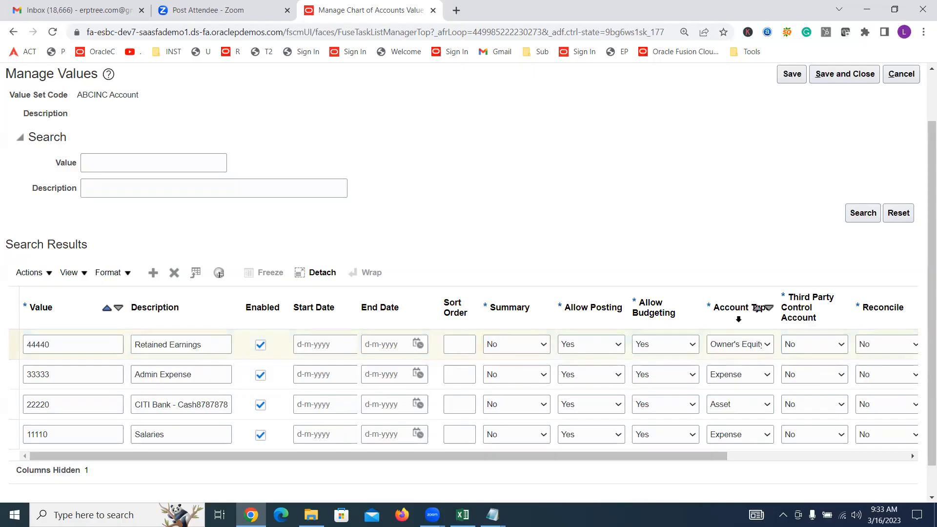
pyautogui.click(739, 344)
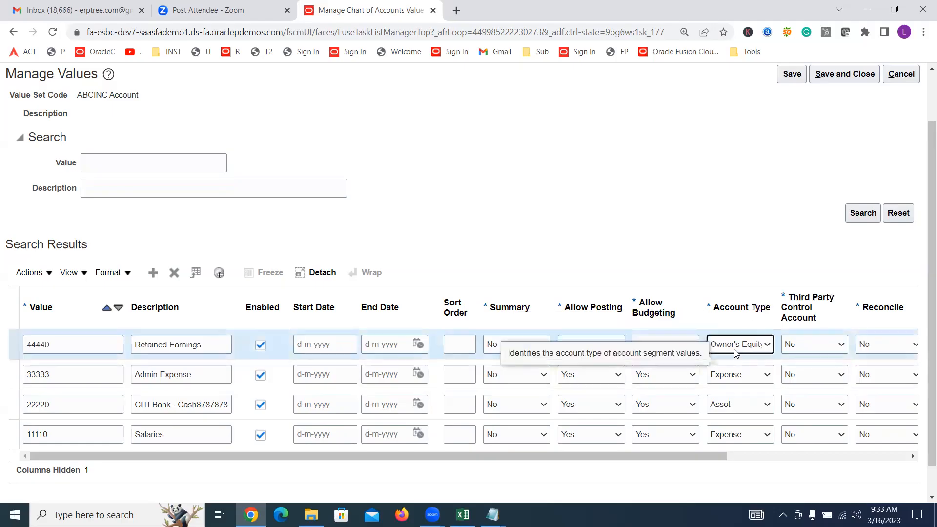
pyautogui.click(450, 186)
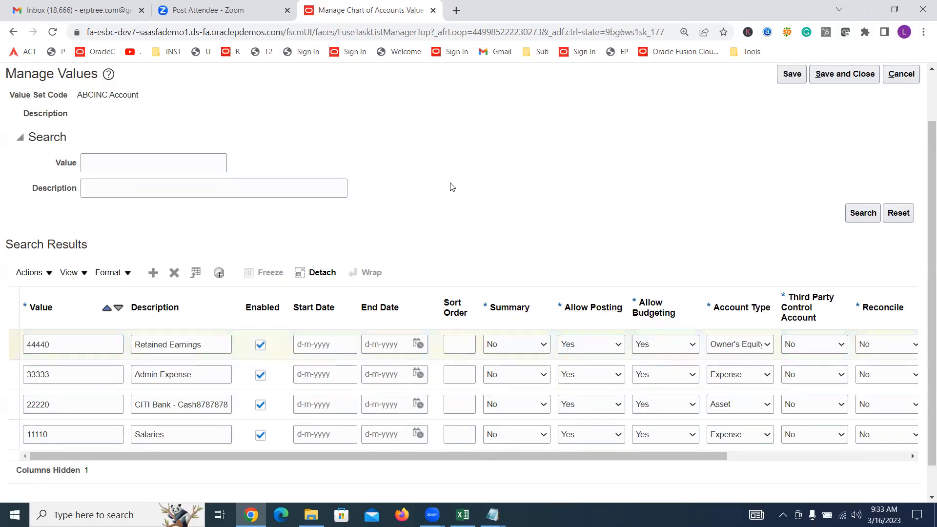
pyautogui.click(701, 348)
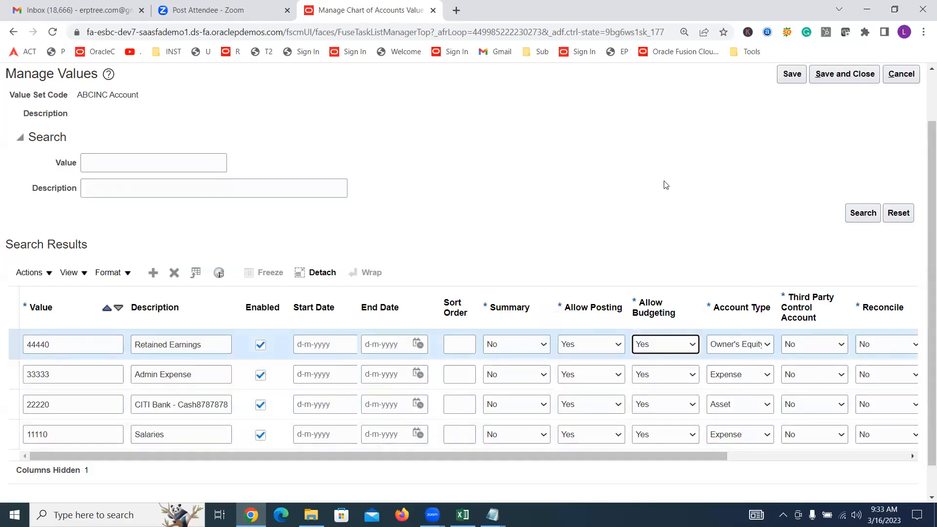
pyautogui.click(553, 162)
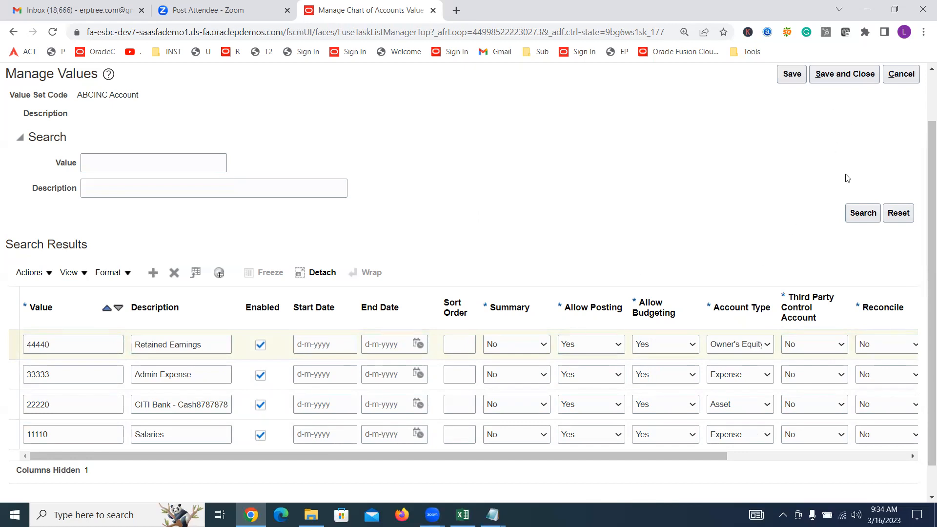
# Save and close the ABCINC Account values, and save and close the chart of accounts value set values page
pyautogui.scroll(2, 846, 166)
pyautogui.click(843, 138)
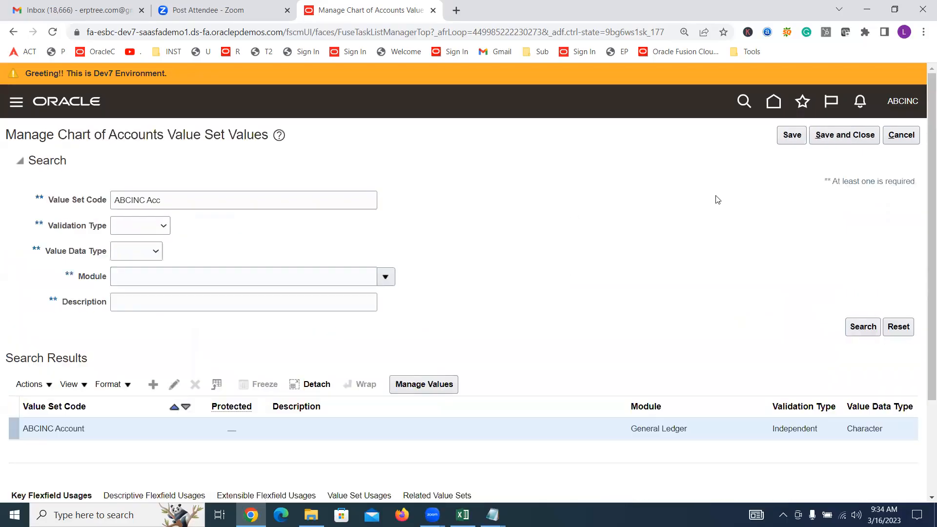
pyautogui.click(843, 138)
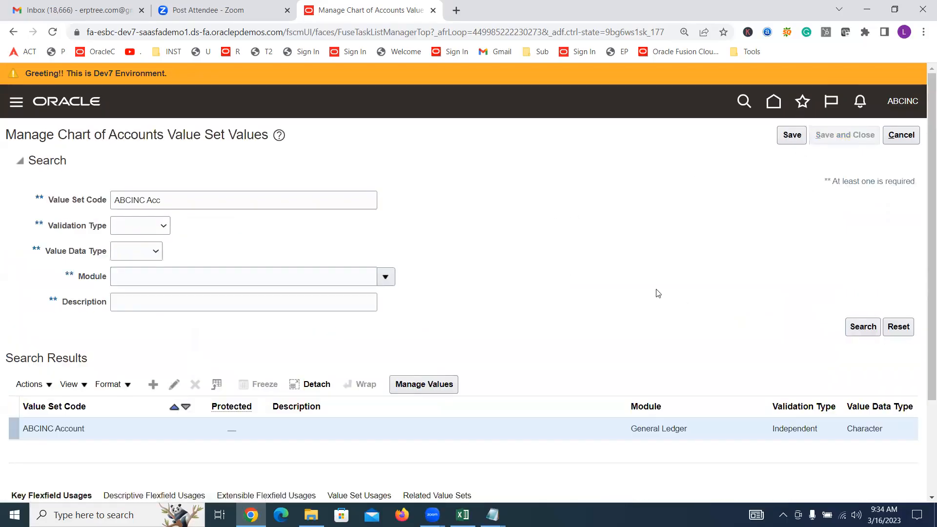
# Switch to the Excel training sheet and enter "Done" in F238 and F239 for the segment values and value attributes tasks
pyautogui.hotkey('alt', 'Tab')
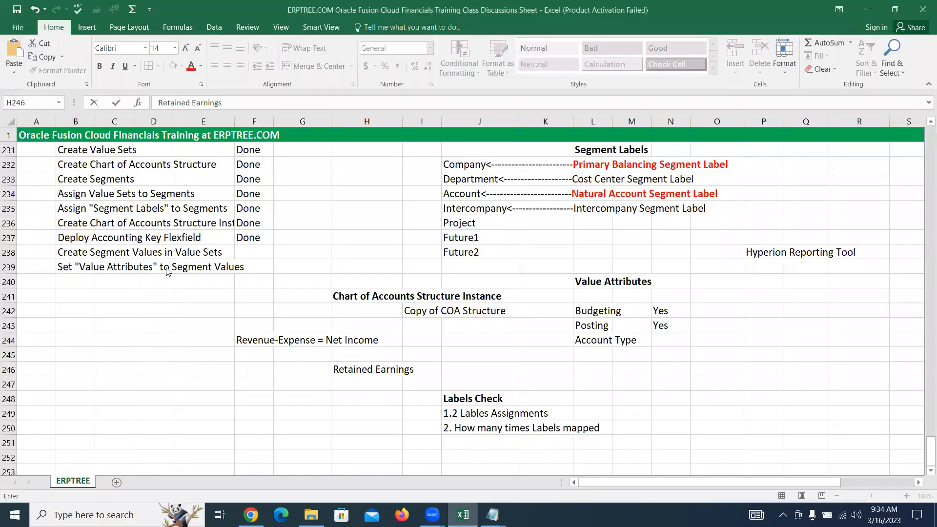
pyautogui.click(249, 252)
pyautogui.write('Done')
pyautogui.press('Return')
pyautogui.write('Done')
pyautogui.press('Tab')
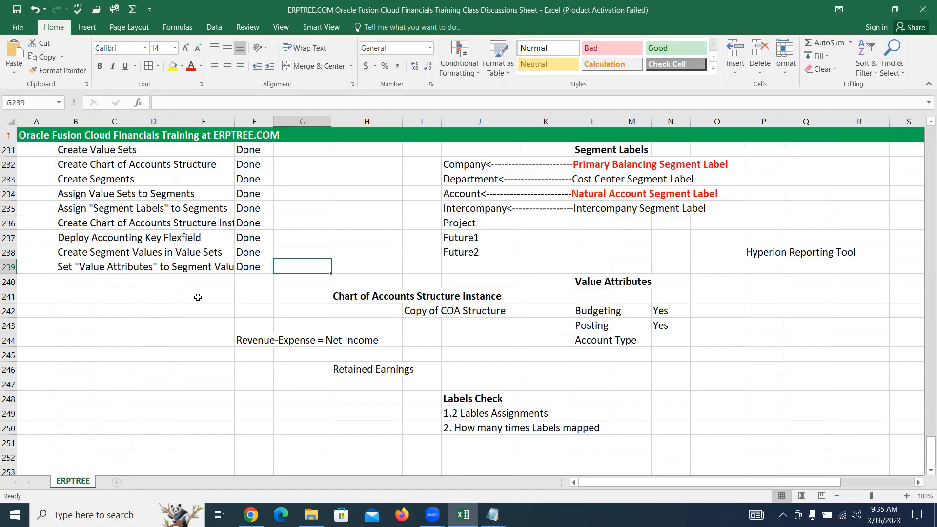
# Select the Chart of Accounts (COA) task checklist in B230:F239 to review it
pyautogui.scroll(1, 209, 293)
pyautogui.moveTo(59, 179); pyautogui.dragTo(254, 311)
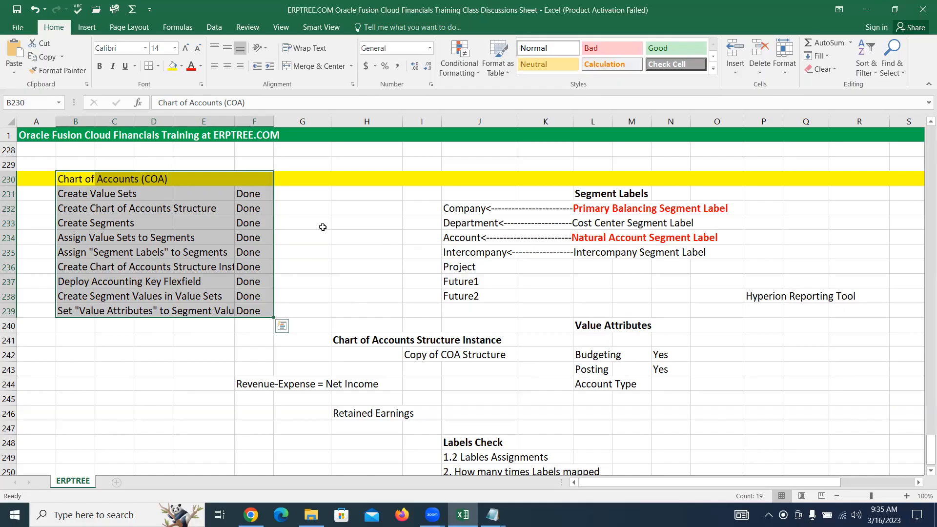
pyautogui.click(331, 35)
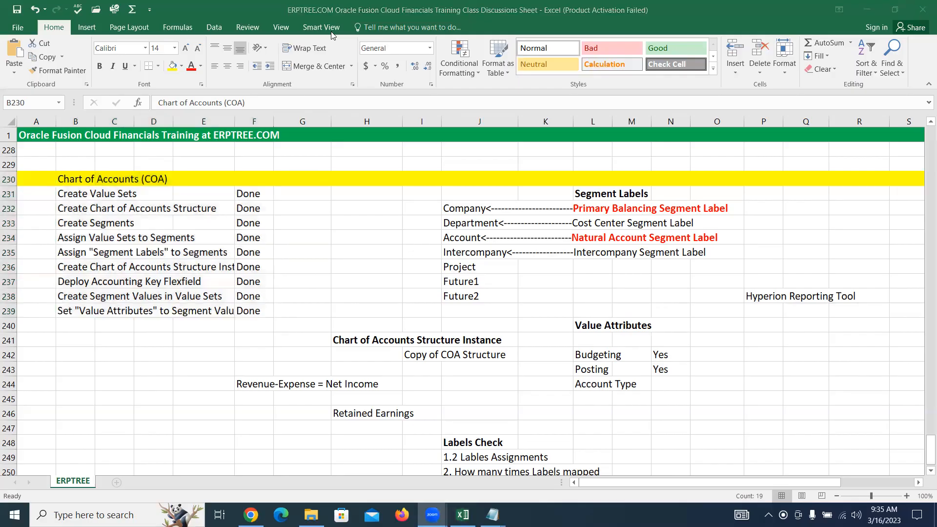